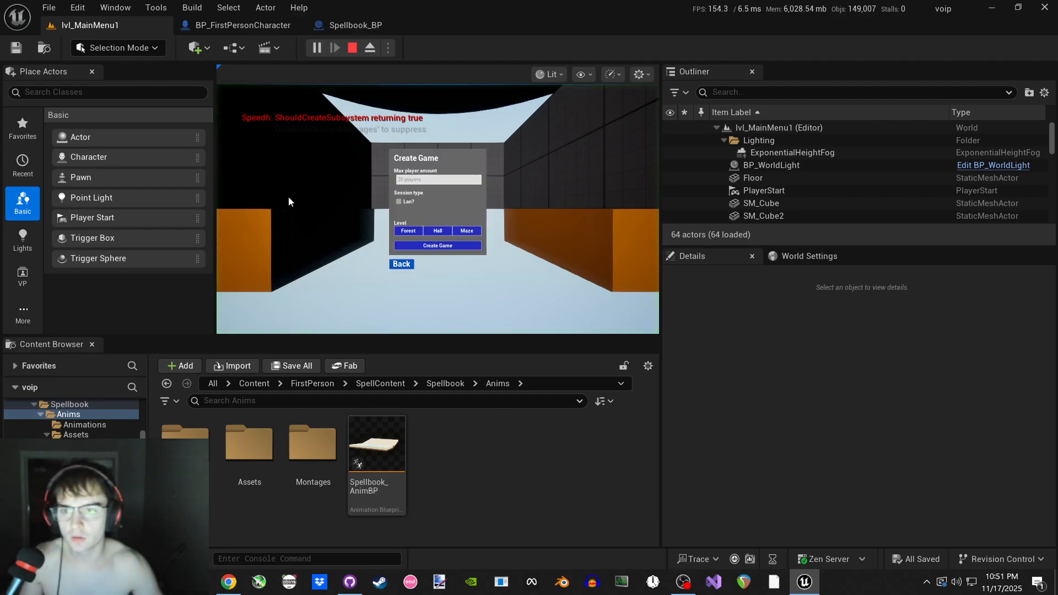
left_click(424, 241)
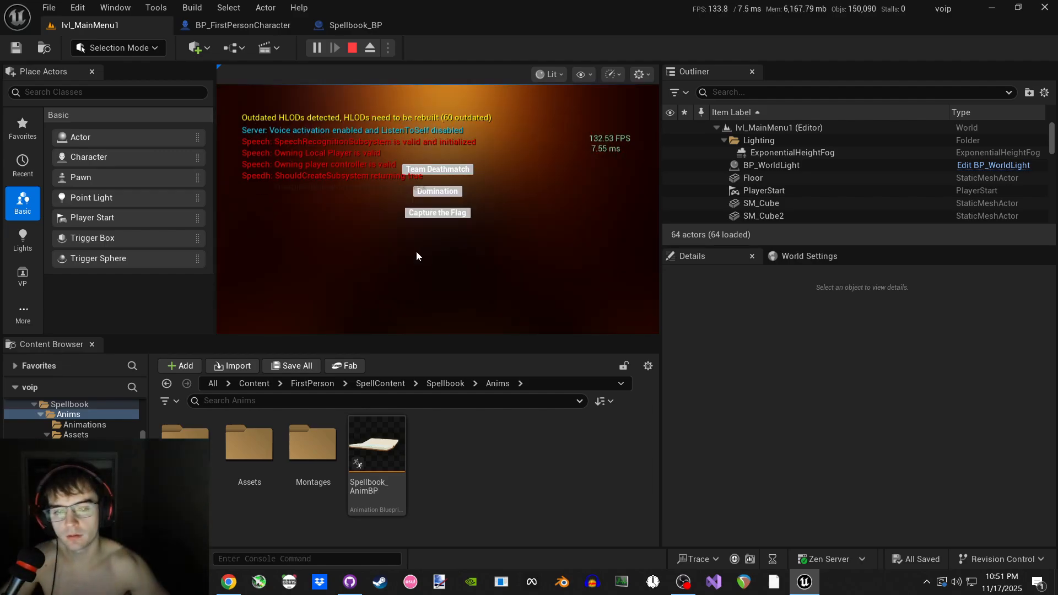
left_click(437, 213)
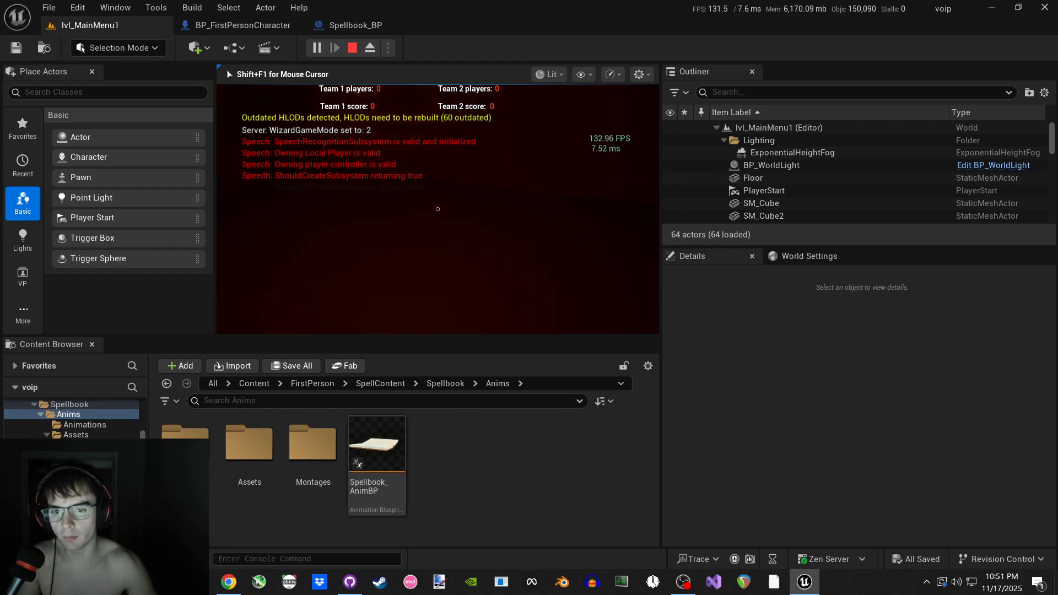
key("Escape")
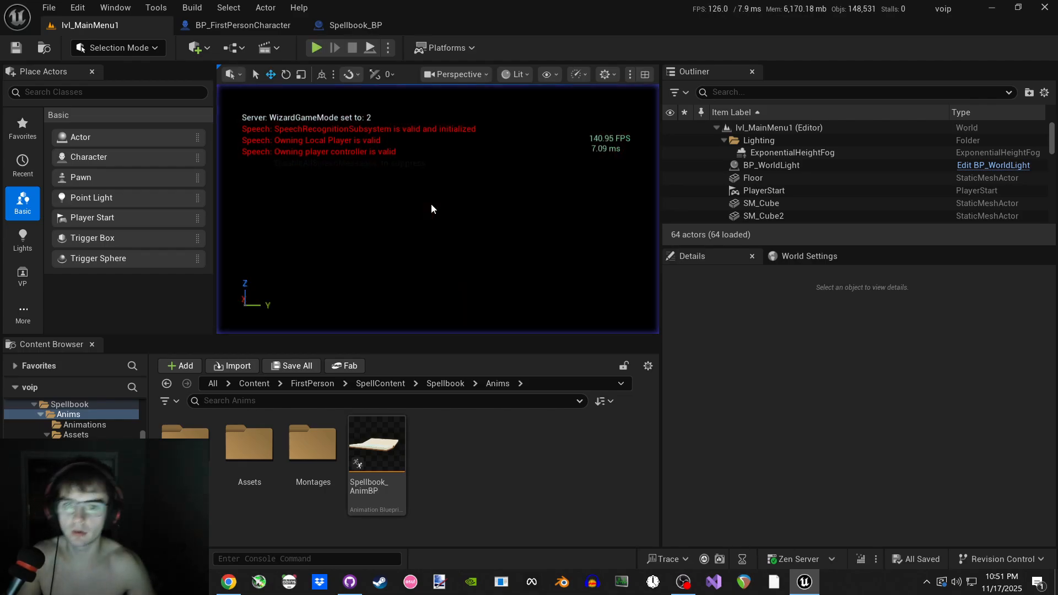
Start a play session and host a Forest level game in Capture the Flag mode
left_click(316, 47)
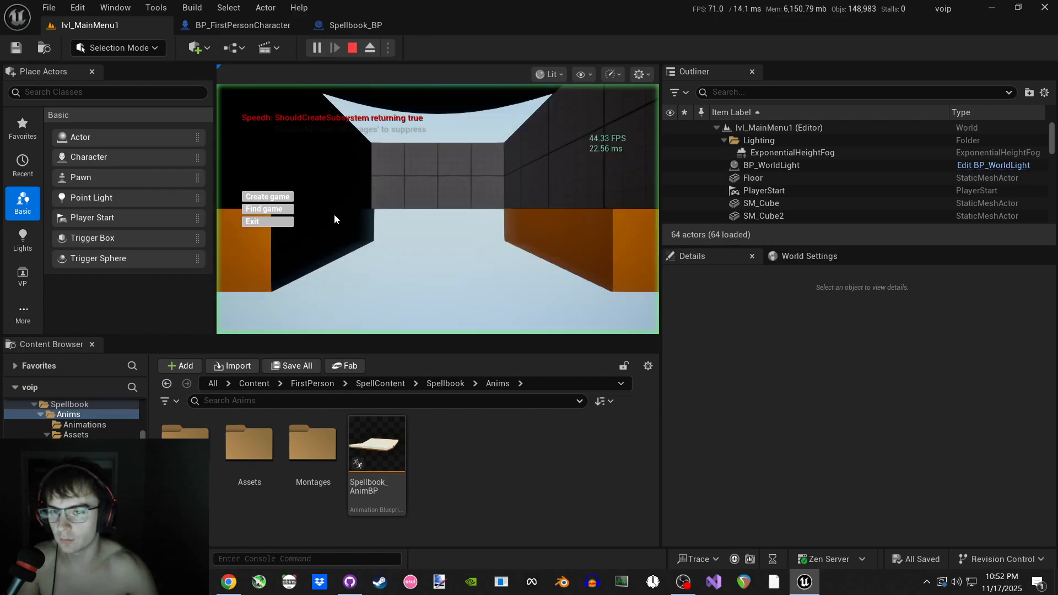
left_click(277, 194)
left_click(408, 231)
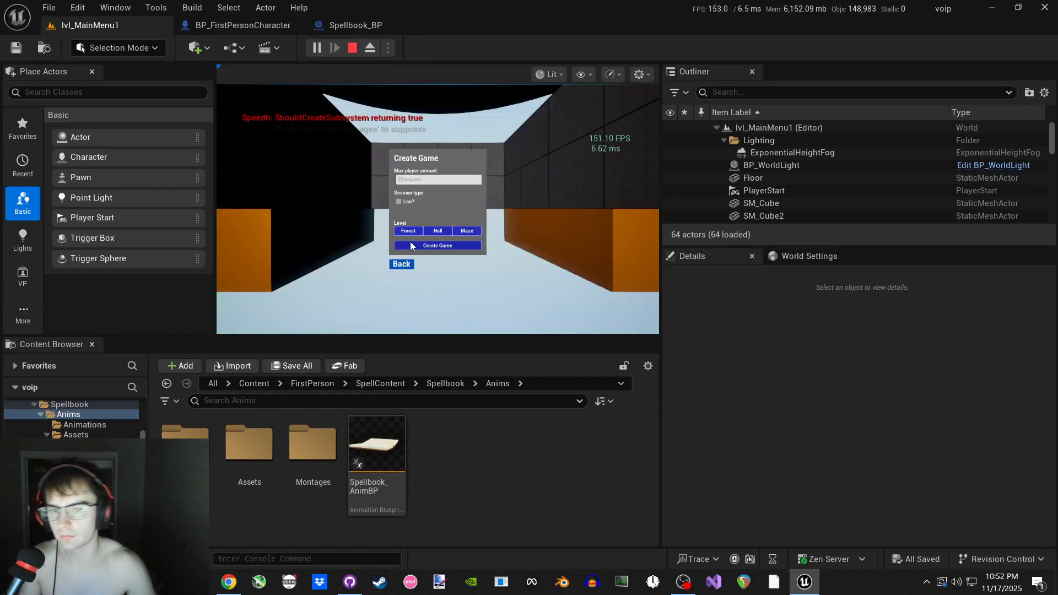
left_click(409, 245)
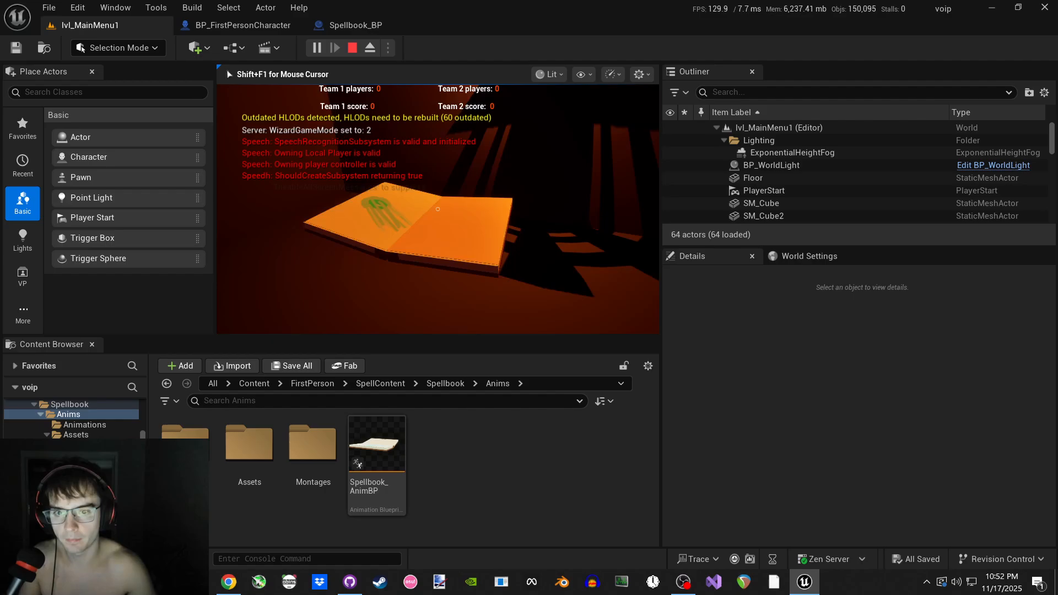
Examine the floating spellbook in the game from several distances while flipping its pages, and end the play session
key("w")
key("w")
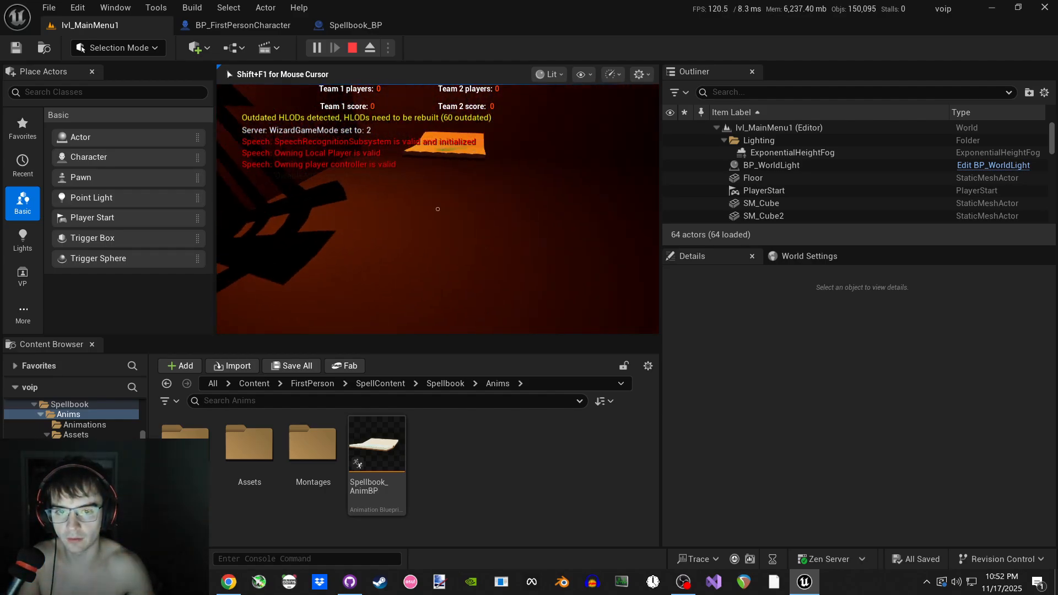
key("w")
key("w")
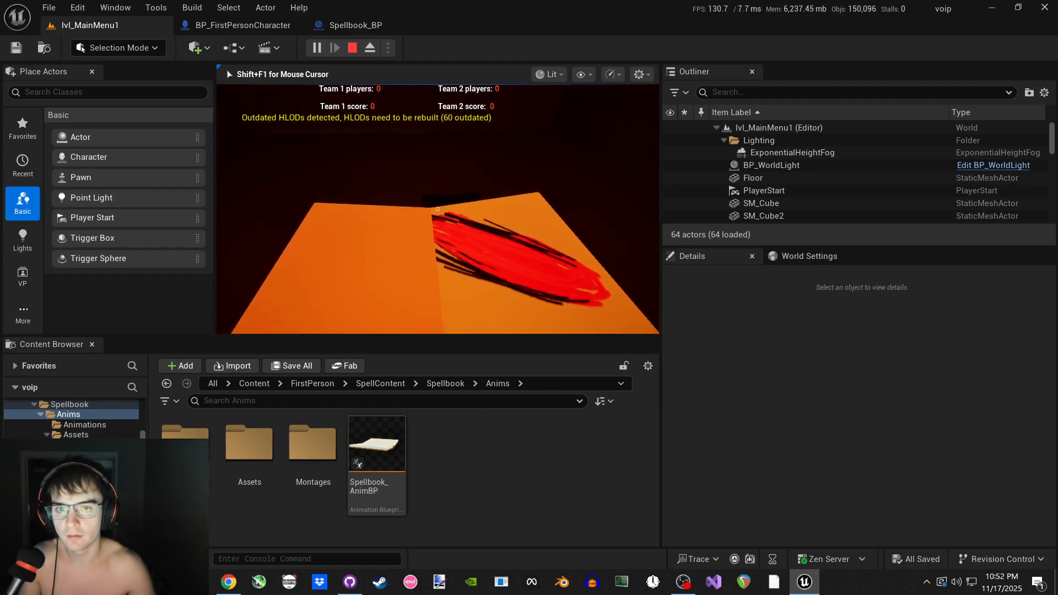
key("s")
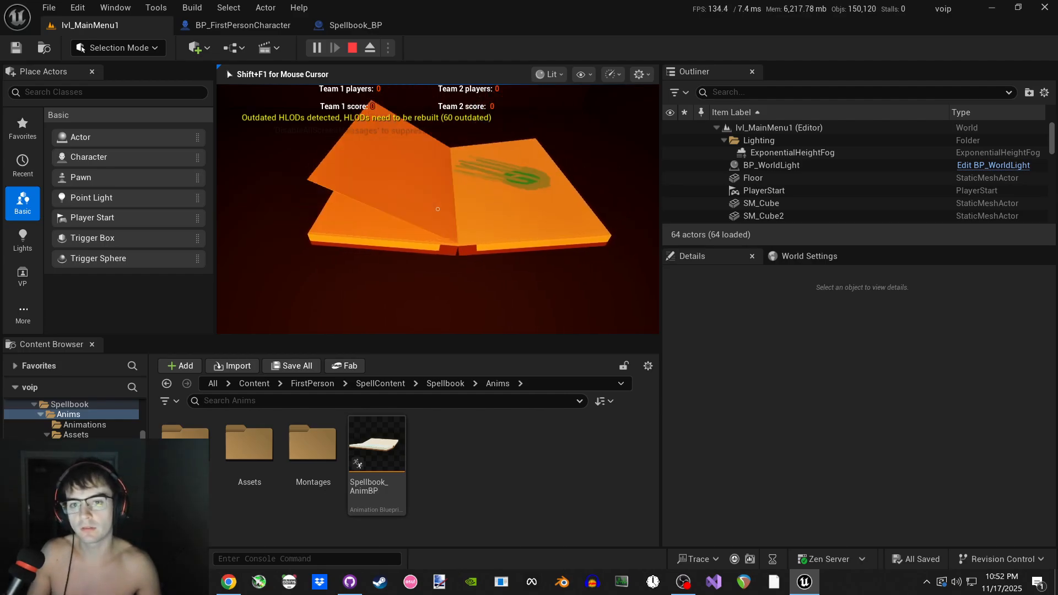
scroll(437, 209, "down", 1)
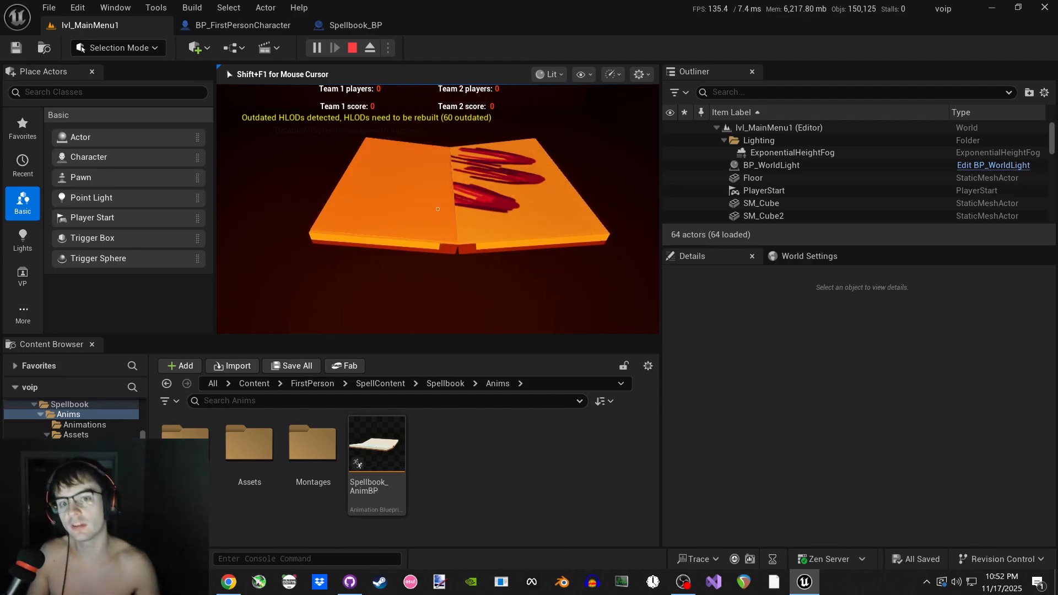
scroll(437, 209, "up", 1)
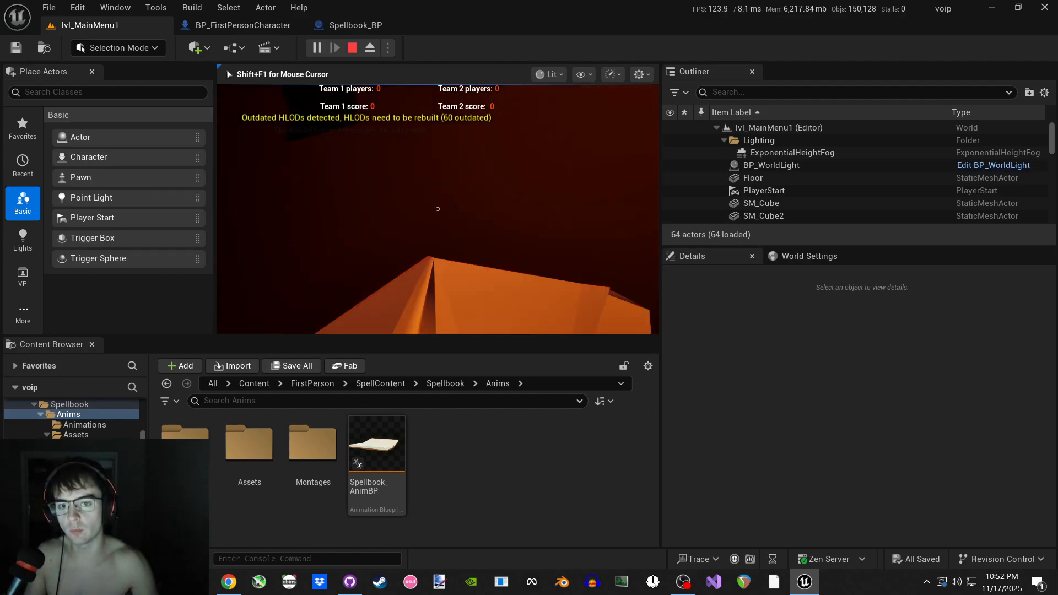
key("s")
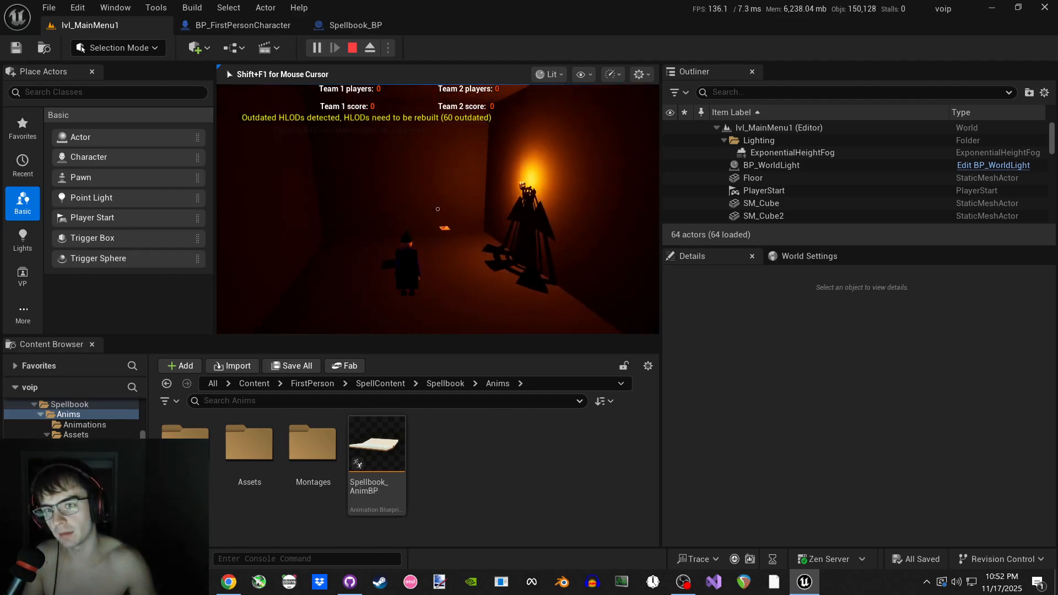
key("semicolon")
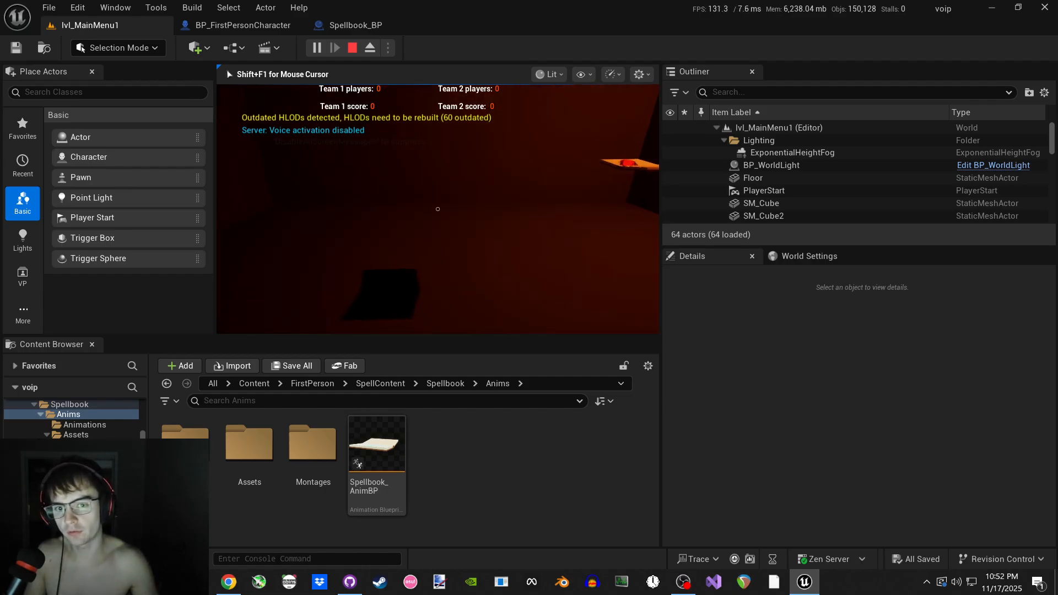
key("semicolon")
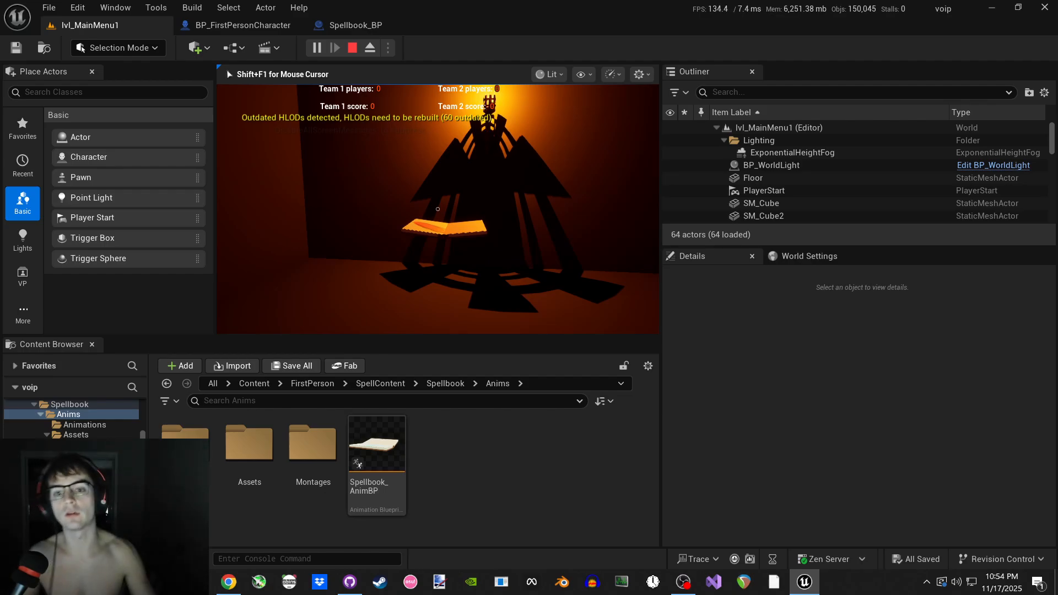
key("Escape")
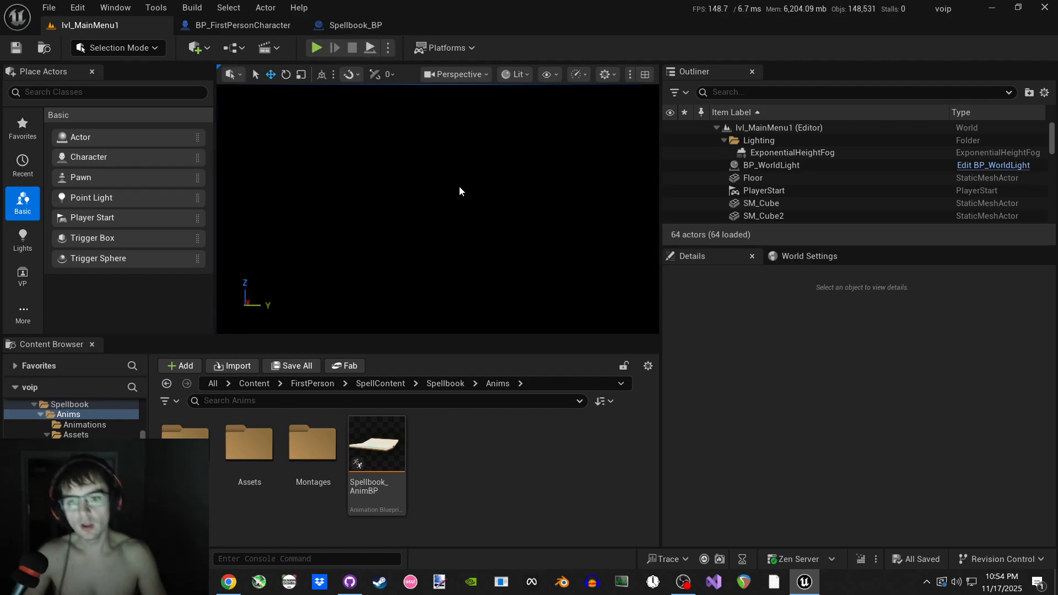
Open the viewport of Spellbook_BP and inspect the open spellbook mesh and its page drawings up close
left_click(316, 48)
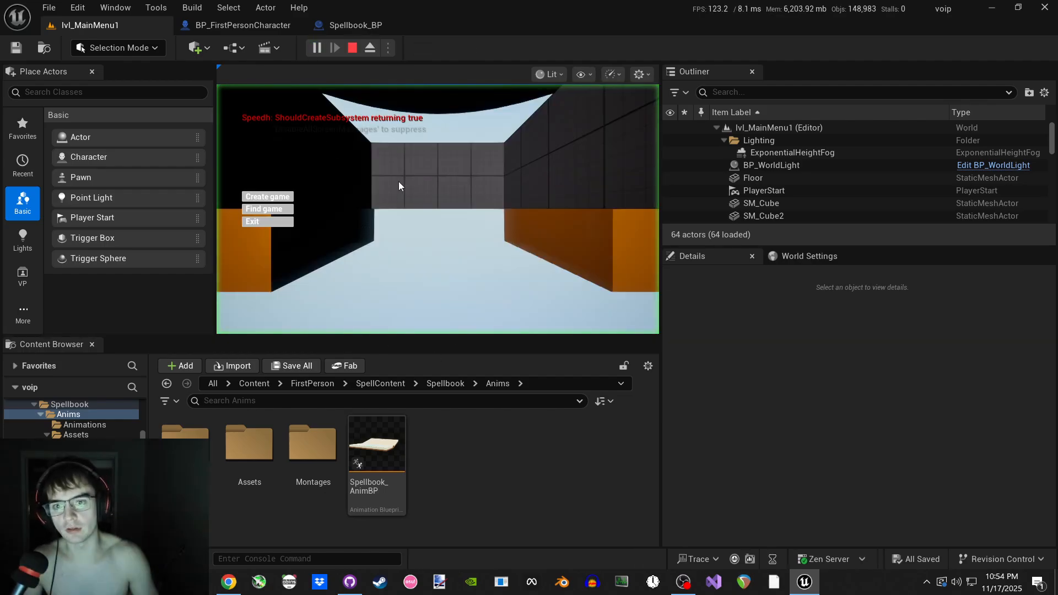
left_click(331, 32)
left_click(319, 73)
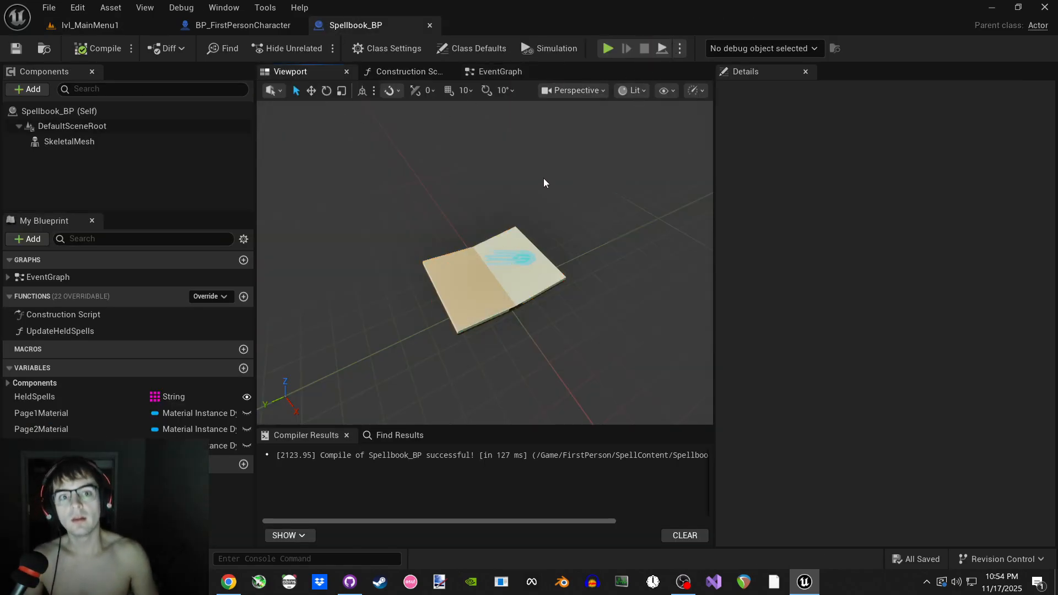
right_click_drag(543, 179, 533, 206)
key("w")
key("s")
key("w")
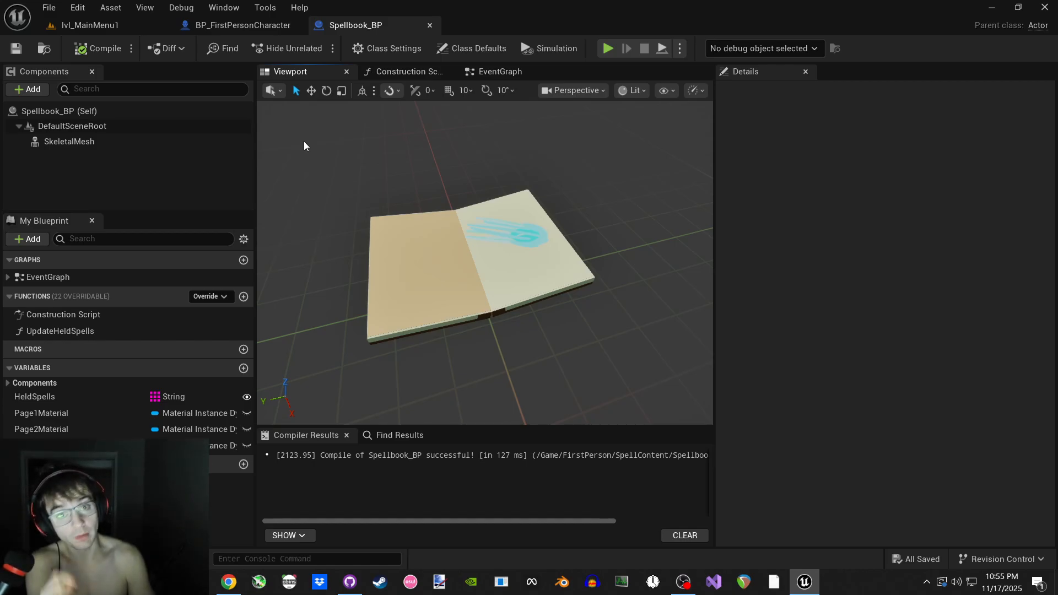
Return to lvl_MainMenu1, show the FirstPerson folder's contents, and host a Domination game in a new play session
left_click(113, 31)
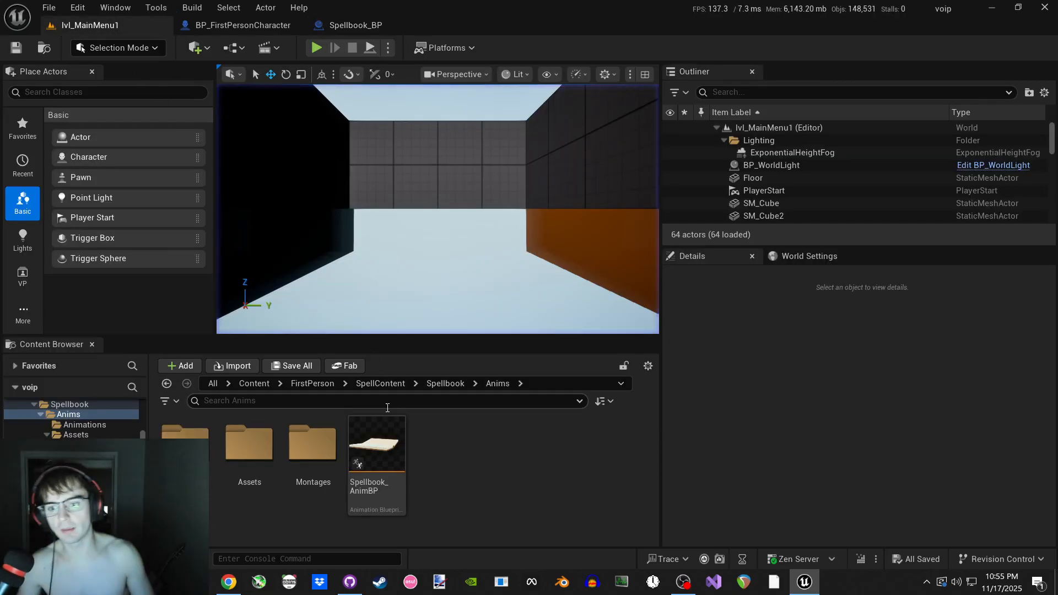
left_click(314, 384)
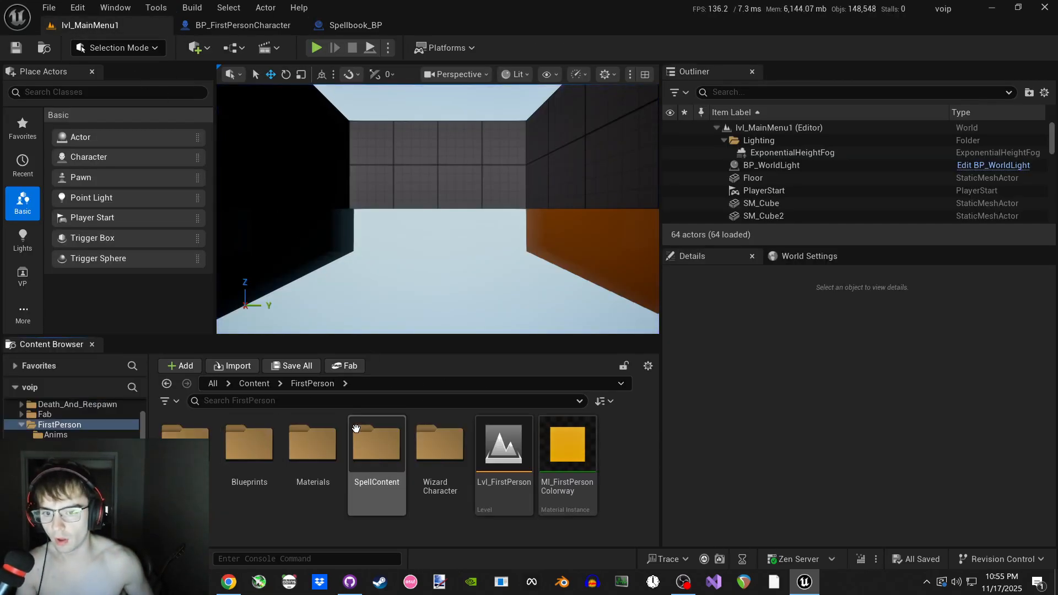
left_click(317, 47)
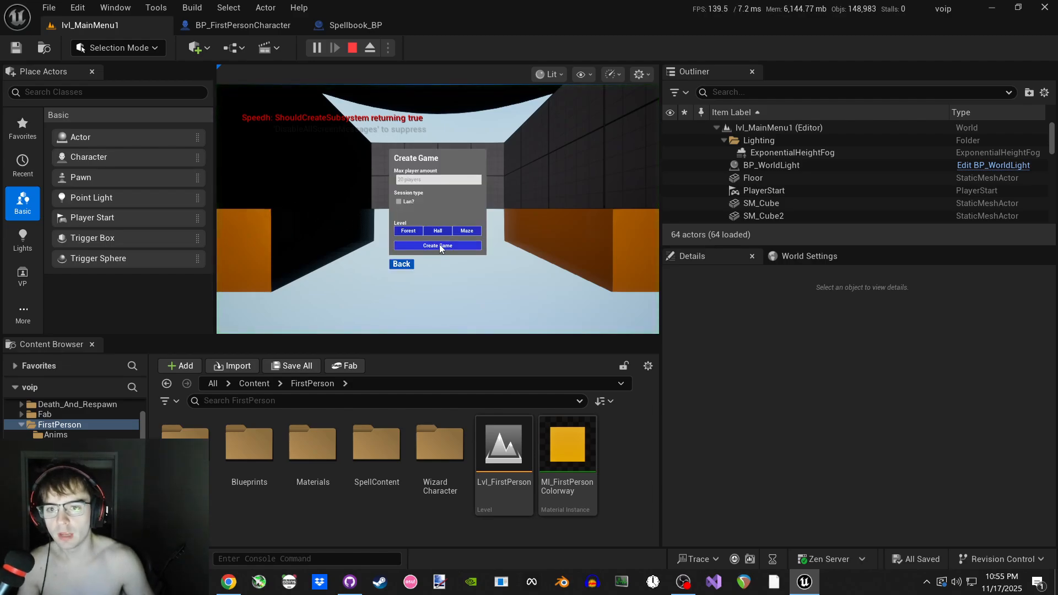
left_click(435, 246)
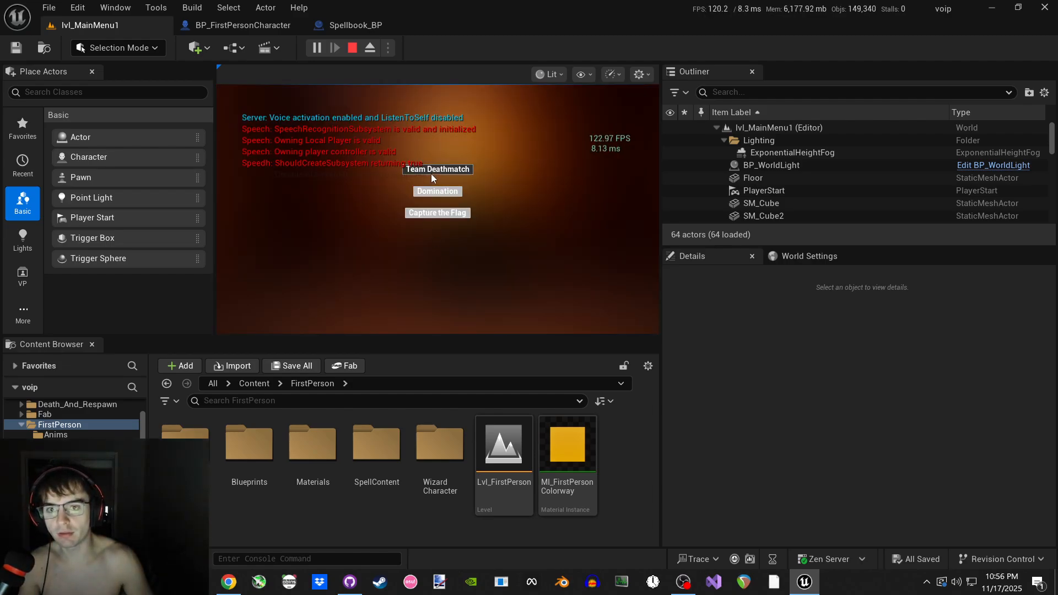
left_click(438, 189)
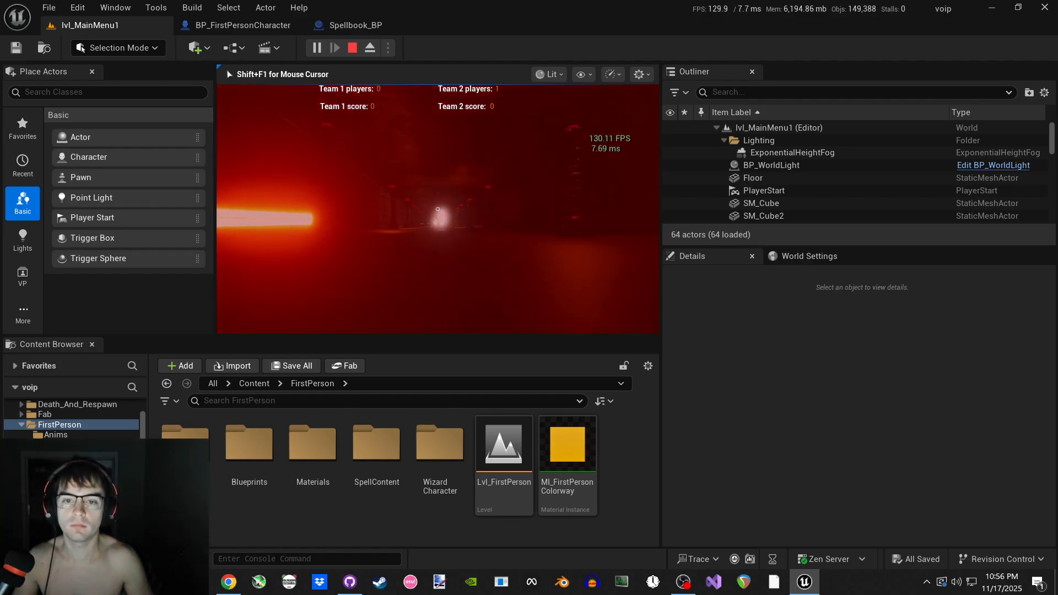
Test the holy light voice spell in the pillared hall and leave the session through the game menu
key("v")
key("v")
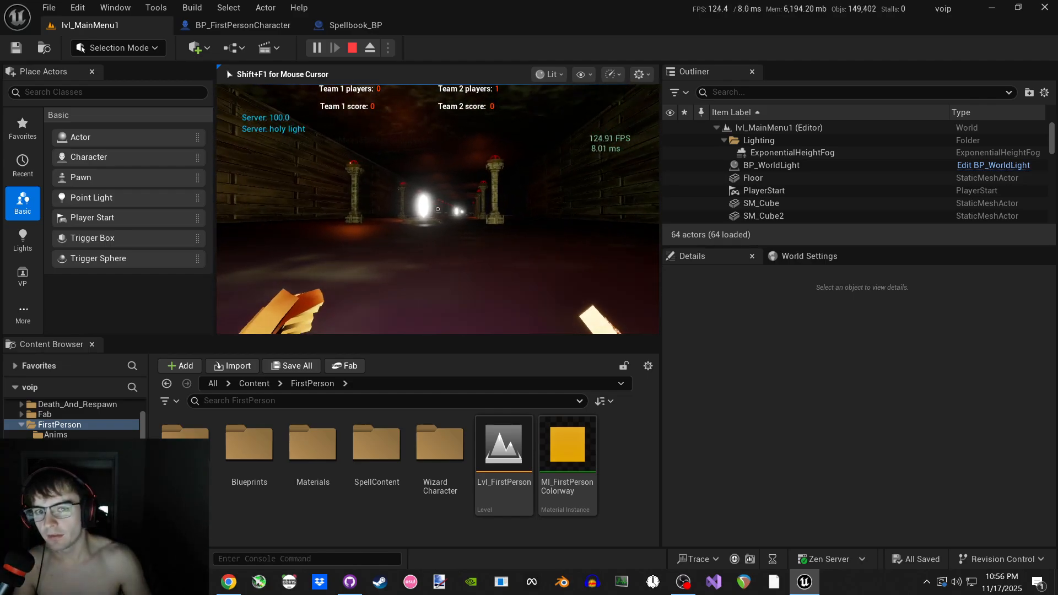
key("w")
key("Tab")
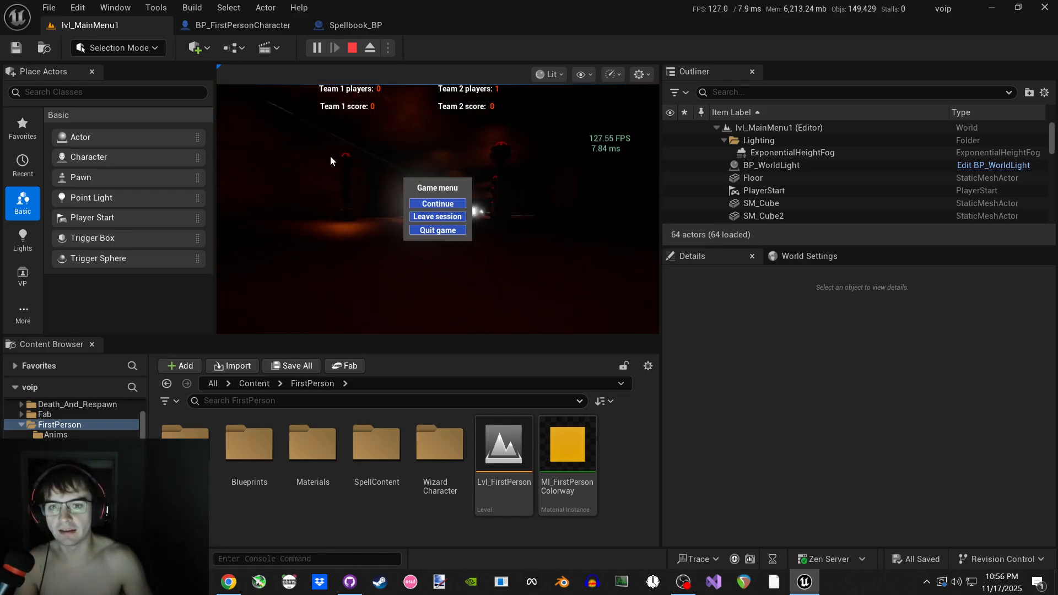
left_click(426, 216)
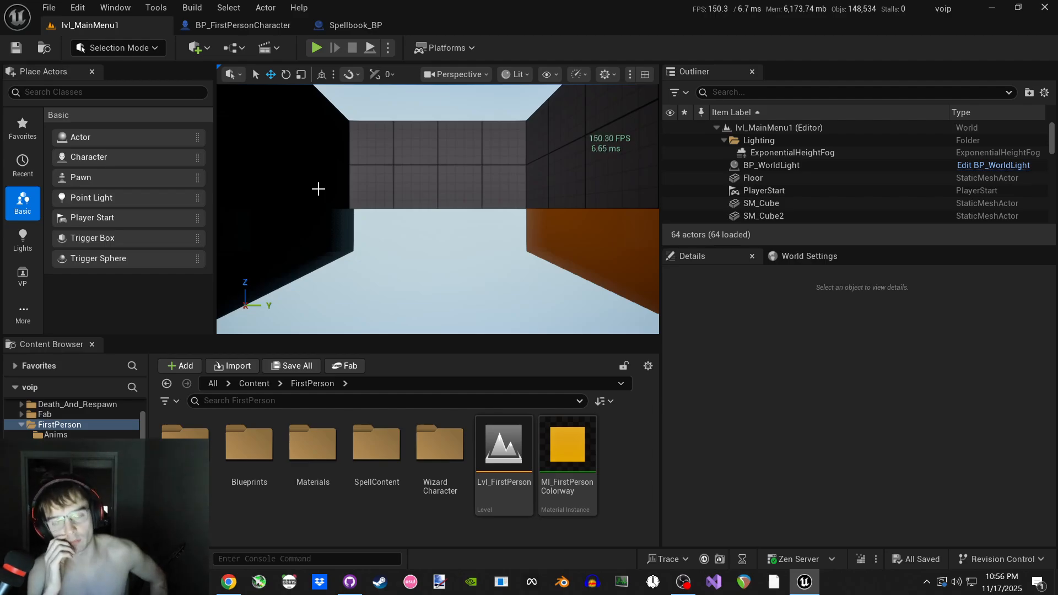
Start the play session again and host a new game on the Forest level
left_click(316, 48)
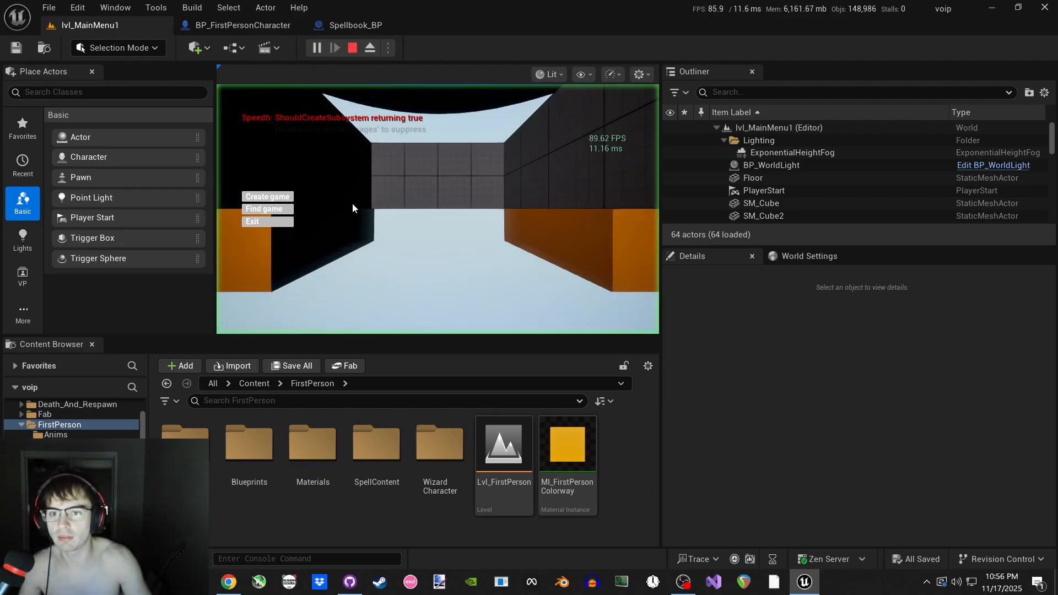
left_click(282, 193)
left_click(419, 247)
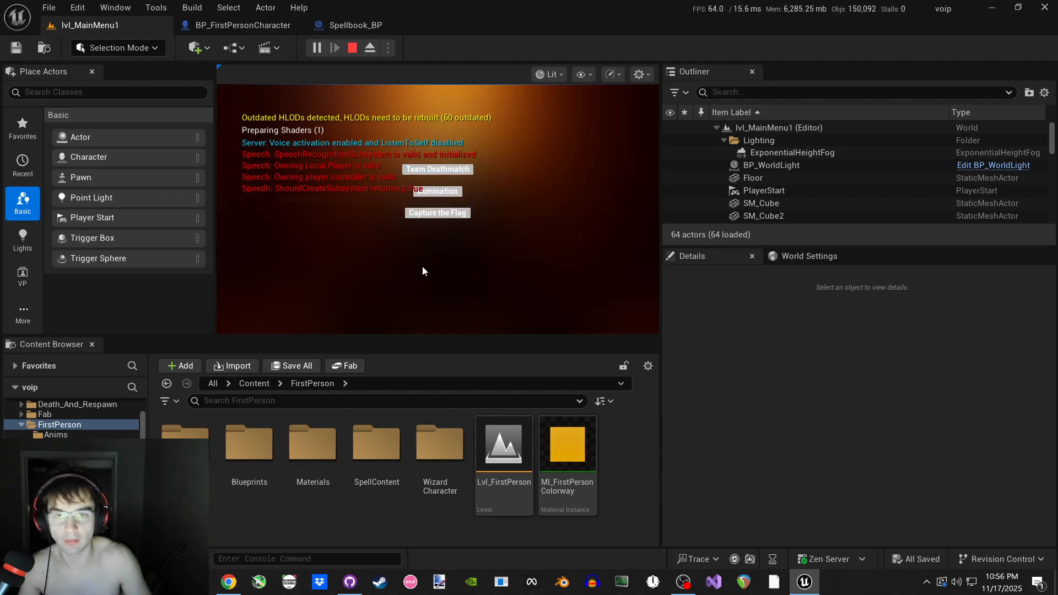
left_click(423, 105)
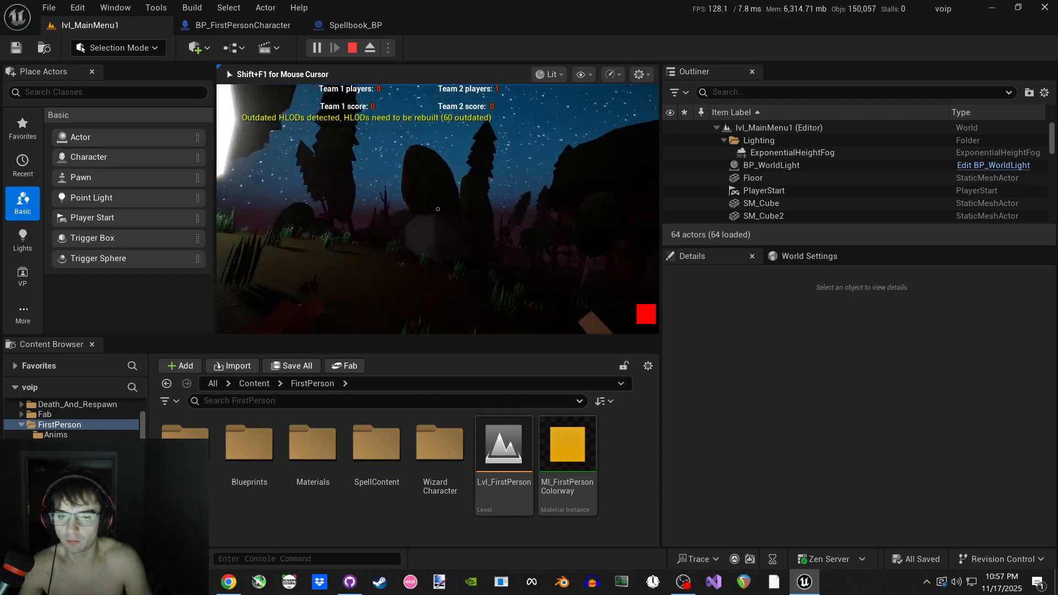
Walk through the dark forest and test firing spells with the wand
key("w")
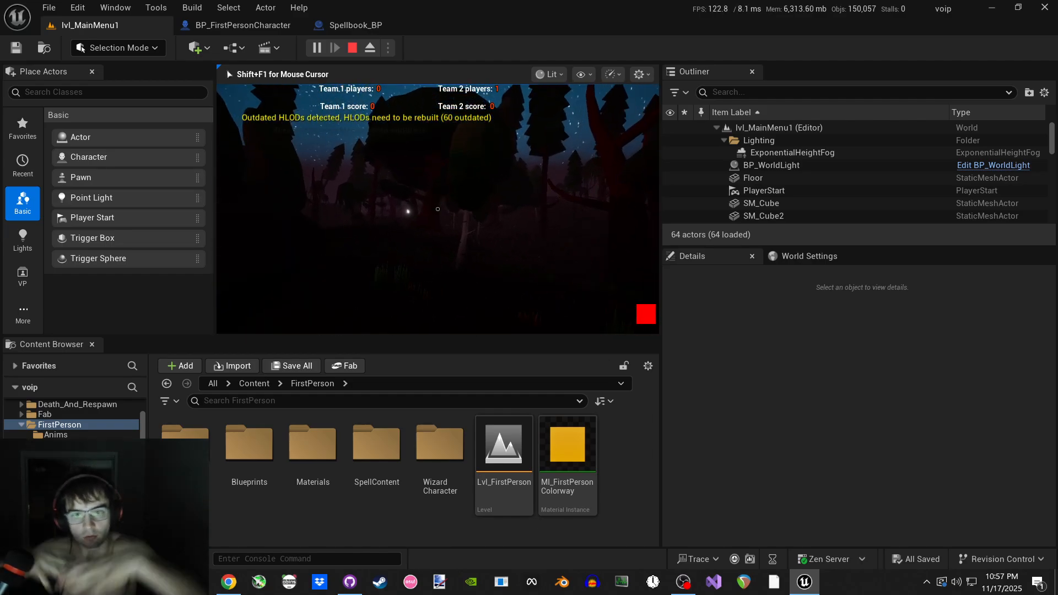
key("w")
key("w")
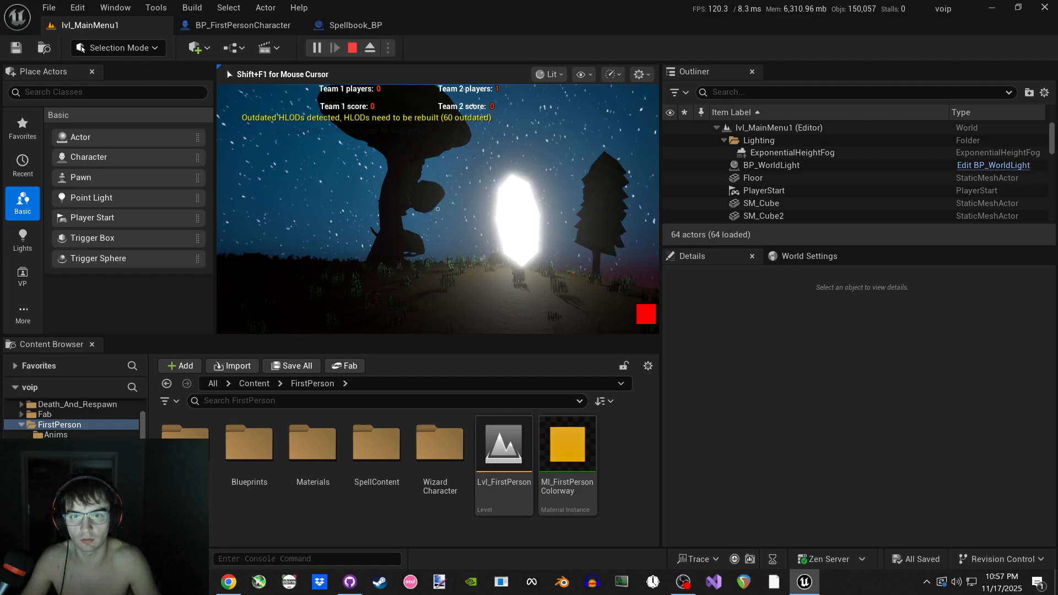
key("w")
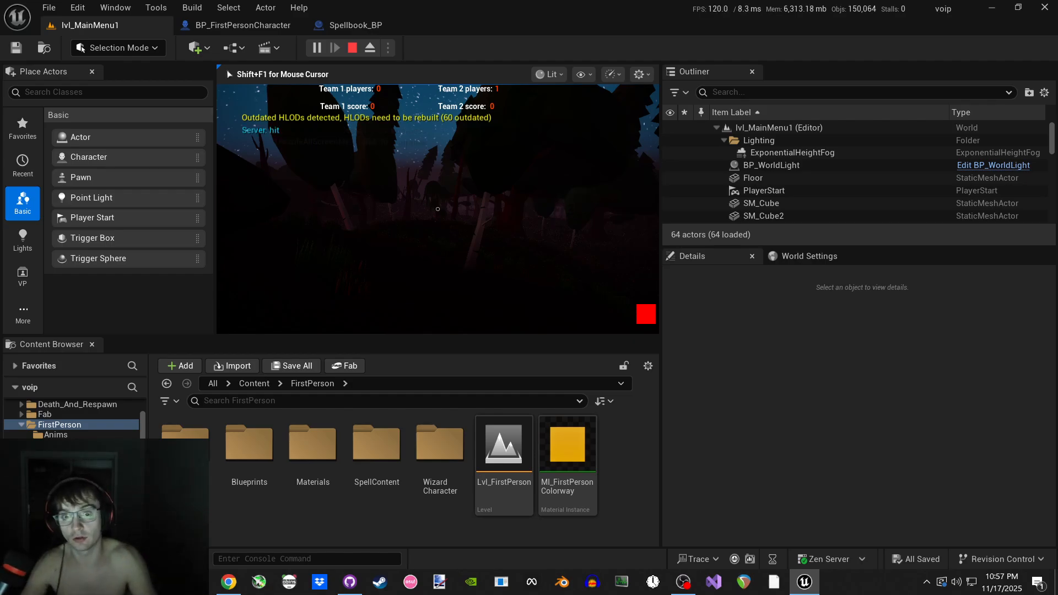
key("w")
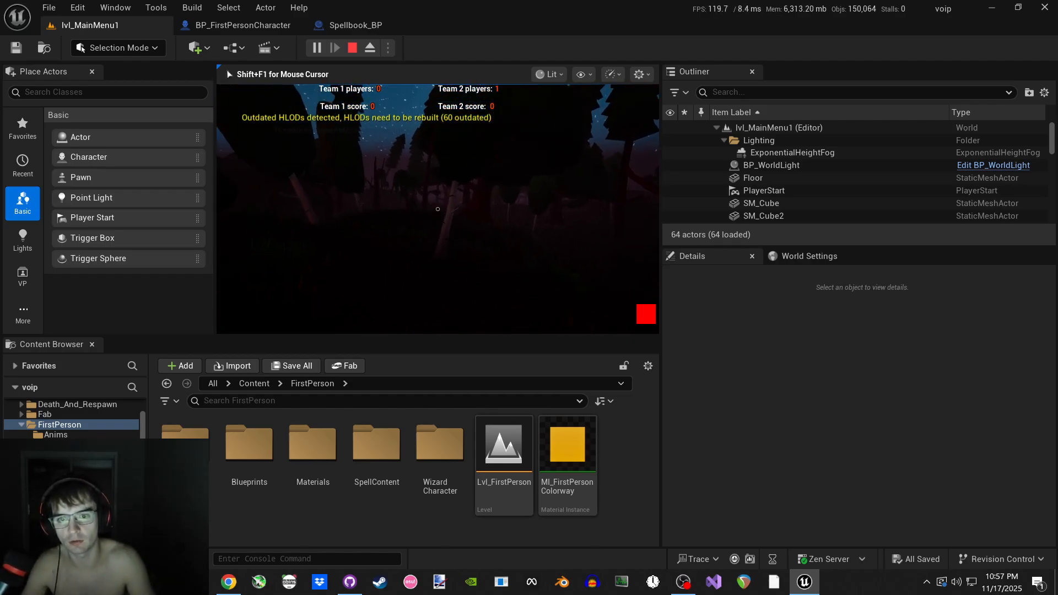
left_click(438, 209)
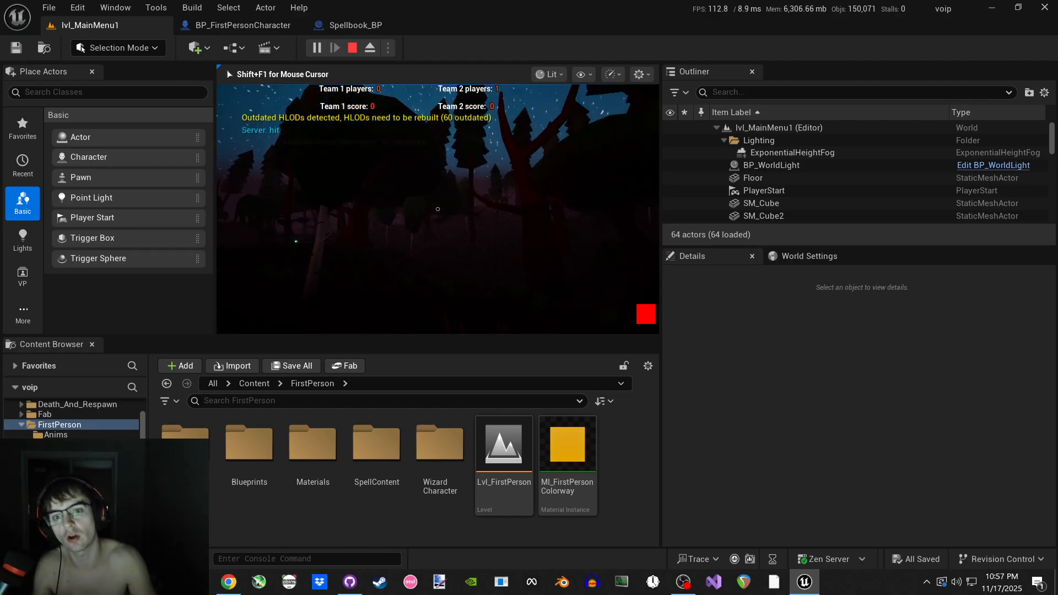
key("w")
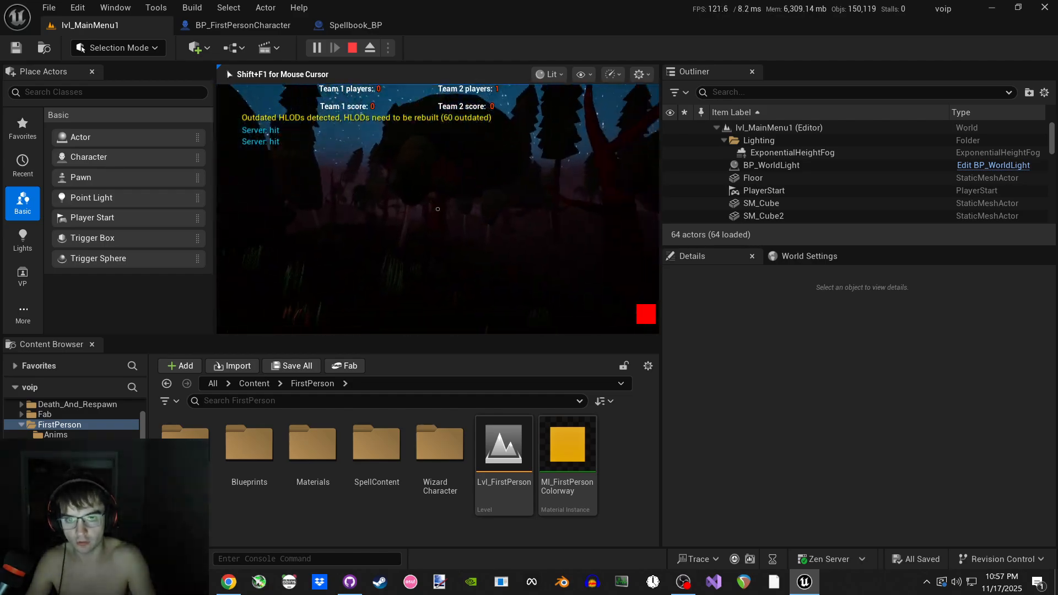
End the Forest play session, view the lvl_MainMenu1 map from outside, and show the Content folder's contents
key("Escape")
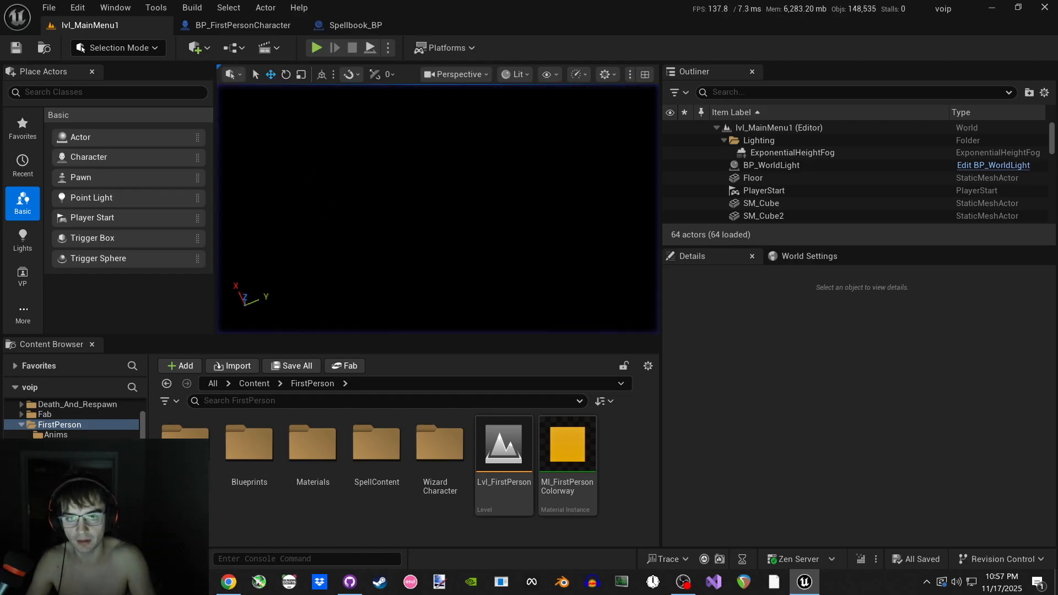
right_click_drag(449, 173, 373, 108)
key("w")
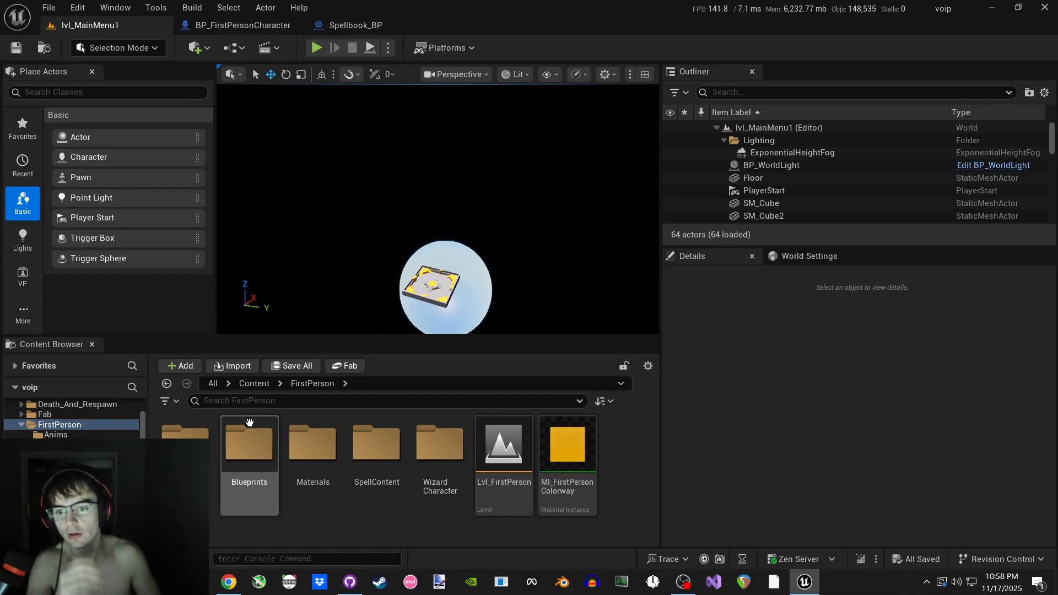
left_click(251, 384)
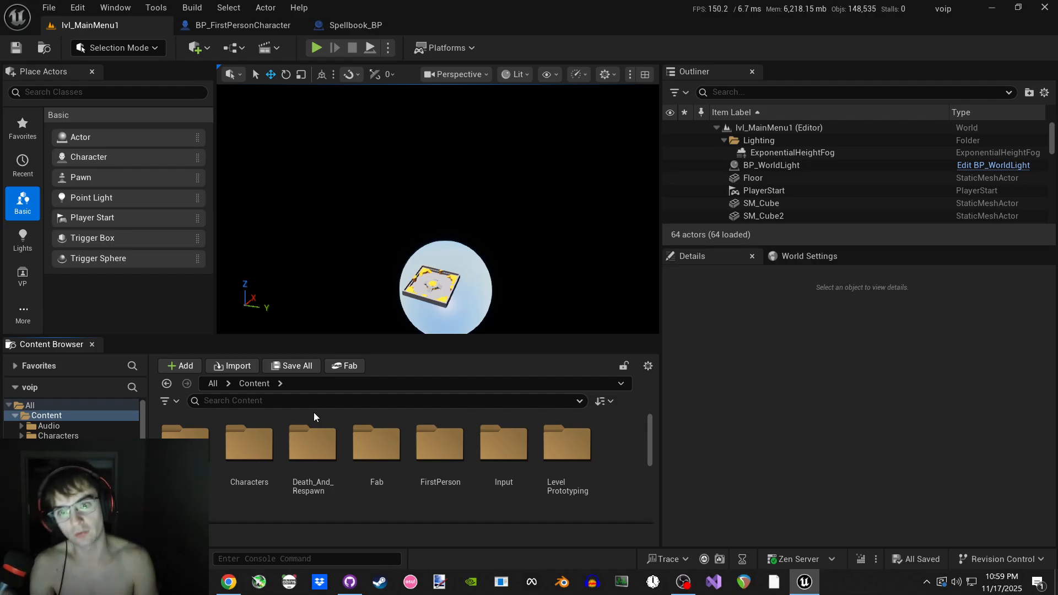
Look over the spell sections of the BP_FirstPersonCharacter event graph, from Spellbook to Magic Missile and Light
left_click(218, 32)
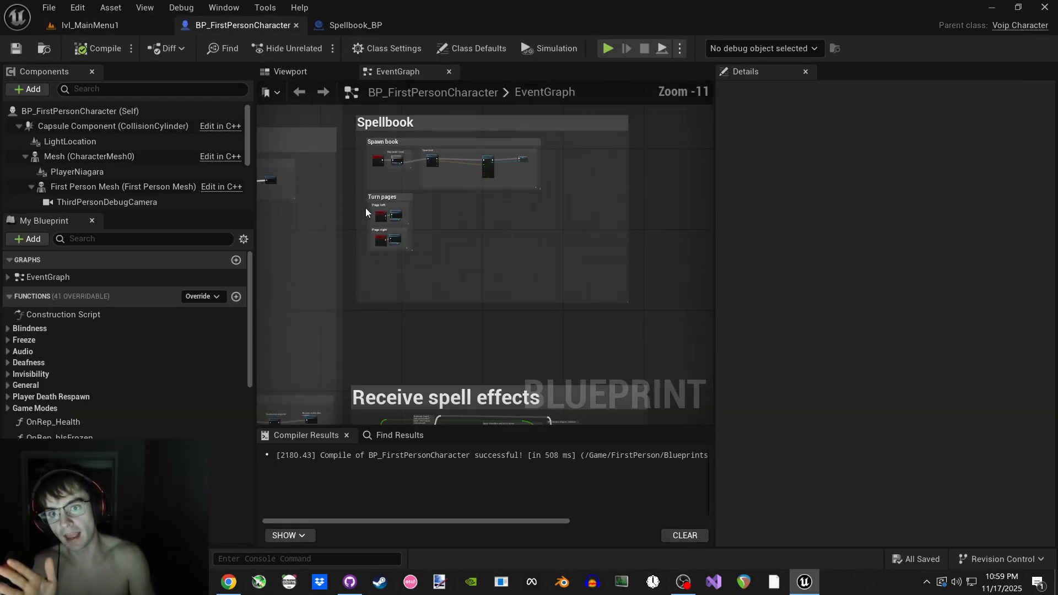
scroll(366, 213, "down", 1)
right_click_drag(366, 212, 699, 214)
right_click_drag(554, 323, 572, 231)
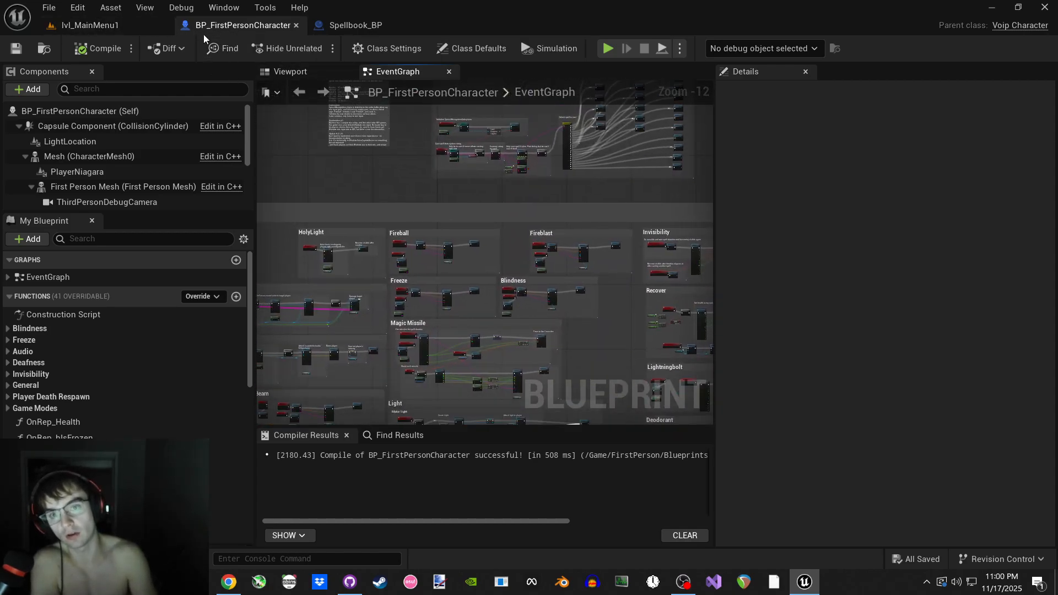
right_click_drag(373, 173, 348, 57)
scroll(340, 179, "down", 1)
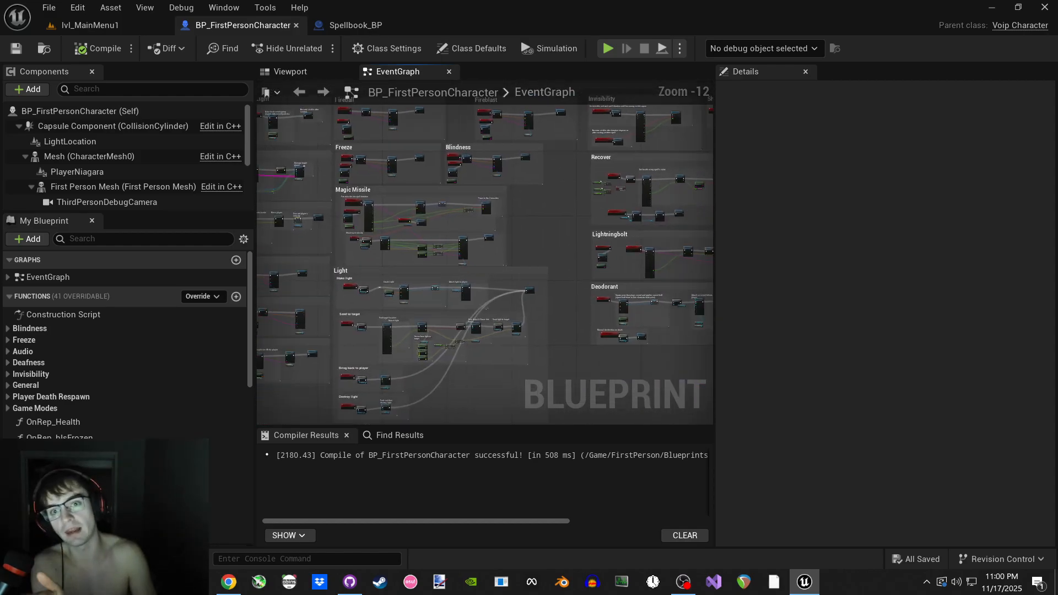
Load the MazeLevel level from the Levels/Dungeon/Maze folder
left_click(142, 24)
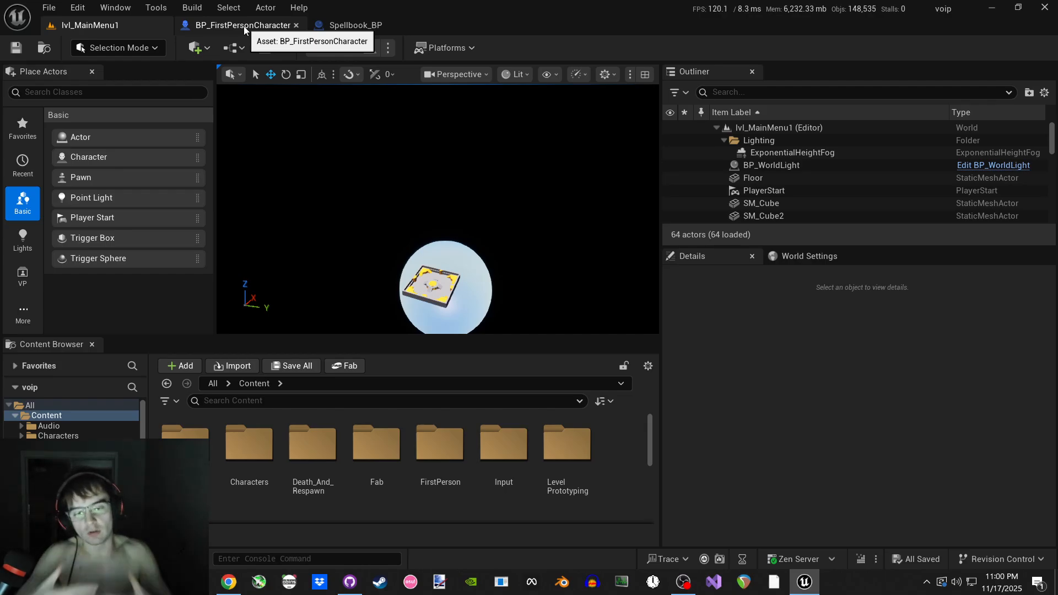
scroll(242, 463, "down", 2)
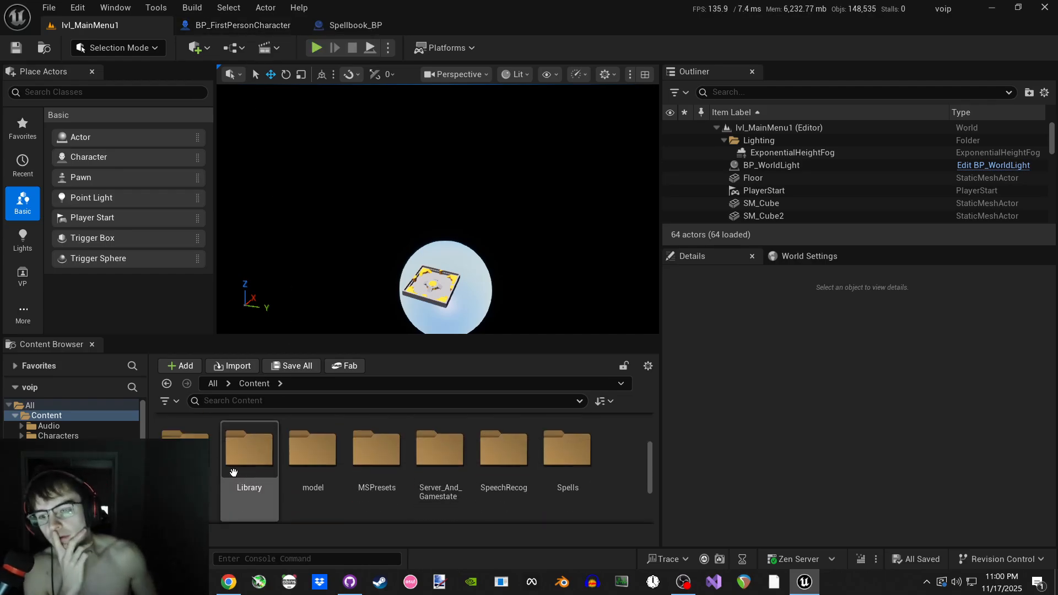
double_click(245, 454)
double_click(249, 449)
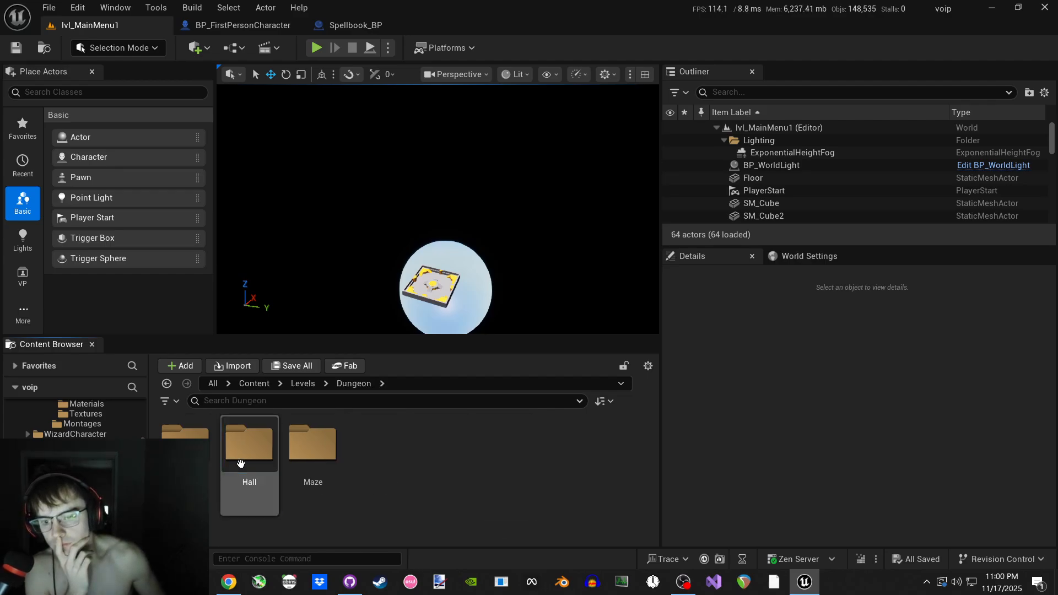
left_click(324, 499)
double_click(323, 500)
double_click(361, 485)
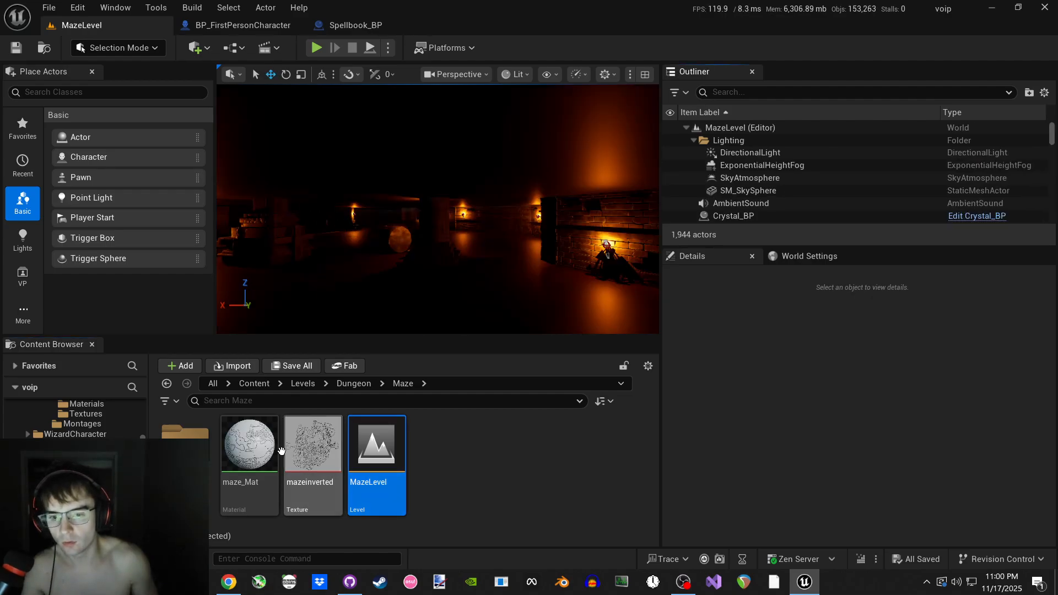
Open the mazeinverted texture, examine the drawn maze layout, and close the texture
double_click(310, 457)
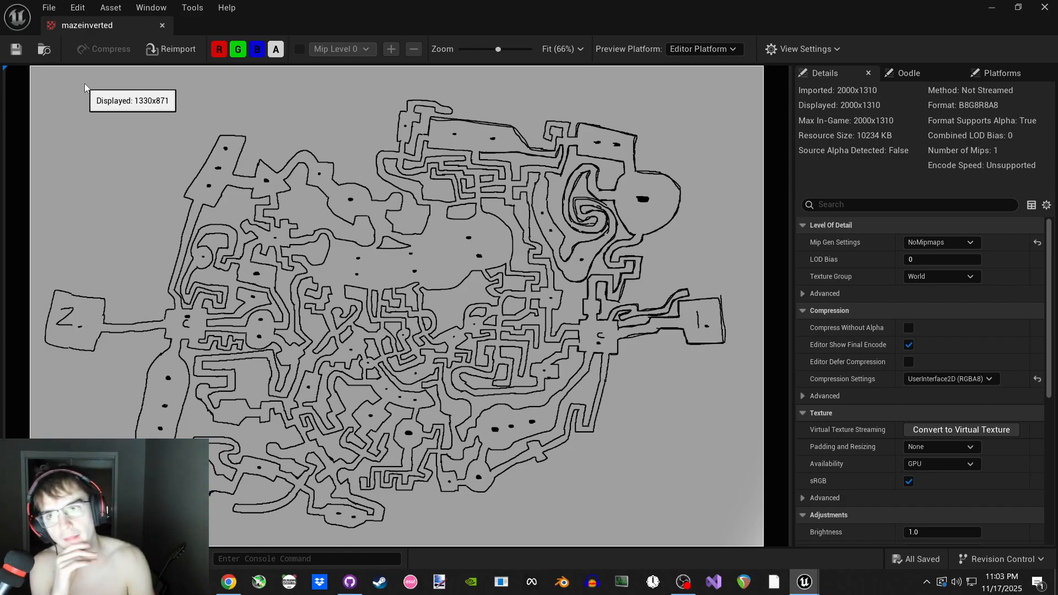
middle_click(91, 26)
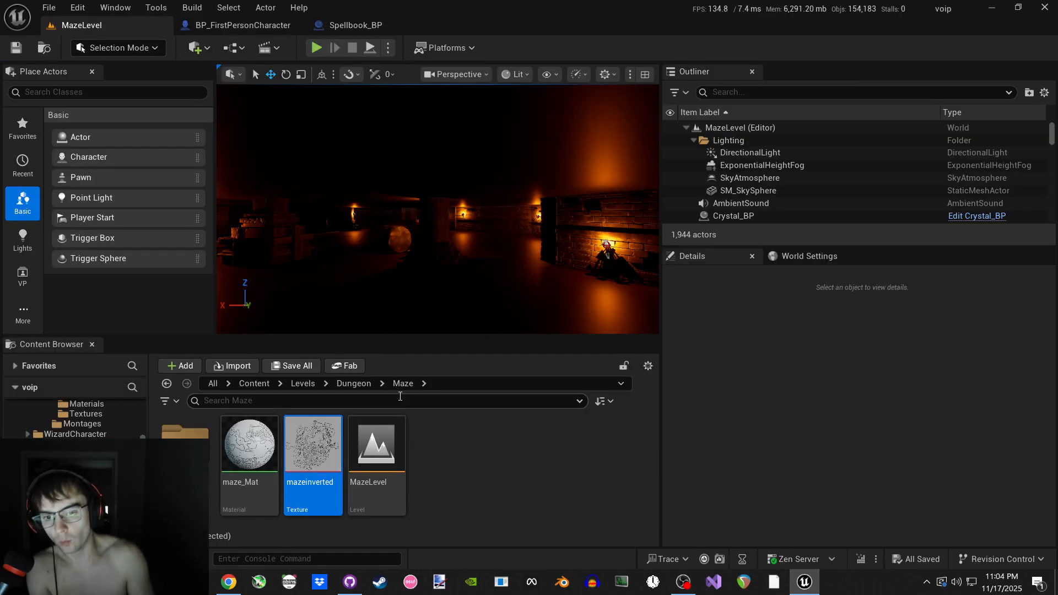
Examine the open spellbook model in the Spellbook_BP blueprint from another angle
left_click(353, 25)
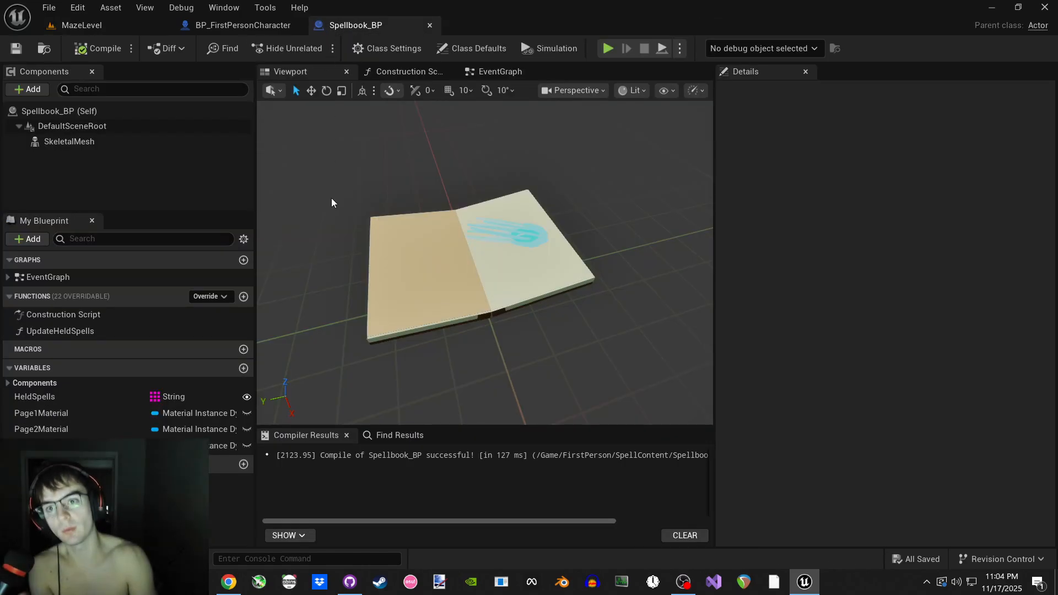
right_click_drag(522, 376, 536, 419)
right_click_drag(469, 266, 447, 272)
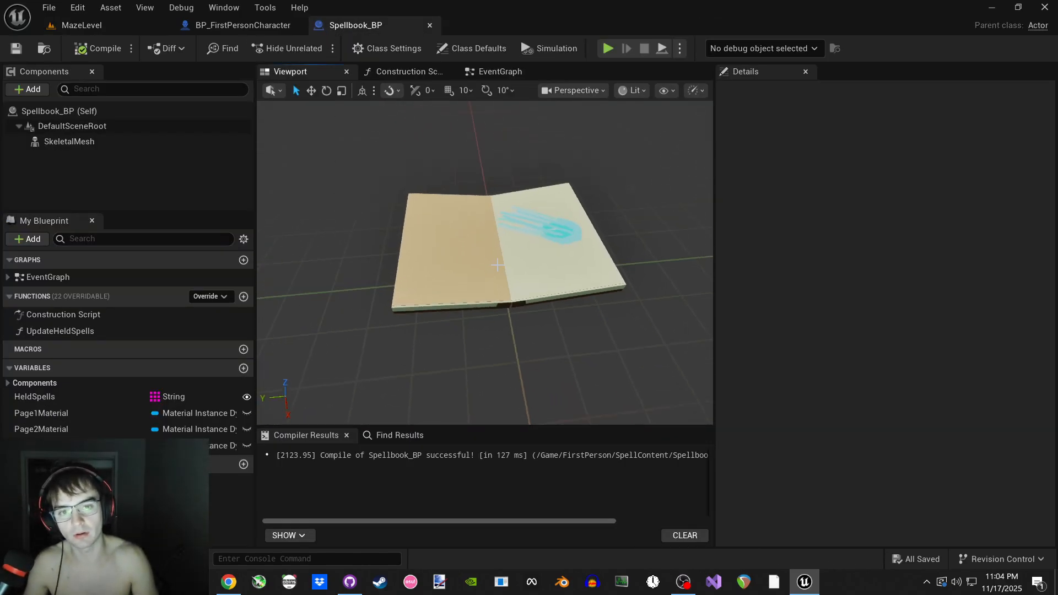
Switch to Blender with the bookMakingAnimsBakingNew.blend file and select the book's Armature
left_click_drag(0, 104, 138, 2)
left_click(366, 386)
double_click(731, 183)
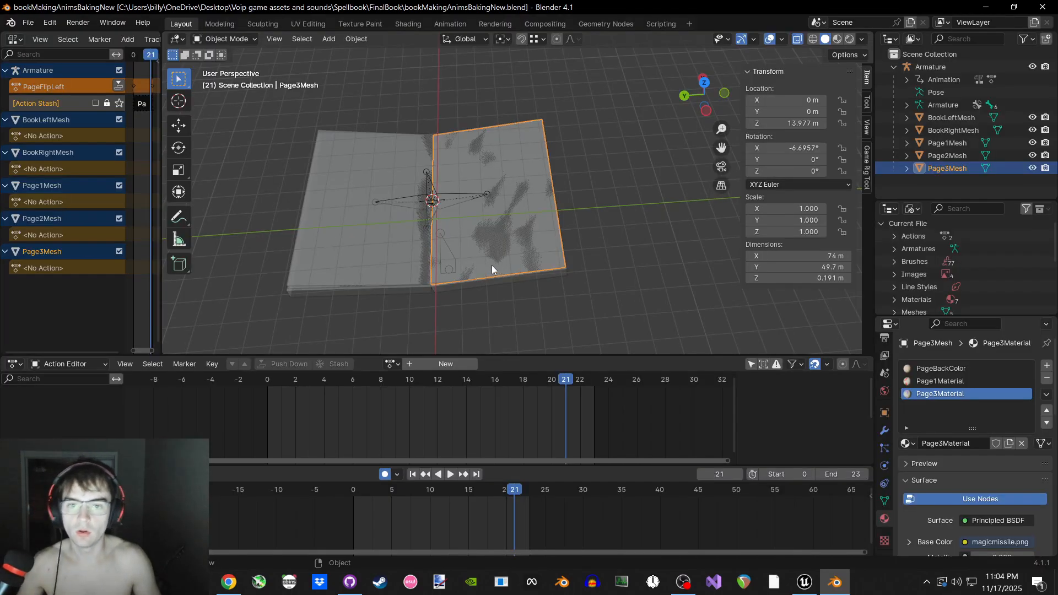
left_click(265, 257)
middle_click_drag(265, 257, 584, 209)
left_click(952, 66)
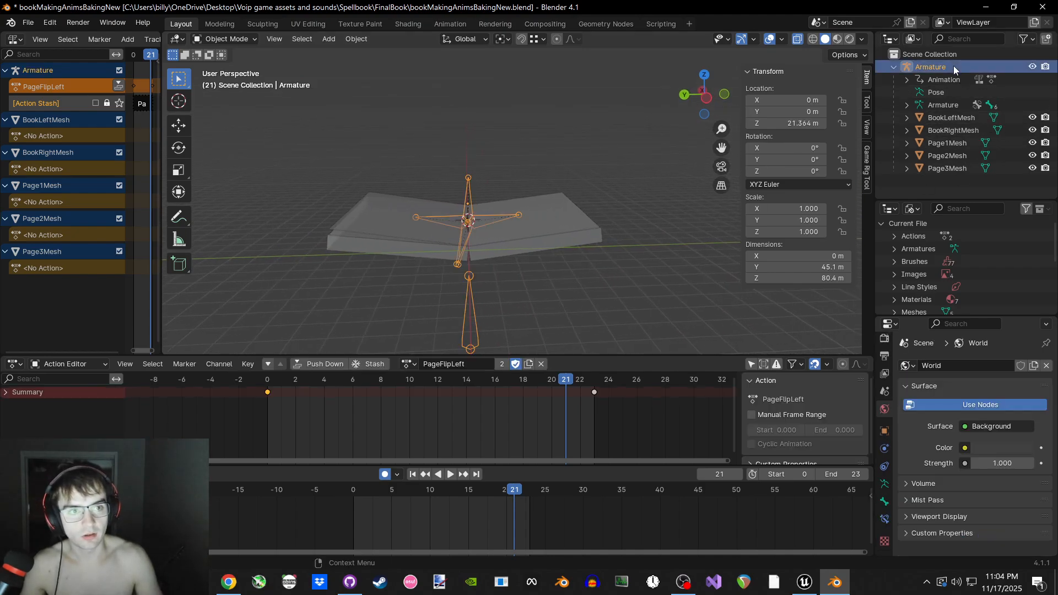
Show the book from above in rendered viewport shading
left_click(659, 163)
mouse_move(646, 172)
middle_mouse_down()
mouse_move(603, 187)
mouse_move(588, 250)
mouse_move(577, 241)
middle_mouse_up()
key("z")
left_click(593, 166)
Play the PageFlipLeft animation and check the book's pages up close
key("space")
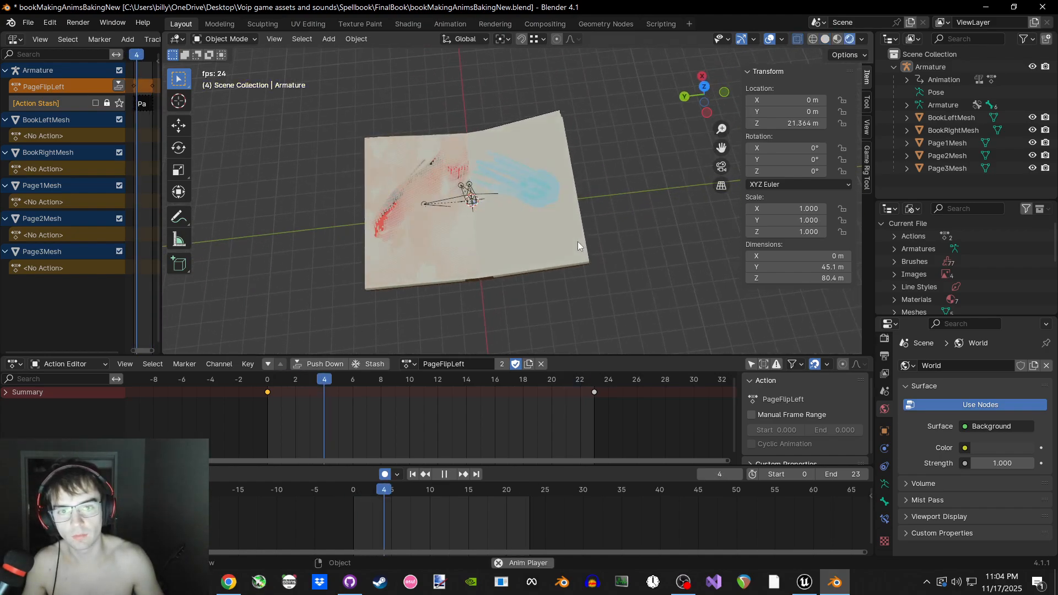
key("space")
scroll(445, 200, "up", 2)
scroll(457, 200, "up", 2)
scroll(508, 206, "down", 10)
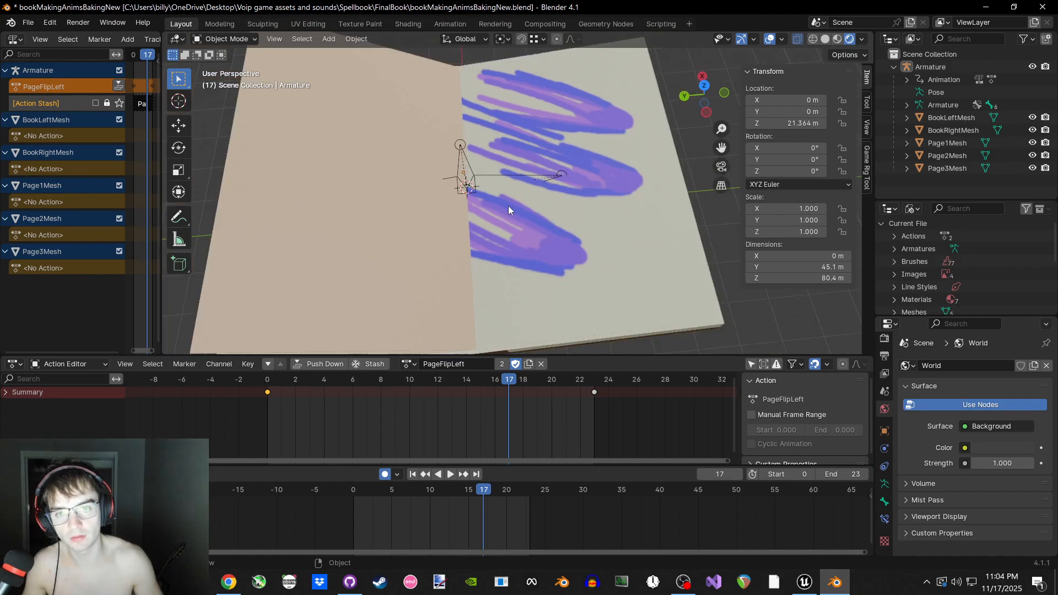
scroll(514, 220, "up", 10)
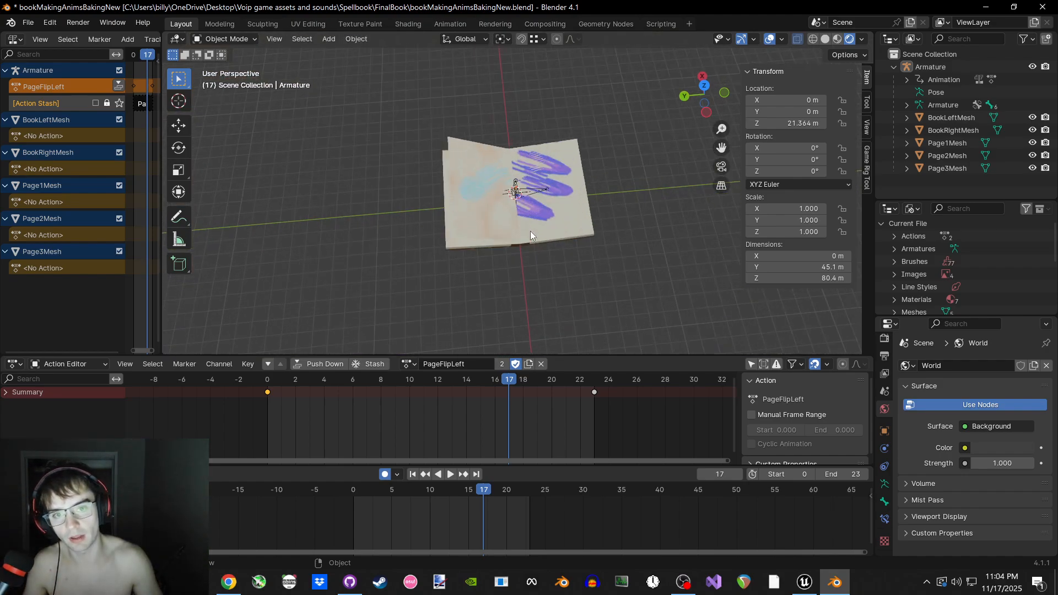
key("space")
key("space")
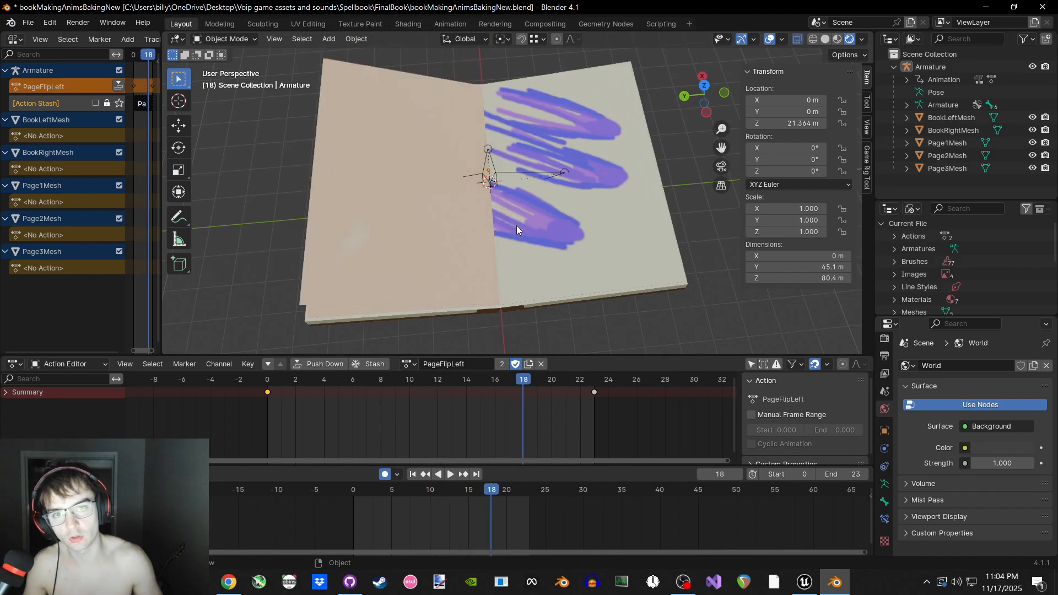
Assign the PageFlipRight action to the armature and play its page turn
left_click(407, 364)
left_click(433, 394)
key("space")
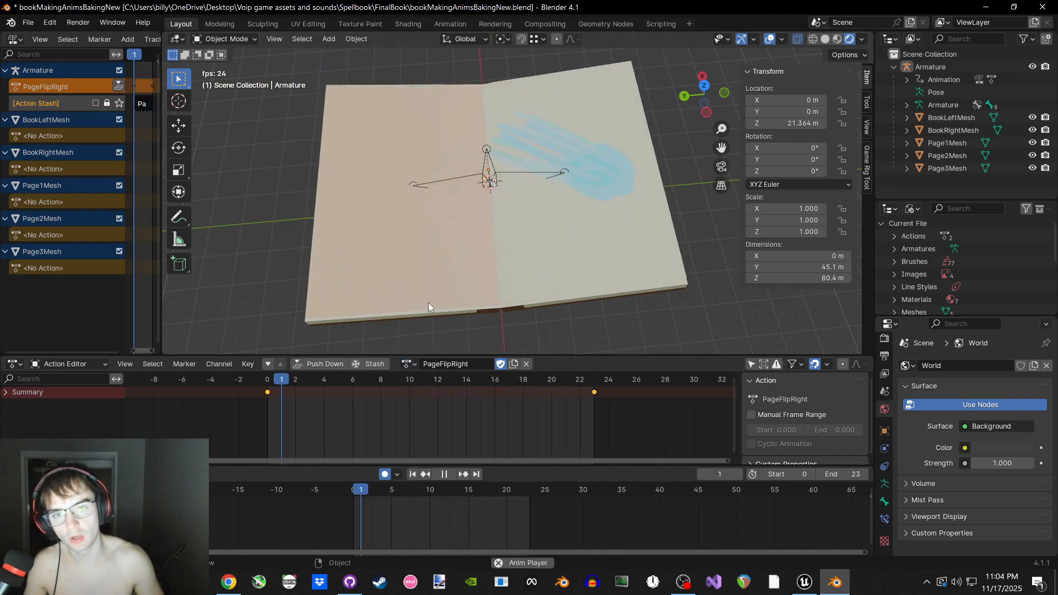
key("space")
Assign the PageFlipLeft action again, play it facing the book, and scrub from frame 0 to 22
left_click(407, 363)
left_click(419, 384)
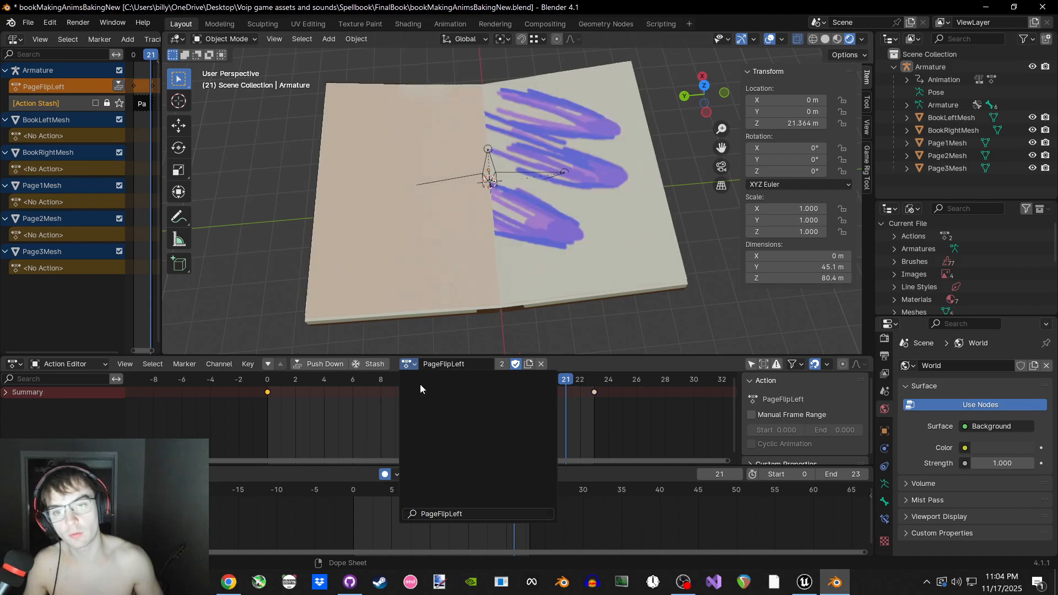
middle_click_drag(528, 323, 610, 187)
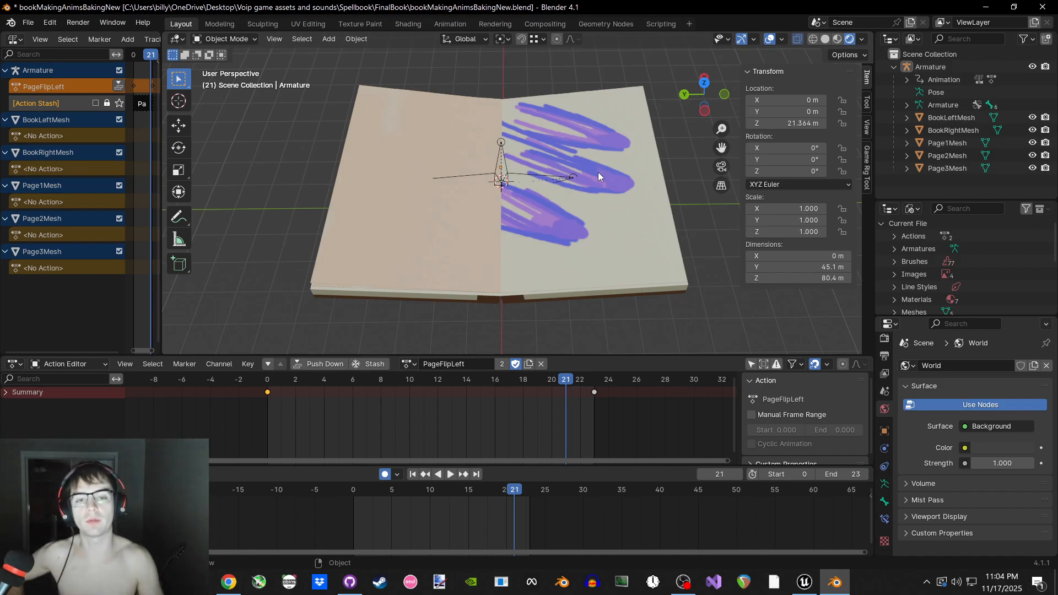
key("space")
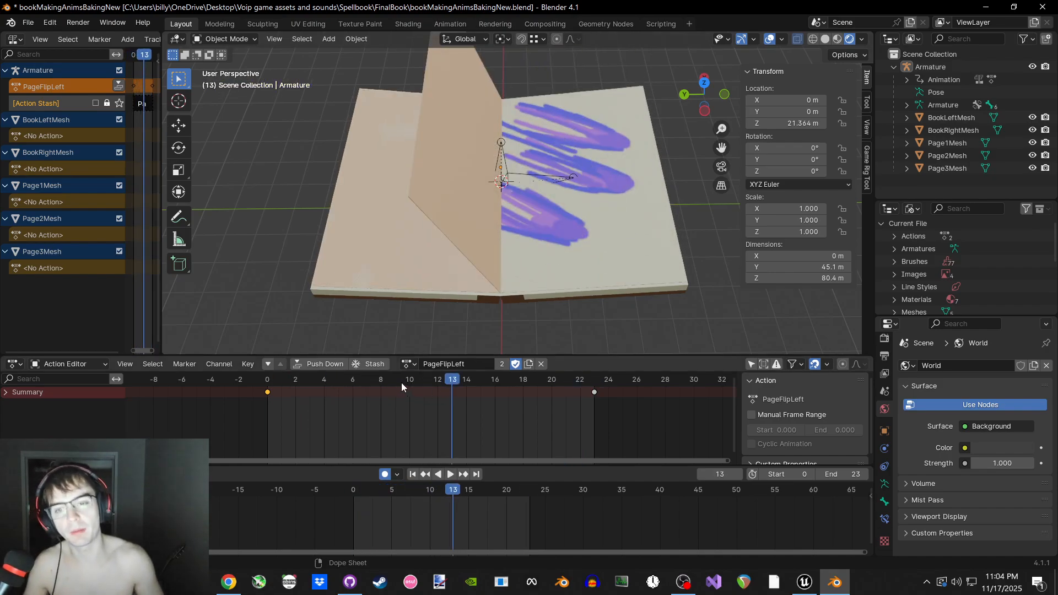
left_click(269, 385)
left_click_drag(269, 386, 573, 388)
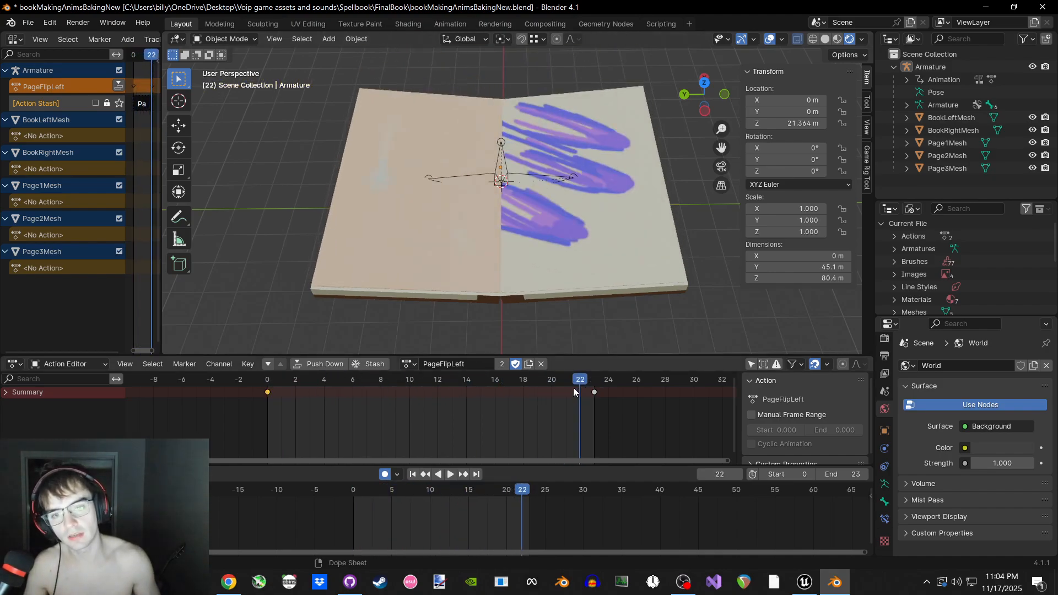
Assign the PageFlipRight action to the armature and set the current frame to 0
left_click(406, 364)
left_click(427, 406)
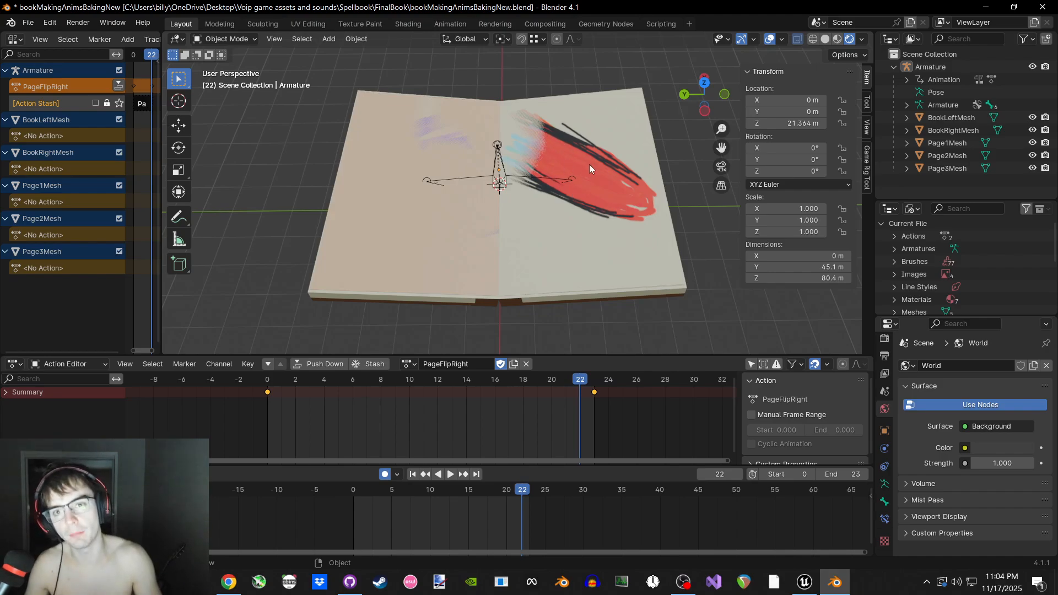
left_click(271, 379)
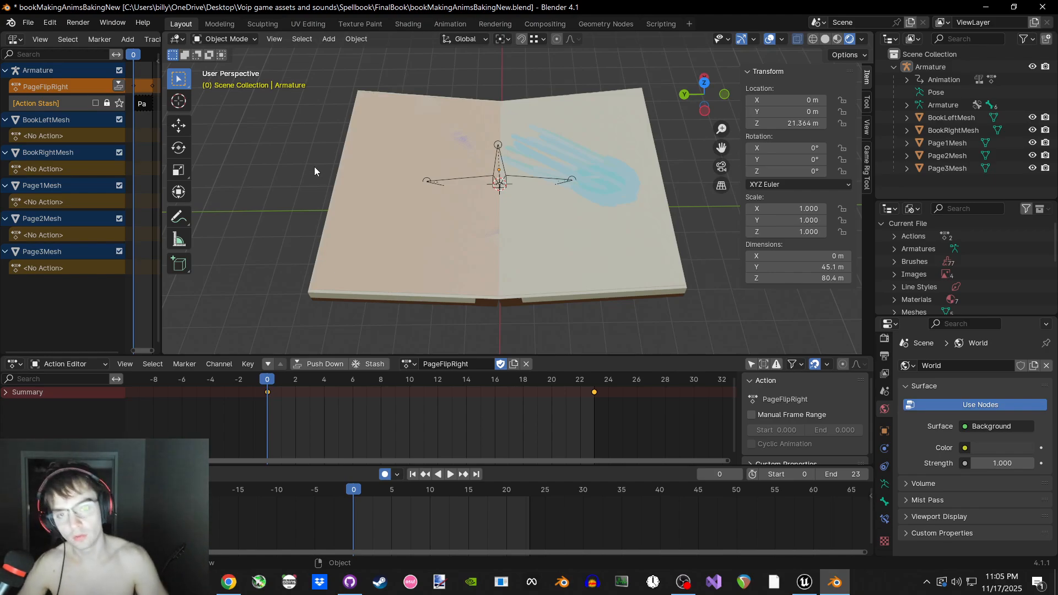
Examine the book's two open pages and the blue spell drawing at different distances
scroll(574, 172, "up", 4)
scroll(574, 182, "down", 1)
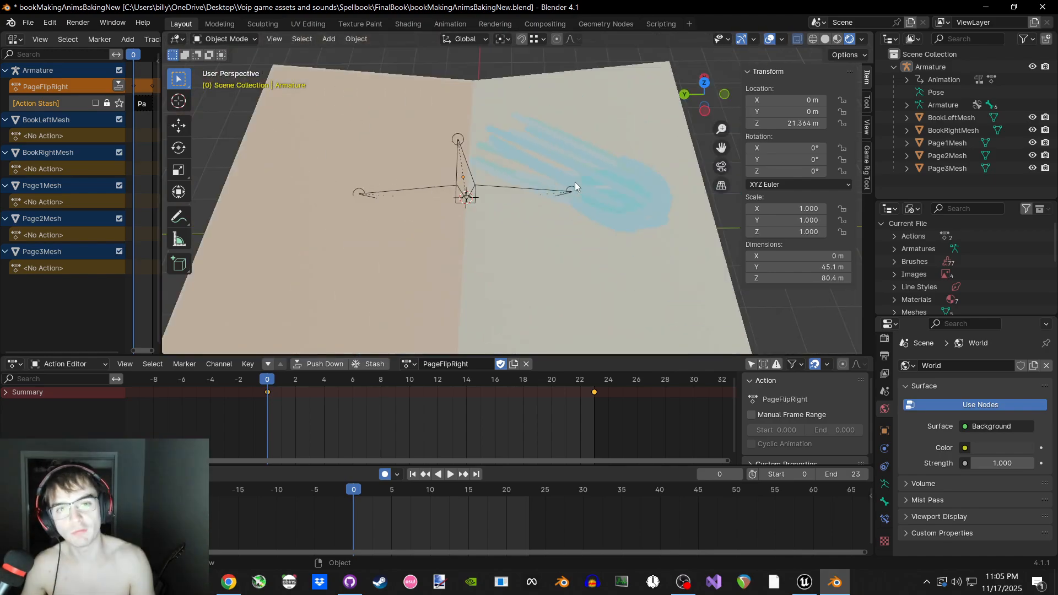
scroll(574, 182, "up", 2)
scroll(574, 182, "down", 5)
scroll(574, 180, "up", 4)
scroll(574, 181, "down", 4)
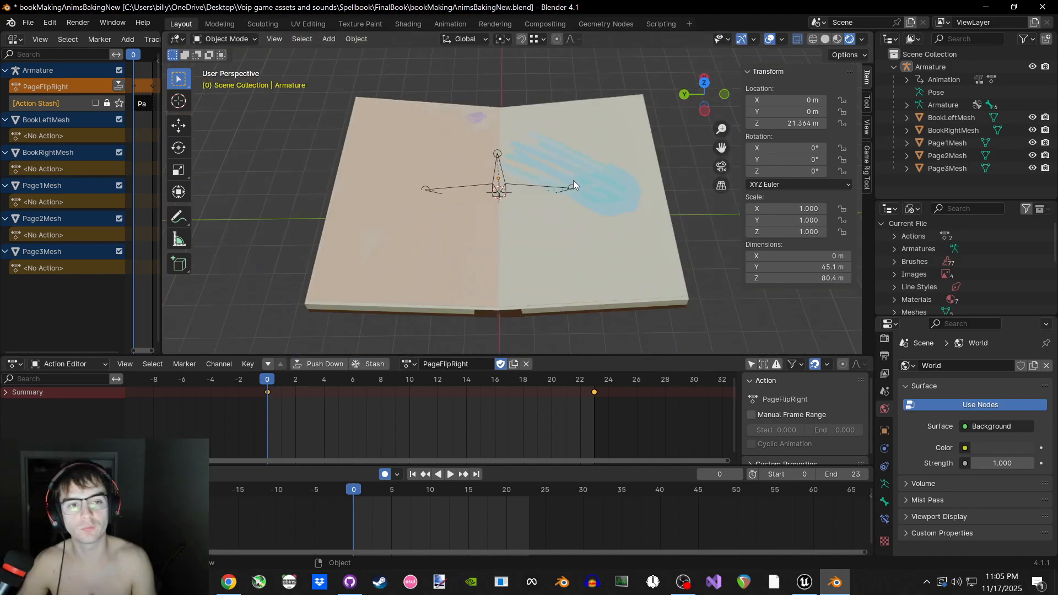
scroll(573, 180, "up", 4)
scroll(556, 198, "down", 4)
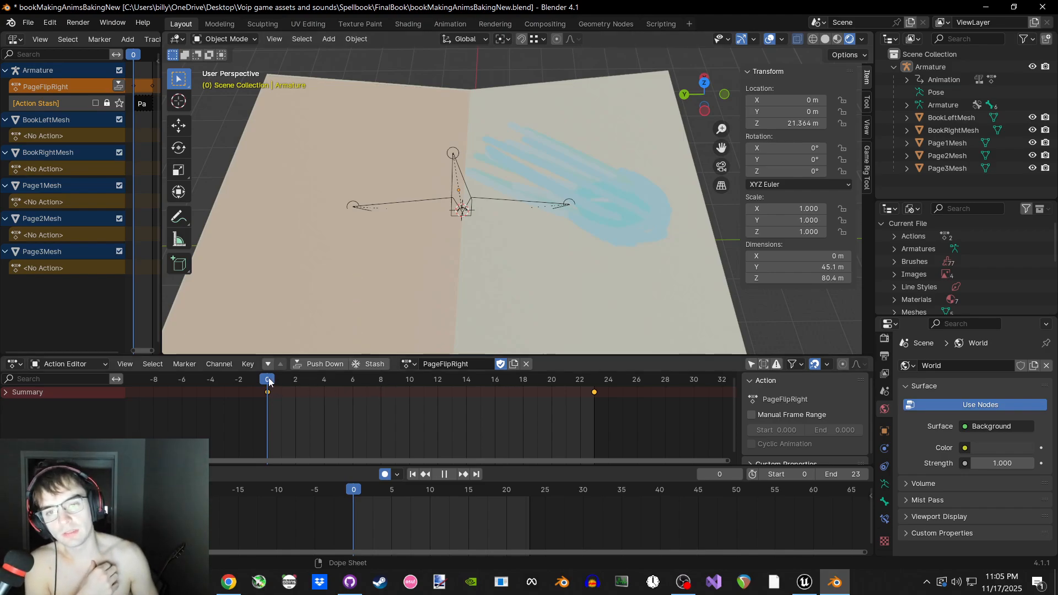
Play the start of the PageFlipRight animation twice, returning to frame 0 each time
mouse_move(268, 382)
left_mouse_down()
mouse_move(474, 380)
mouse_move(270, 382)
left_mouse_up()
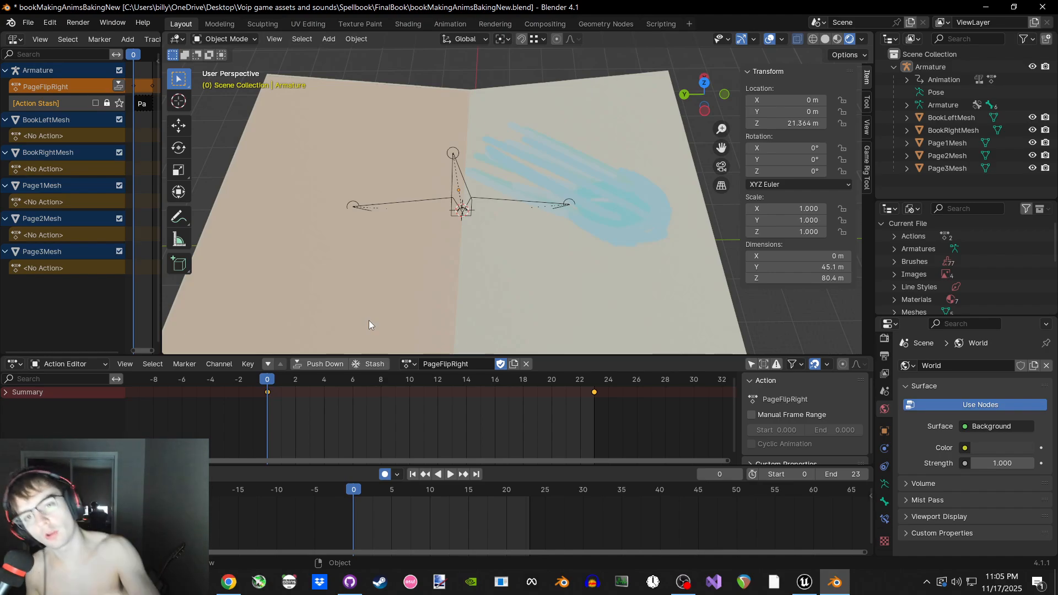
key("space")
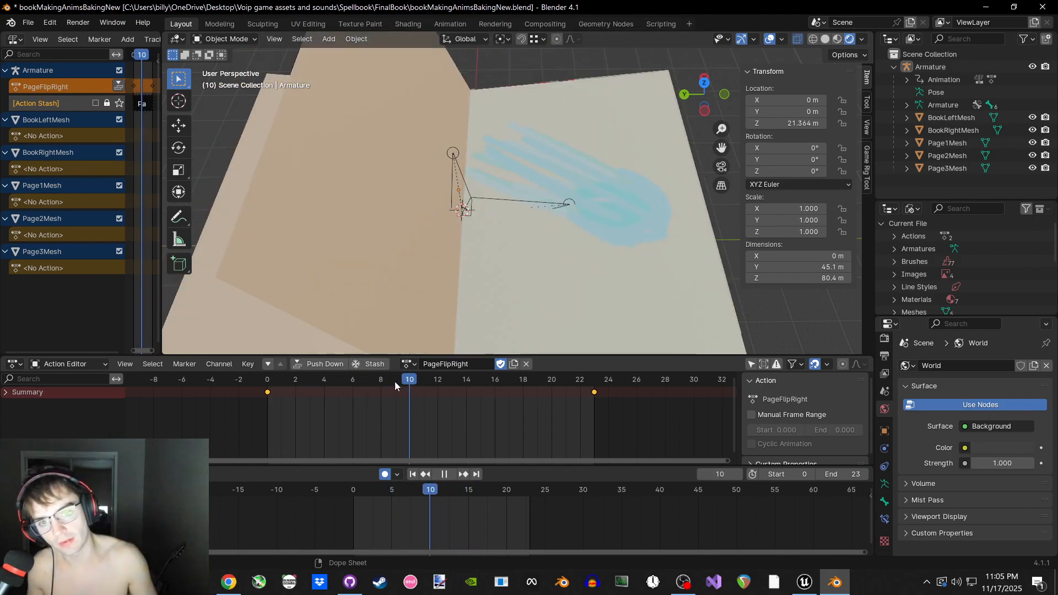
key("Escape")
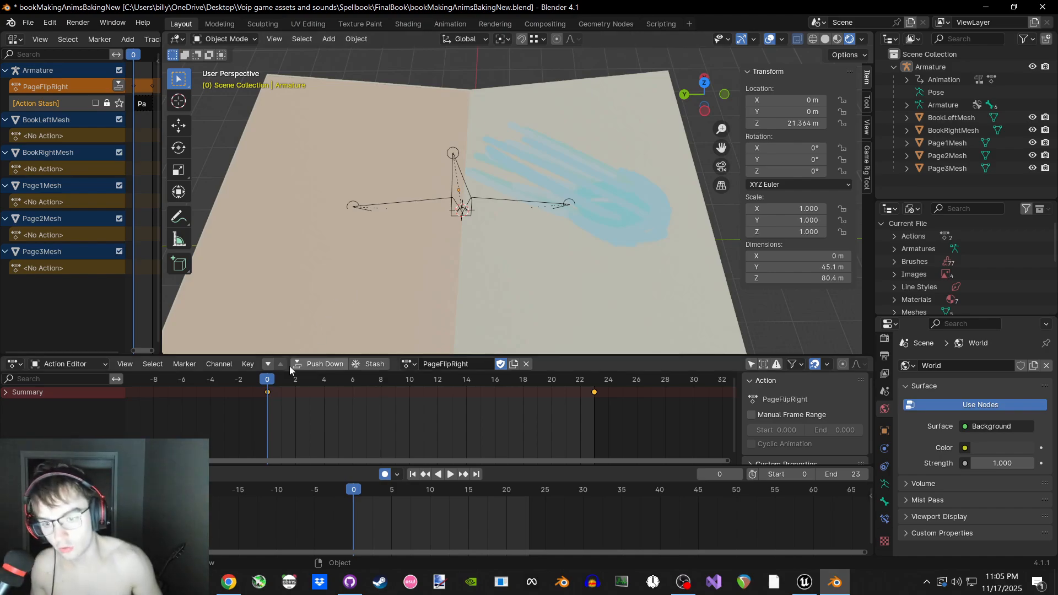
key("space")
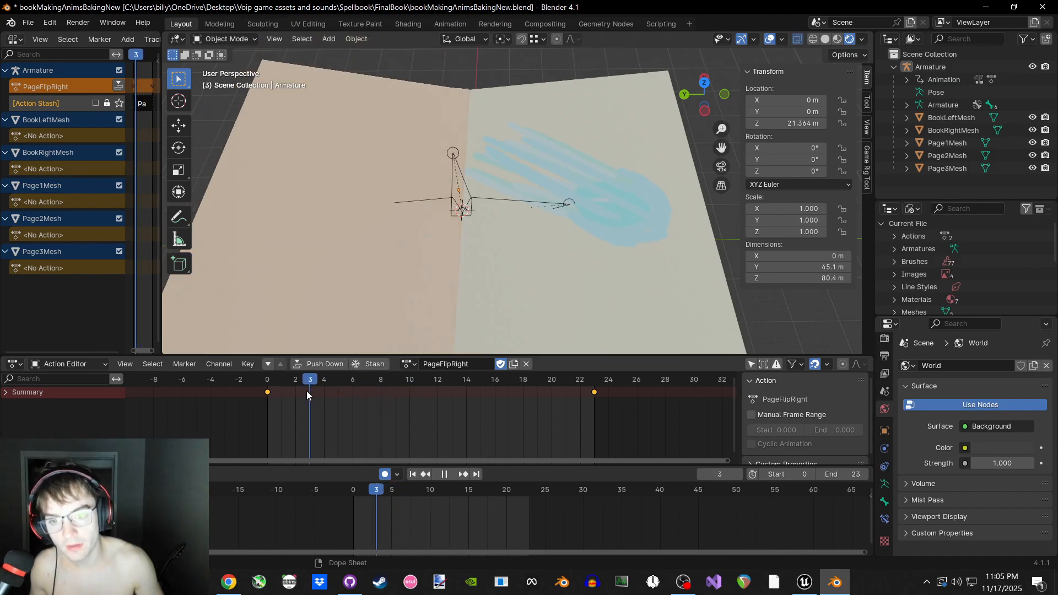
key("Escape")
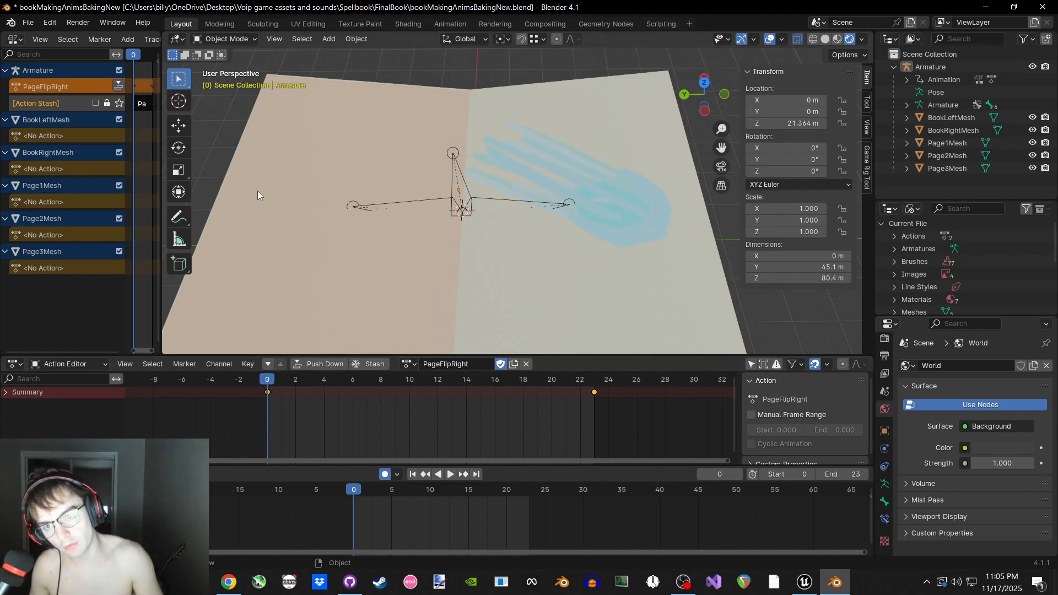
Play the page flip from a low side angle and scrub to frame 23, then view the open book from above
middle_click_drag(257, 190, 394, 110)
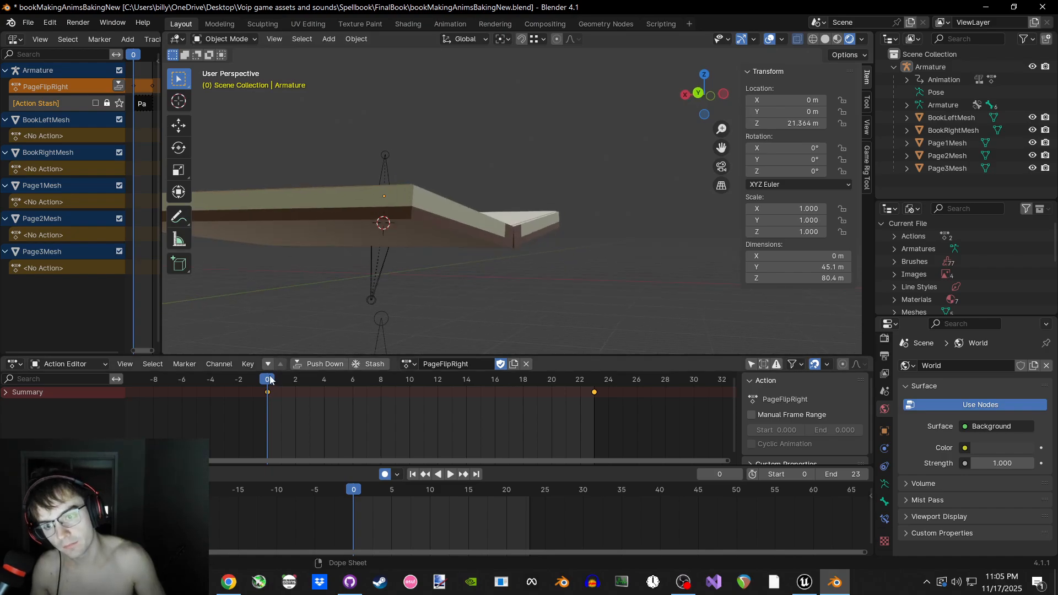
key("space")
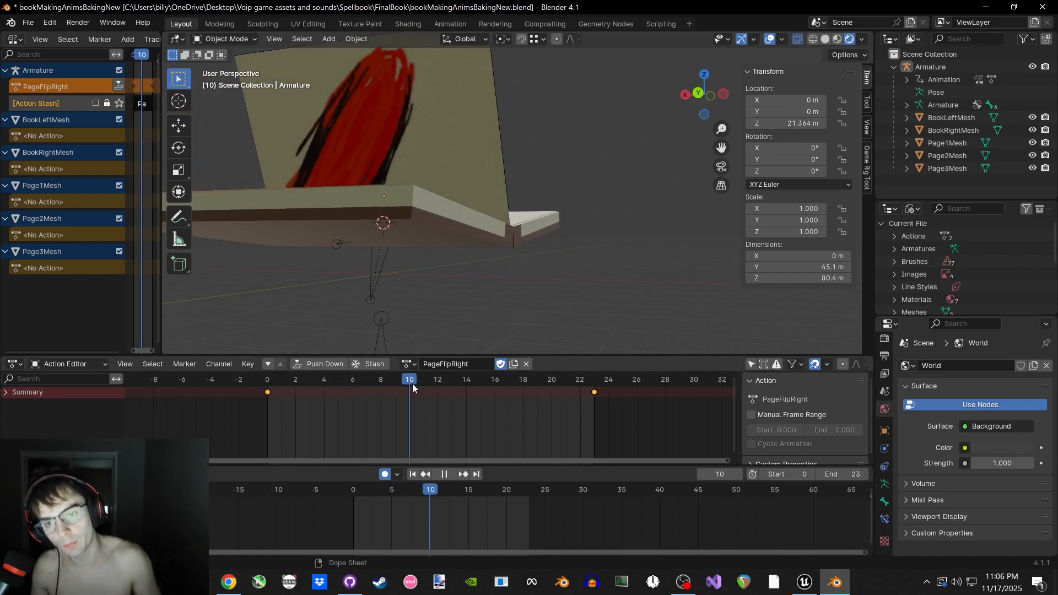
left_click_drag(412, 384, 593, 395)
middle_click_drag(617, 242, 583, 238)
middle_click_drag(630, 181, 553, 317, "shift")
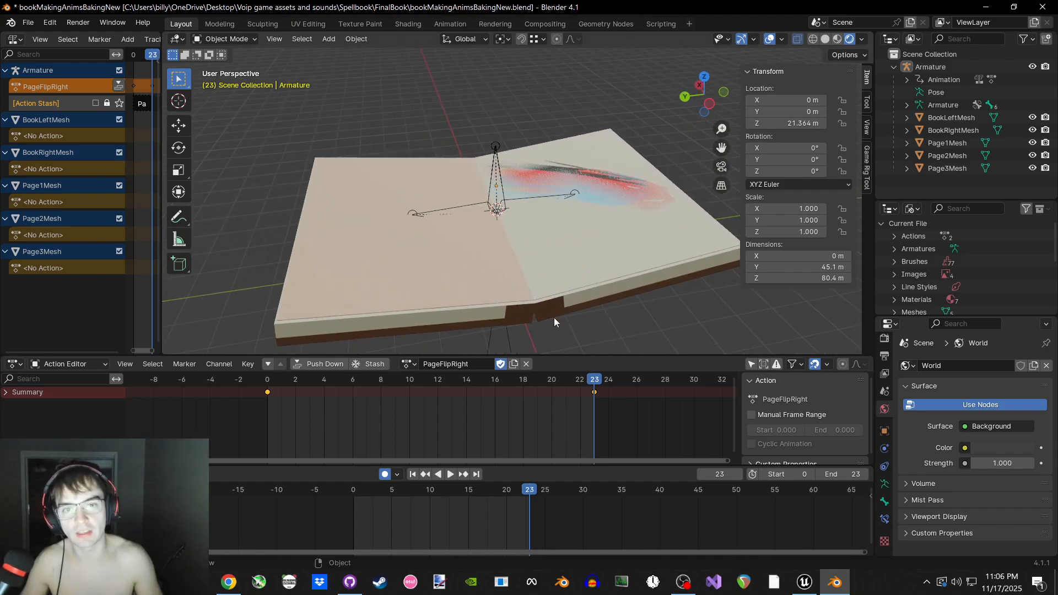
Return to frame 0 and replay the PageFlipRight animation in short stretches up to frame 23
left_click_drag(594, 384, 269, 384)
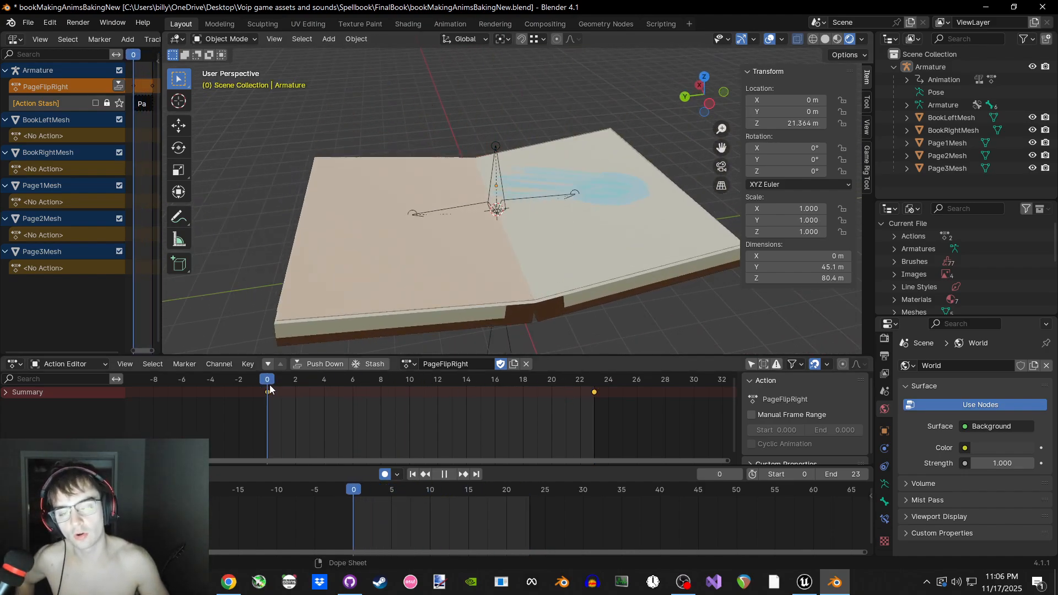
key("space")
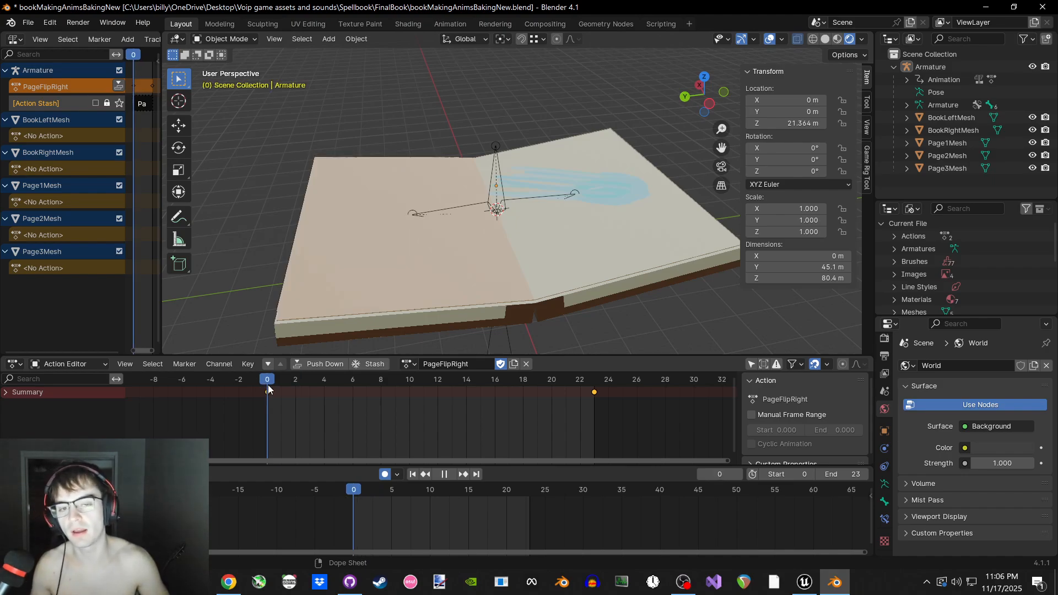
key("space")
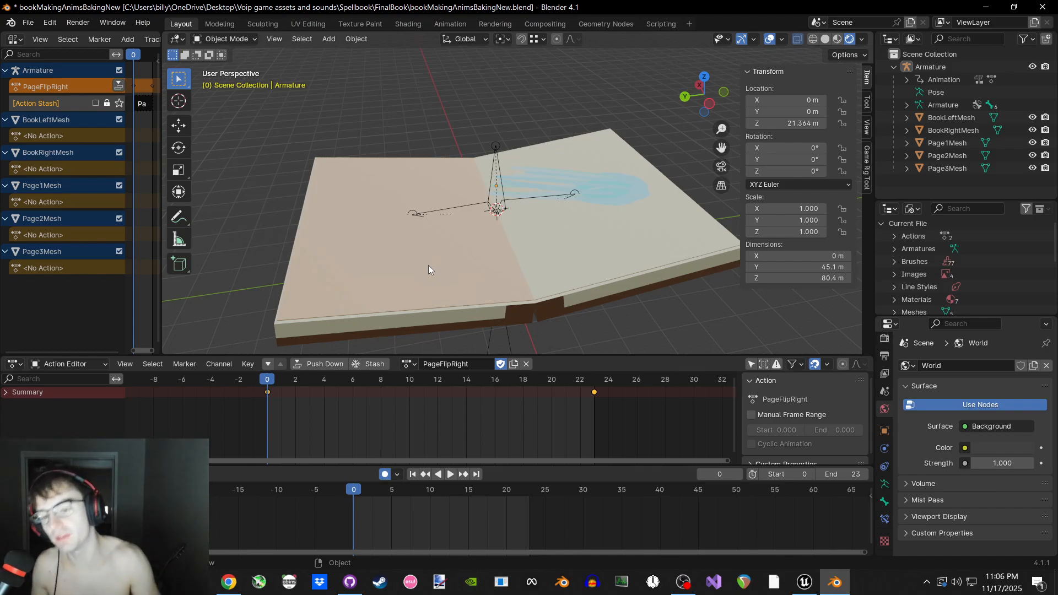
key("space")
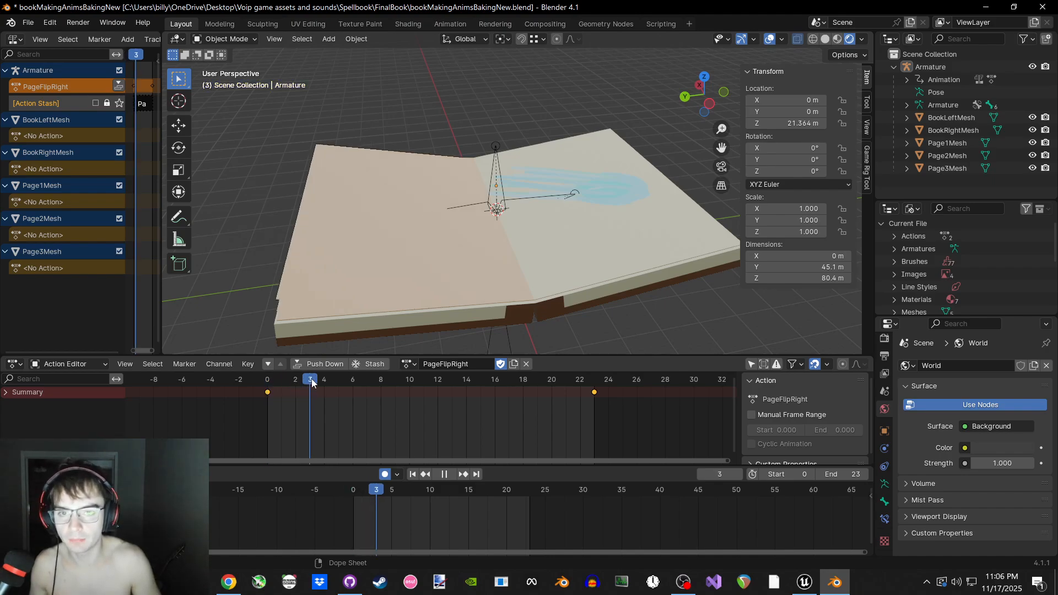
key("space")
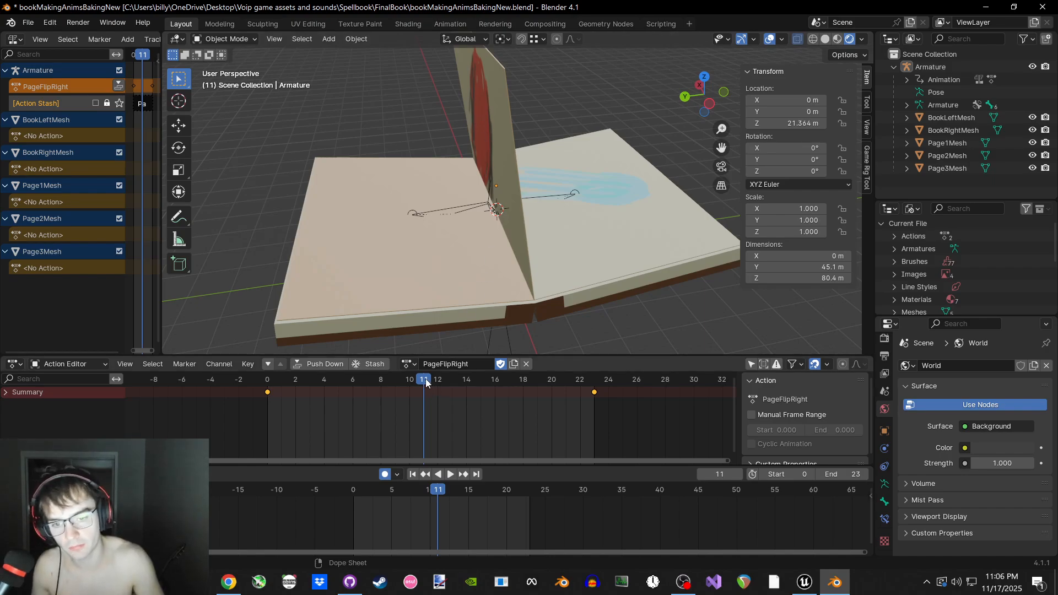
key("space")
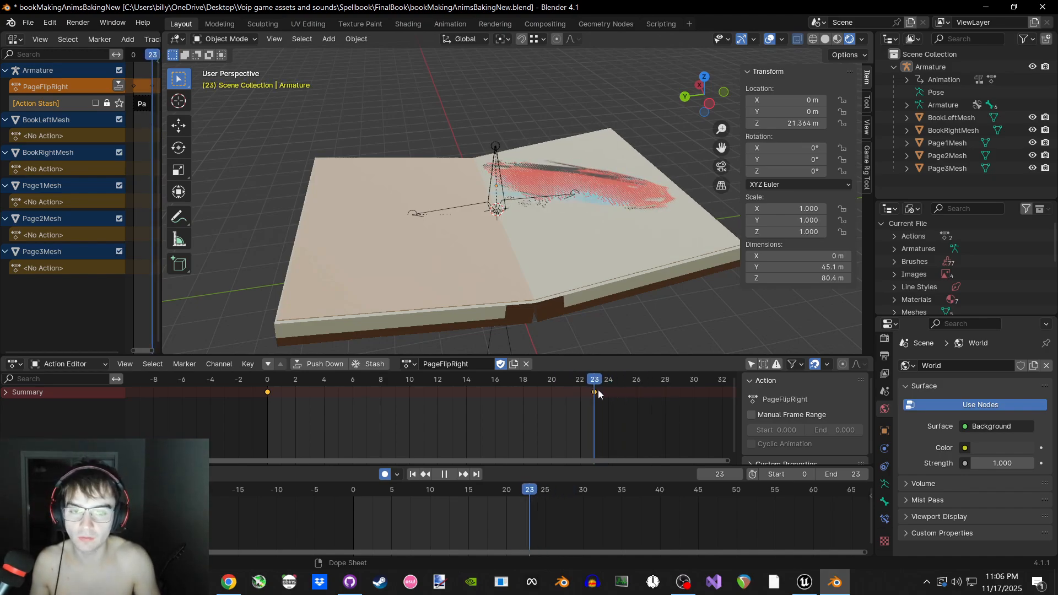
key("space")
Examine the book's spine and pages at frame 23 from several angles, and return to frame 0
middle_click_drag(542, 308, 464, 279)
scroll(398, 293, "up", 3)
middle_click_drag(398, 293, 415, 270)
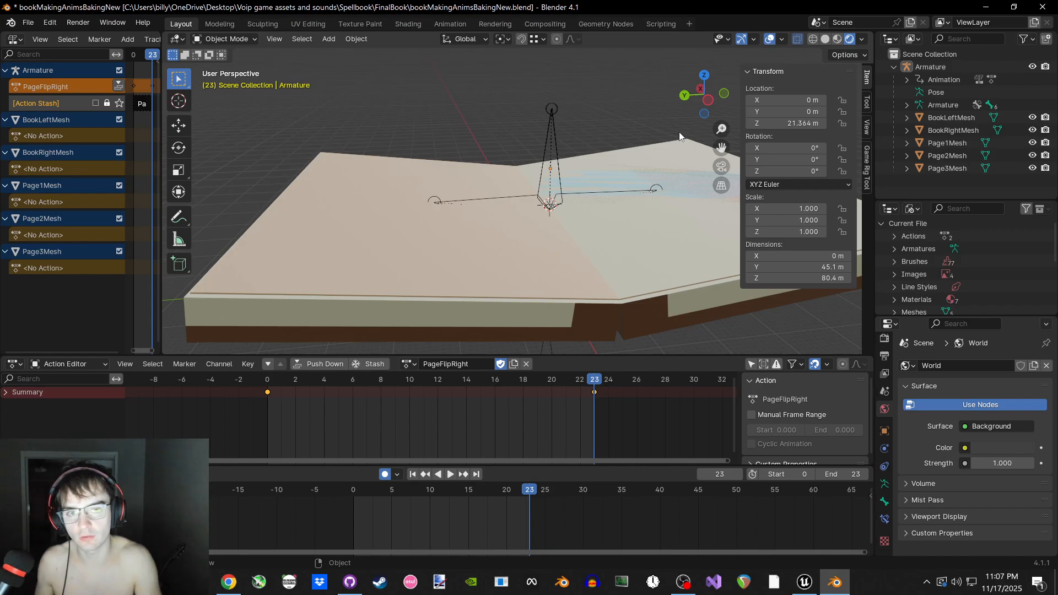
middle_click_drag(586, 205, 580, 338)
scroll(580, 338, "down", 3)
left_click_drag(578, 380, 263, 400)
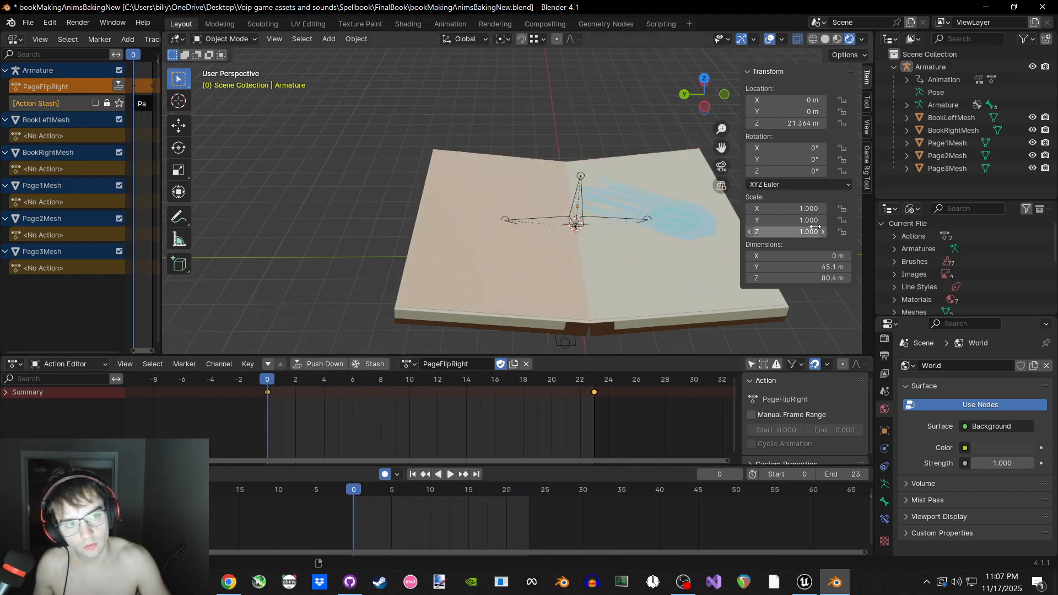
Make Page3Mesh the active object, scrub the page flip to frame 15, and play it
left_click(947, 169)
left_click(407, 332)
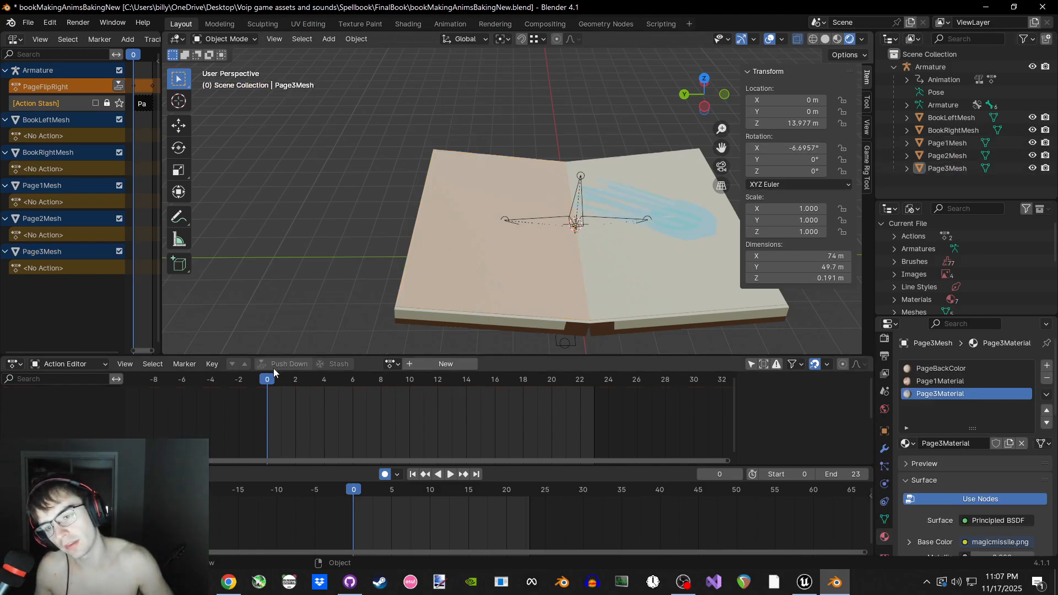
mouse_move(273, 380)
left_mouse_down()
mouse_move(487, 380)
mouse_move(276, 386)
left_mouse_up()
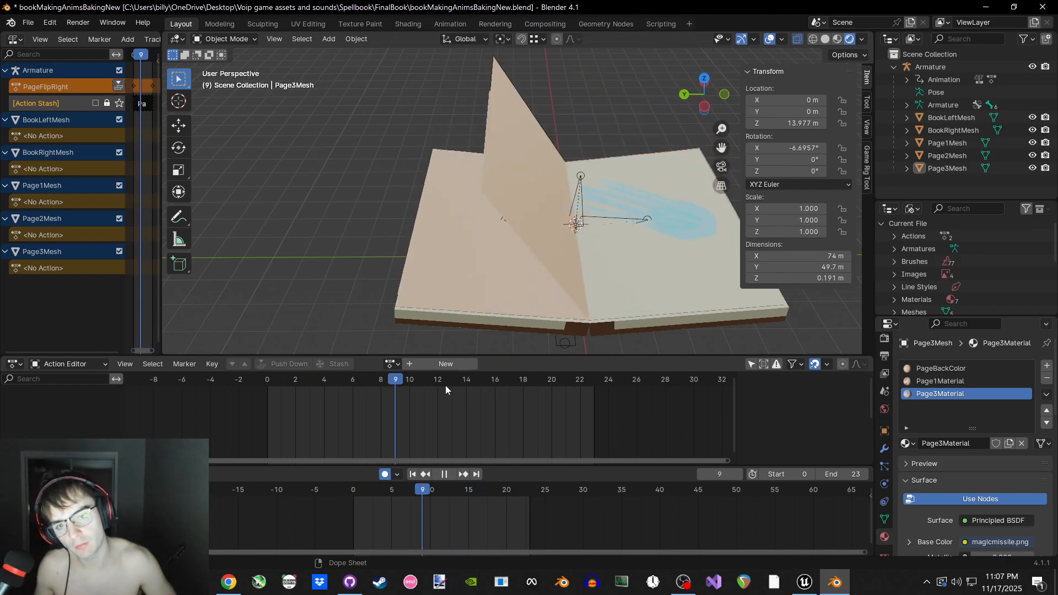
key("space")
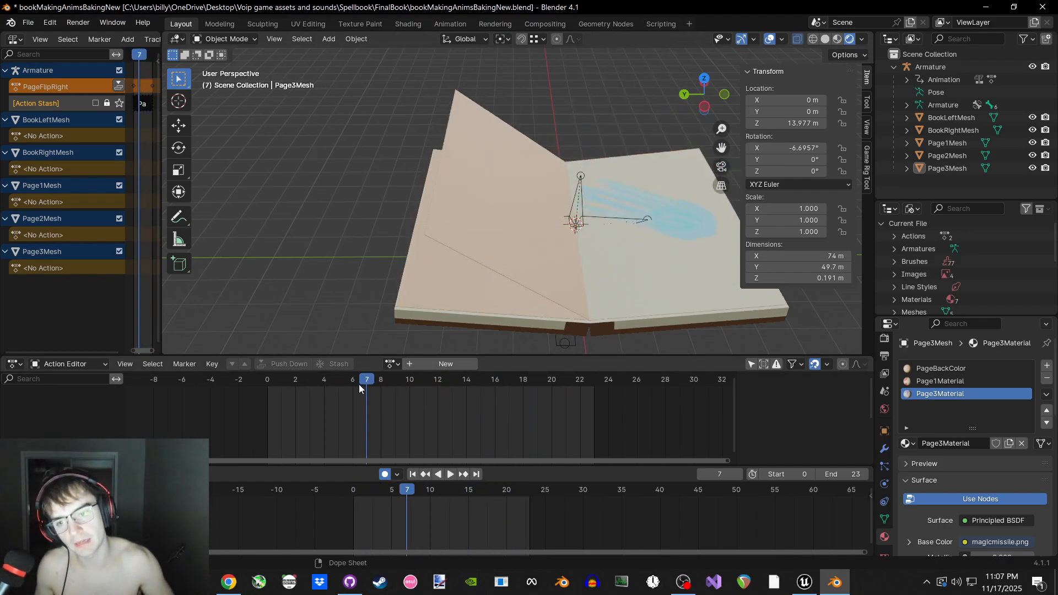
left_click_drag(359, 385, 478, 367)
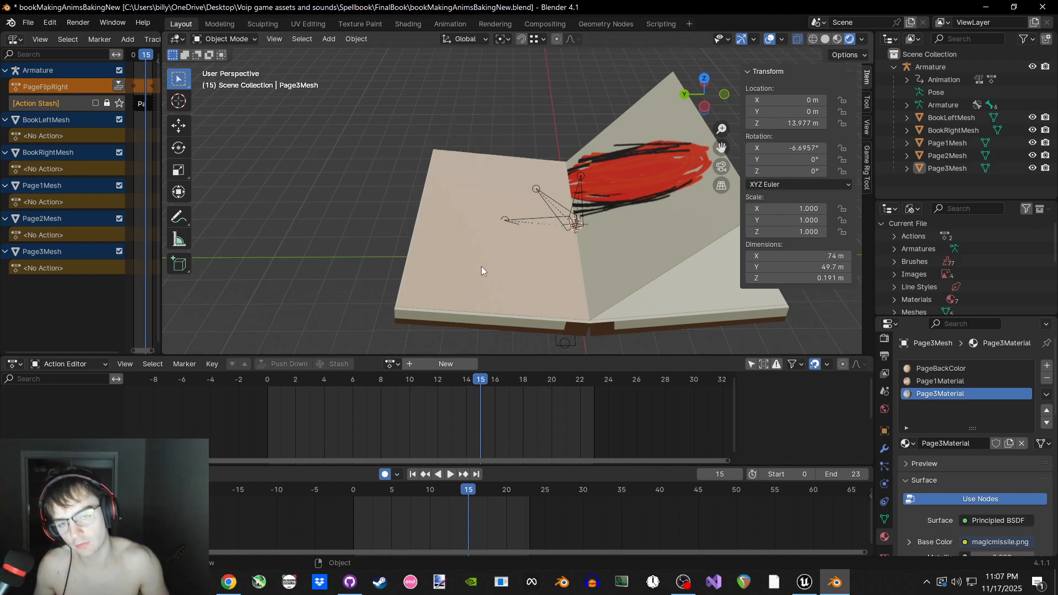
key("space")
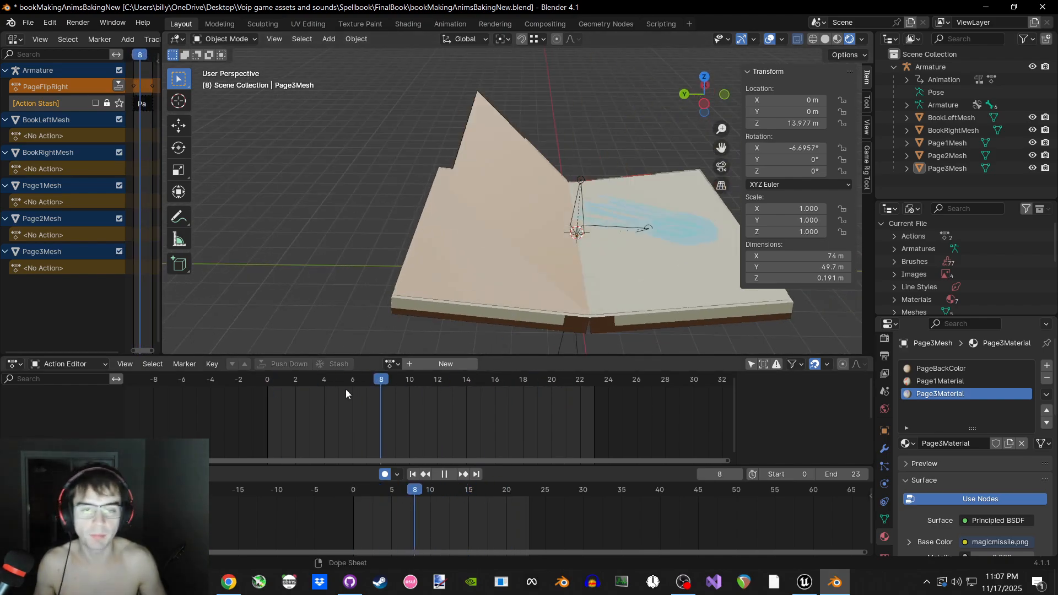
Stop the playback at frame 0, assign the PageFlipRight action to Page3Mesh, and preview it
key("Escape")
left_click(390, 363)
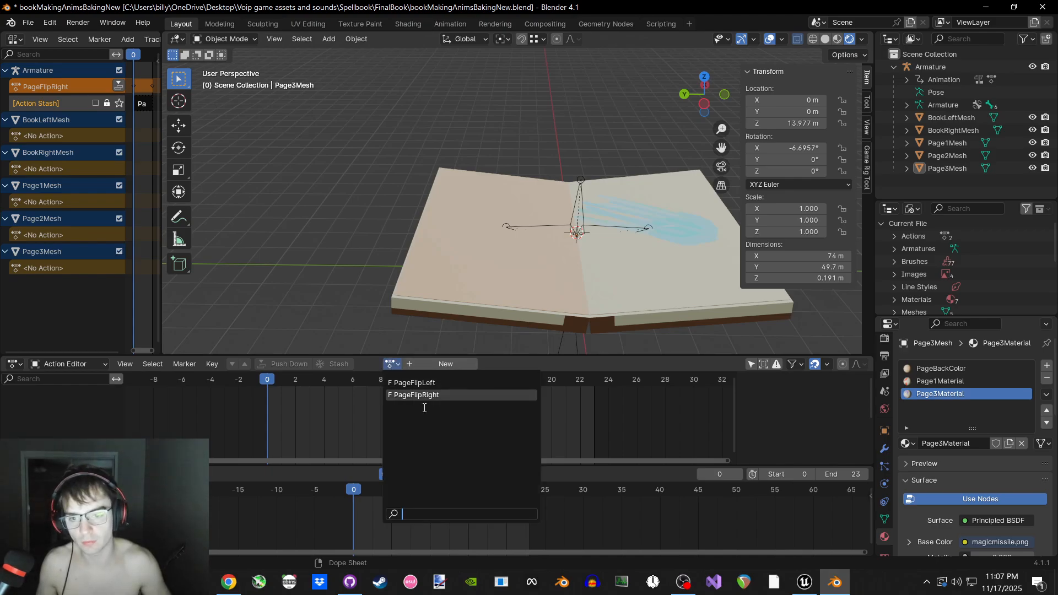
left_click(421, 394)
key("space")
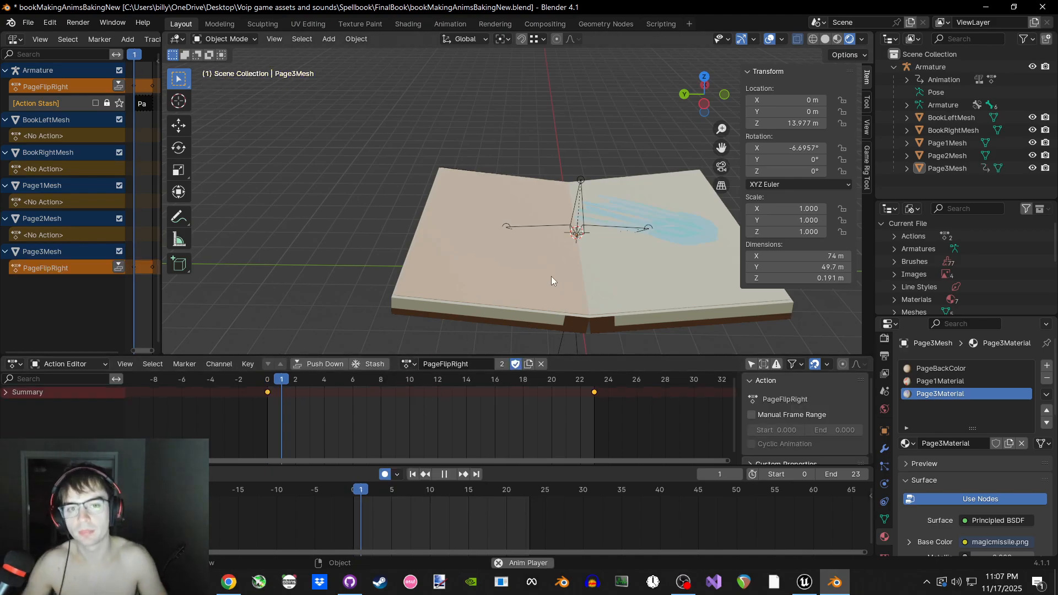
key("space")
Switch Page3Mesh to the PageFlipLeft action, play it, and select the page in the viewport
left_click(408, 364)
left_click(441, 381)
key("space")
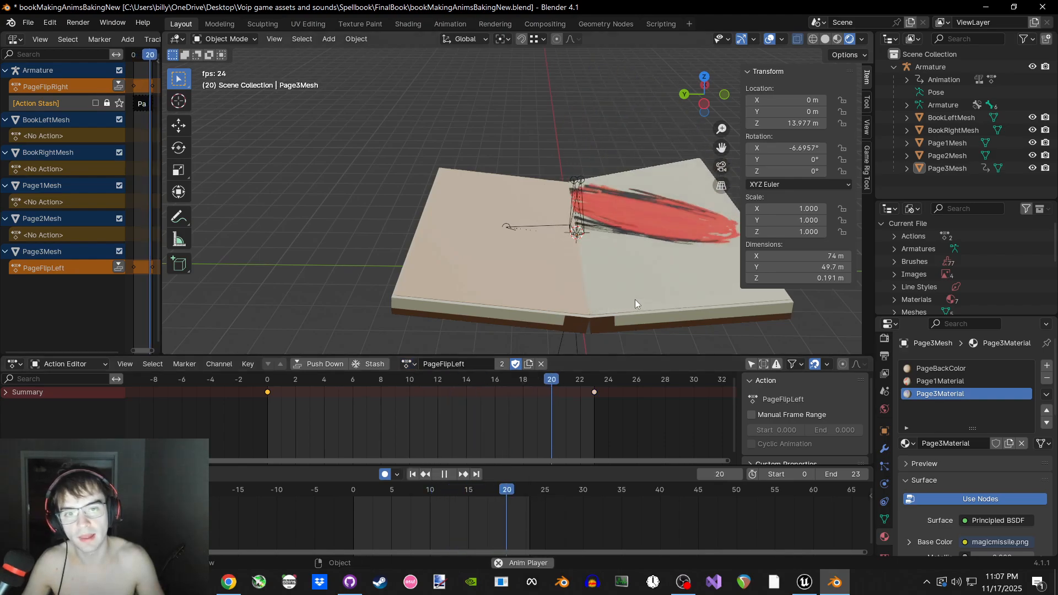
key("space")
left_click(447, 285)
middle_click_drag(516, 337, 447, 323, "shift")
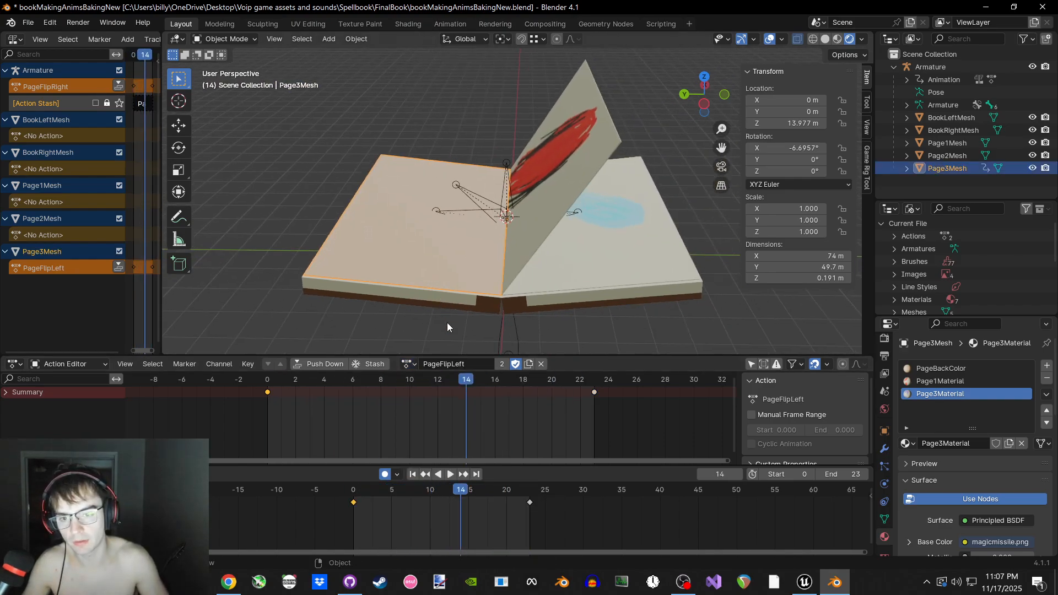
Assign the PageFlipRight action back to Page3Mesh and play it to frame 8
key("space")
left_click(408, 364)
left_click(424, 395)
key("space")
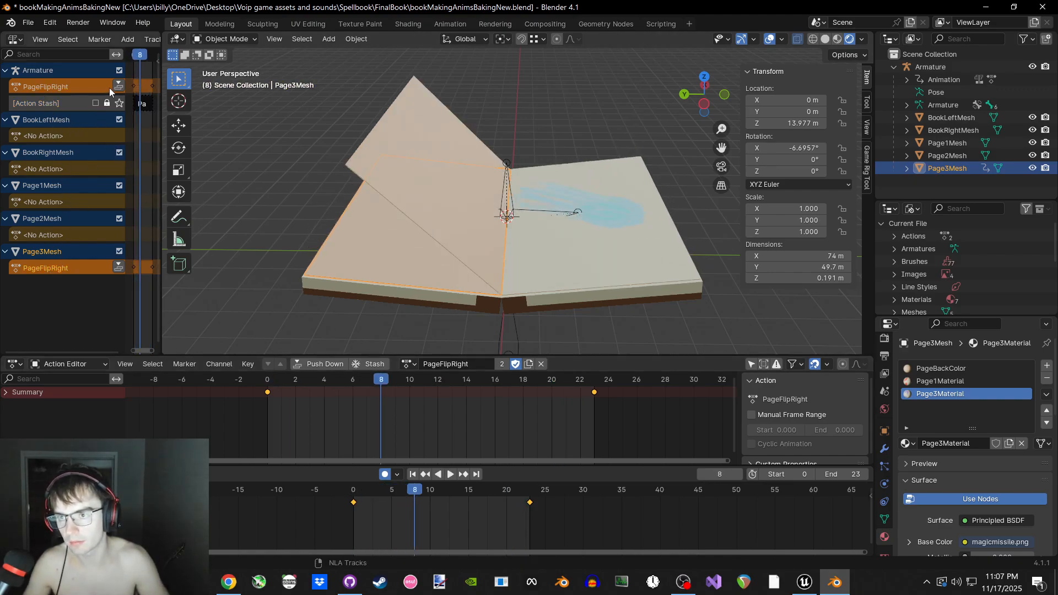
left_click(409, 366)
left_click(428, 386)
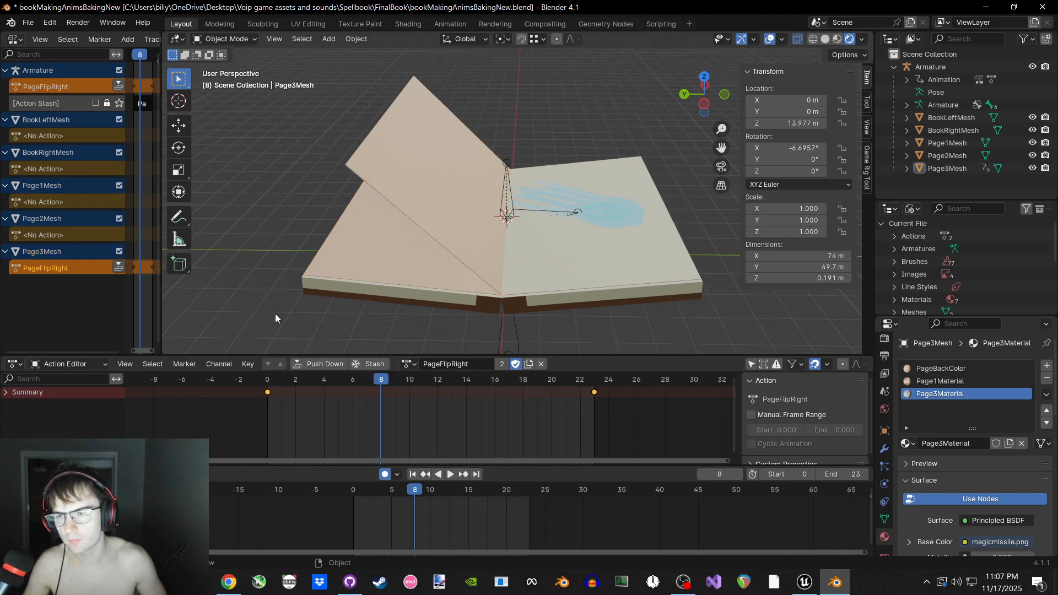
Close the current Blender file without saving and open bookBakingAnims.blend from the FinalBook folder
left_click(1042, 7)
left_click(551, 322)
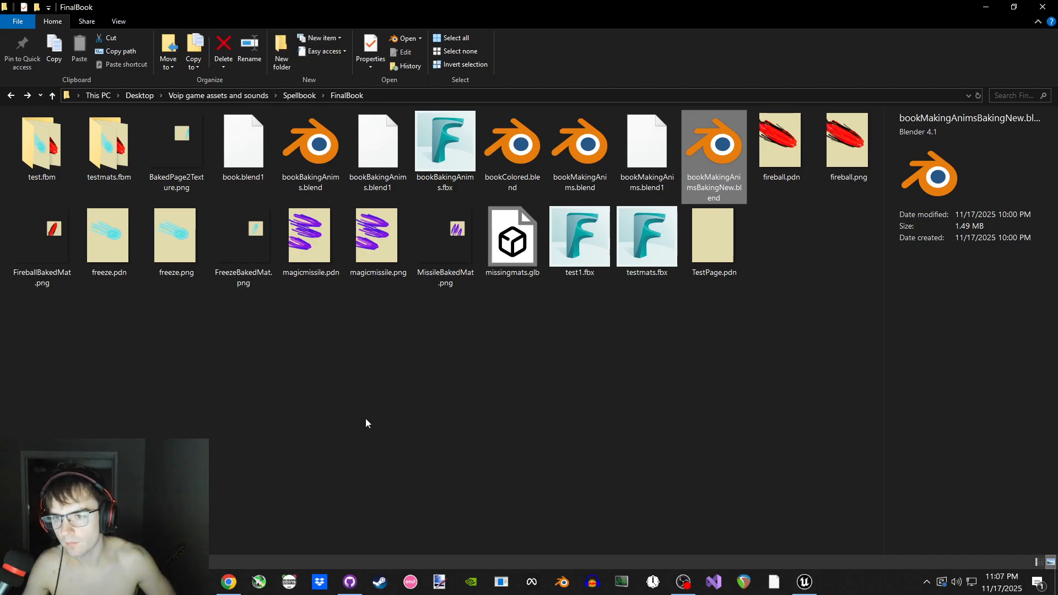
left_click(319, 184)
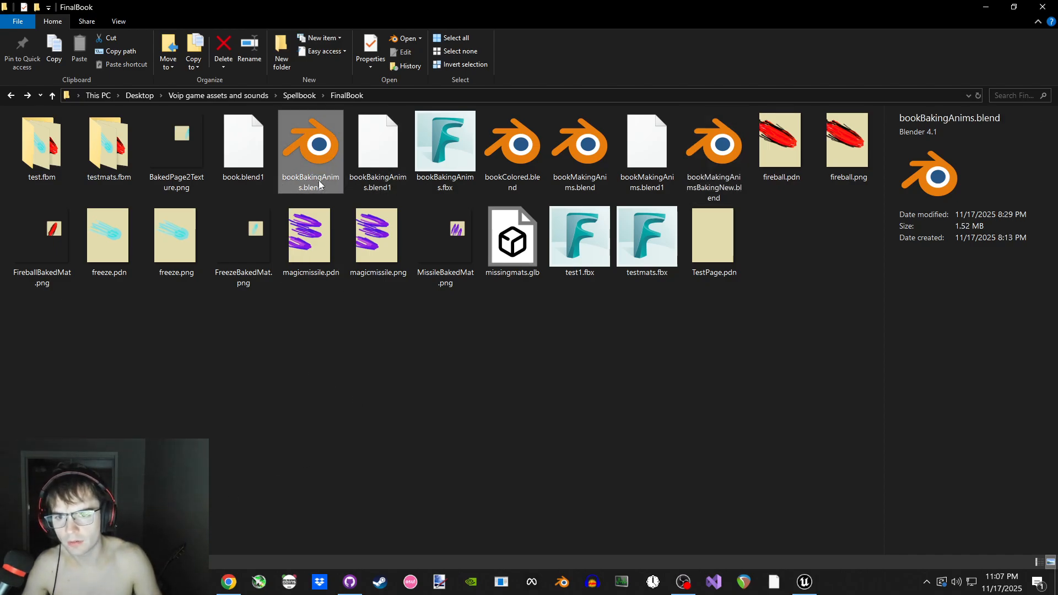
double_click(320, 184)
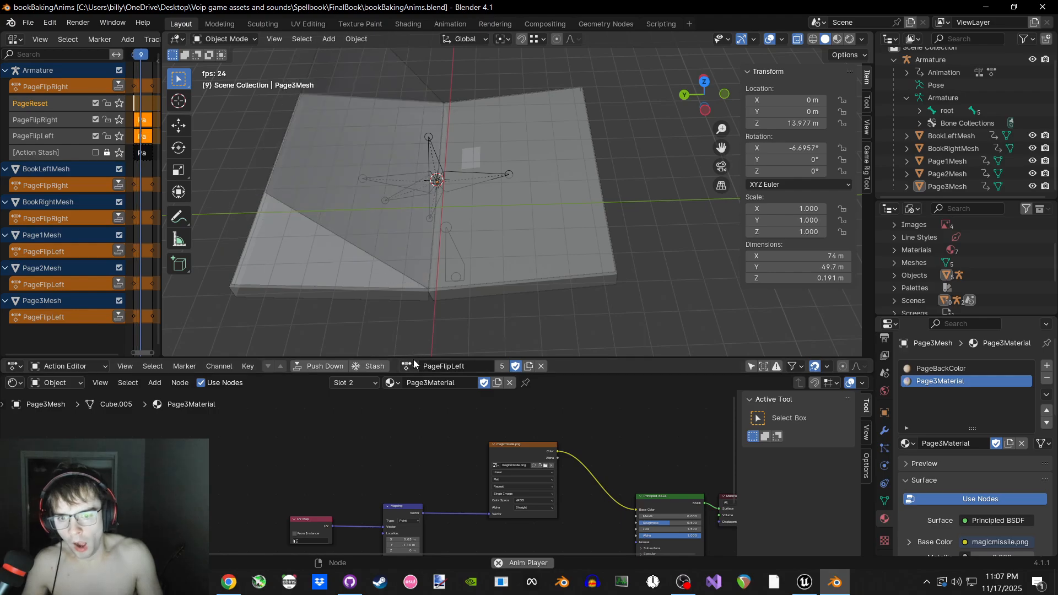
Assign the PageFlipRight action to Page3Mesh and stop the playback at frame 23
left_click(412, 364)
left_click(431, 396)
middle_click_drag(410, 329, 417, 319)
key("space")
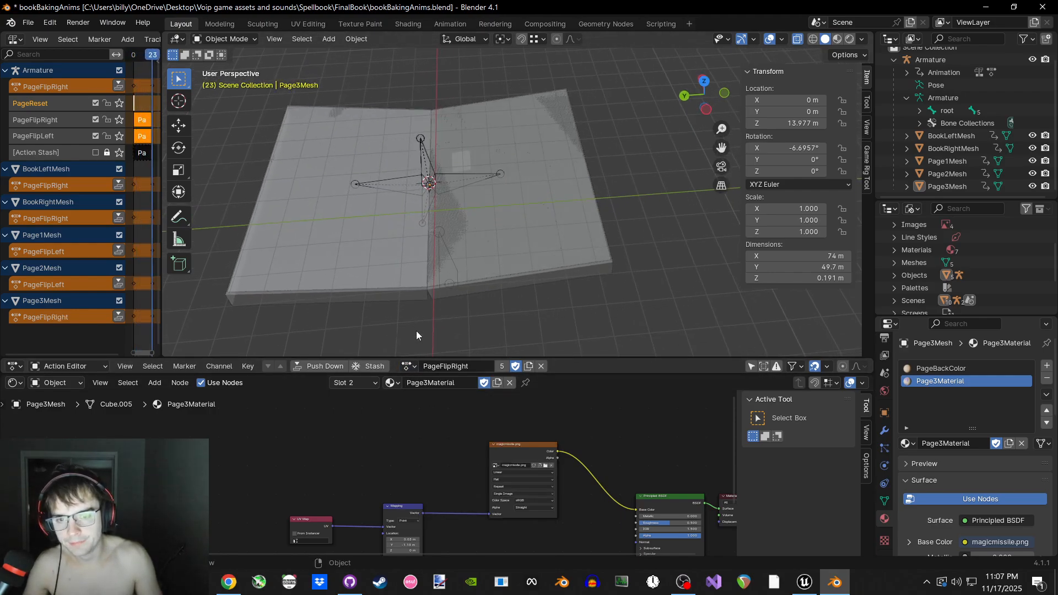
Switch the viewport to rendered shading and play the page flip up close, stopping at frame 17
key("z")
left_click(472, 266)
middle_click_drag(441, 252, 502, 247, "shift")
key("space")
key("space")
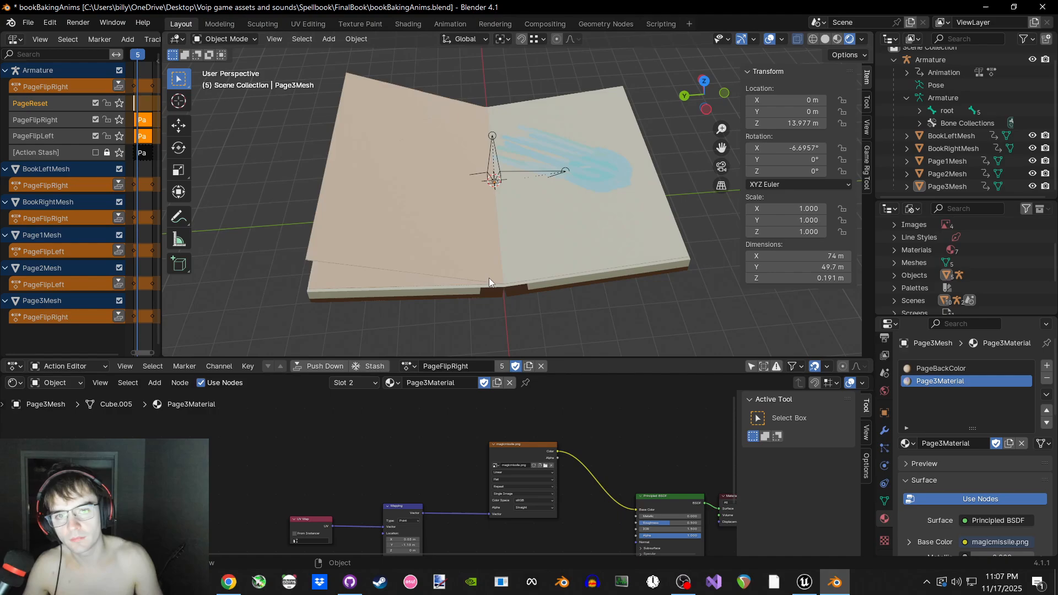
scroll(504, 260, "up", 2)
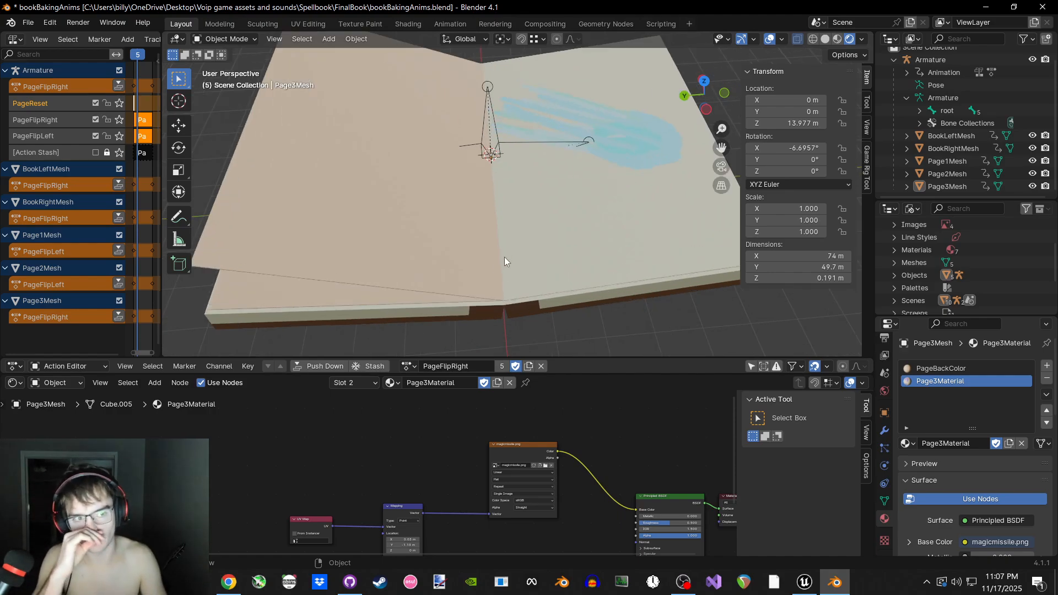
key("space")
scroll(502, 267, "up", 2)
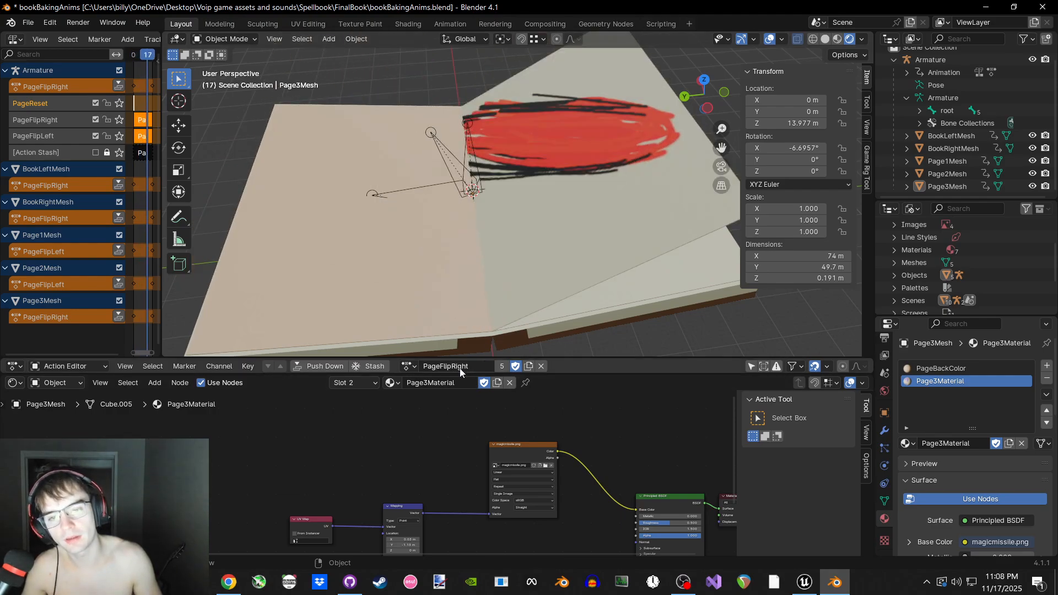
Assign the PageFlipLeft action to Page3Mesh, select BookLeftMesh, and play the animation
left_click(407, 366)
left_click(424, 385)
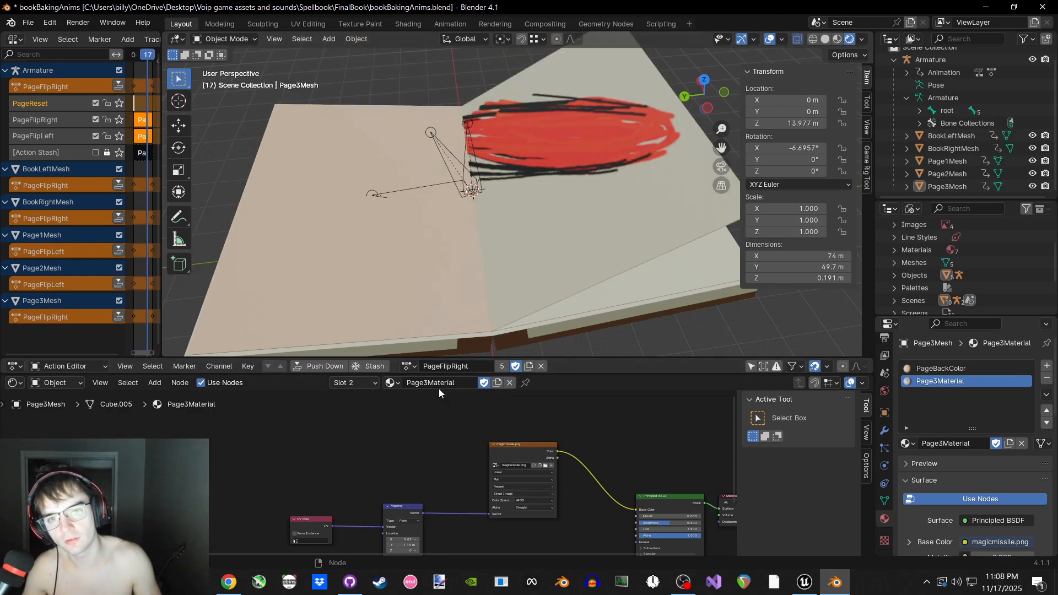
left_click(442, 345)
key("space")
key("space")
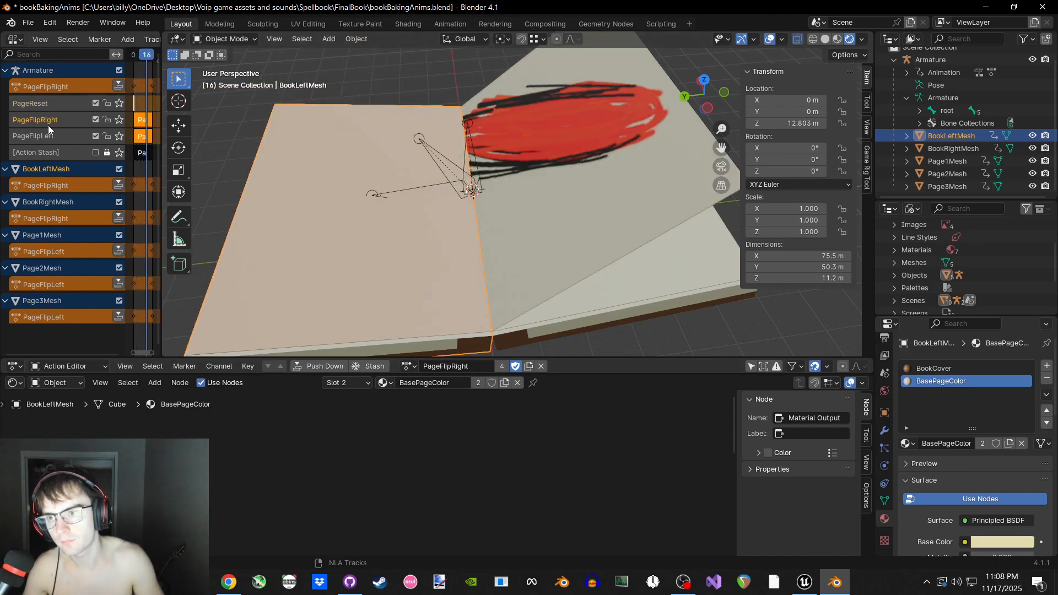
key("space")
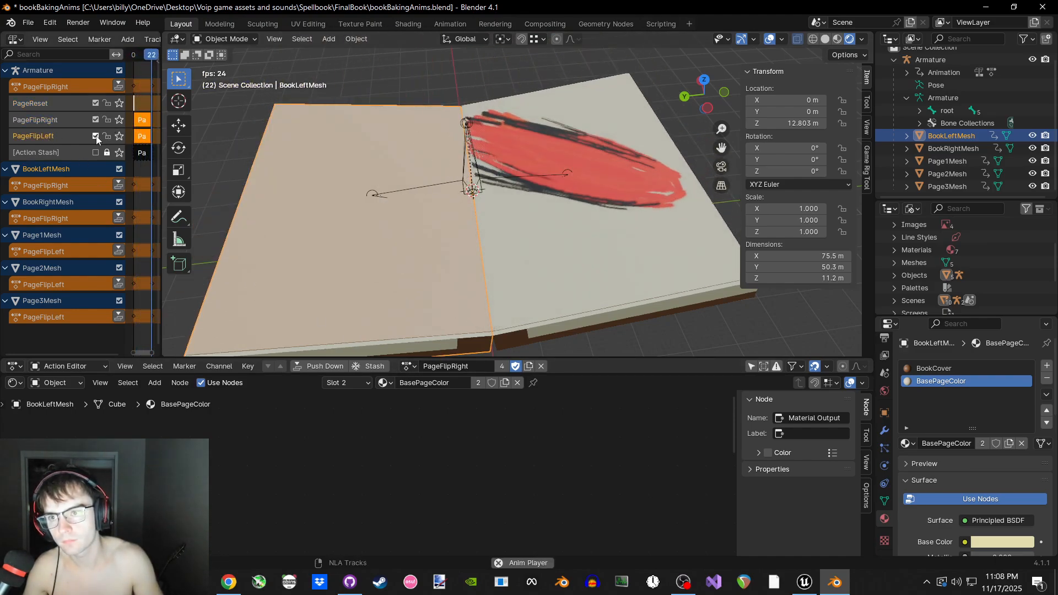
Disable the armature's PageFlipRight and PageReset animation tracks and clear the object selection
left_click(95, 119)
left_click(96, 103)
left_click(250, 69)
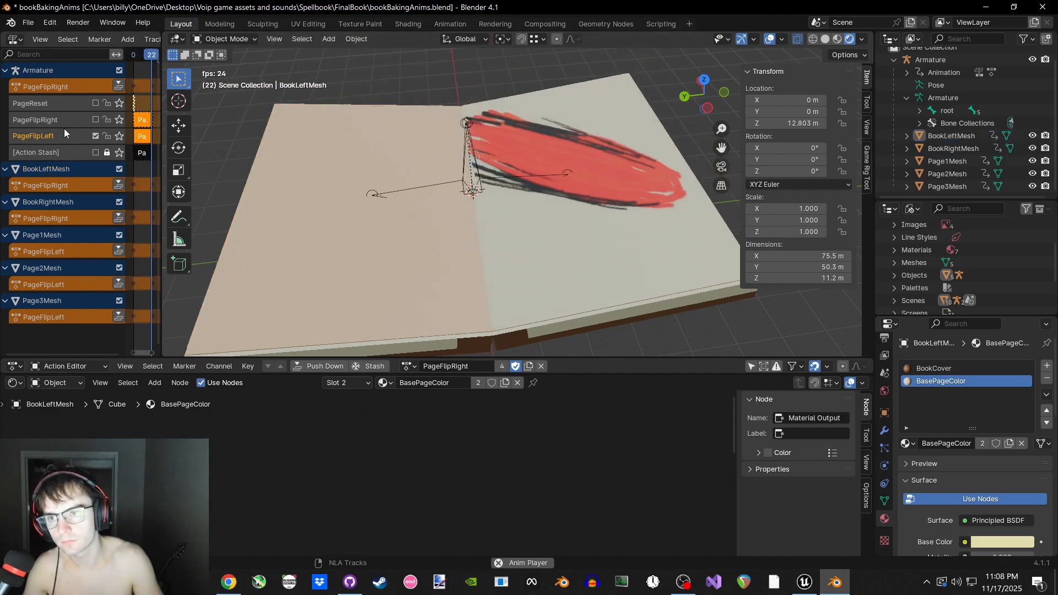
Try the PageFlipLeft action on BookLeftMesh, and assign it the PageReset action instead
left_click(408, 366)
left_click(422, 385)
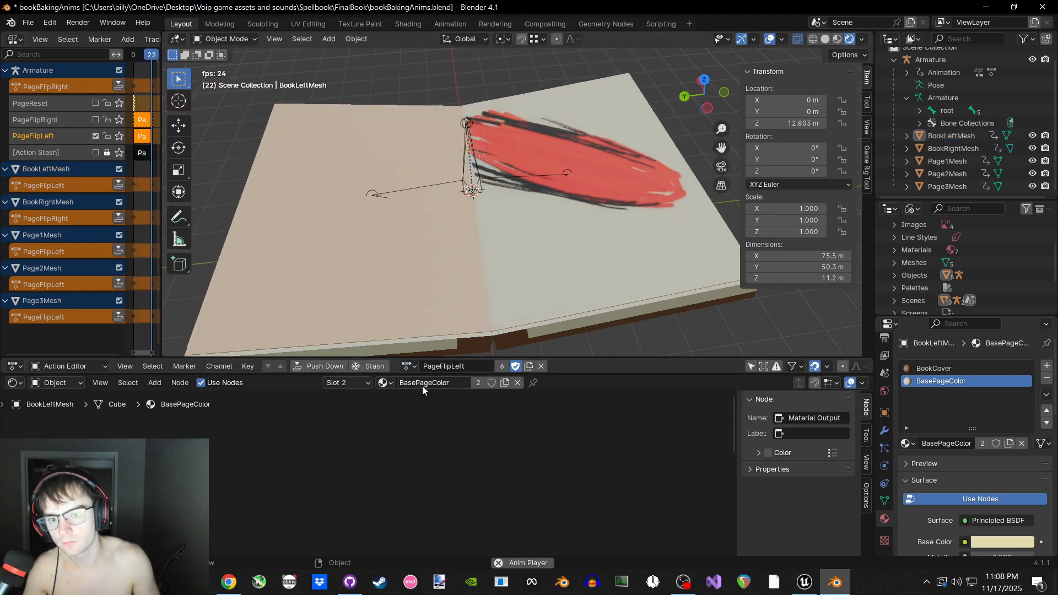
left_click(407, 366)
left_click(424, 406)
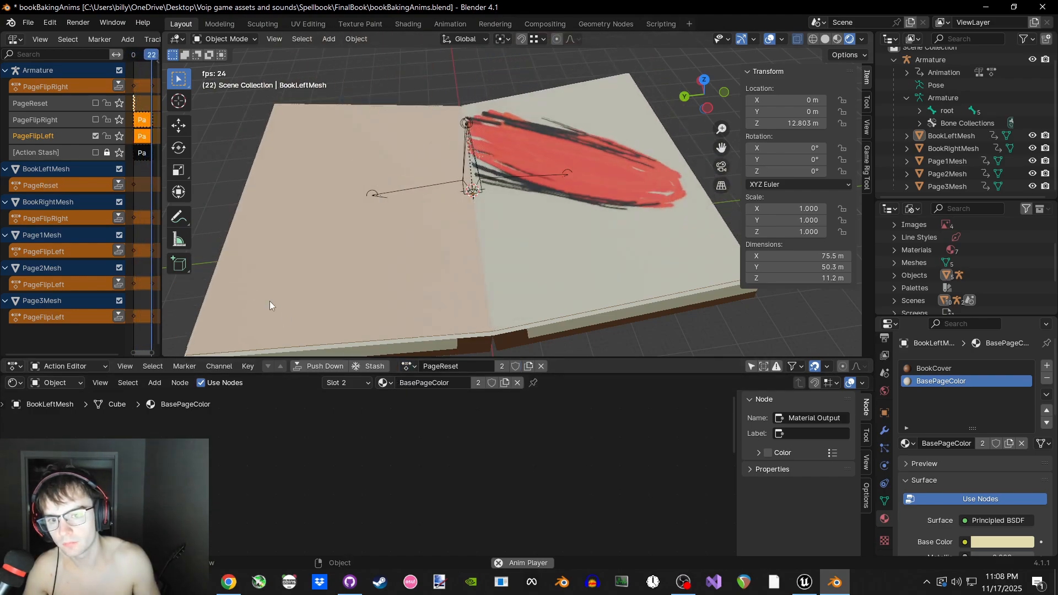
Disable the armature's PageFlipLeft track and assign the PageFlipLeft action to BookLeftMesh
left_click(96, 136)
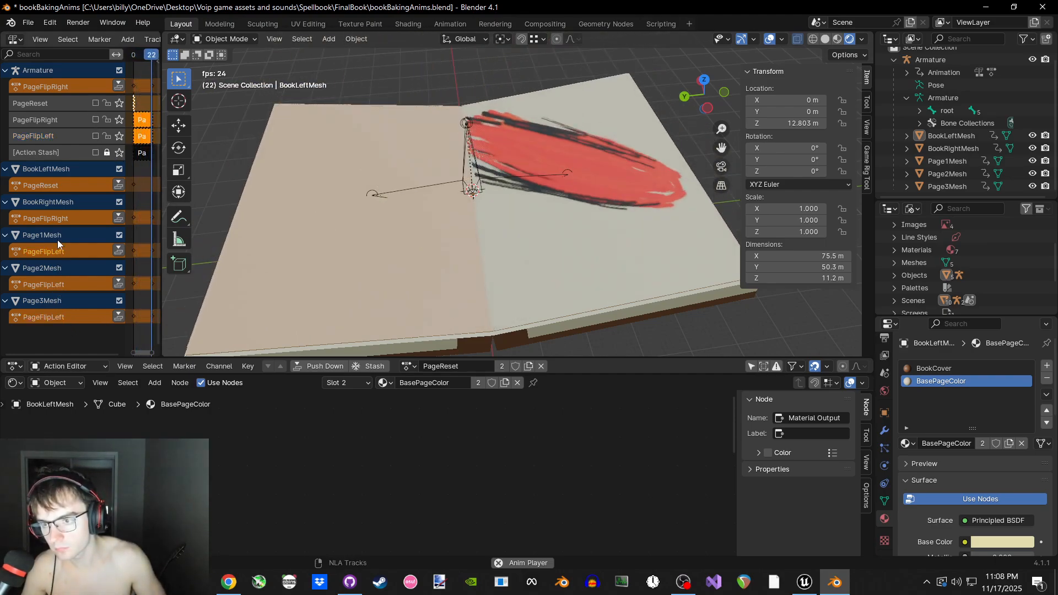
left_click(410, 366)
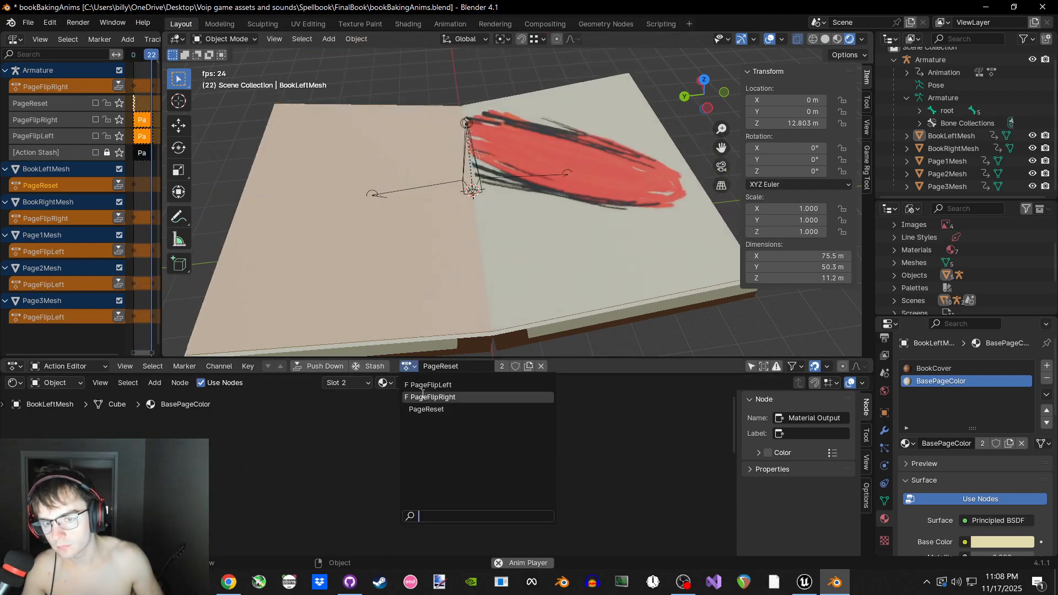
left_click(435, 398)
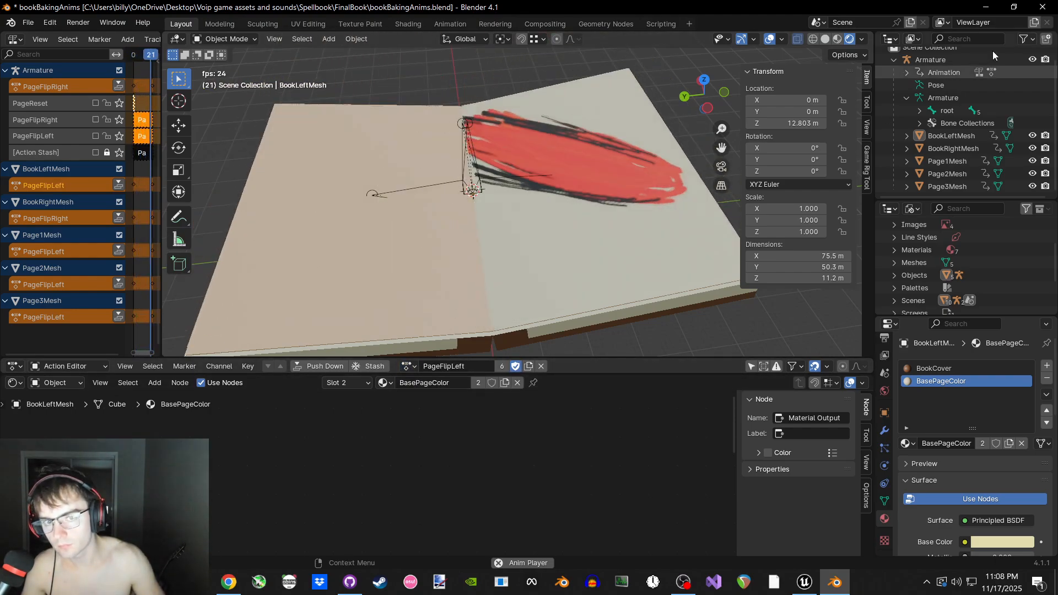
Close the current Blender file without saving and open bookMakingAnims.blend from the FinalBook folder
key("ctrl+q")
left_click(501, 313)
left_click(387, 315)
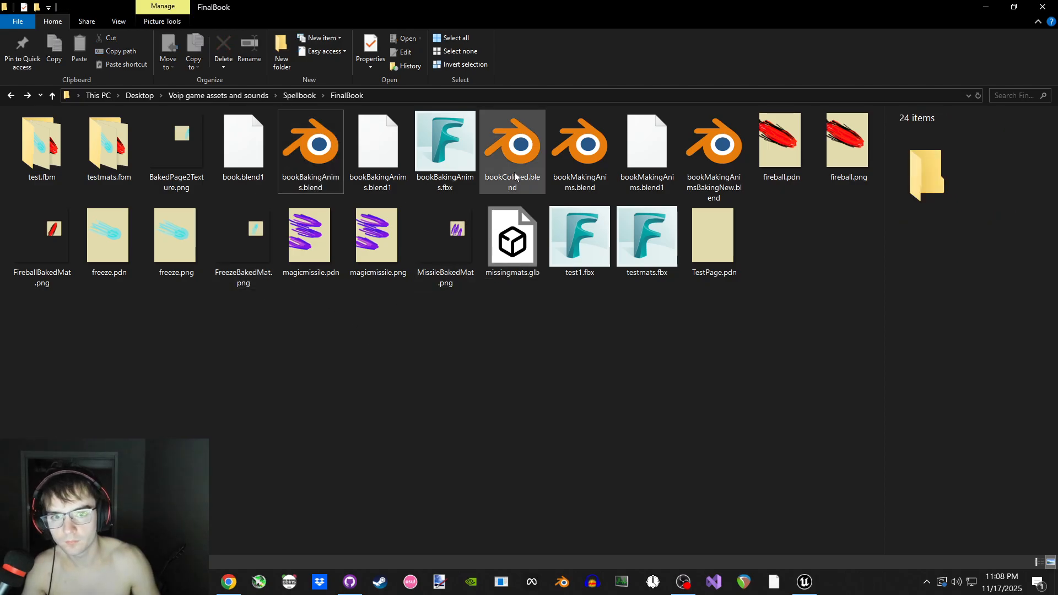
double_click(563, 174)
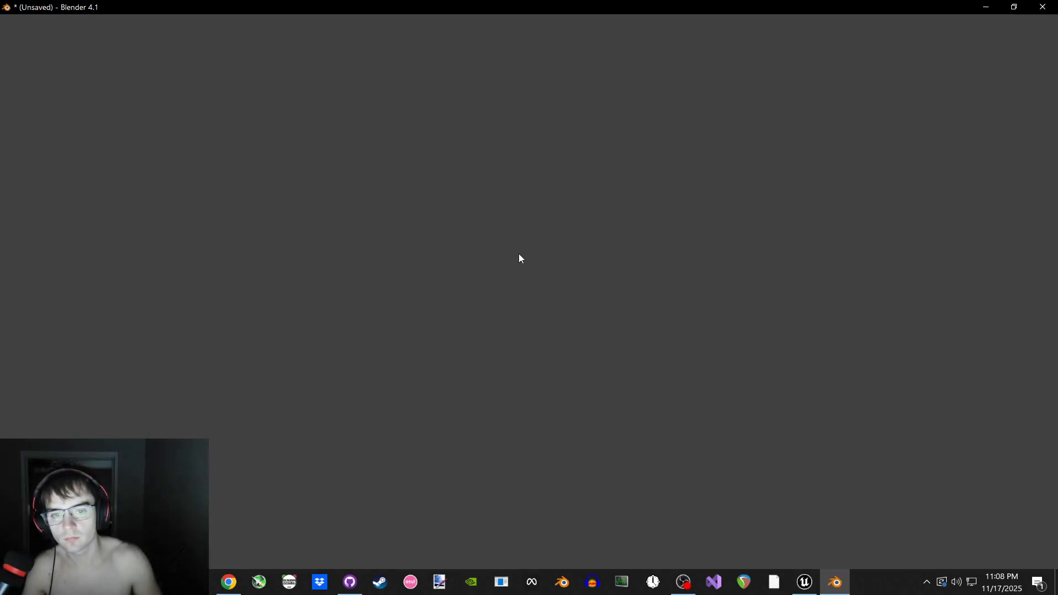
Assign the PageFlipLeft action to the armature and play it in rendered shading
key("space")
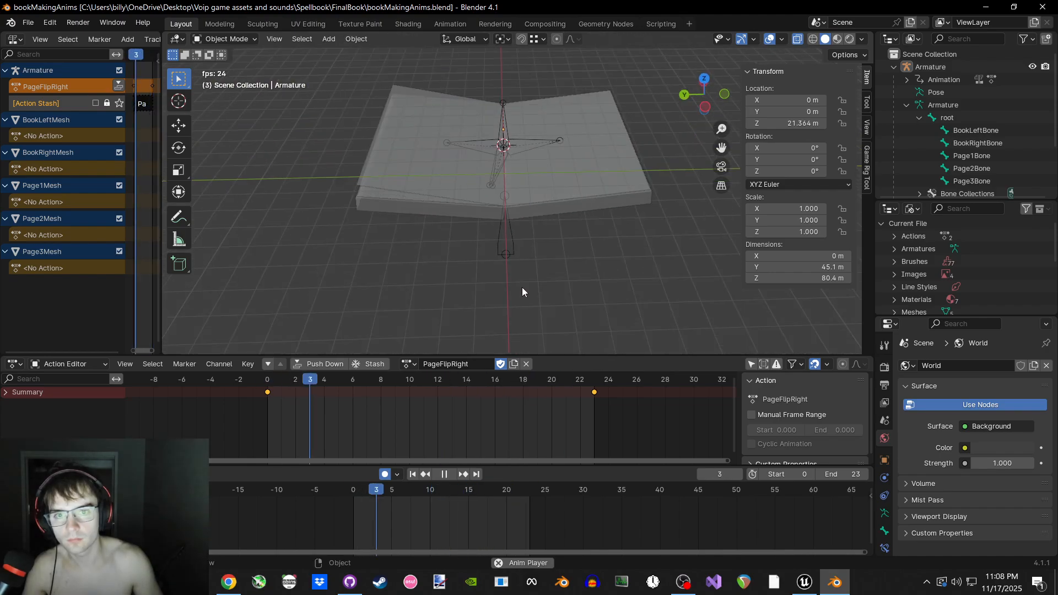
left_click(409, 363)
left_click(430, 383)
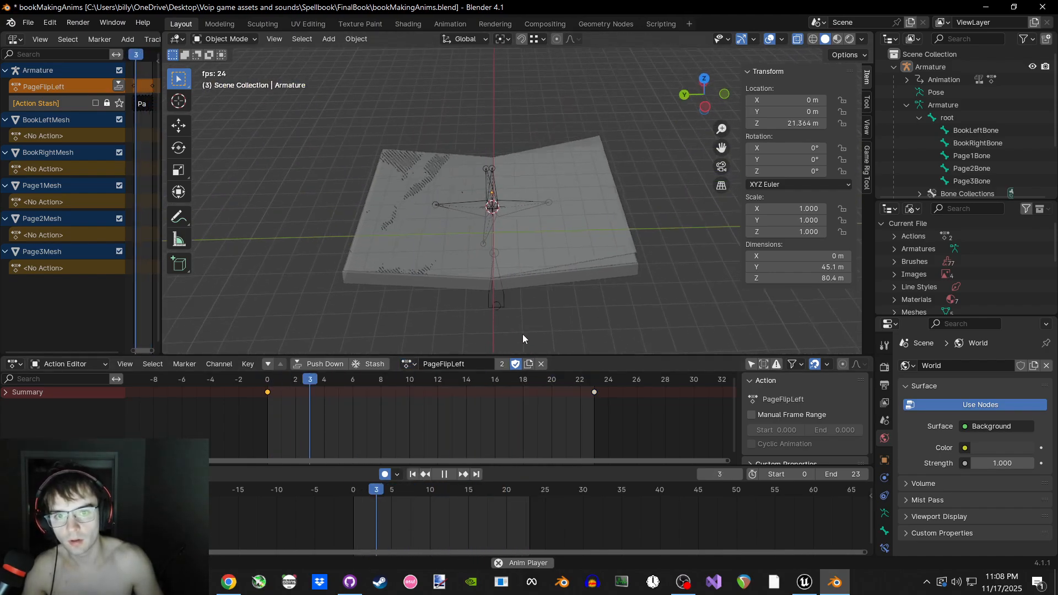
key("space")
key("z")
middle_click_drag(547, 213, 550, 225)
key("space")
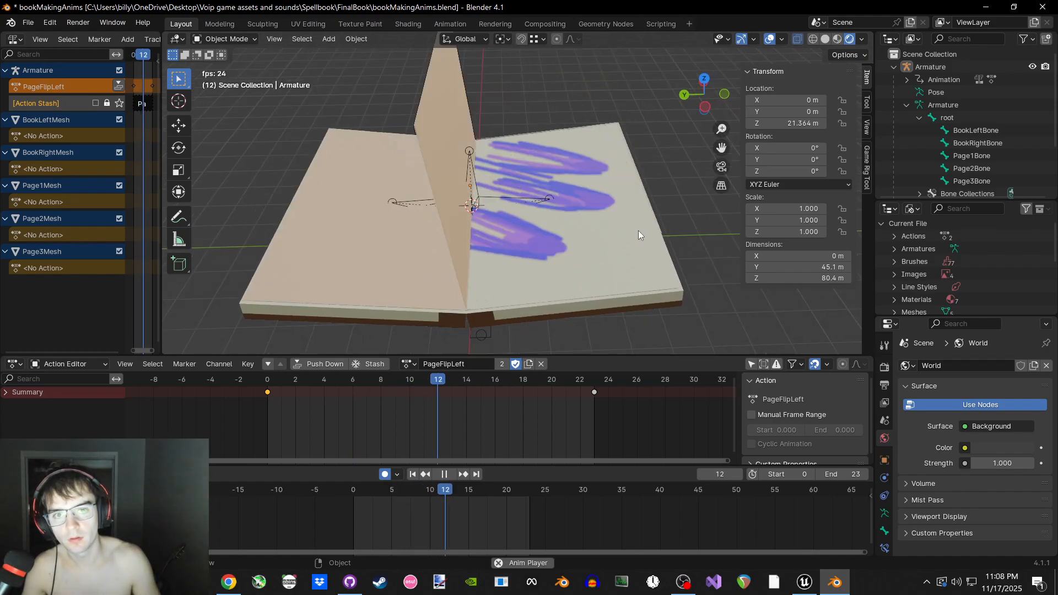
Rewind the page flip to frame 0 and examine the drawing on the book's right page up close
middle_click_drag(637, 230, 641, 236)
scroll(641, 236, "up", 1)
key("space")
left_click_drag(310, 384, 269, 384)
key("space")
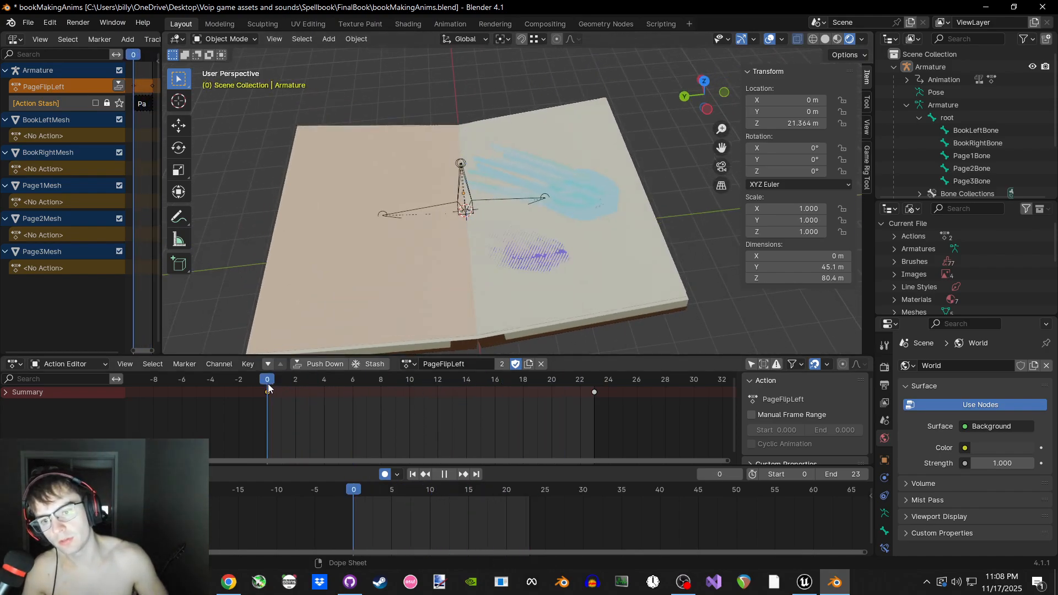
key("space")
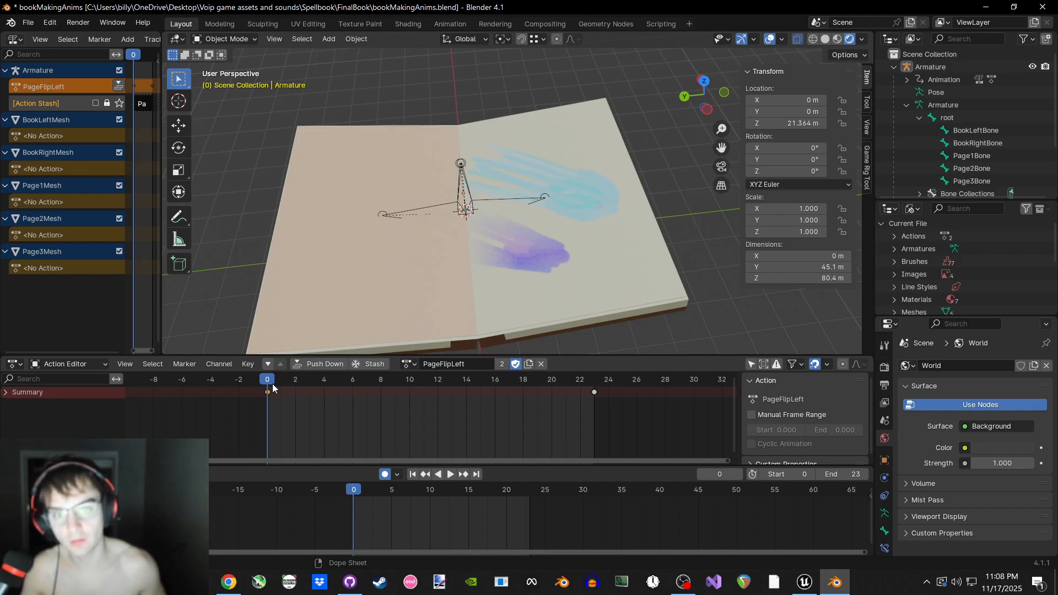
scroll(558, 254, "up", 4)
middle_click_drag(559, 226, 535, 280, "shift")
mouse_move(277, 380)
left_mouse_down()
mouse_move(359, 384)
mouse_move(266, 384)
left_mouse_up()
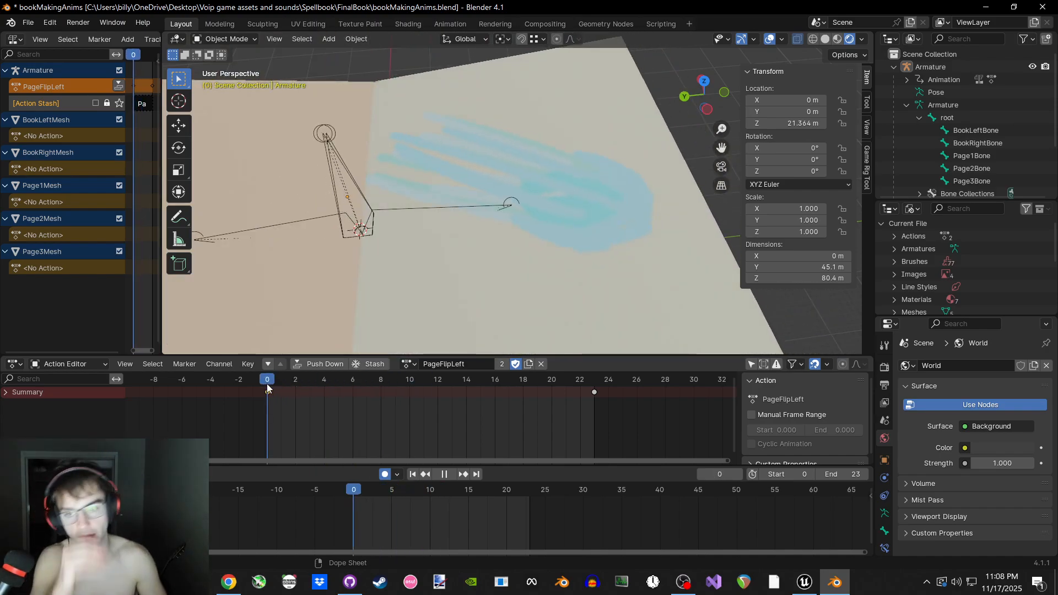
left_click_drag(266, 383, 265, 383)
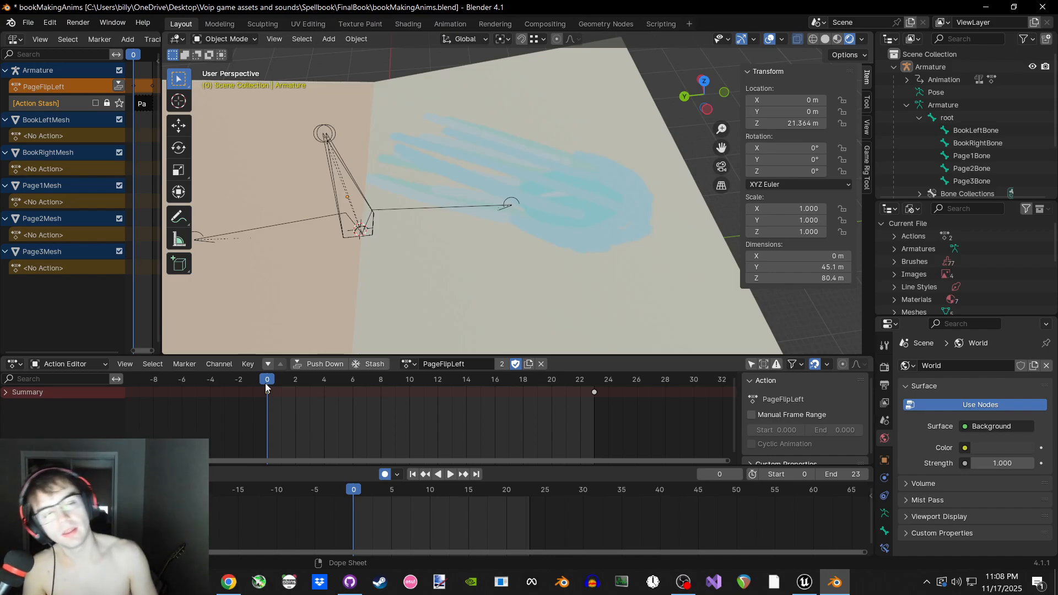
Scrub the PageFlipLeft action to frame 23 to examine the flipped page, and return to frame 0
left_click_drag(266, 387, 596, 385)
scroll(478, 312, "down", 3)
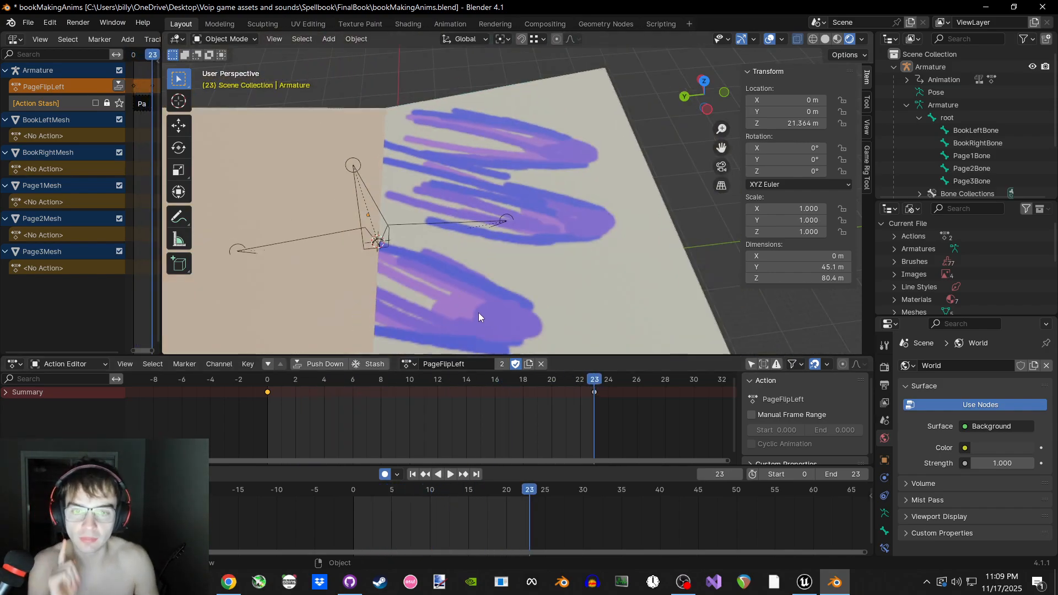
middle_click_drag(478, 312, 465, 258)
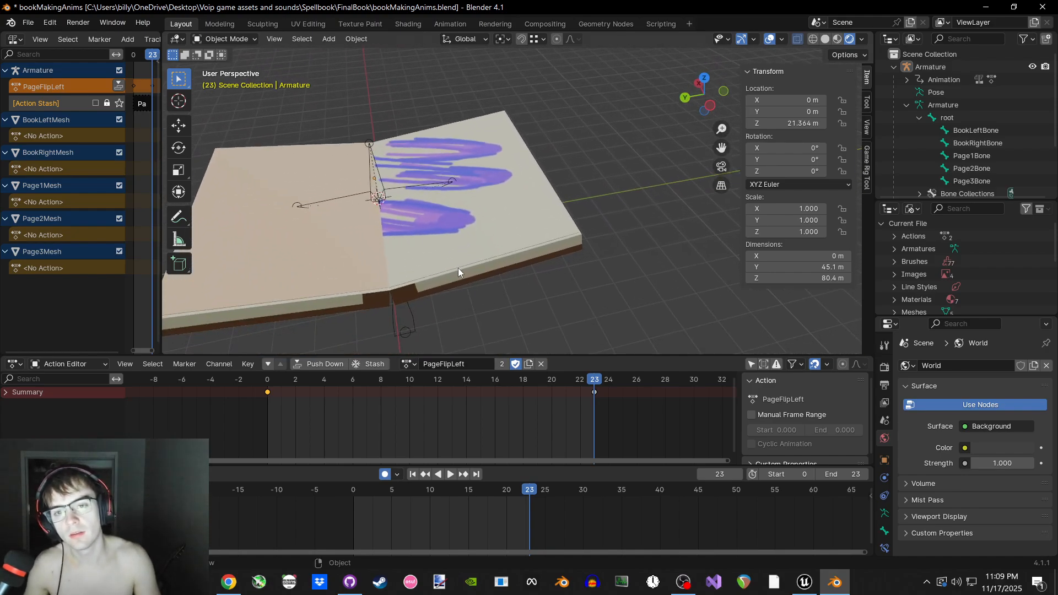
left_click(269, 383)
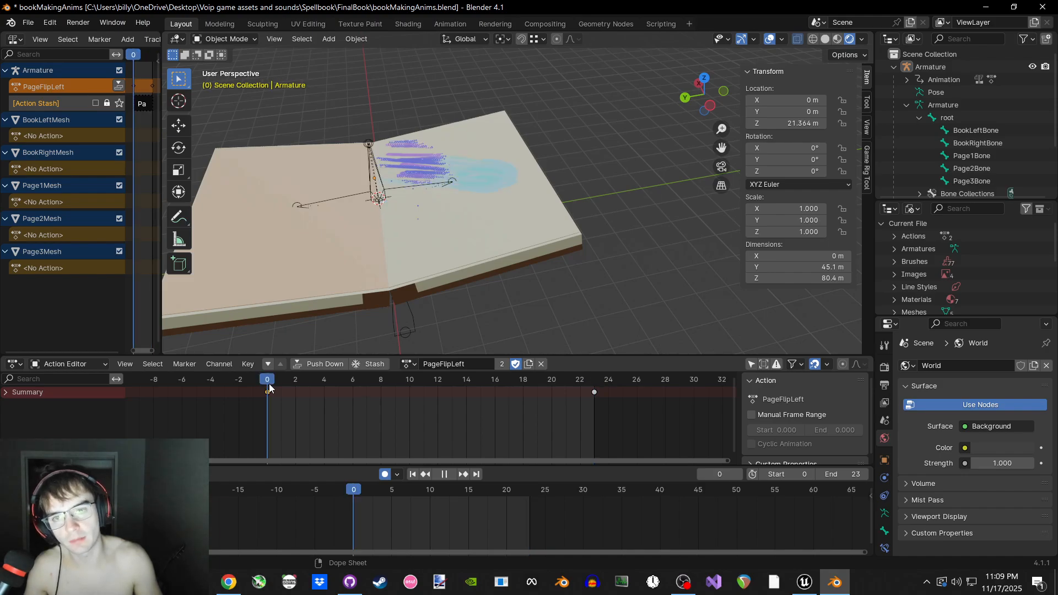
mouse_move(271, 388)
left_mouse_down()
mouse_move(554, 381)
mouse_move(267, 383)
left_mouse_up()
Close bookMakingAnims.blend without saving and open bookMakingAnimsBakingNew.blend from the FinalBook folder
left_click(408, 364)
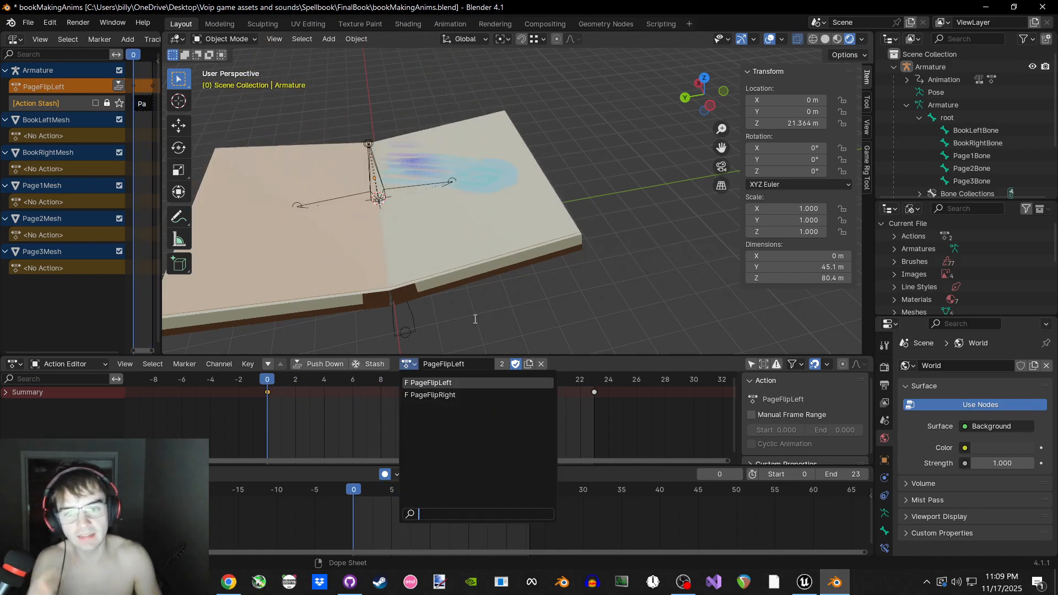
left_click(1042, 7)
left_click(556, 312)
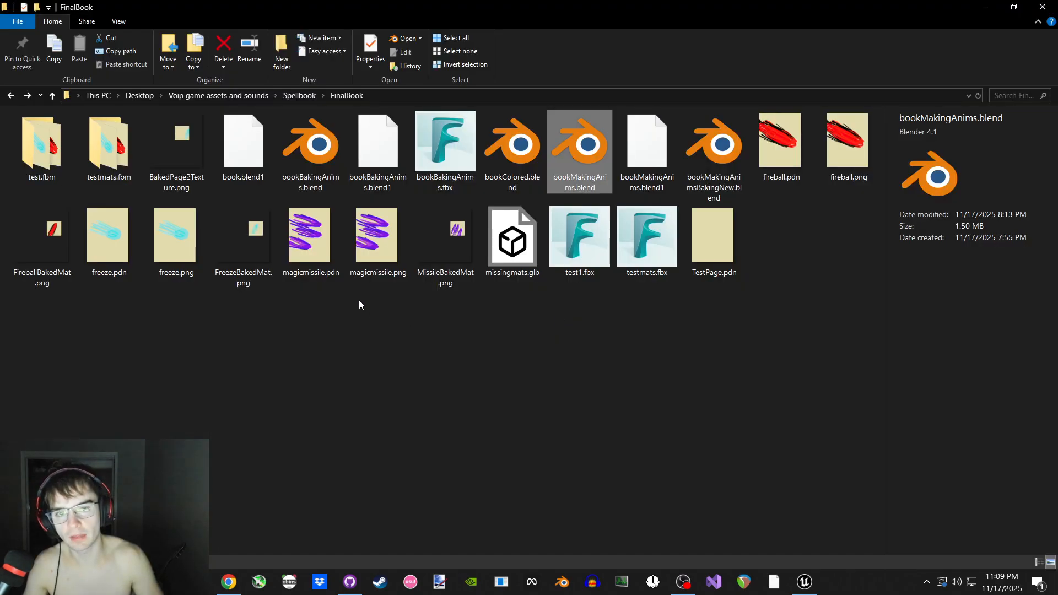
left_click(696, 160)
double_click(682, 156)
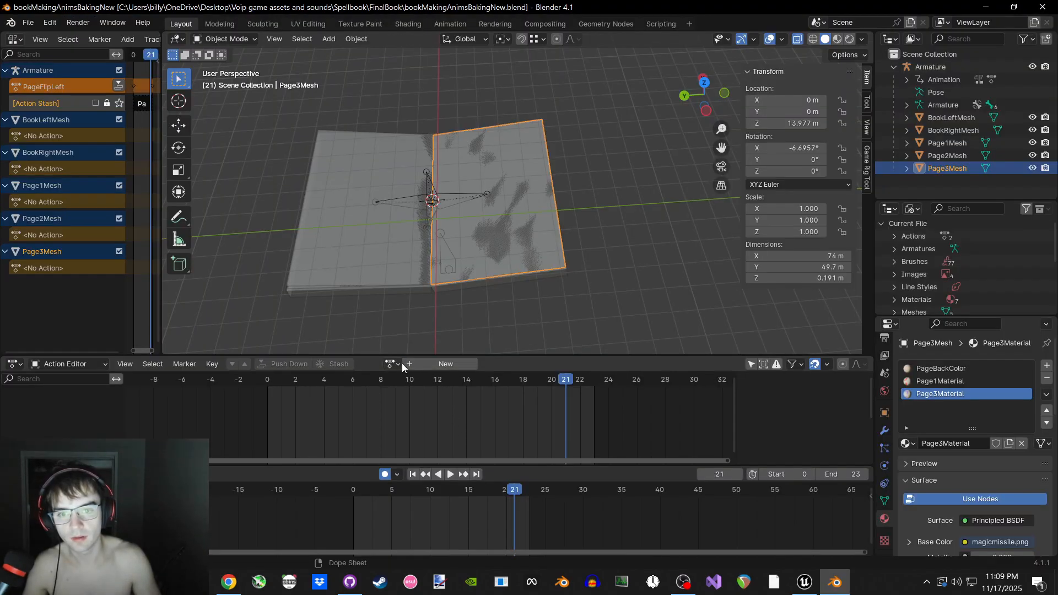
Check the actions available to Page3Mesh, close this file and reopen bookBakingAnims.blend
left_click(398, 363)
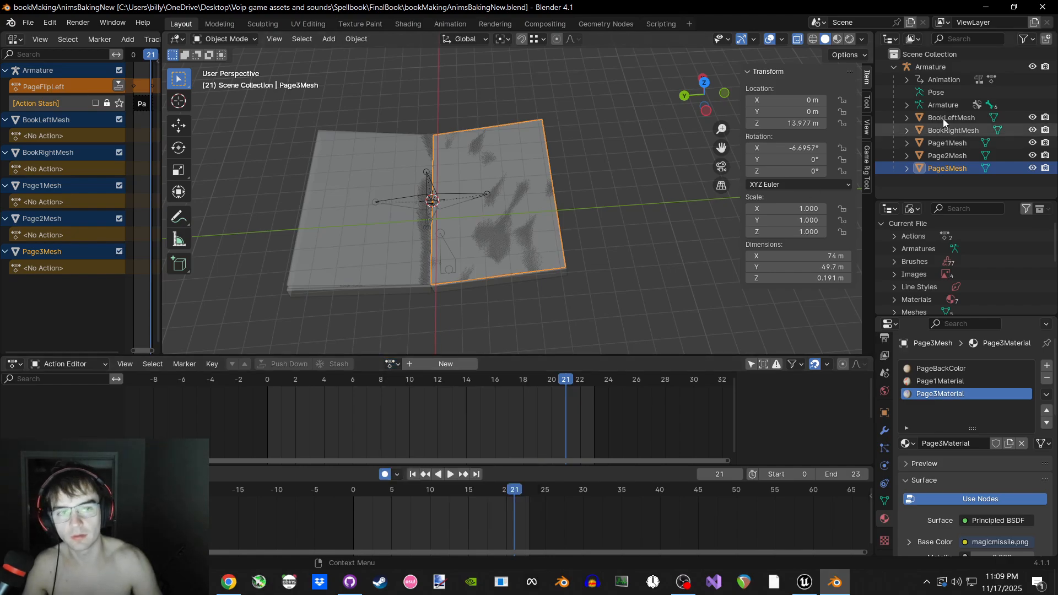
left_click(1042, 6)
left_click(306, 165)
double_click(306, 165)
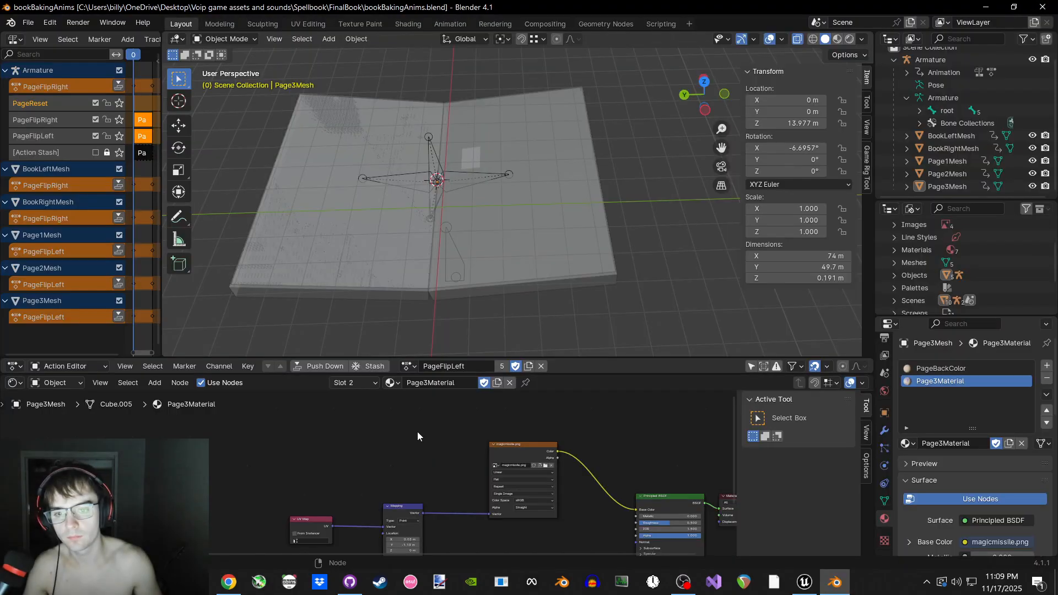
Assign the PageReset action to Page3Mesh and switch the viewport to rendered shading
left_click(409, 365)
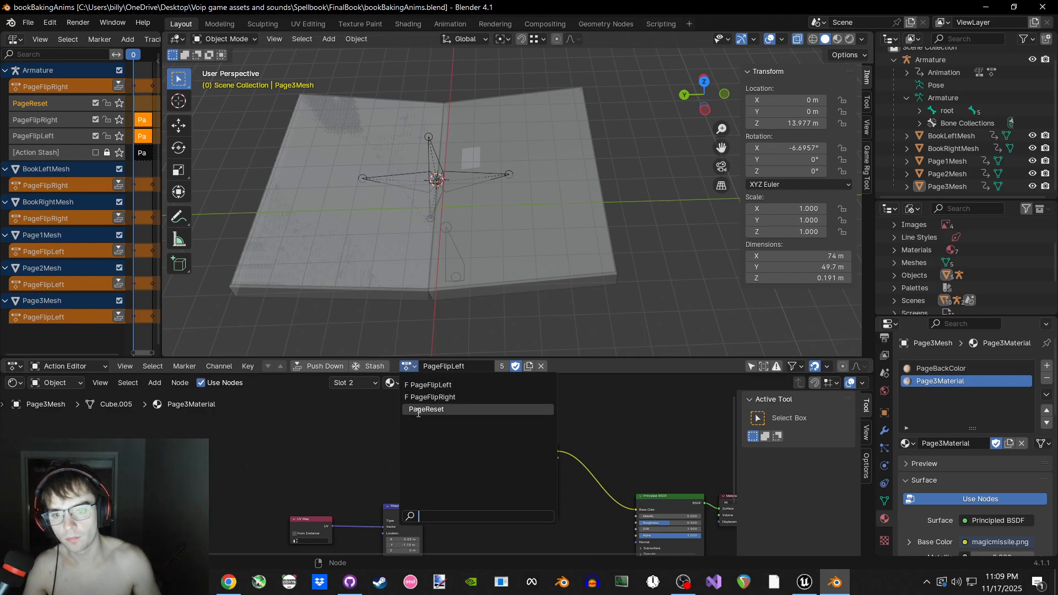
left_click(435, 410)
key("z")
left_click(489, 201)
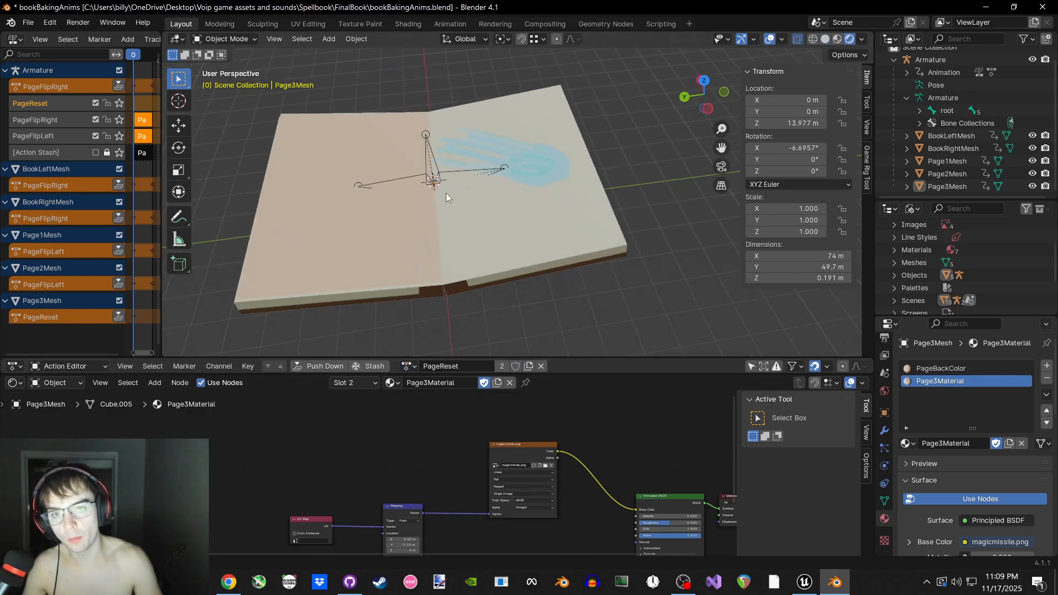
Try the PageFlipLeft action on Page3Mesh, and play the animation with PageFlipRight assigned instead
left_click(409, 366)
left_click(424, 385)
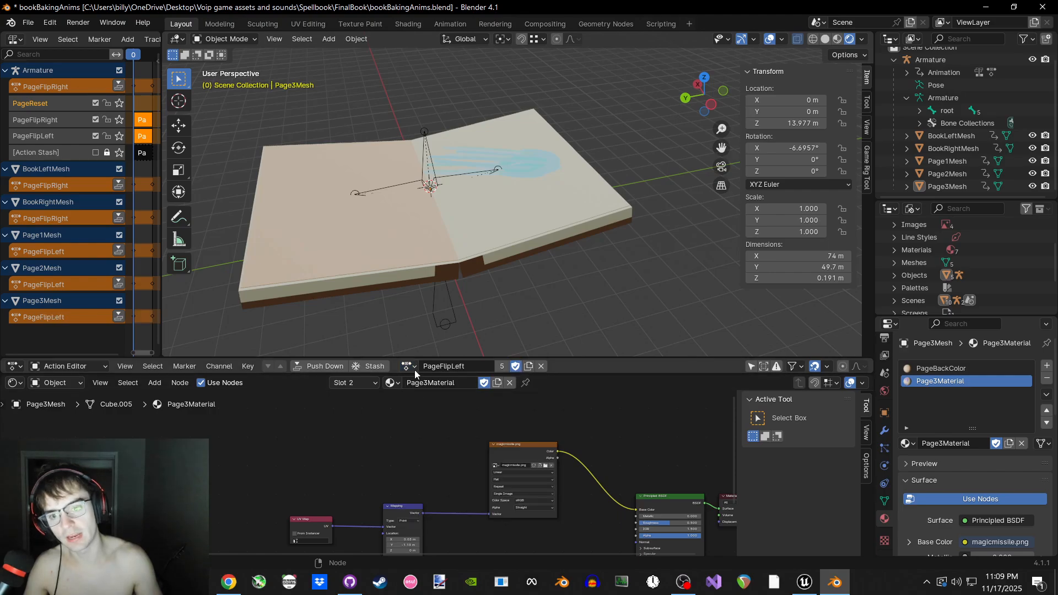
left_click(409, 365)
left_click(424, 396)
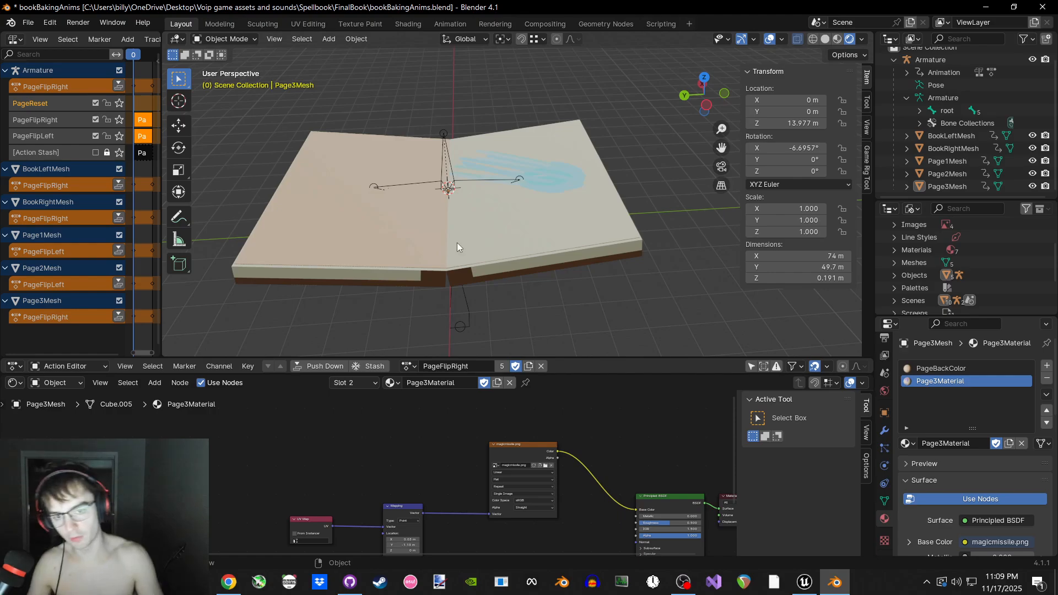
key("space")
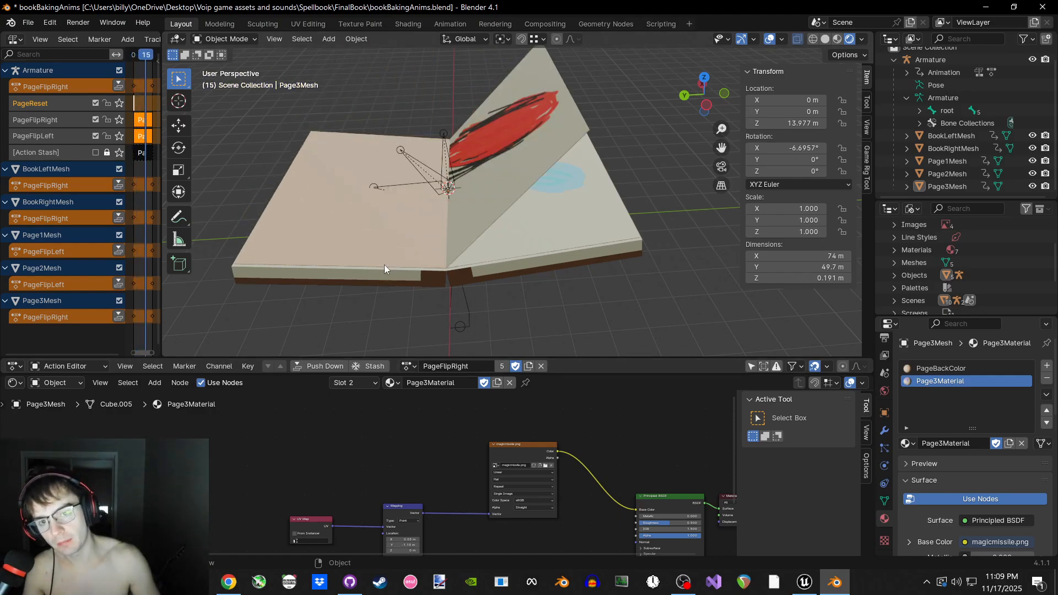
Enlarge the Action Editor to reveal its keyframes and scrub the PageFlipRight action to frame 23
left_click_drag(20, 375, 21, 415)
left_click(21, 368)
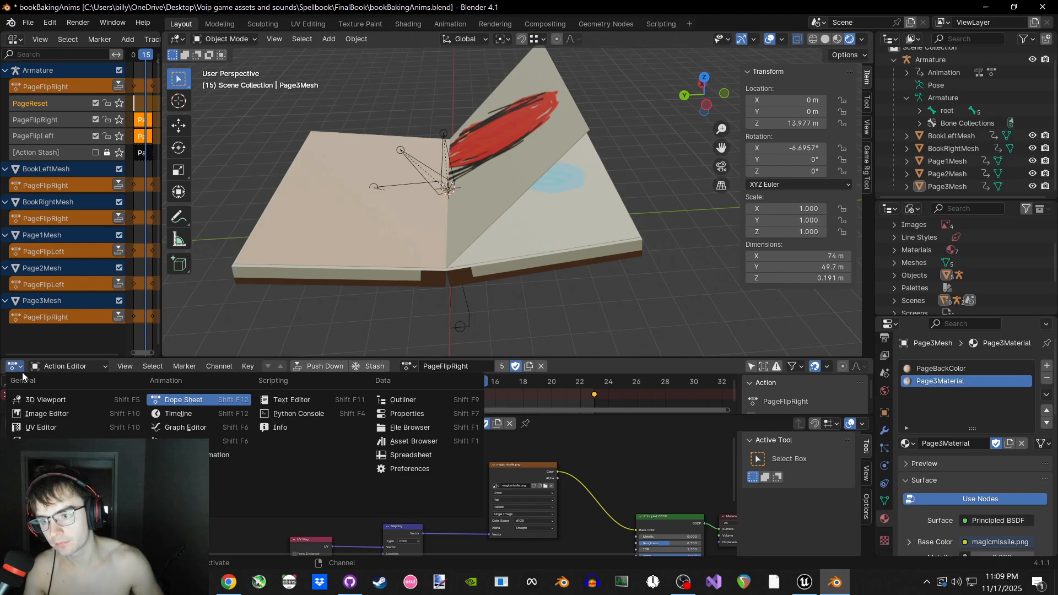
left_click(20, 365)
left_click_drag(154, 415, 159, 467)
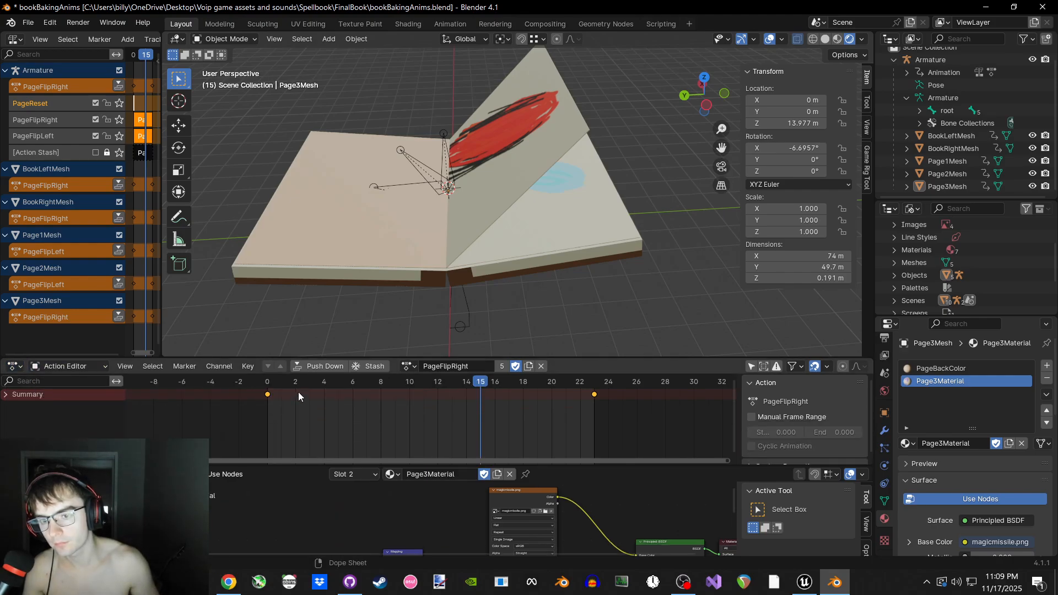
left_click_drag(299, 392, 589, 391)
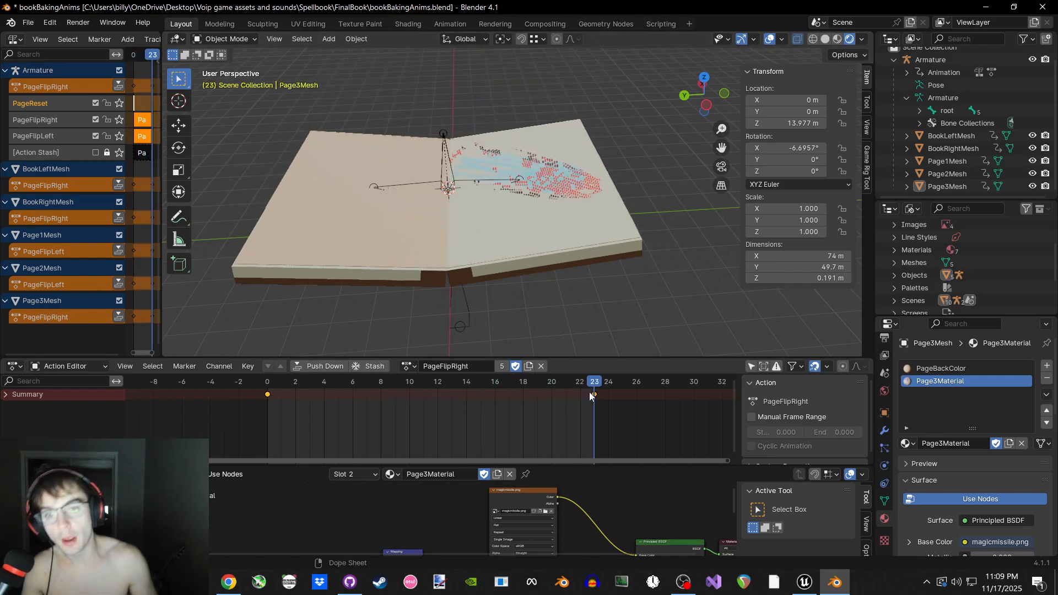
Assign the PageReset action to Page3Mesh and move the playhead to frame 0
left_click(410, 367)
left_click(427, 409)
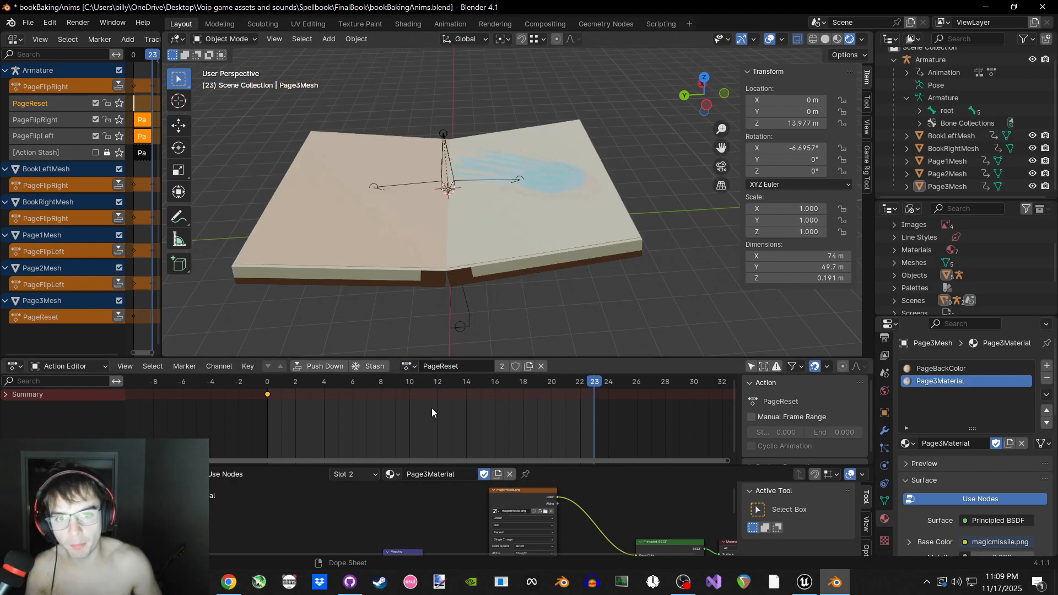
left_click_drag(420, 380, 269, 388)
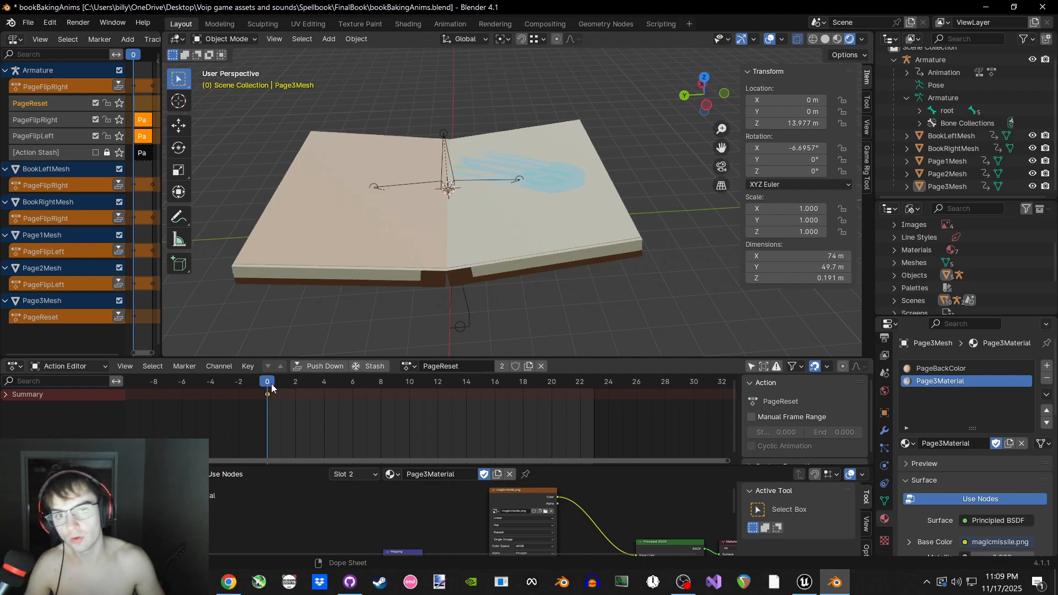
Scrub between frame 0 and frame 23 to compare the book's pages, ending at frame 0
left_click_drag(269, 385, 589, 385)
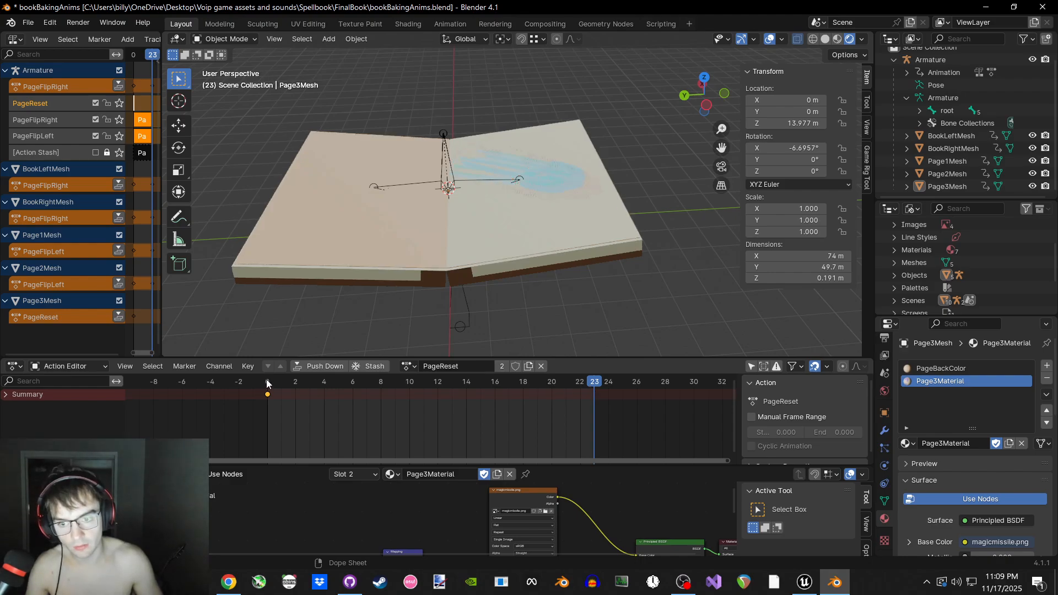
left_click(267, 384)
left_click(594, 381)
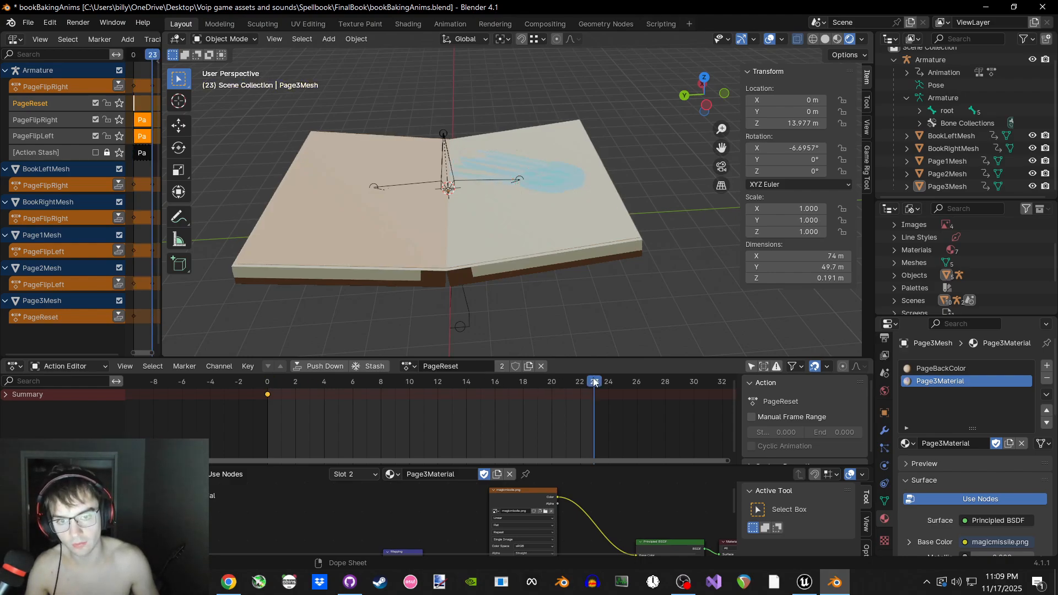
left_click(263, 382)
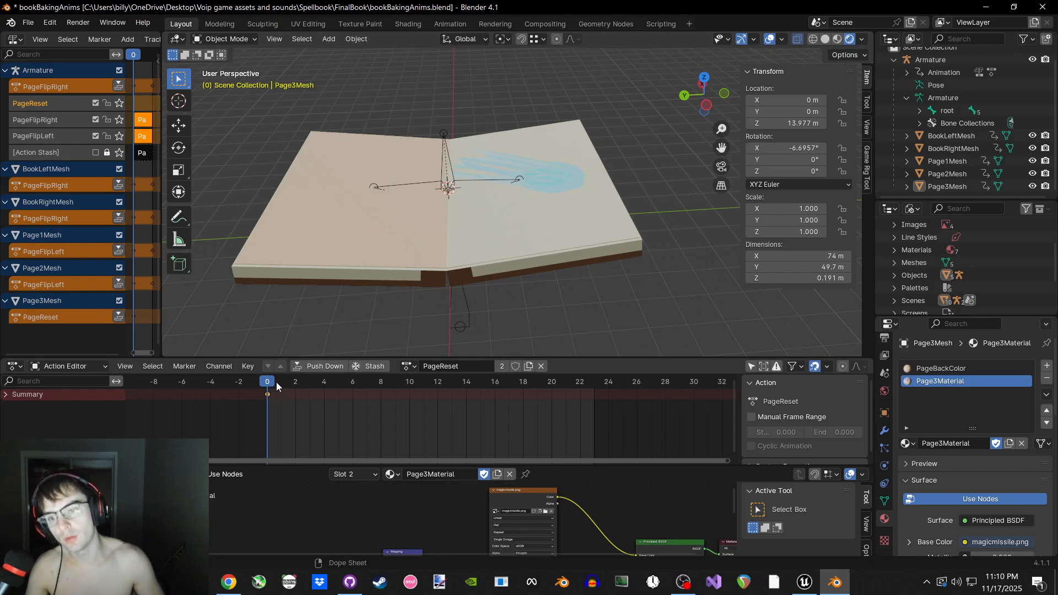
left_click_drag(276, 385, 586, 380)
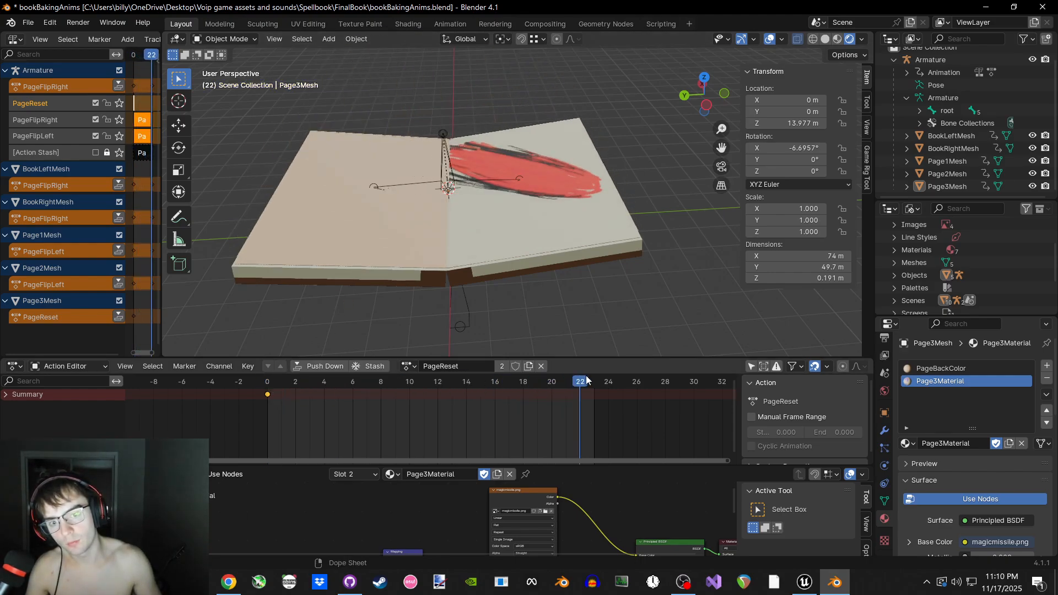
left_click(270, 384)
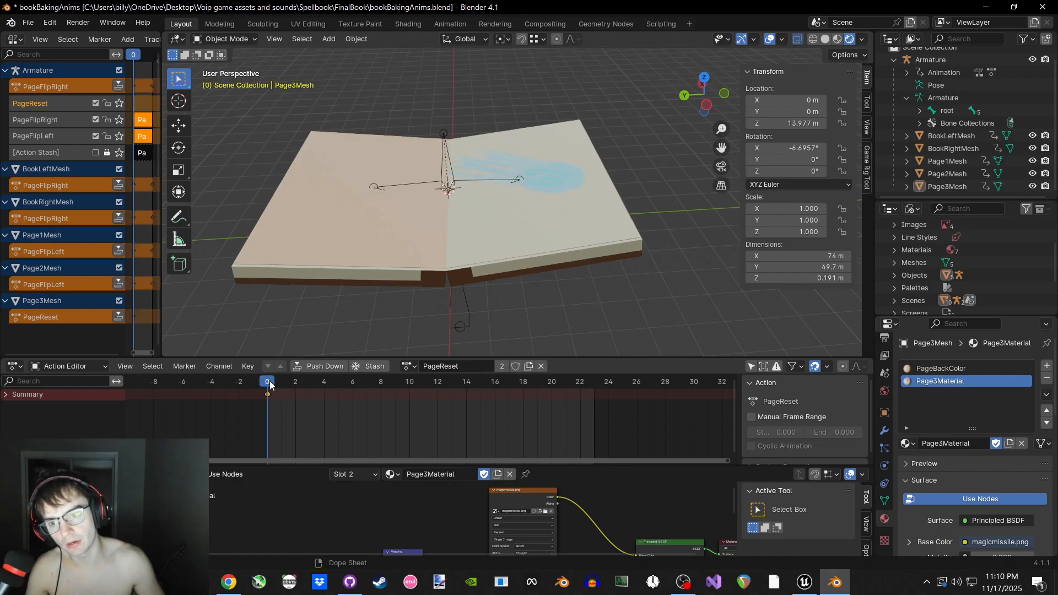
Compare Page3Mesh's PageReset pose at frames 23 and 3, examining the overlapping page artwork up close
middle_click_drag(470, 291, 473, 299)
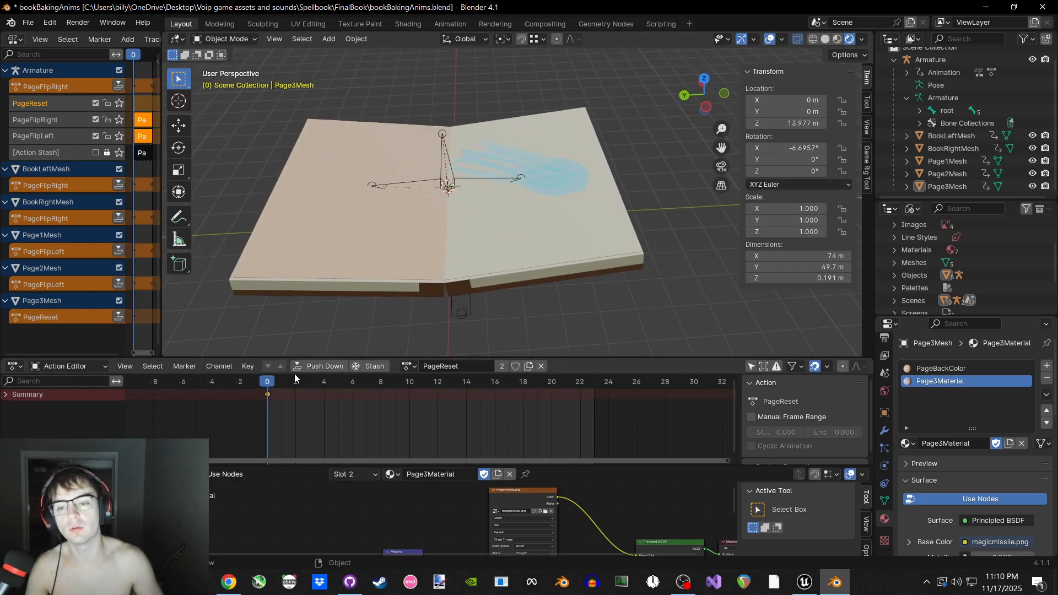
left_click_drag(295, 380, 591, 395)
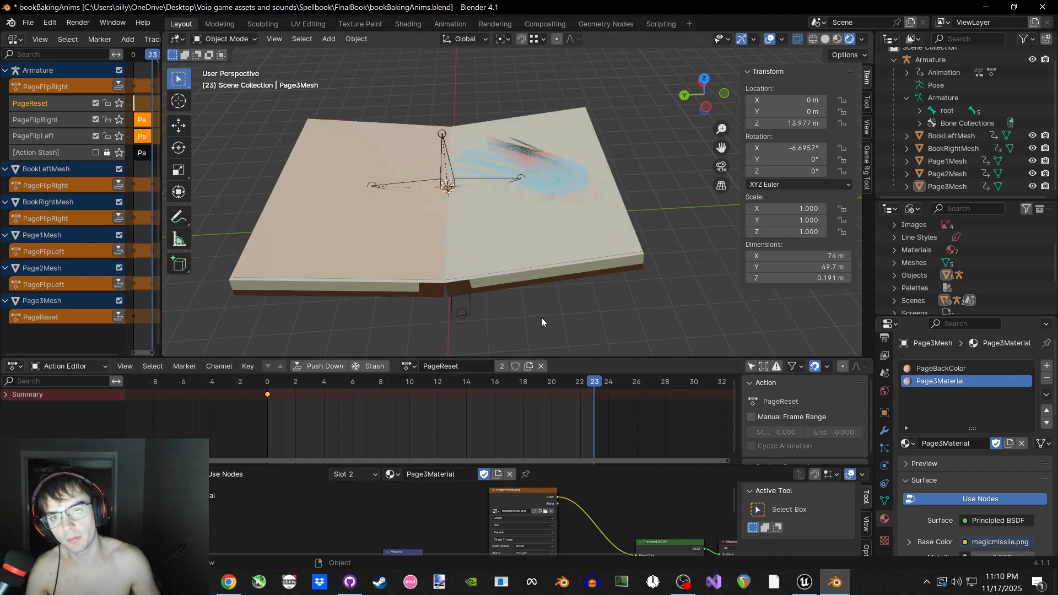
scroll(534, 231, "up", 4)
scroll(549, 163, "up", 3)
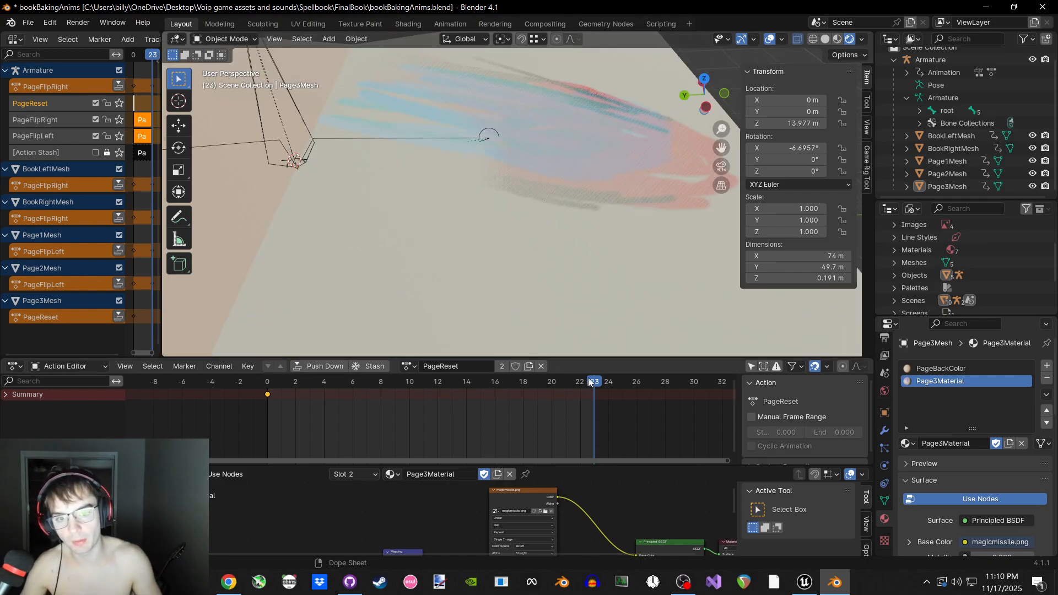
left_click_drag(590, 385, 312, 404)
scroll(413, 387, "down", 2)
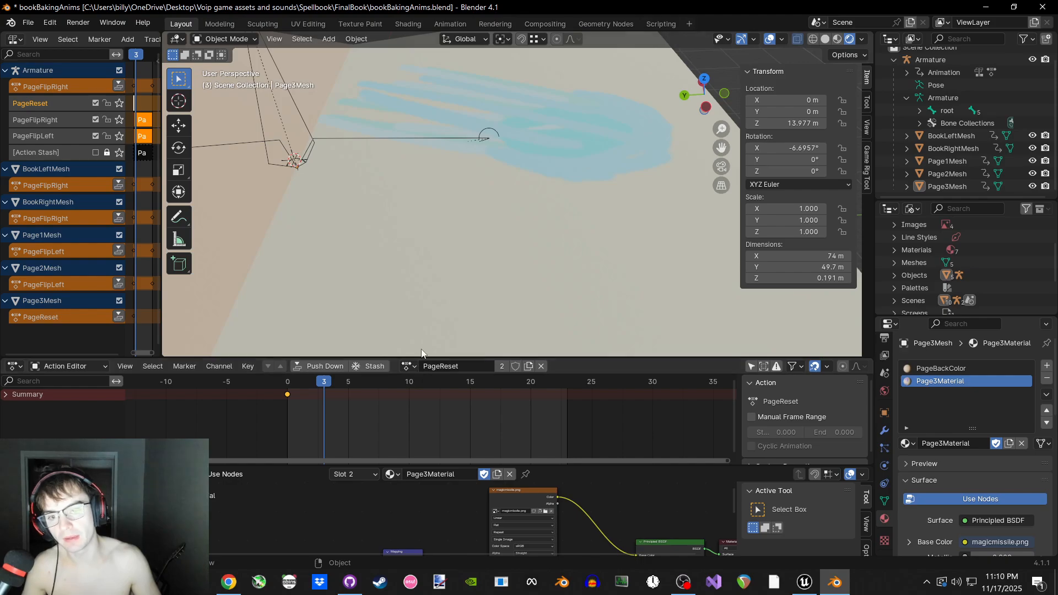
scroll(424, 333, "down", 4)
Try the PageFlipRight action on Page3Mesh in playback, and scrub the book to frame 0 with PageFlipLeft assigned instead
left_click(409, 366)
left_click(439, 385)
key("space")
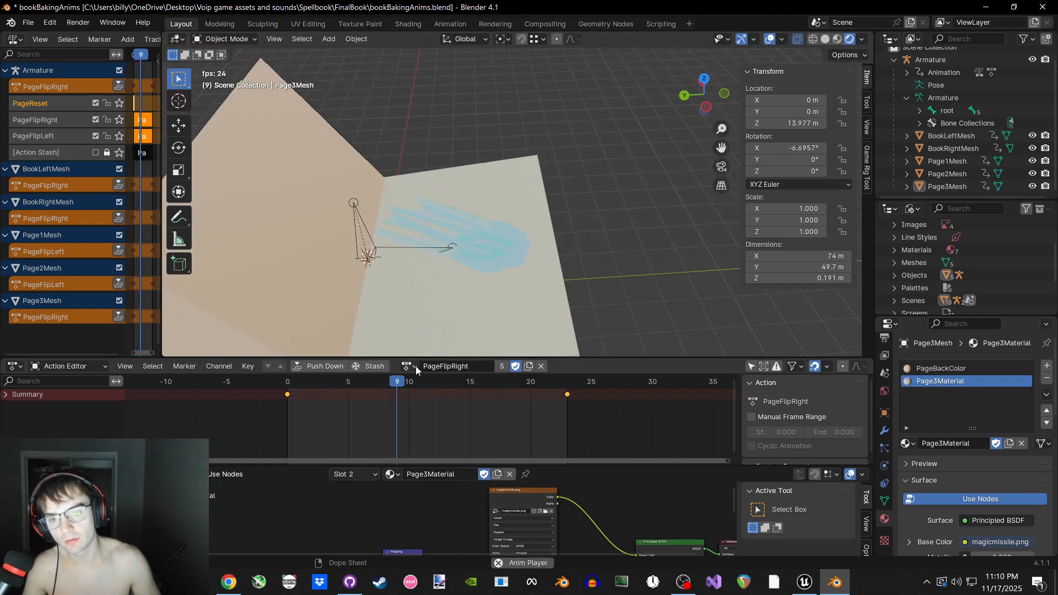
key("space")
middle_click_drag(432, 346, 466, 333, "shift")
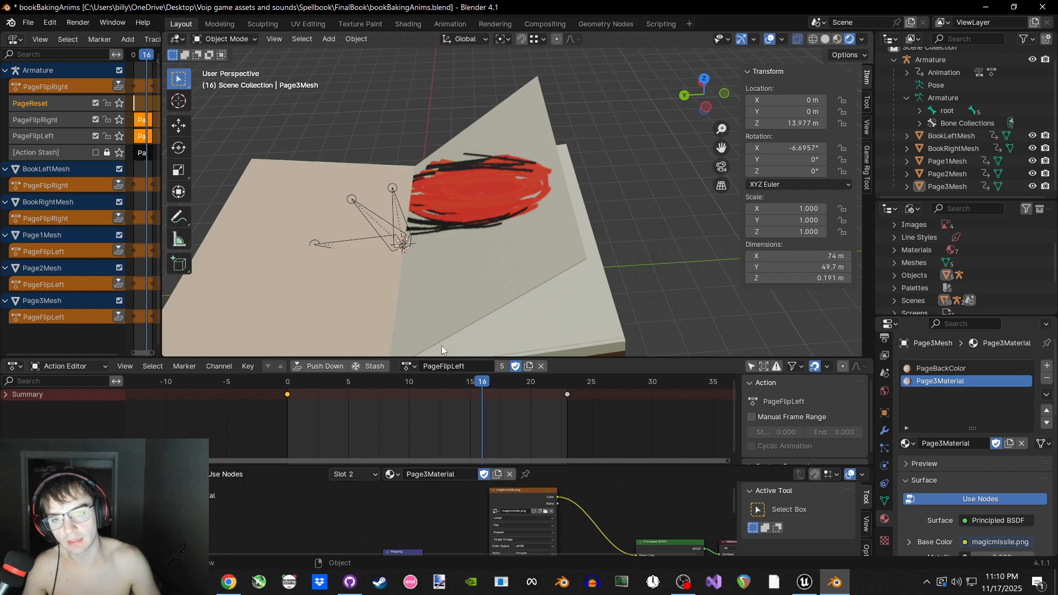
left_click_drag(315, 384, 311, 384)
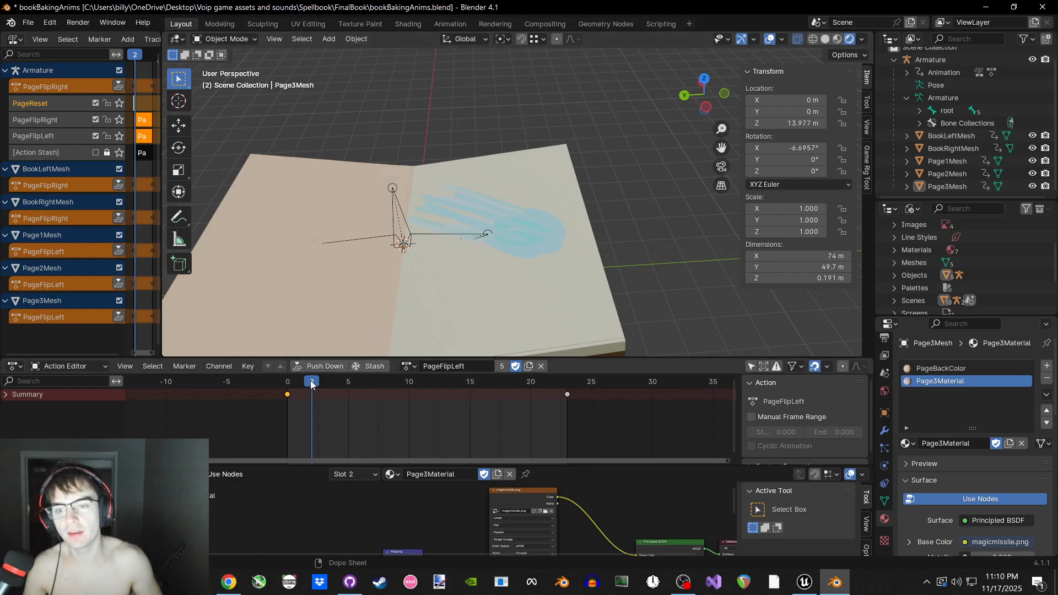
left_click(290, 385)
Assign the PageReset action to Page3Mesh and scrub the animation to frame 14
left_click(408, 366)
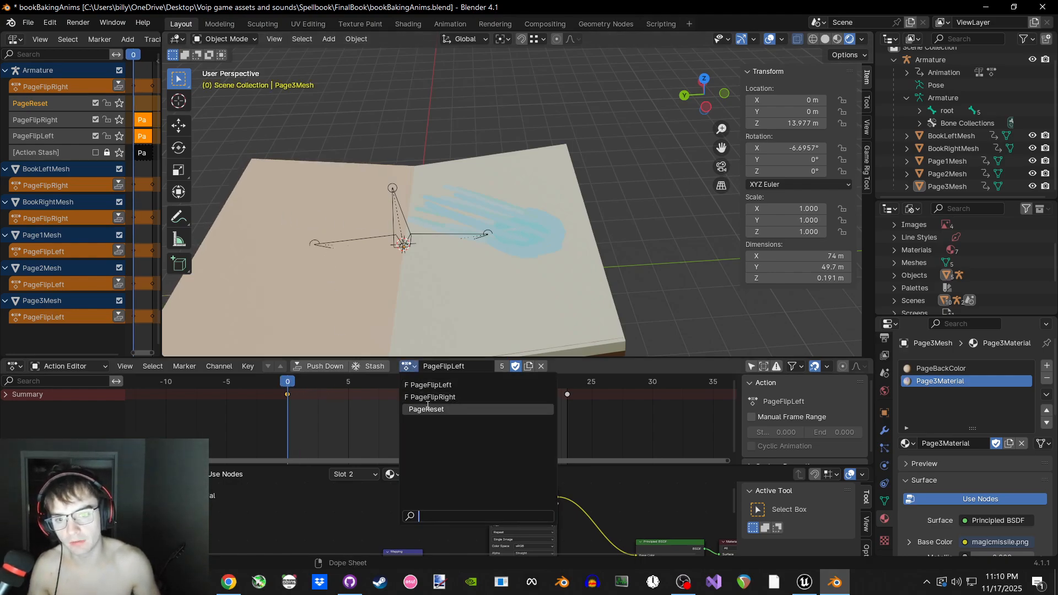
left_click(430, 409)
middle_click_drag(481, 217, 392, 333)
left_click_drag(288, 381, 458, 381)
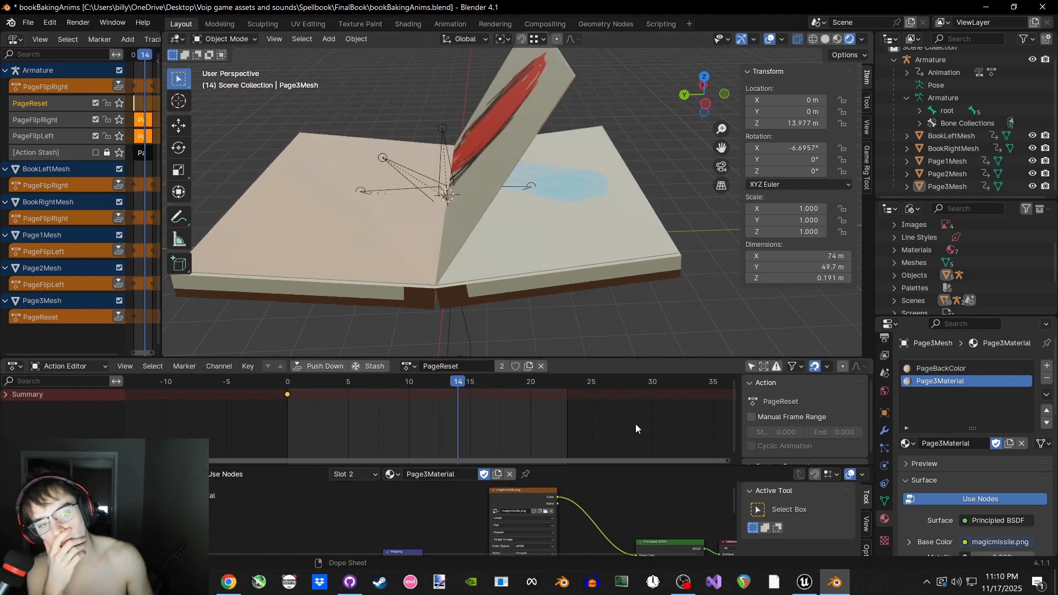
Examine how the pages overlap at frame 23 from several angles, and return the playhead to frame 0
left_click(1002, 582)
left_click(630, 313)
middle_click_drag(510, 306, 504, 337)
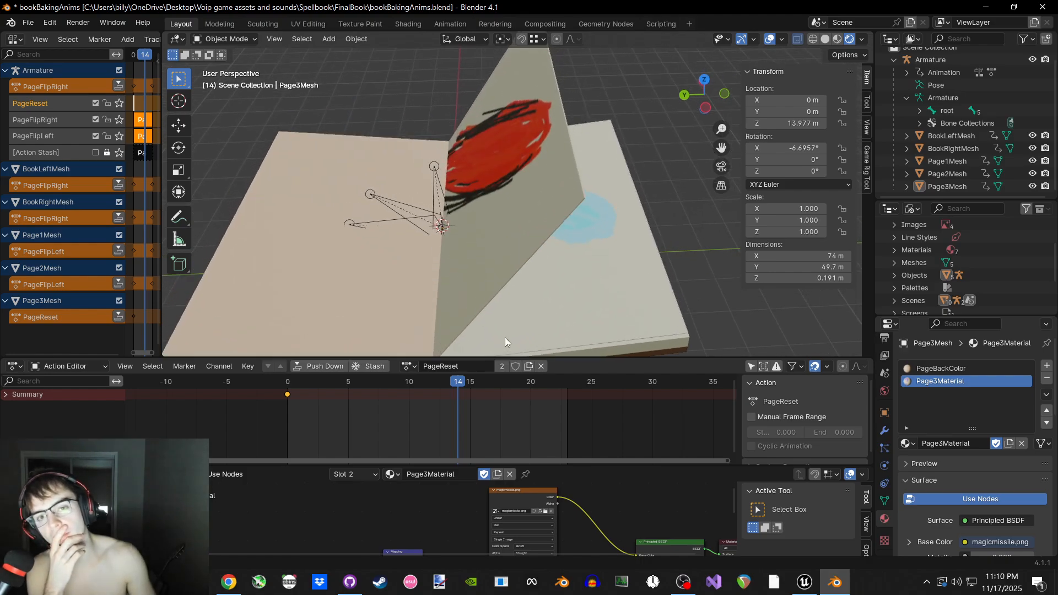
scroll(505, 336, "down", 3)
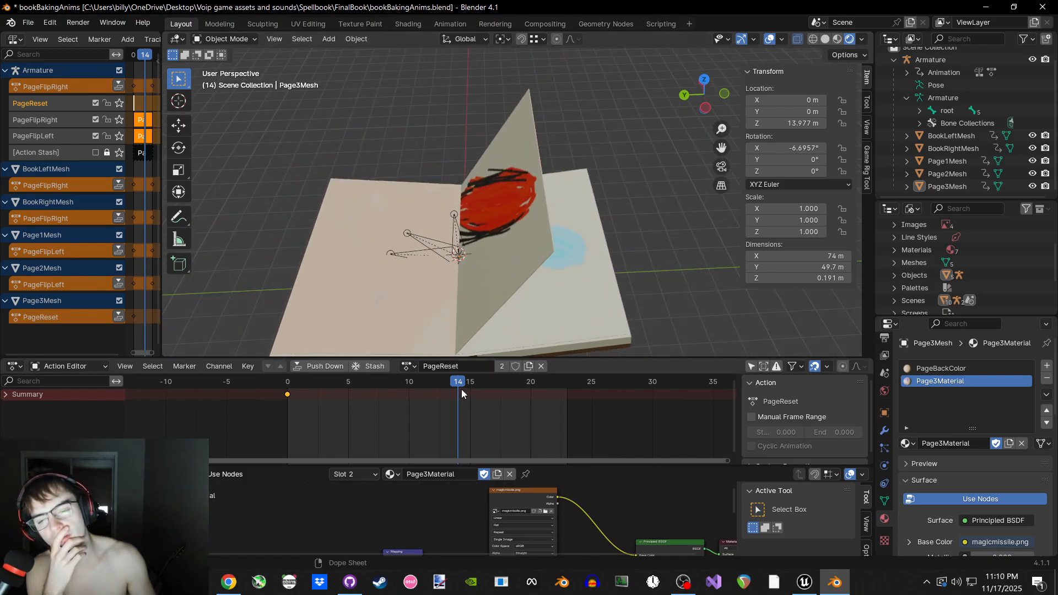
left_click_drag(394, 386, 561, 391)
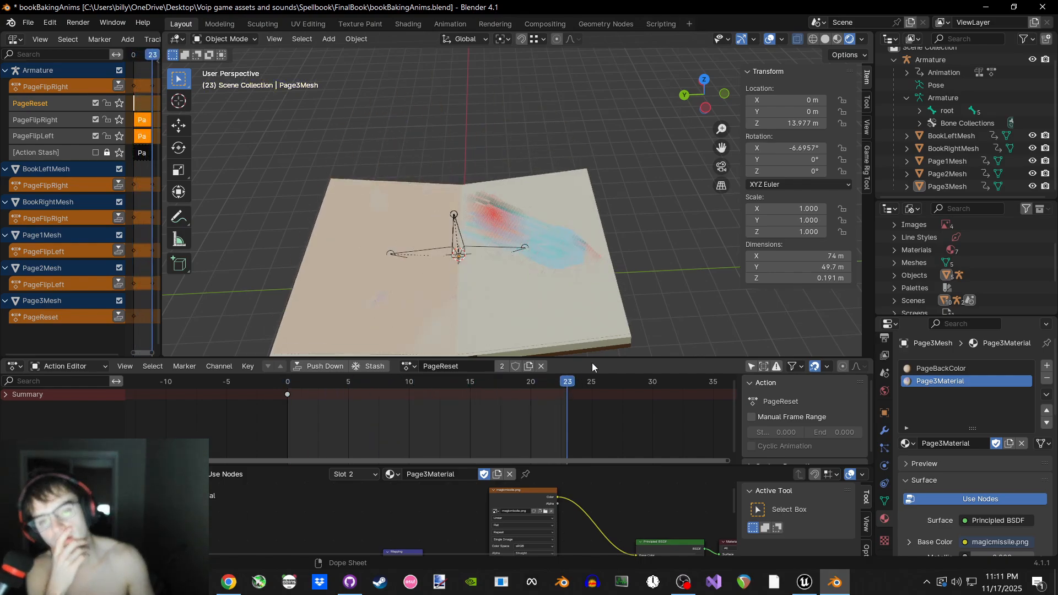
scroll(589, 270, "up", 2)
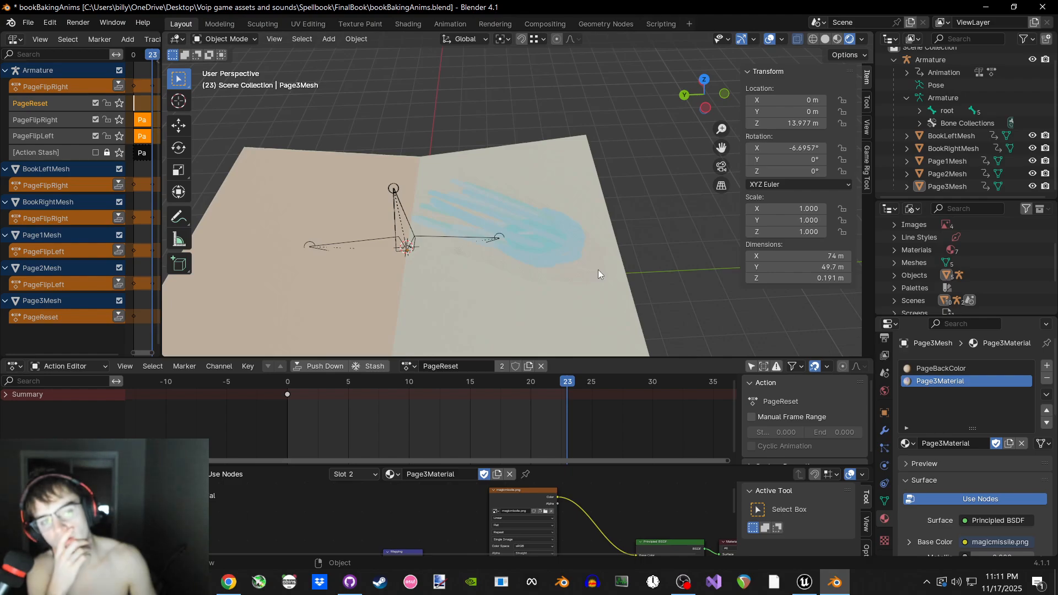
middle_click_drag(597, 269, 597, 331)
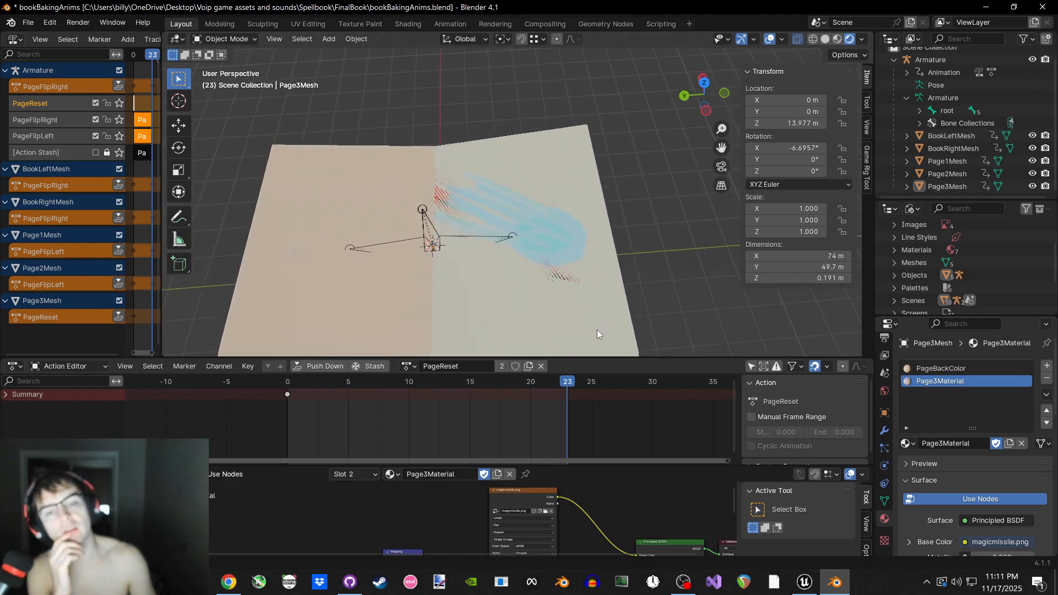
left_click_drag(568, 384, 275, 388)
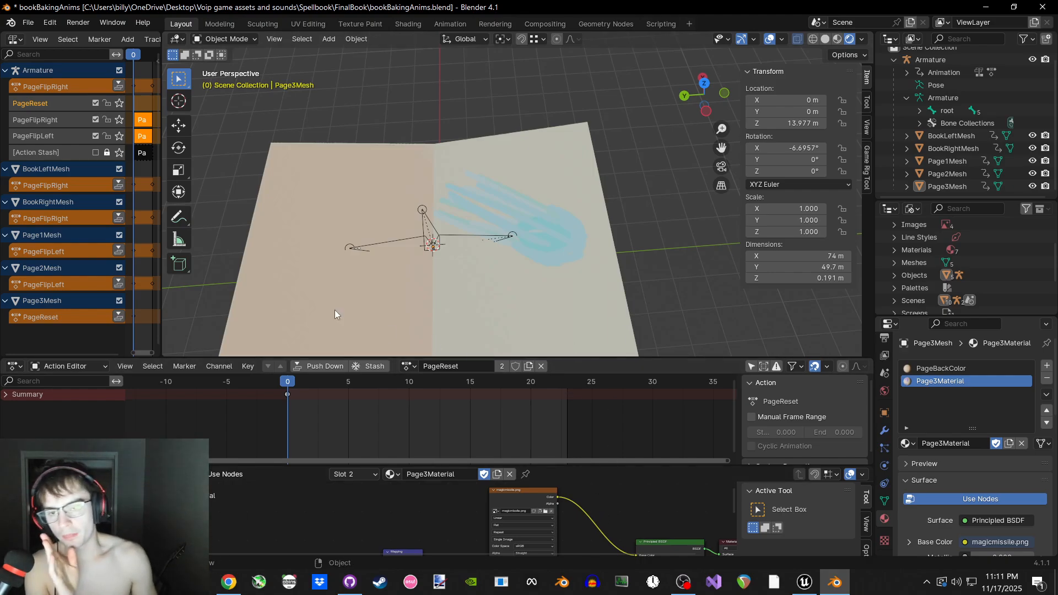
Switch to the MazeLevel in Unreal Engine, and bring up GitHub Desktop on this screen with the pending project changes
left_click(28, 22)
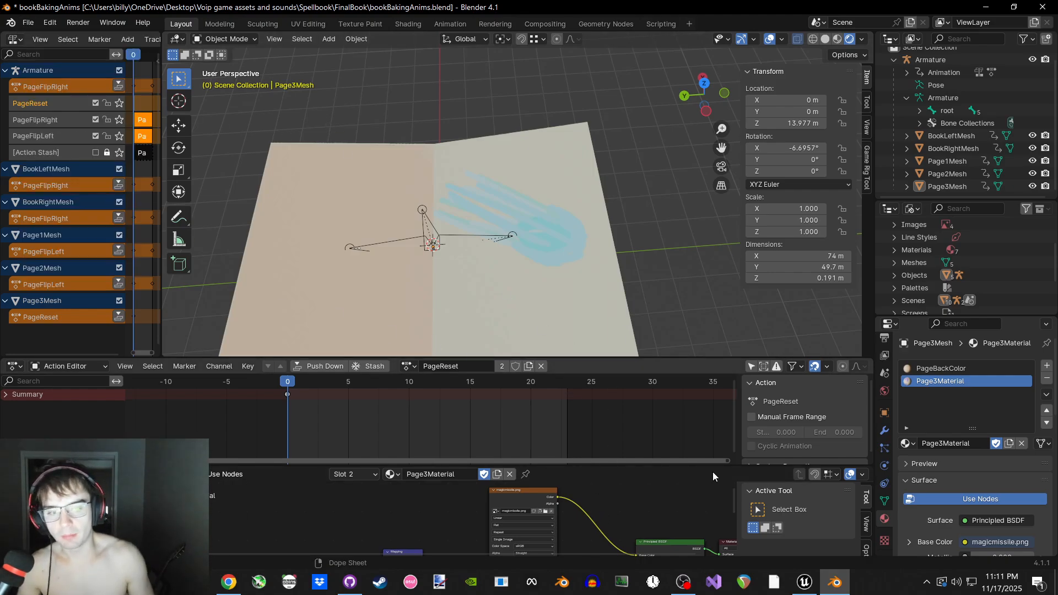
key("alt+Tab")
left_click(82, 24)
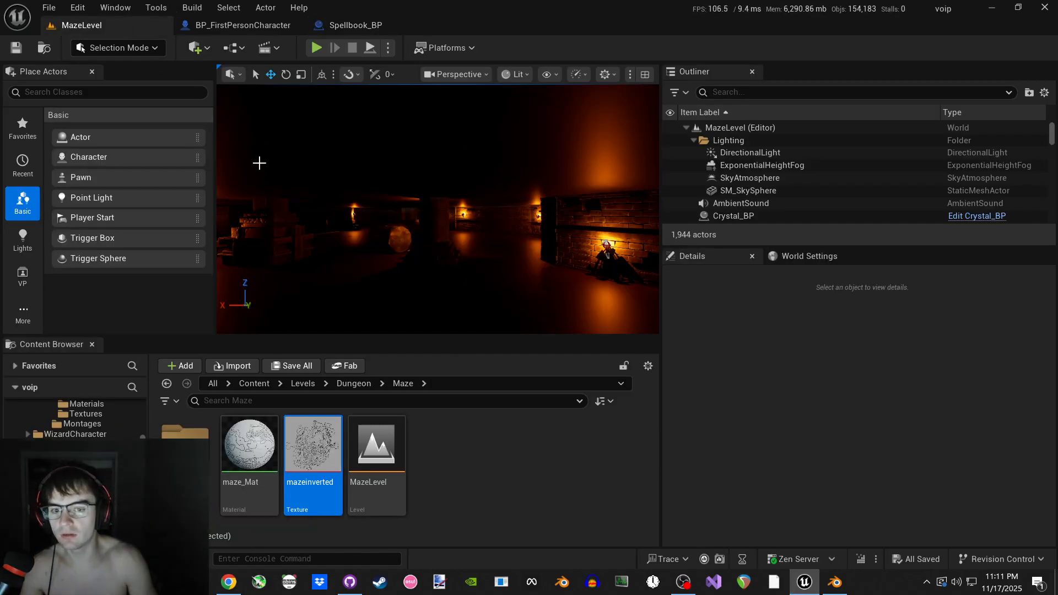
left_click(349, 582)
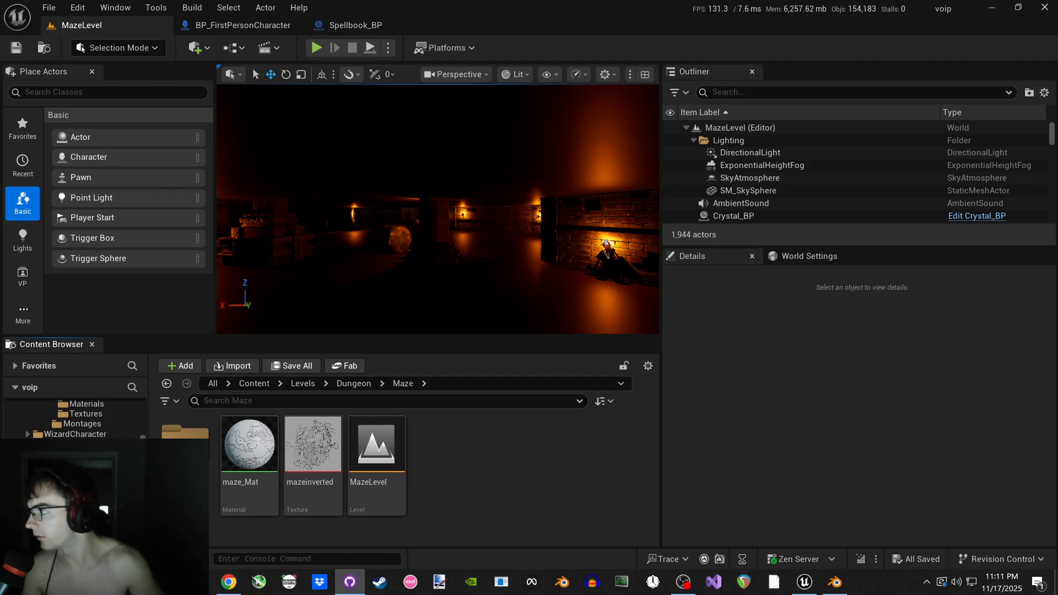
left_click_drag(2, 121, 540, 0)
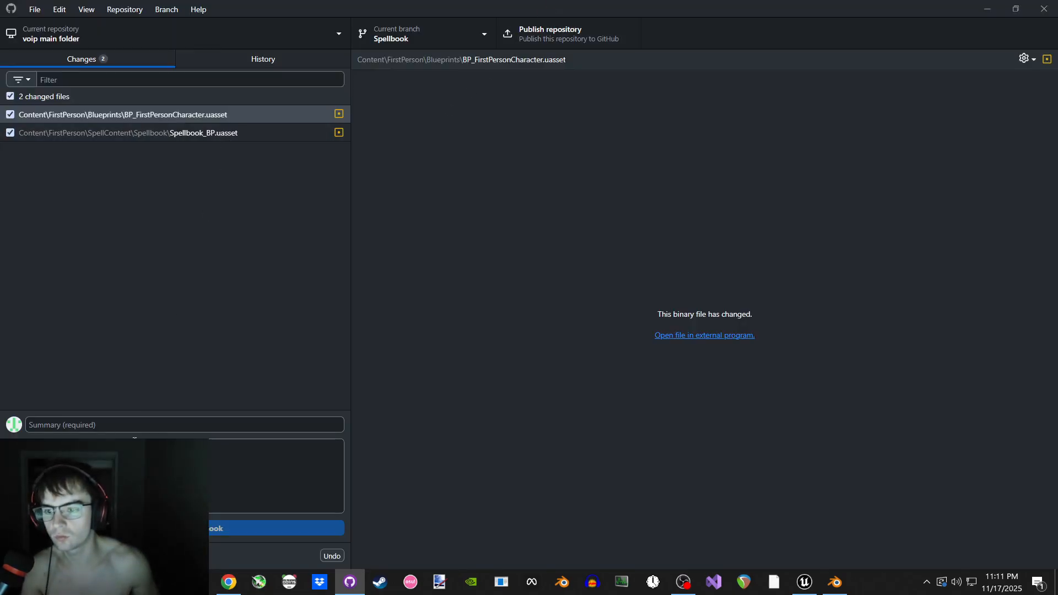
Check the BP_FirstPersonCharacter event graph in Unreal Engine and return to GitHub Desktop
key("alt+Tab")
left_click(232, 24)
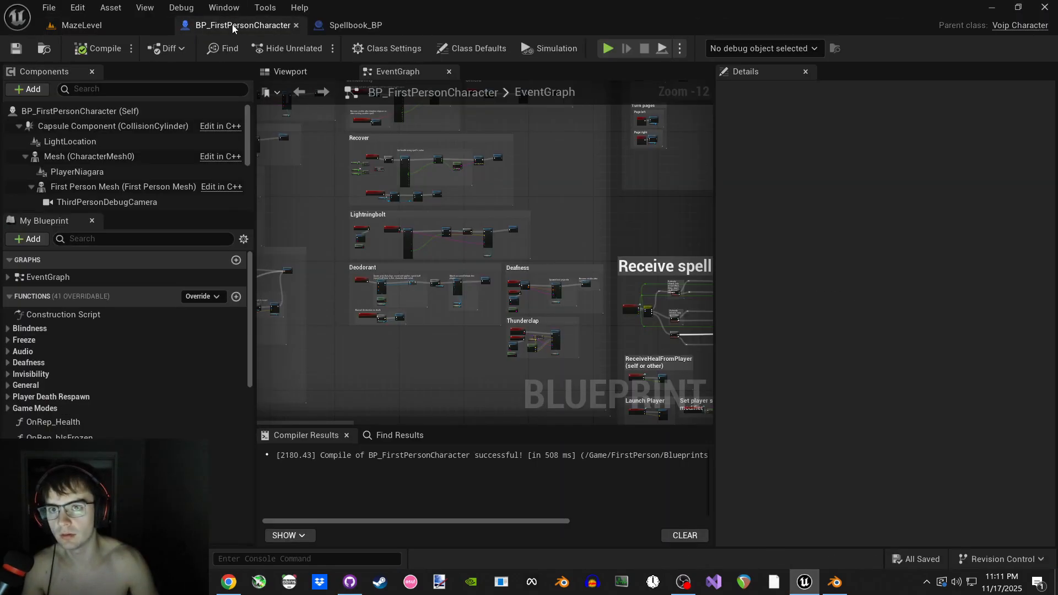
key("alt+Tab")
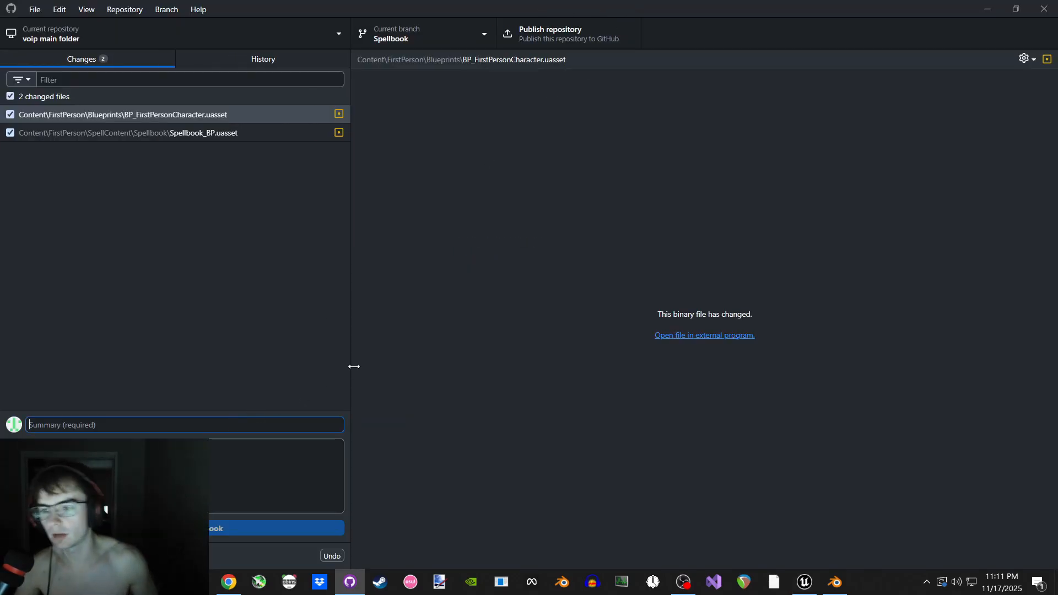
Commit the changed blueprint files to the Spellbook branch with the summary "updated player book comments and adjusted anim speeds"
type("updated player bo")
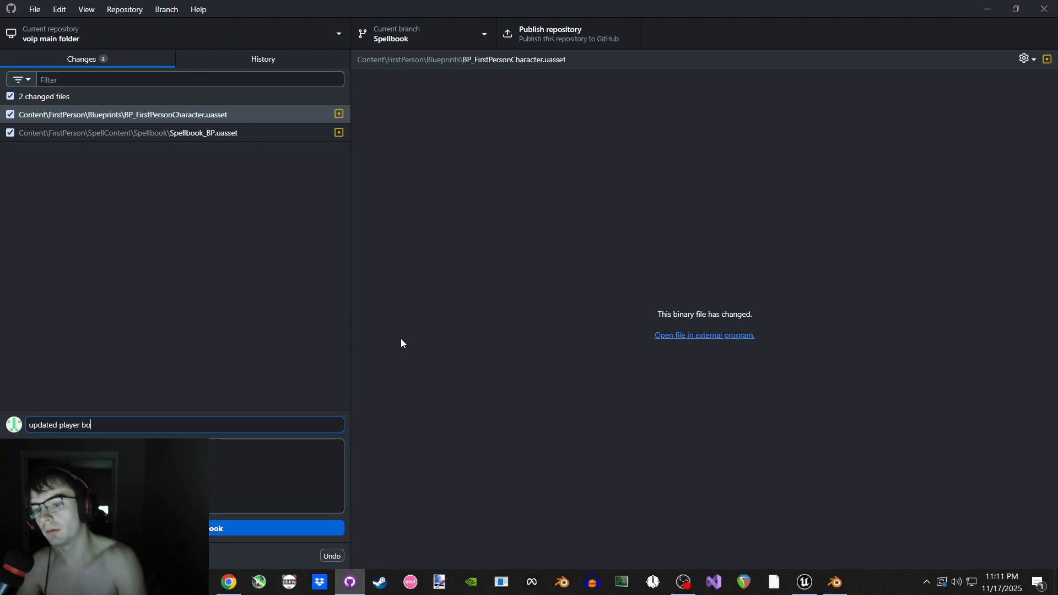
type("ok somments ")
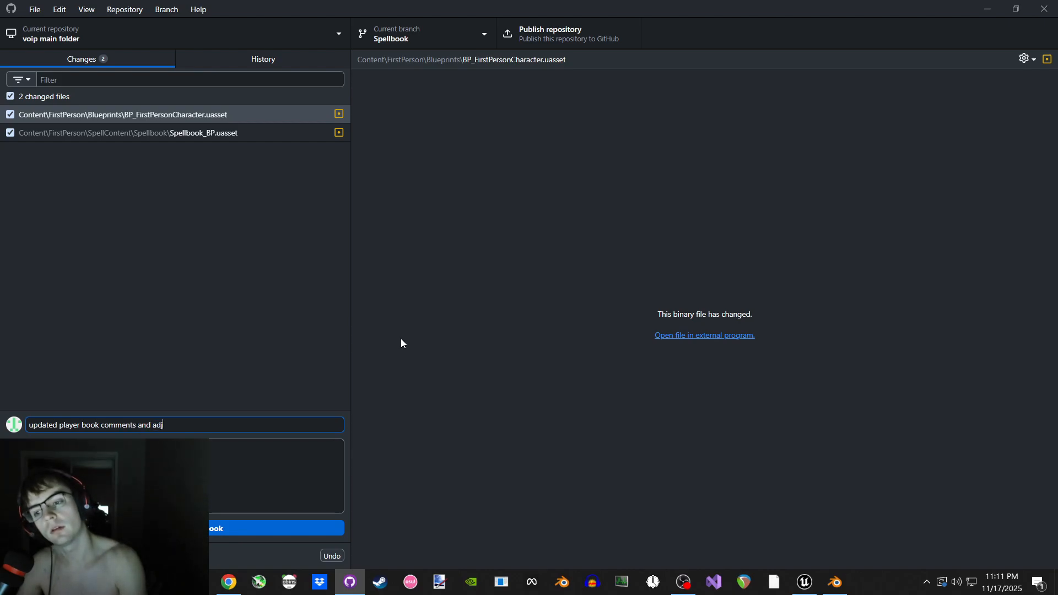
type("and adjusted anim speeds")
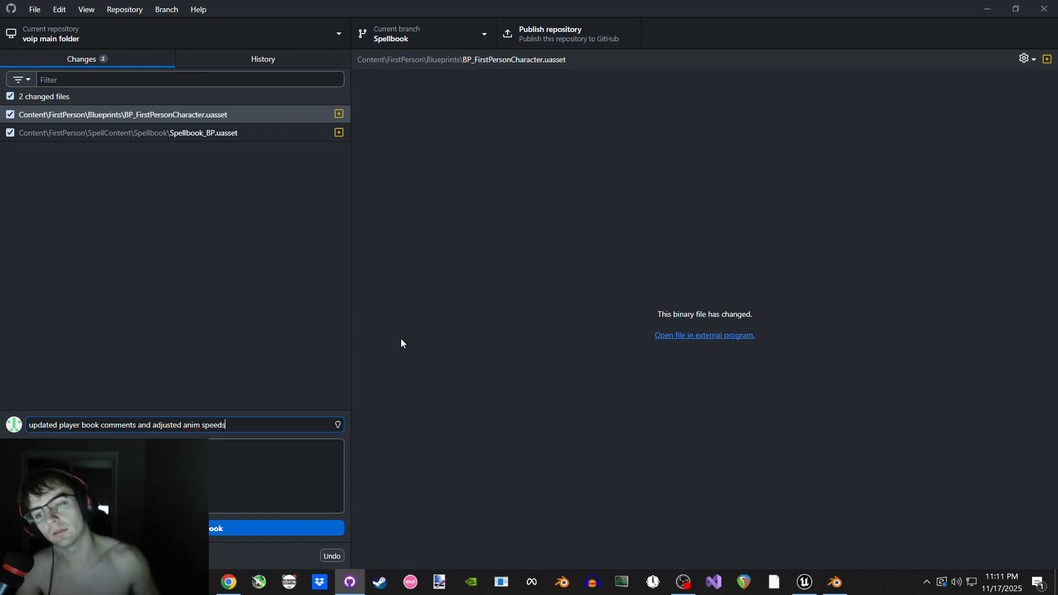
left_click(252, 527)
Switch to Unreal Engine and create a folder named test inside the Maze content folder
key("alt+Tab")
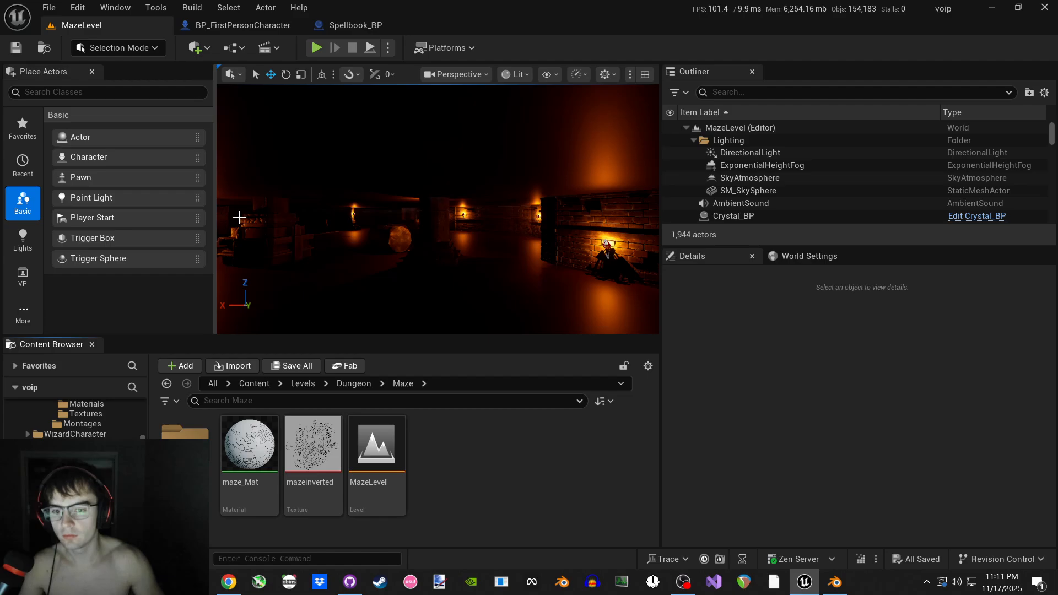
right_click(486, 473)
type("t")
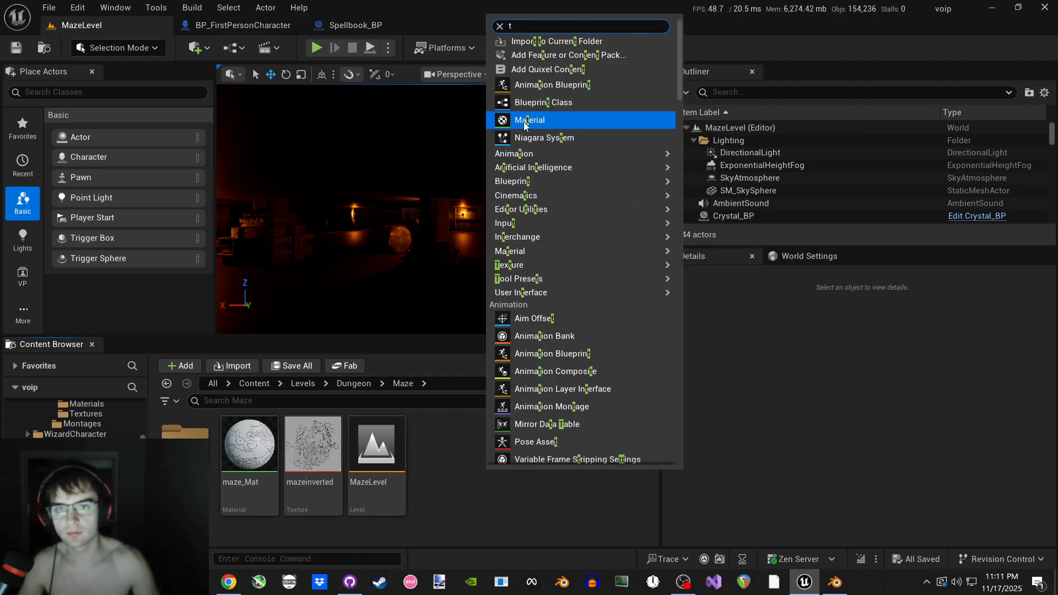
right_click(456, 466)
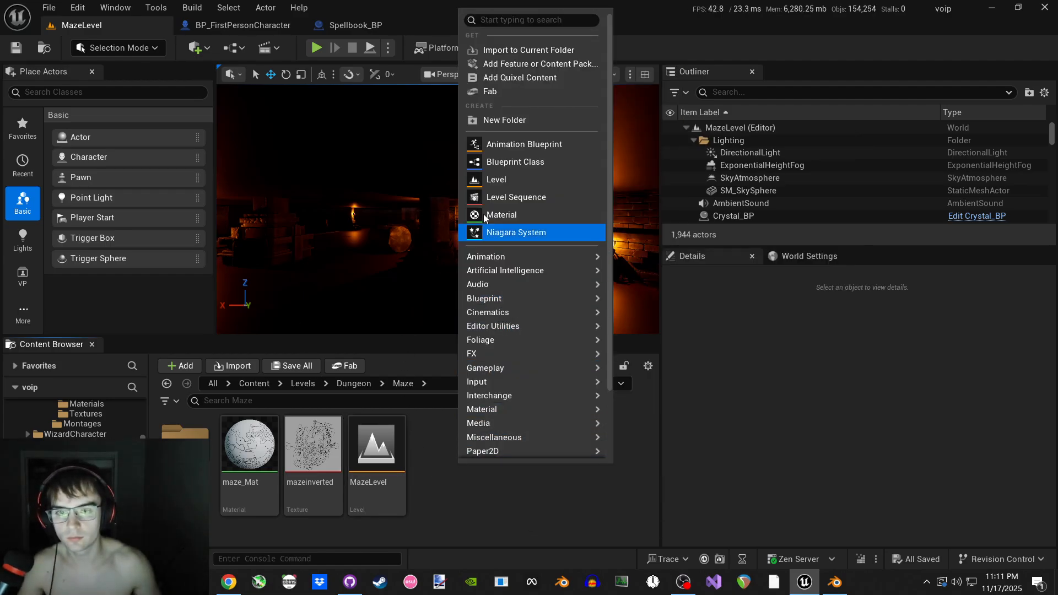
left_click(507, 123)
type("test")
key("Return")
Open the new test folder, and bring up the FinalBook folder in File Explorer, moving its window off this screen
double_click(190, 446)
left_click(402, 383)
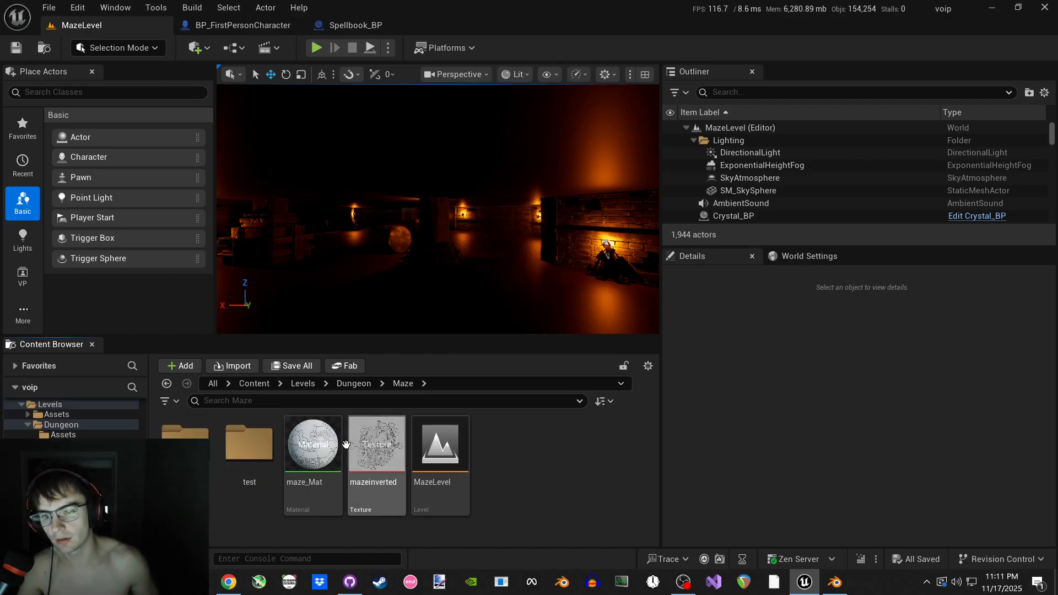
double_click(243, 449)
key("alt+Tab")
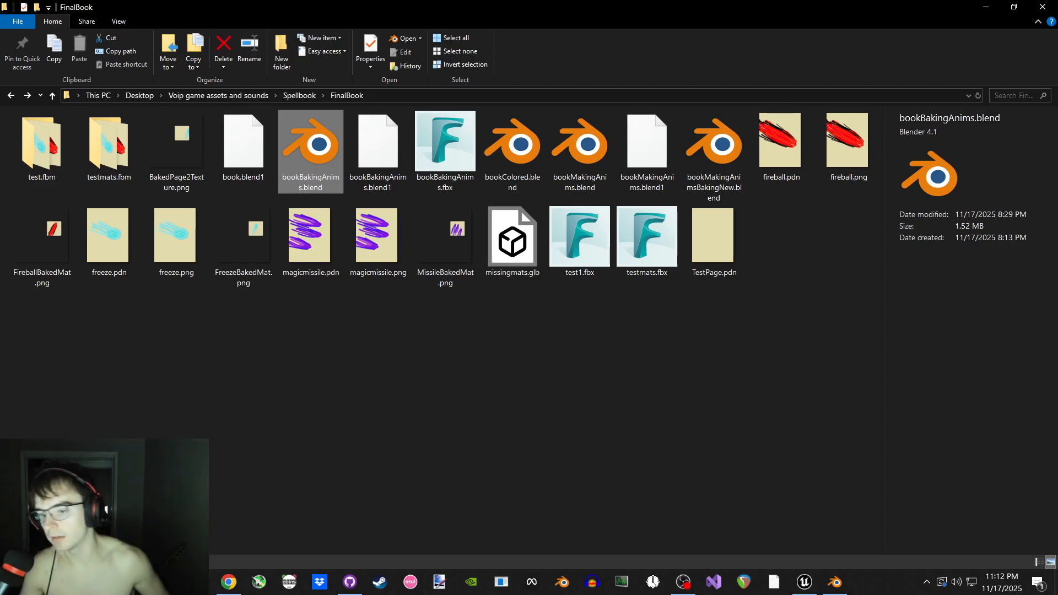
left_click_drag(419, 6, 0, 160)
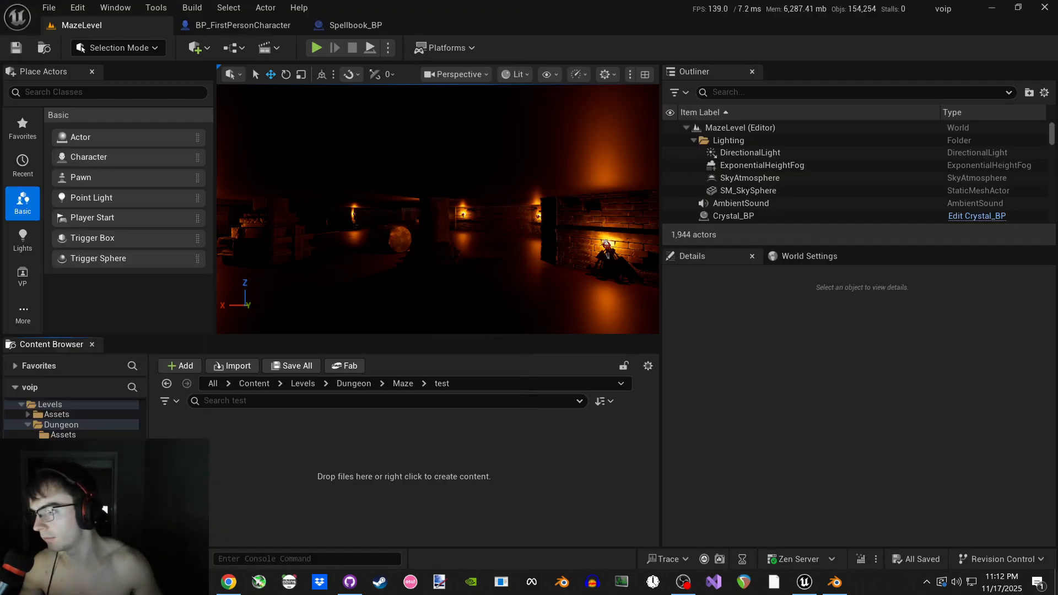
Return to the Maze content folder and rename the test folder as 11-17
left_click(403, 384)
left_click(250, 452)
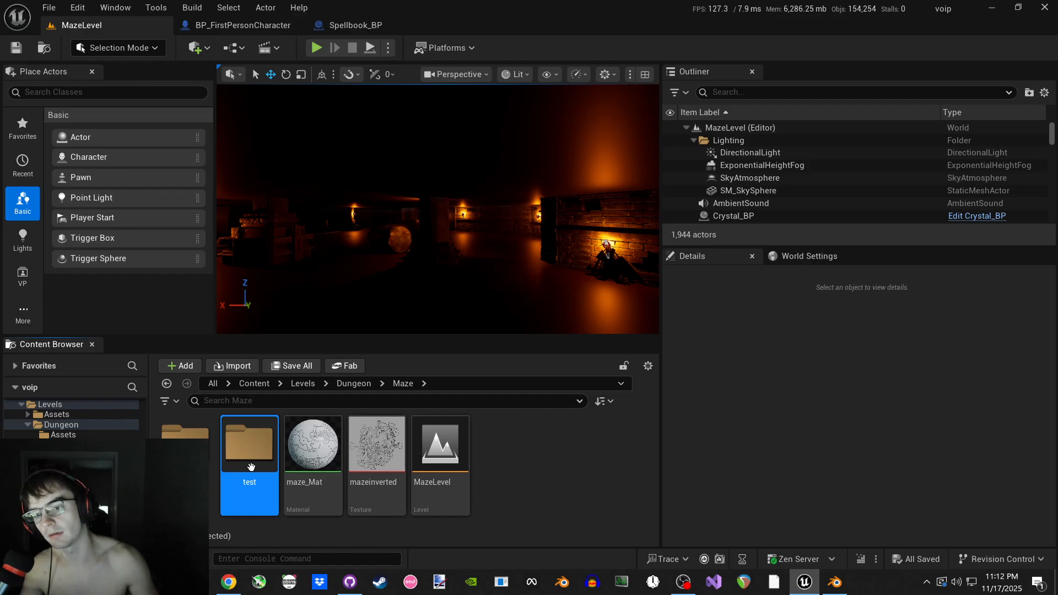
key("F2")
type("11.17")
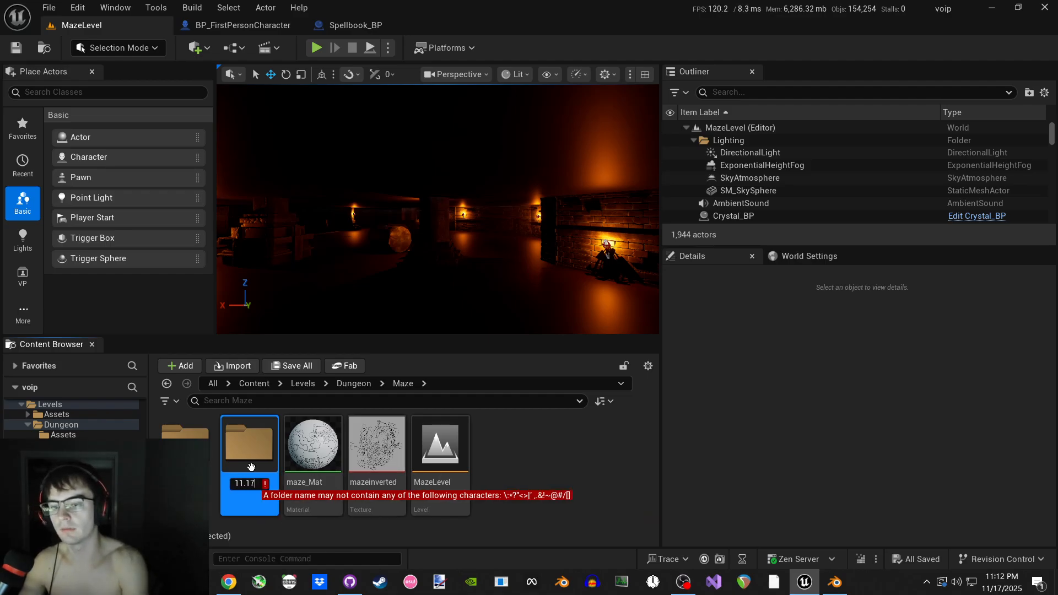
type(".25 -")
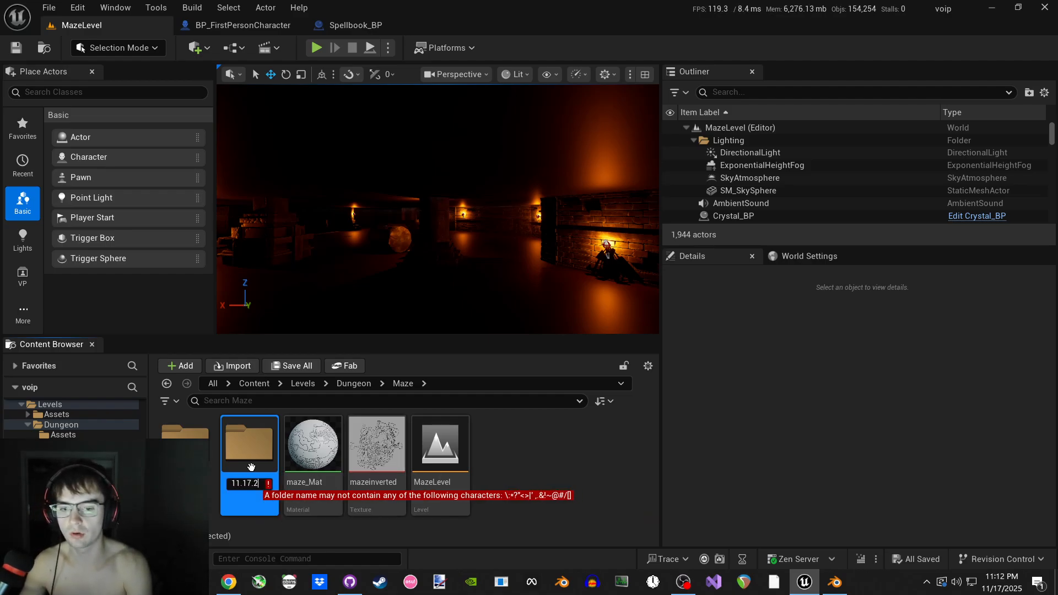
key("BackSpace")
key("BackSpace")
key("BackSpace")
key("BackSpace")
key("BackSpace")
key("BackSpace")
key("BackSpace")
key("BackSpace")
key("BackSpace")
key("BackSpace")
type("11")
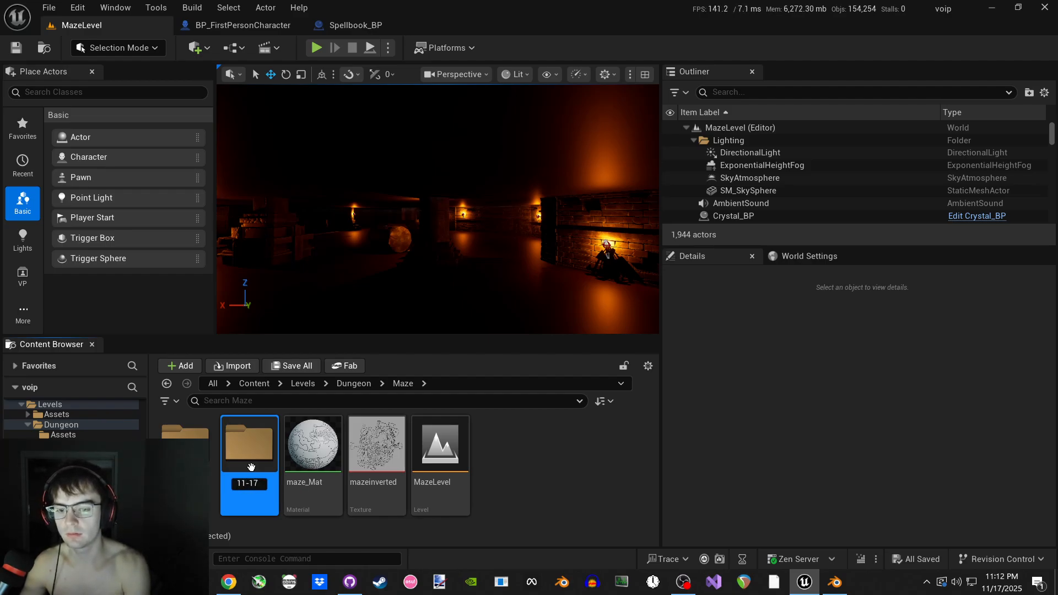
key("Return")
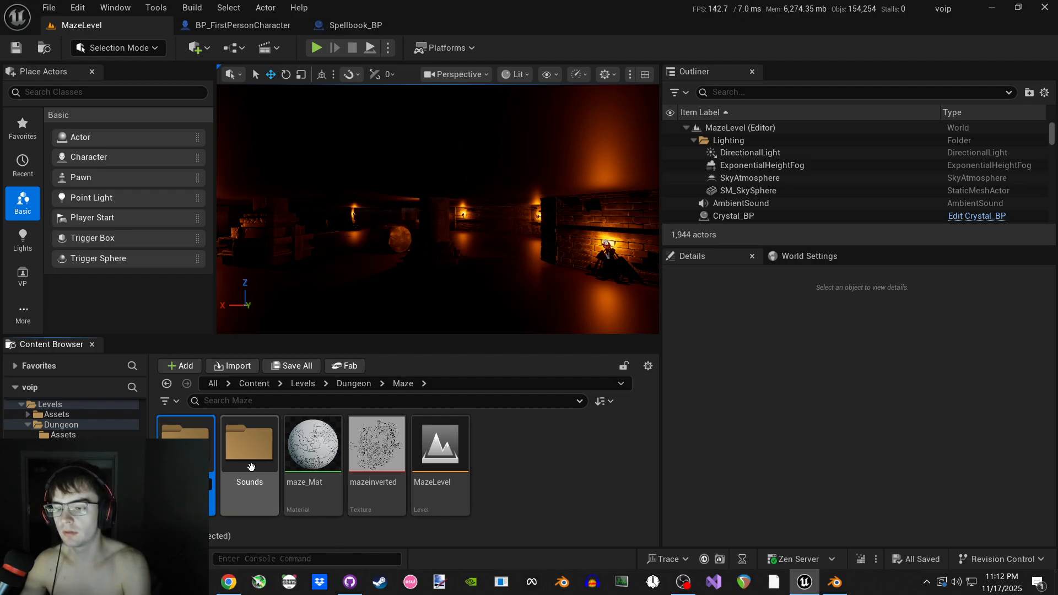
Open the 11-17-25-BookTextureTest folder, and open bookMakingAnimsBakingNew.blend in Blender from the FinalBook folder in File Explorer
double_click(188, 448)
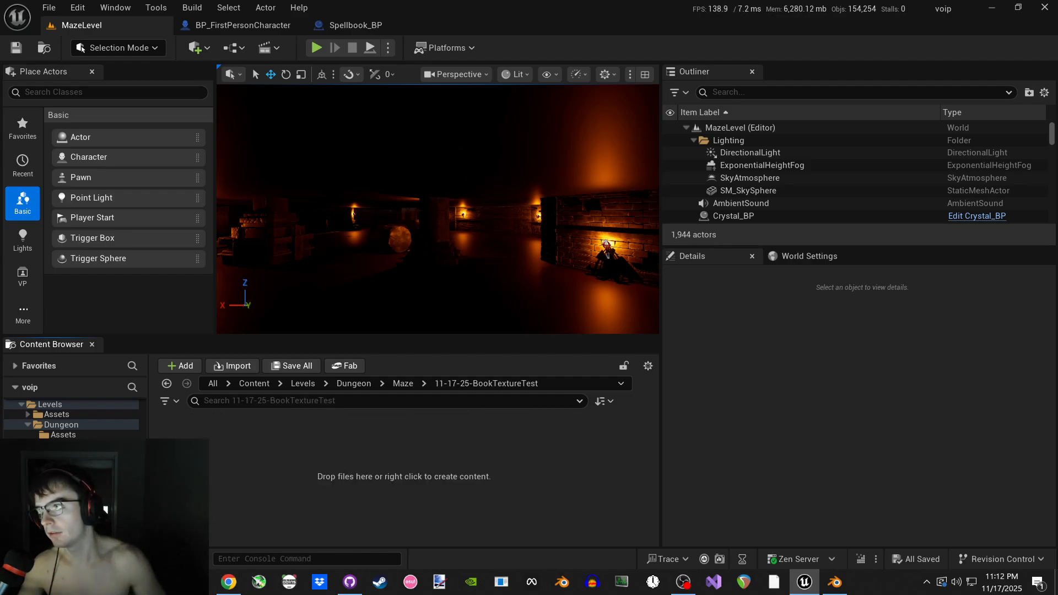
left_click(107, 581)
left_click(713, 170)
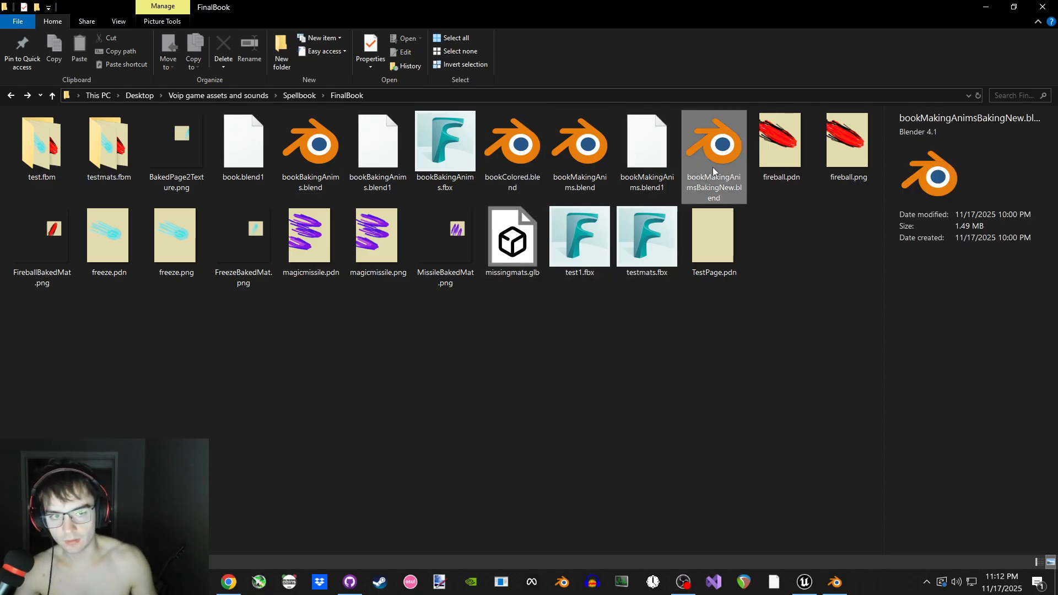
double_click(713, 170)
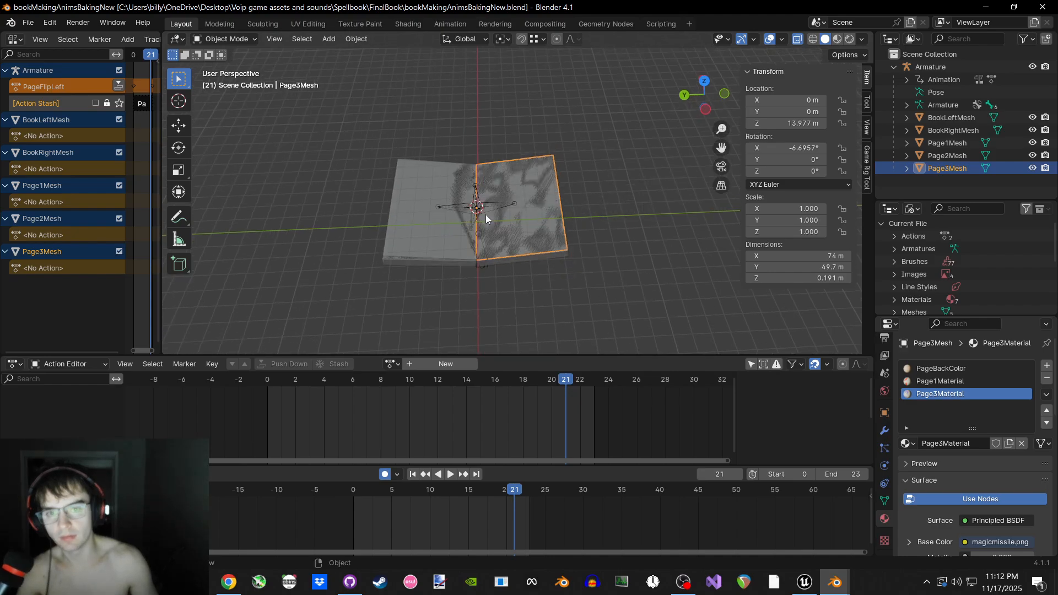
Play the animation and try the PageFlipRight action on Page3Mesh, leaving PageFlipLeft assigned to it
scroll(534, 223, "up", 2)
key("space")
left_click(390, 363)
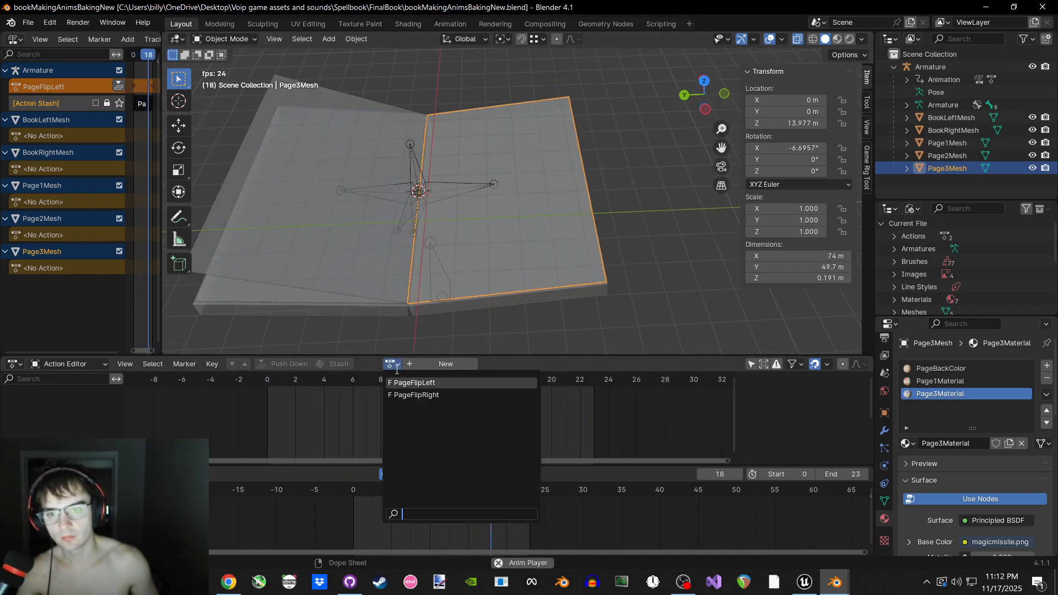
left_click(415, 394)
left_click(408, 365)
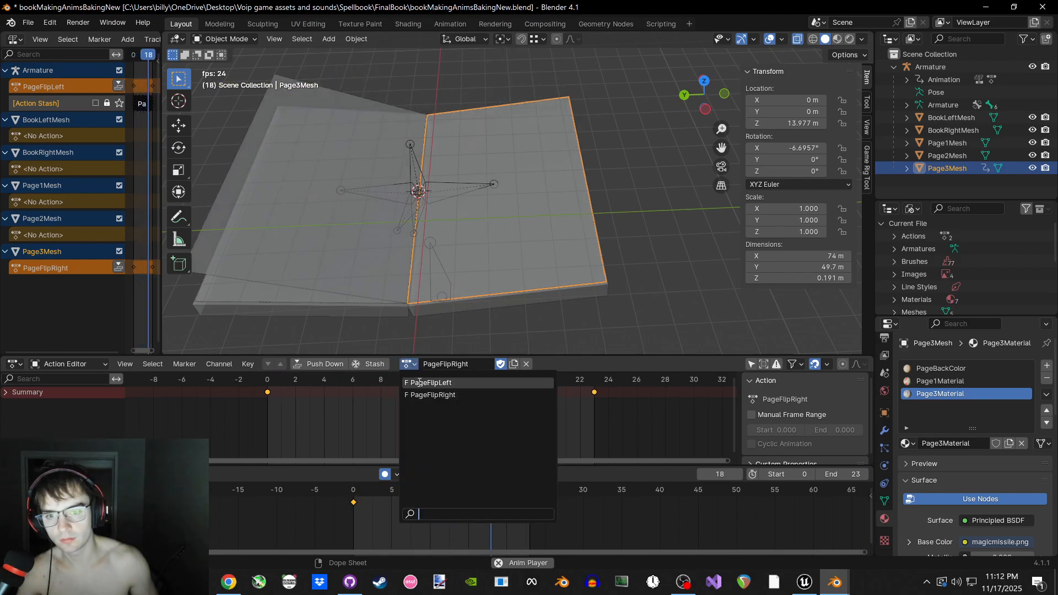
left_click(415, 382)
left_click(401, 336)
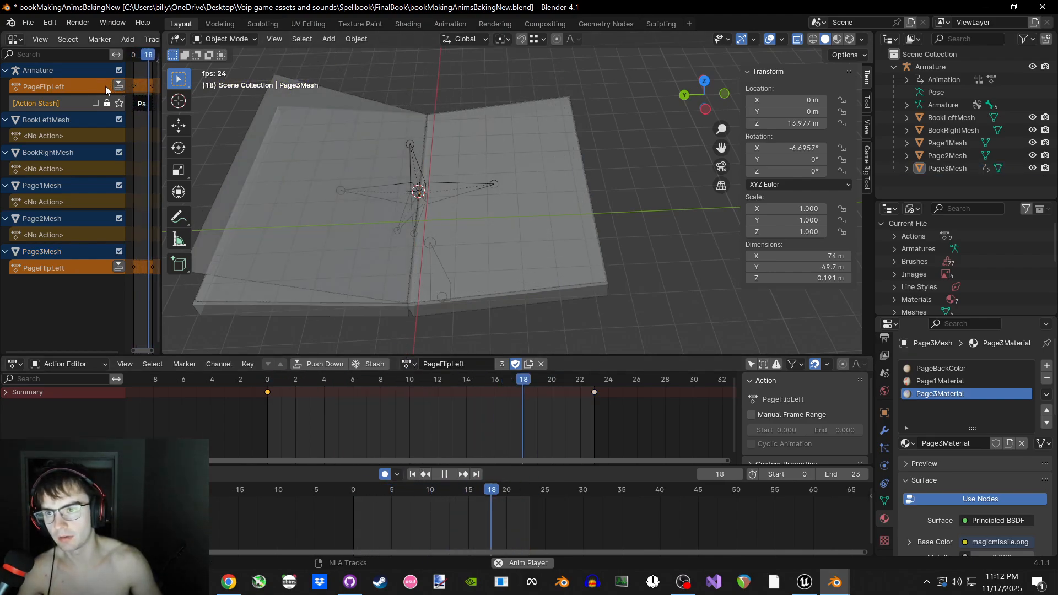
Select BookLeftMesh and switch the viewport to rendered shading so the page textures show
left_click_drag(135, 98, 137, 100)
left_click(336, 305)
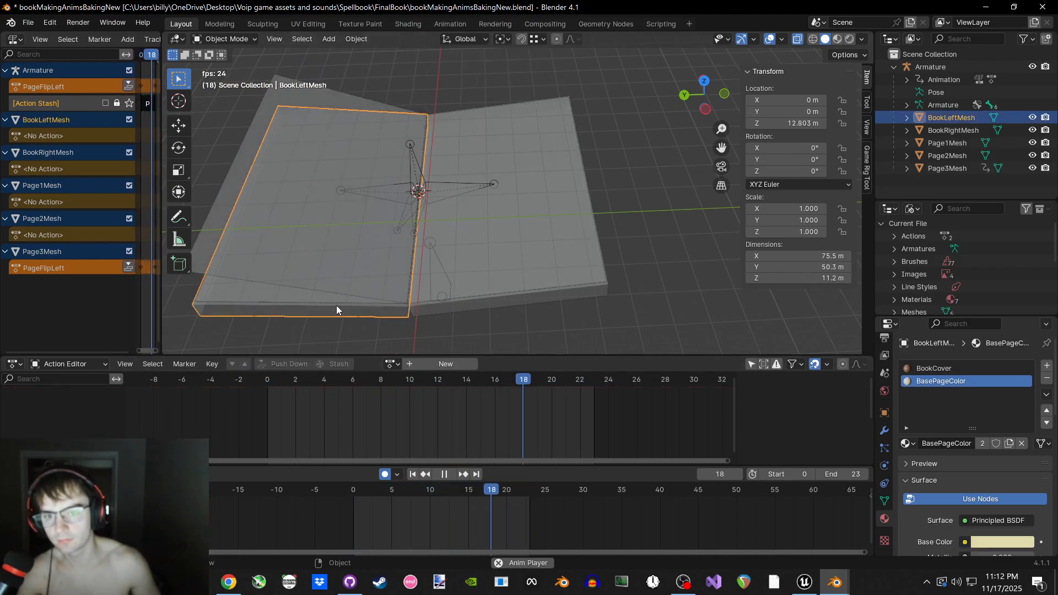
key("z")
left_click(436, 259)
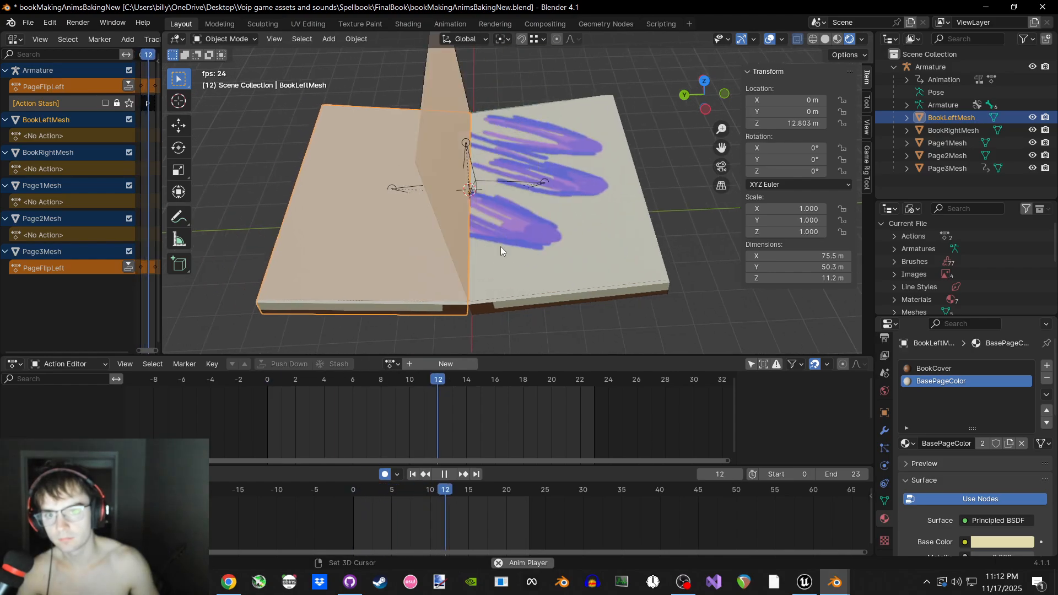
Assign PageFlipRight to BookLeftMesh, replace it with PageFlipLeft, and play the animation back
left_click(398, 365)
left_click(427, 397)
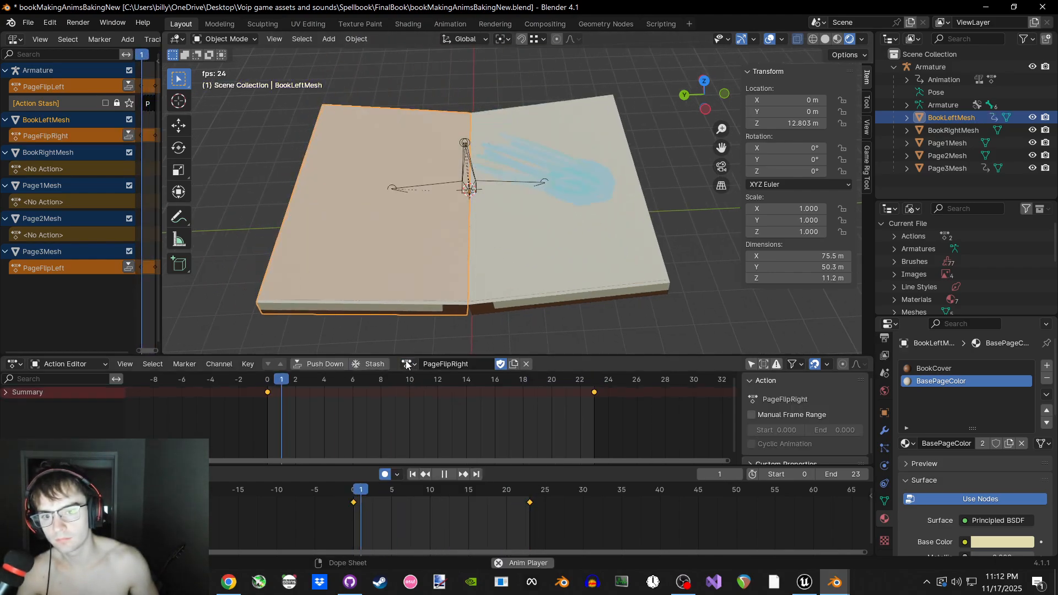
left_click(406, 365)
left_click(427, 385)
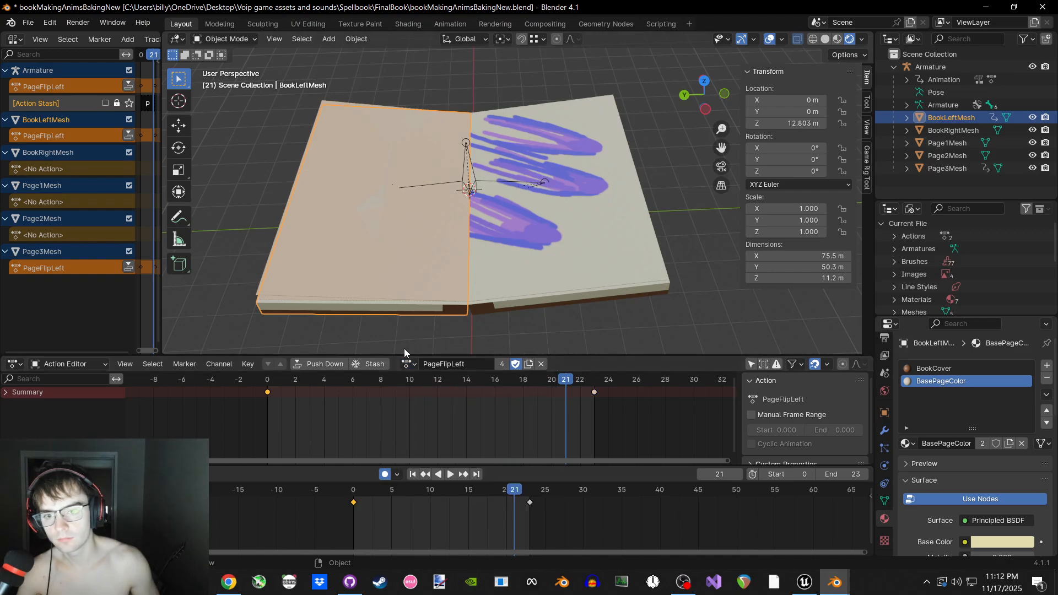
left_click(400, 337)
key("space")
key("space")
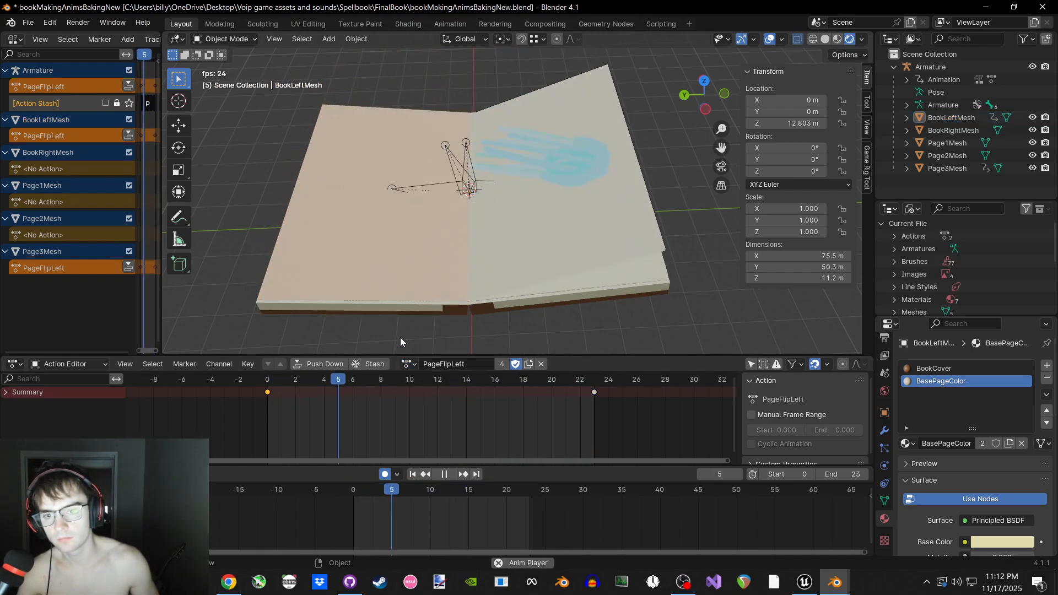
key("space")
Play the page flip again and change BookLeftMesh's action to PageFlipRight
left_click(408, 364)
left_click(411, 364)
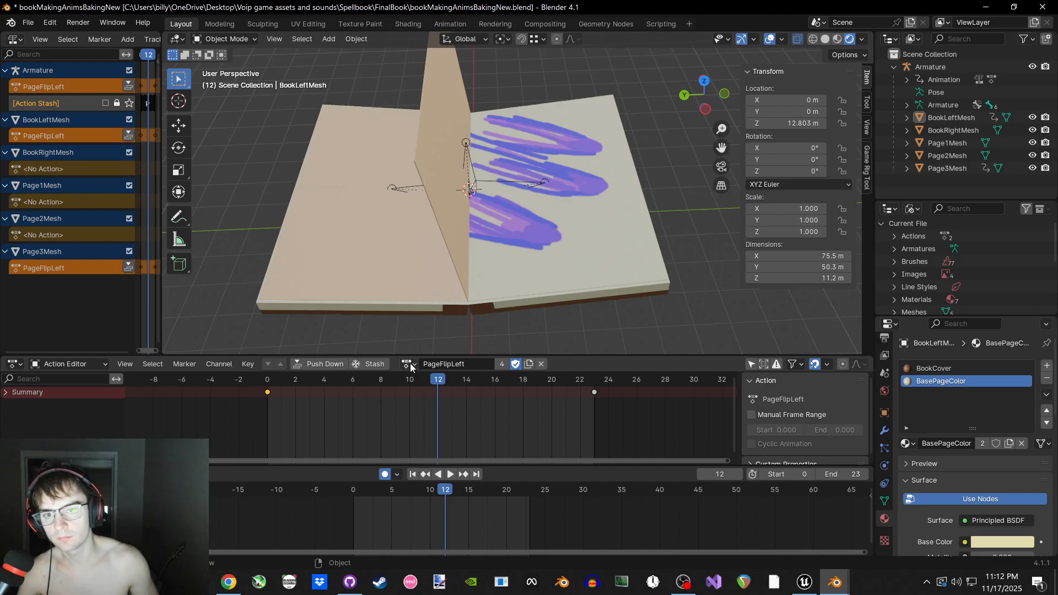
key("space")
key("space")
left_click(412, 366)
left_click(417, 392)
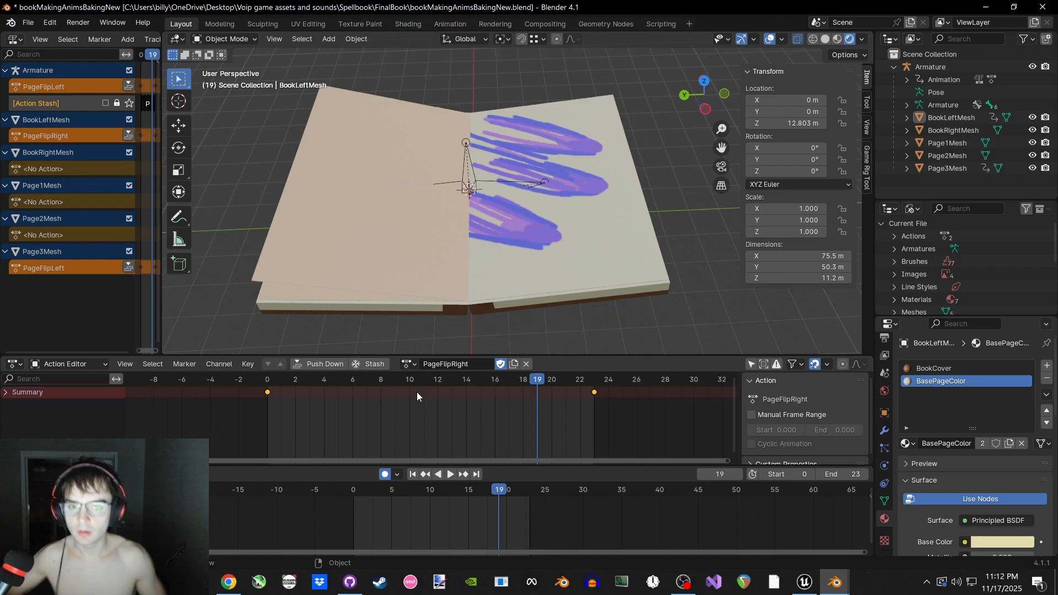
Reverse the PageFlipRight keyframes by scaling them by -1, and move them back to frames 0 and 23
key("ctrl+Tab")
middle_click_drag(435, 298, 437, 266)
key("Escape")
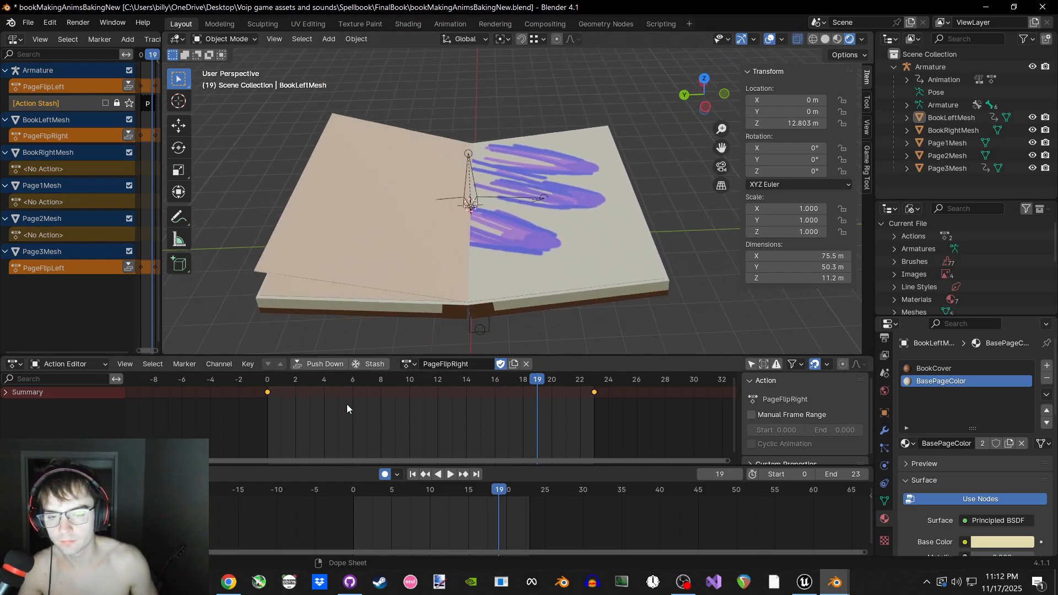
type("s")
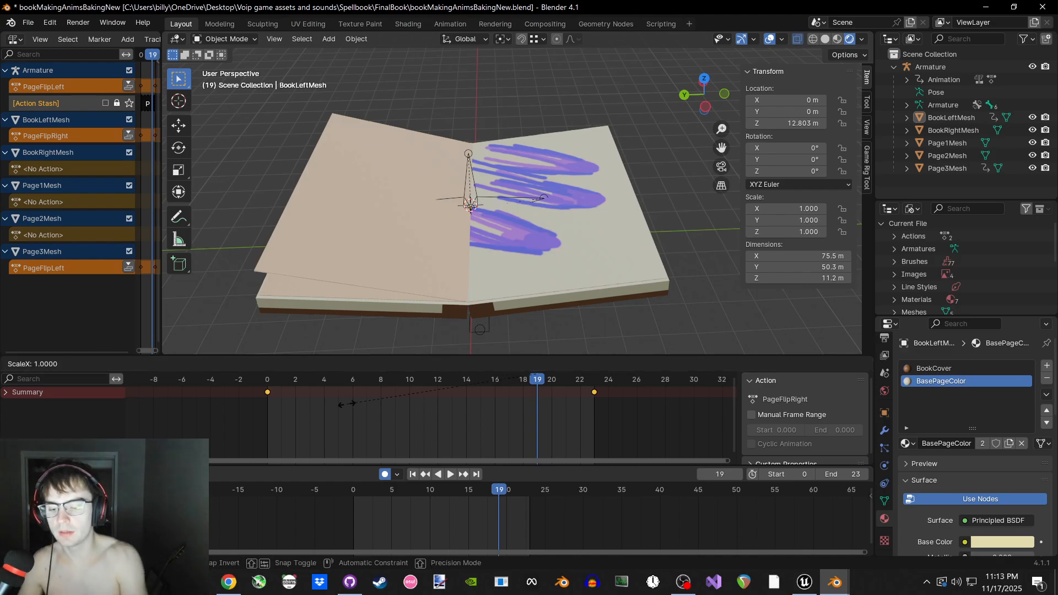
type("-1")
key("Return")
key("g")
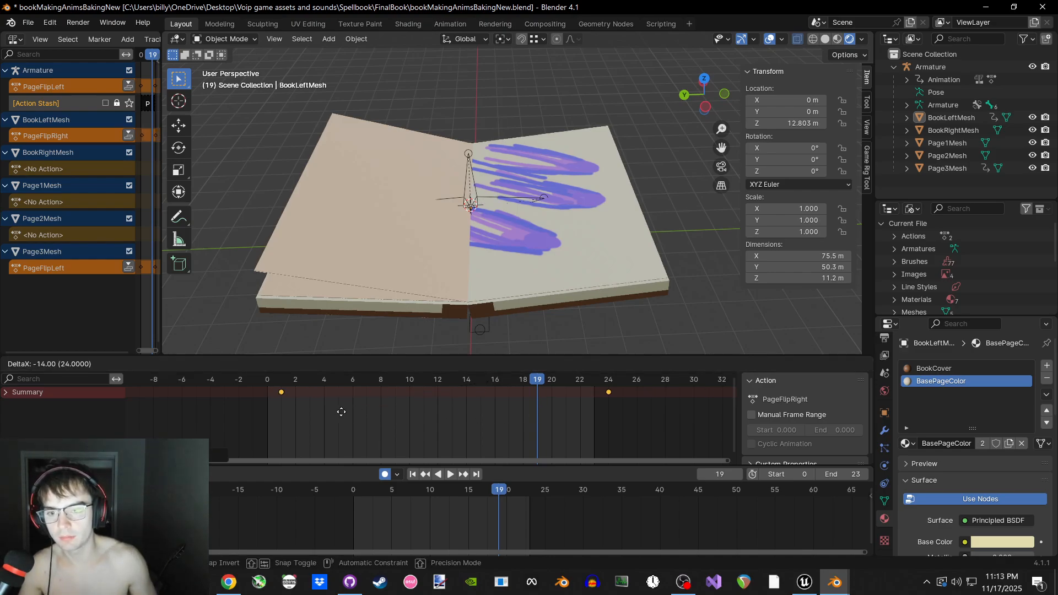
left_click(329, 412)
key("space")
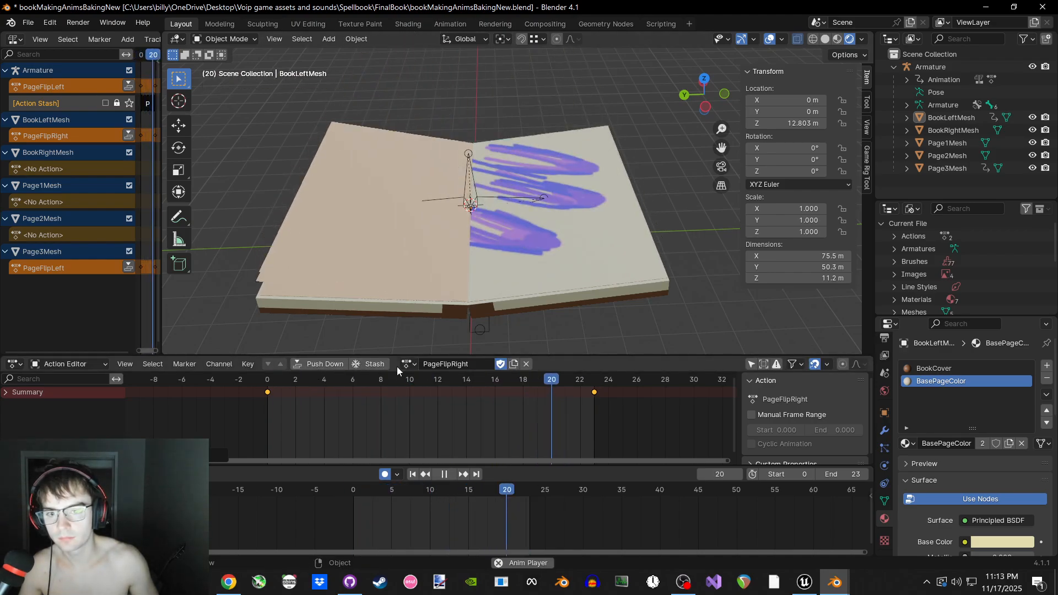
key("space")
Try shifting the PageFlipRight keyframes earlier so the last one lands on frame -3, and play the animation
key("g")
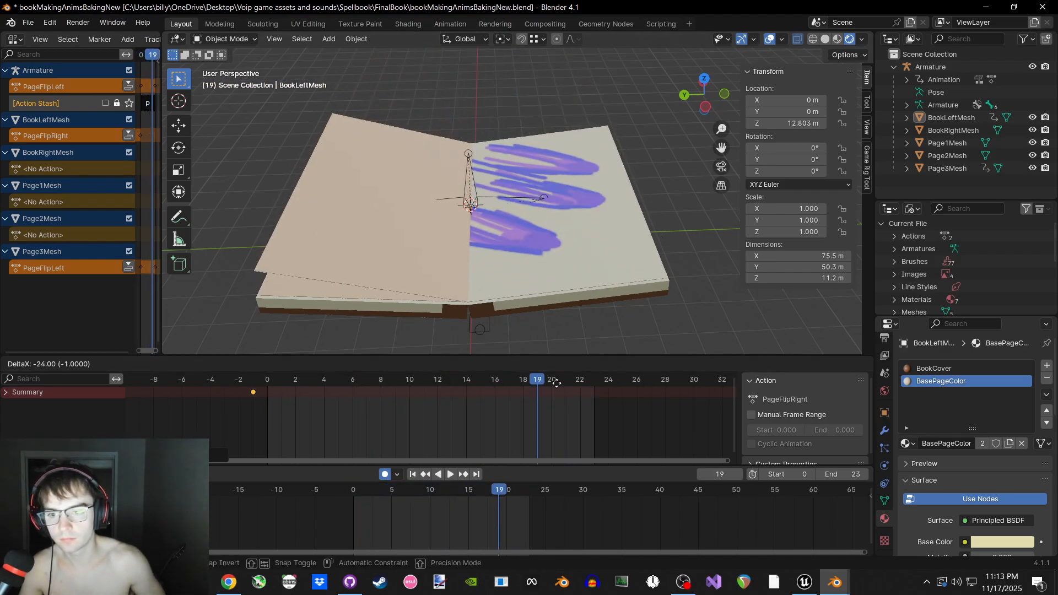
left_click(583, 383)
key("space")
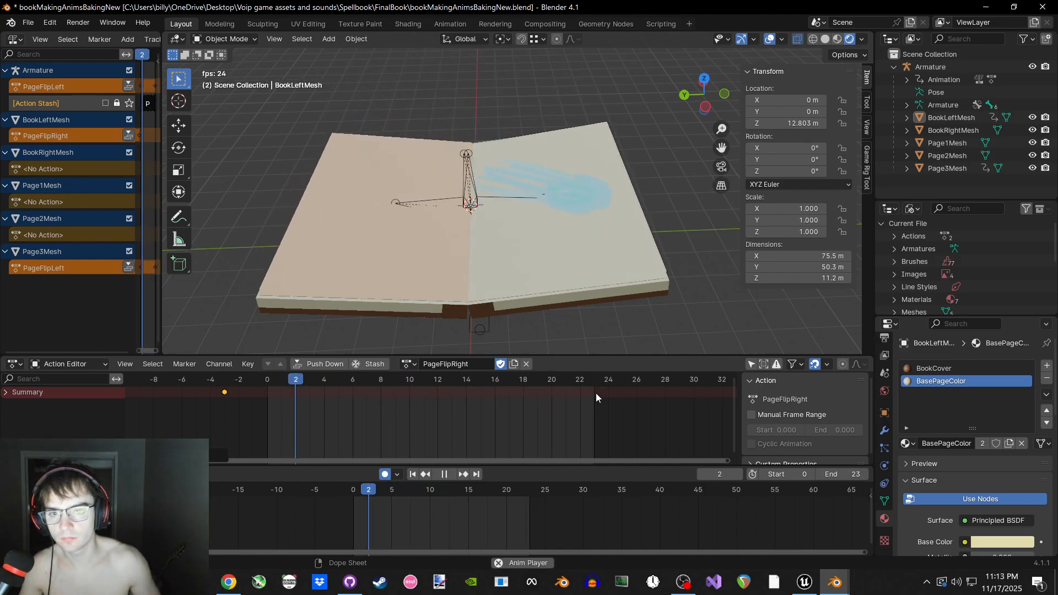
key("space")
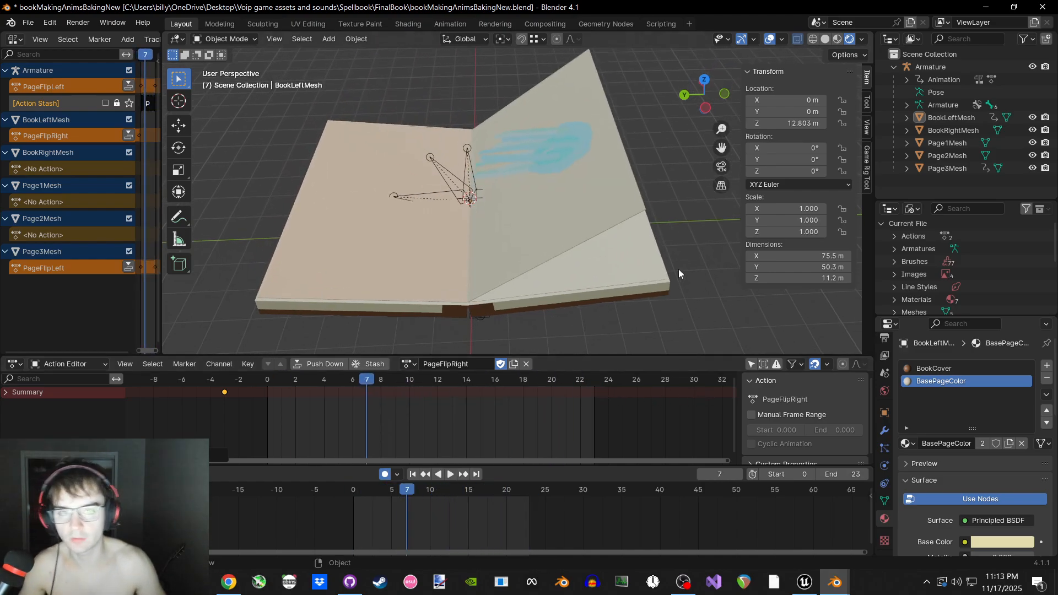
scroll(646, 269, "down", 1)
key("space")
key("space")
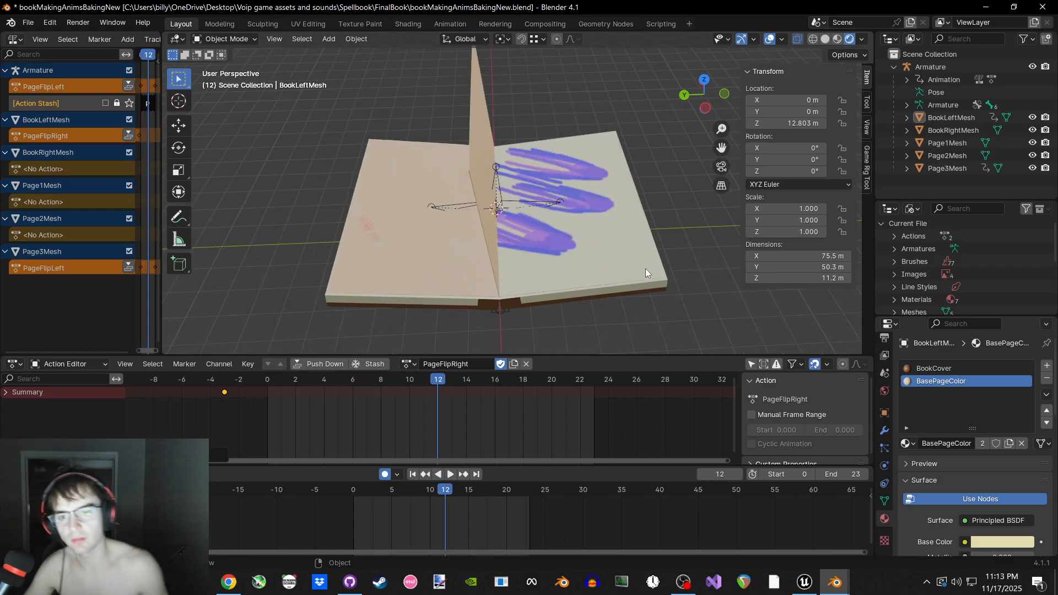
Put the book's armature into Pose Mode to bring up its PageFlipLeft action
key("ctrl+Tab")
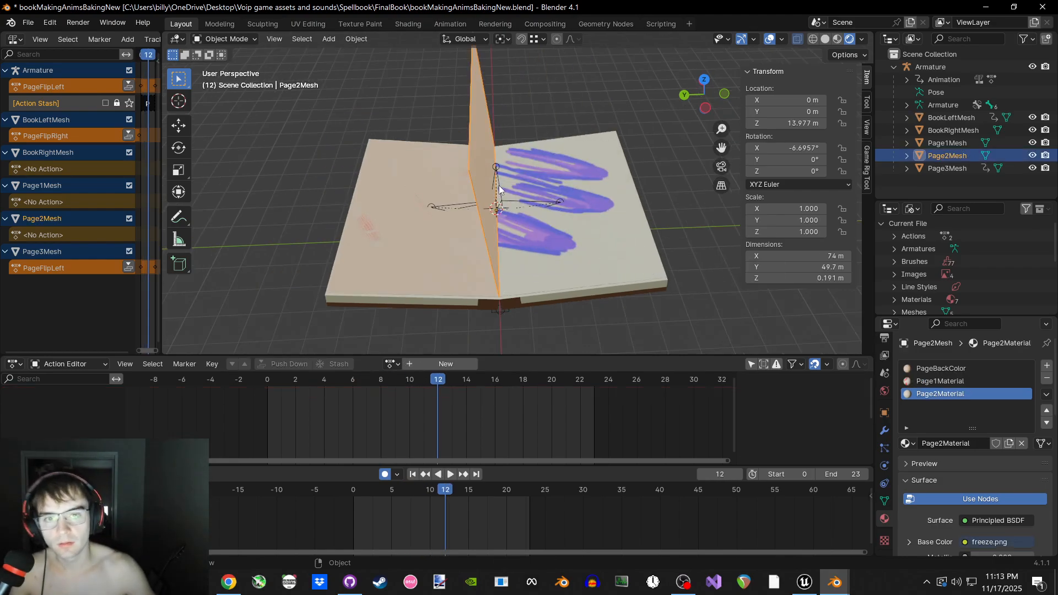
left_click(501, 180)
key("ctrl+Tab")
left_click(526, 279)
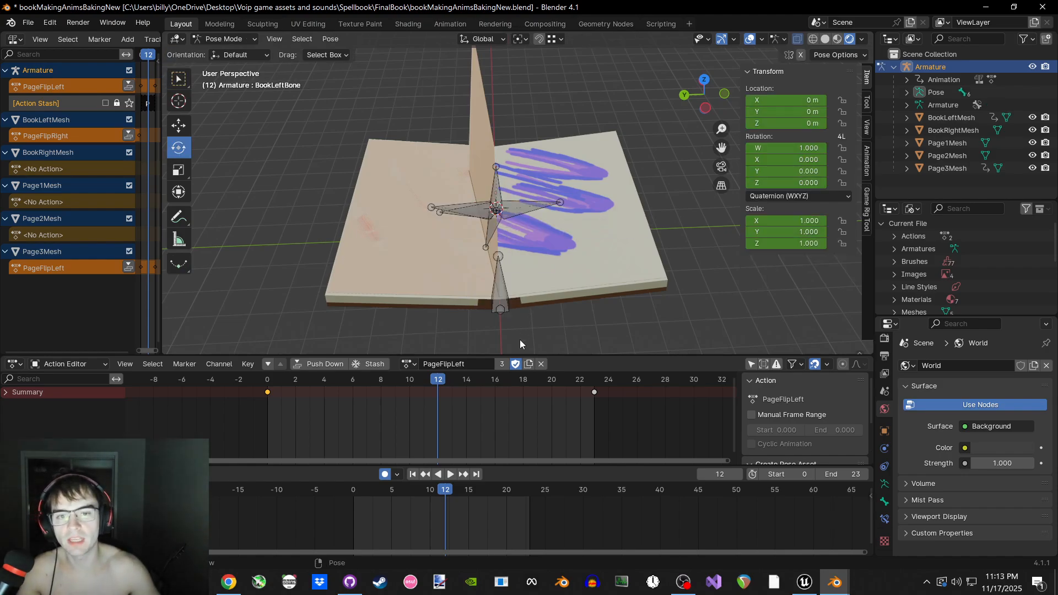
Shift the PageFlipLeft keyframes earlier so the last one lands on frame 0, and return them to frames 0 and 23
key("space")
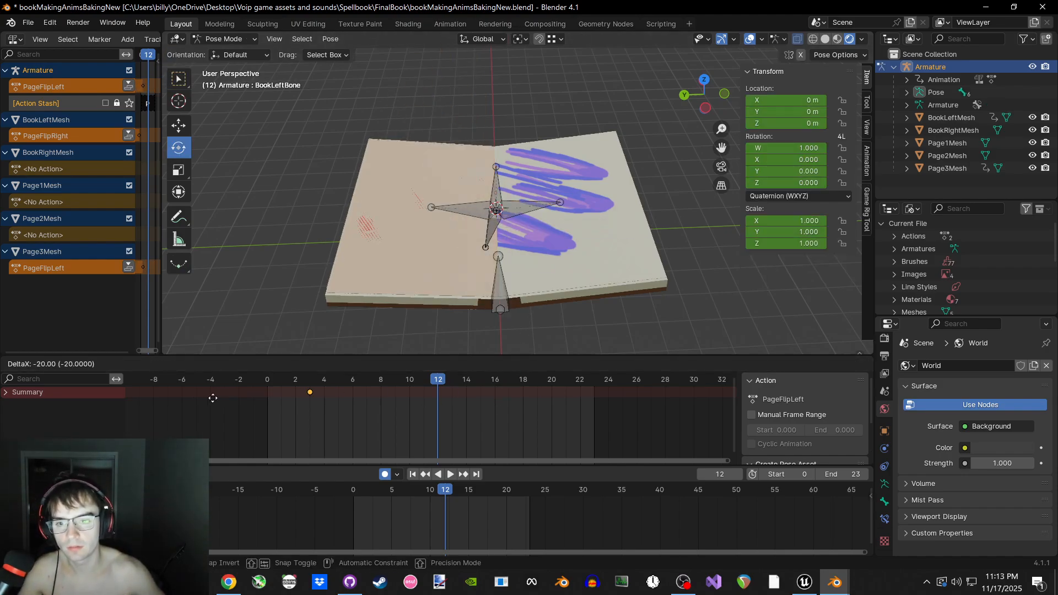
key("space")
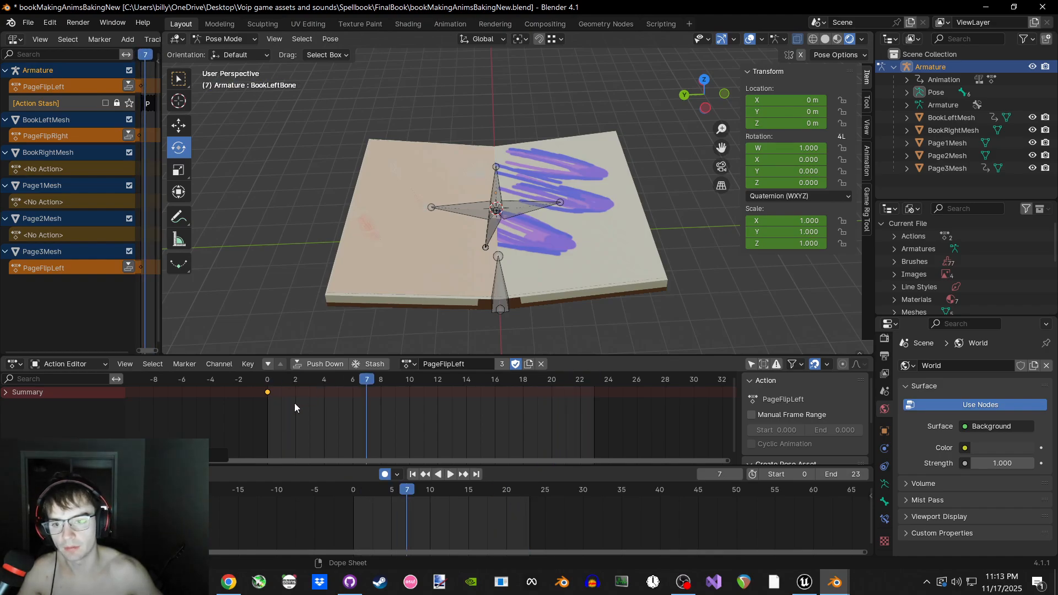
key("g")
left_click(620, 413)
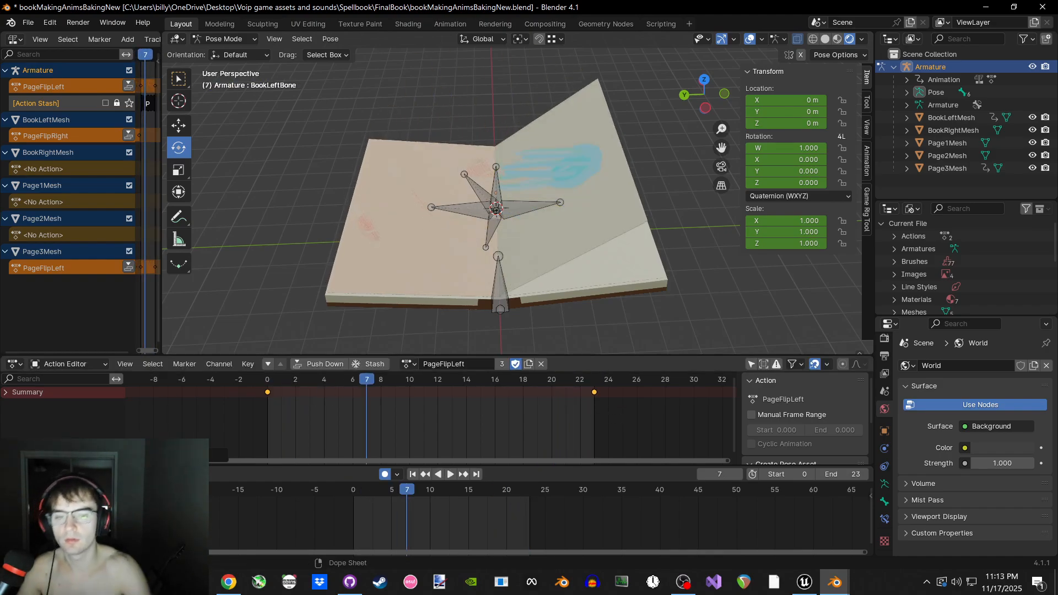
Reverse the PageFlipLeft keyframes by scaling them by -1, and place them back on frames 0 and 23
type("s-1")
key("Return")
key("ctrl+z")
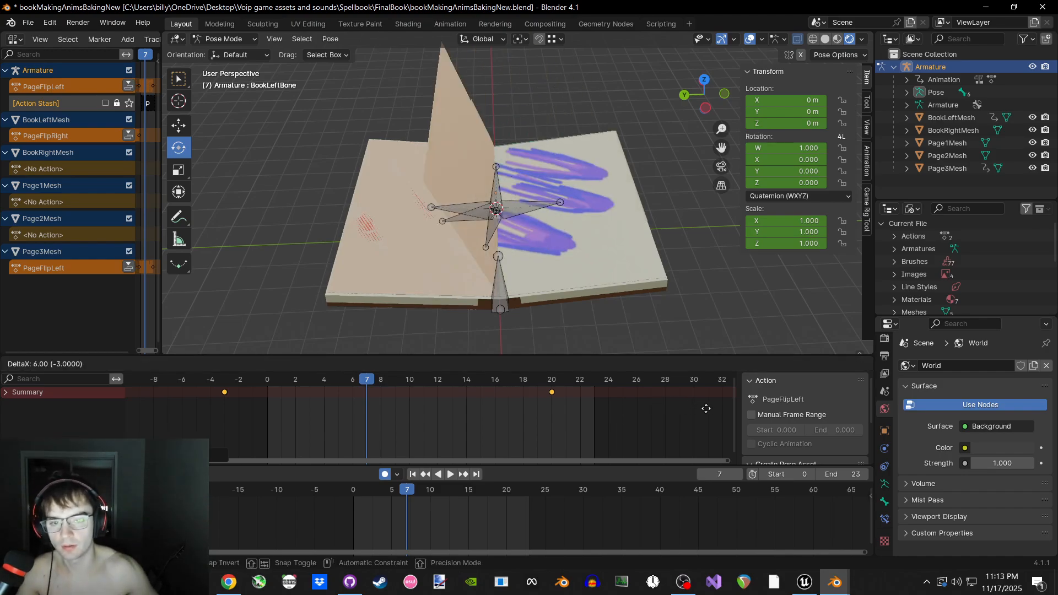
key("space")
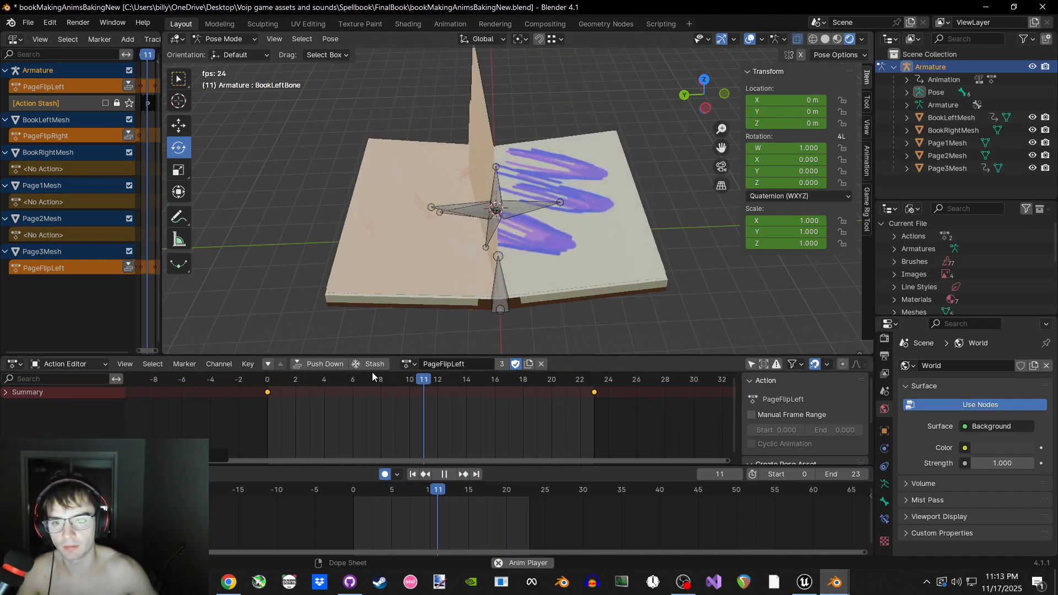
key("space")
Assign the PageFlipRight action to the armature and move its keyframes back to frames 0 and 23
left_click(408, 364)
left_click(433, 393)
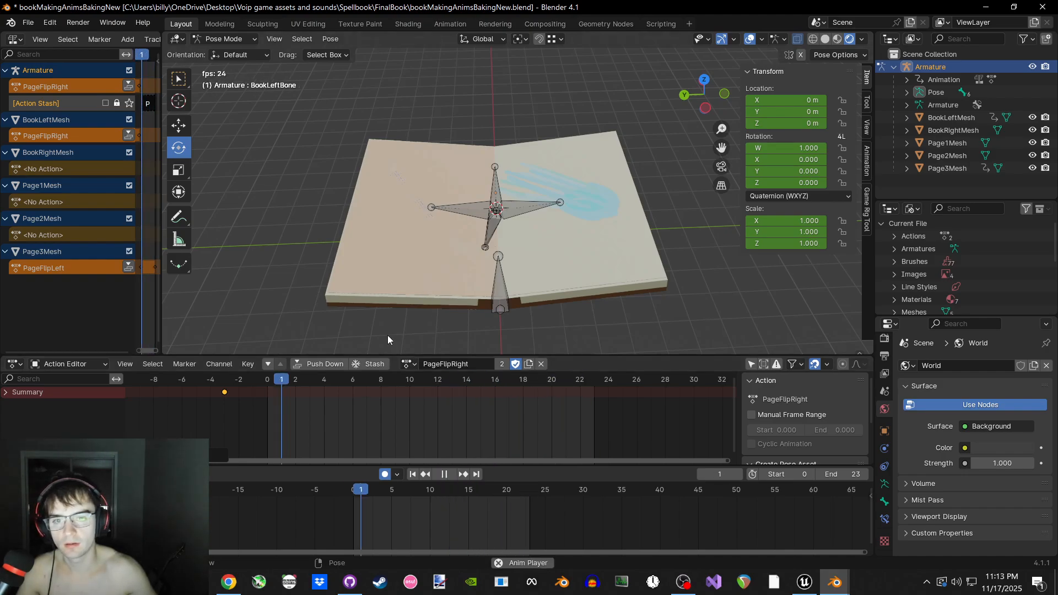
key("g")
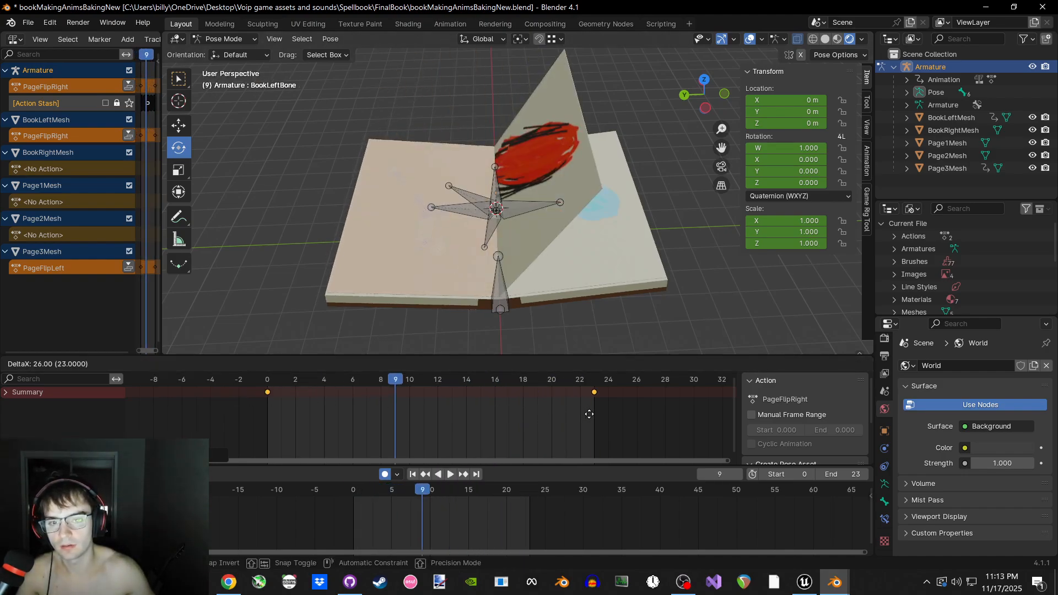
key("Escape")
key("space")
key("space")
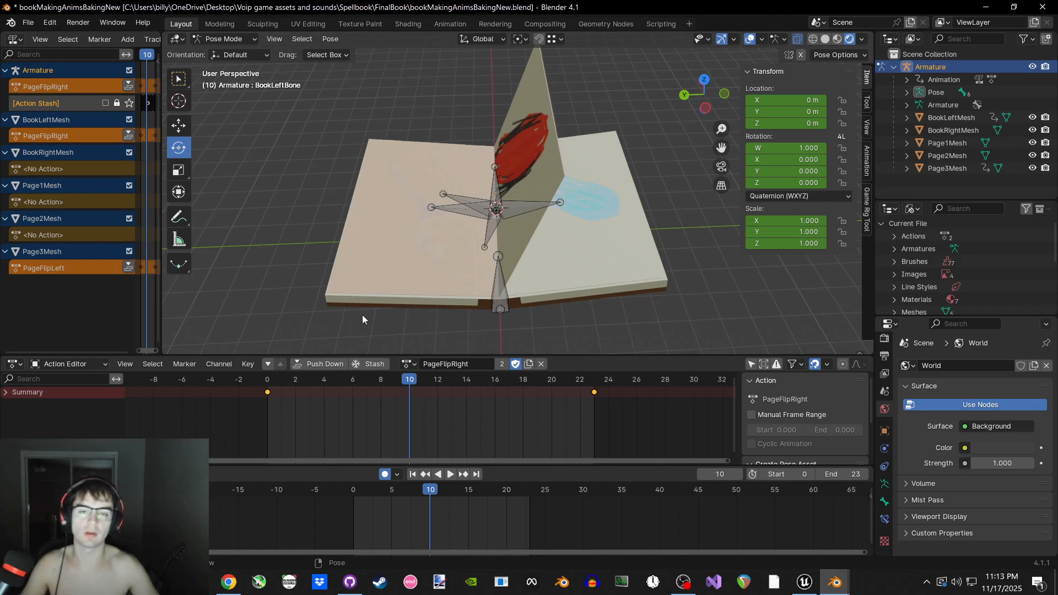
Select Page1Mesh, Page2Mesh and Page3Mesh together and look closely at the fireball page's texture
middle_click_drag(537, 243, 551, 241)
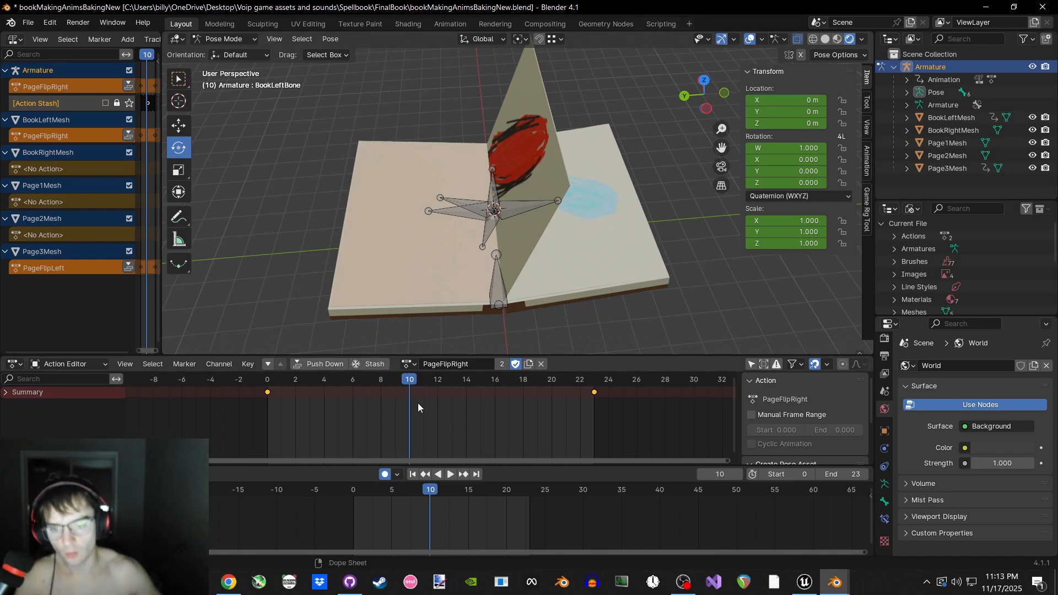
left_click(948, 168)
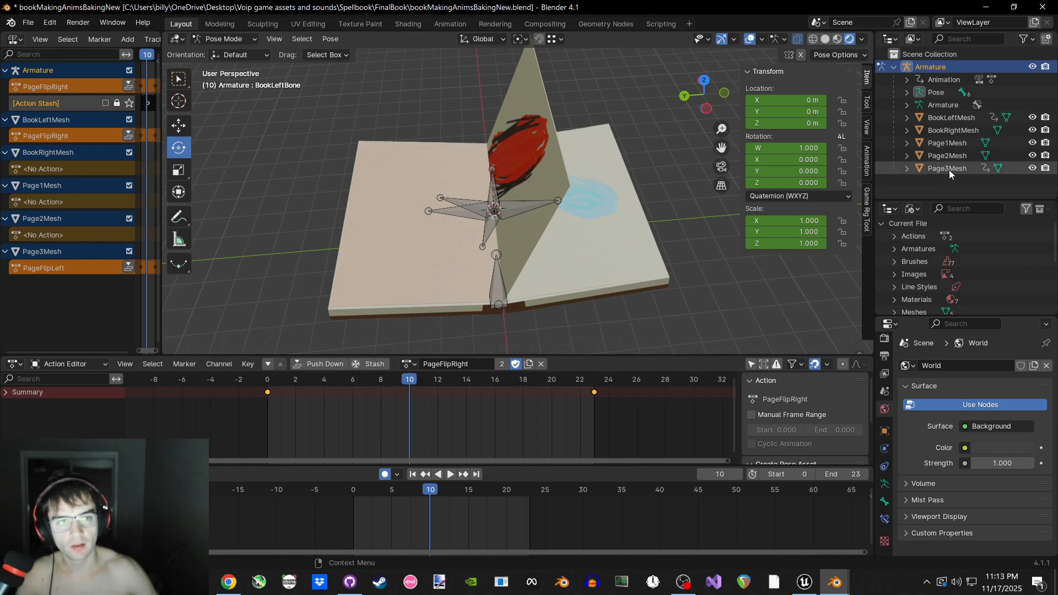
left_click(943, 145, "shift")
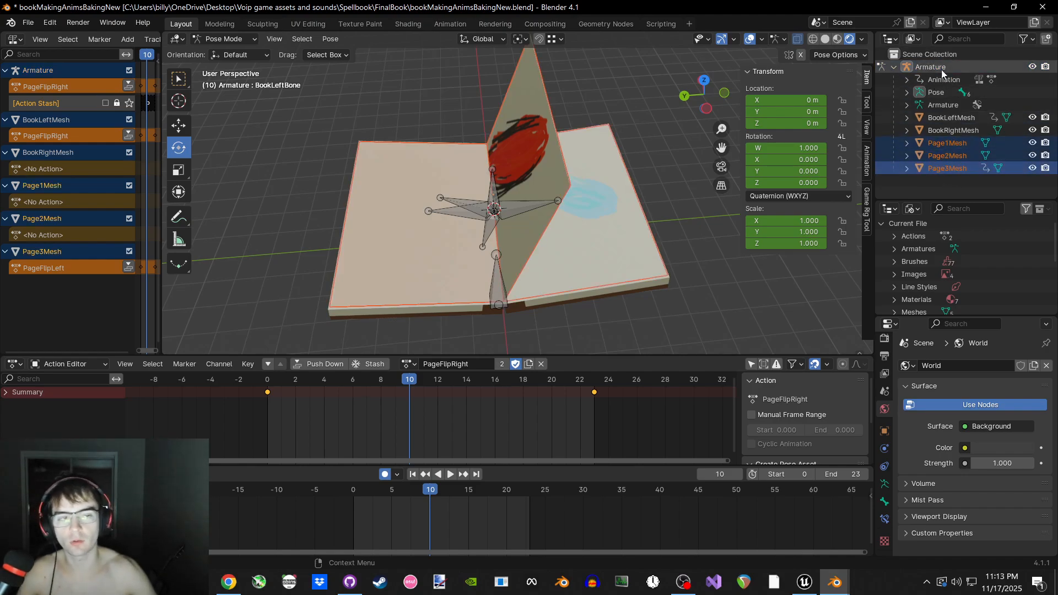
scroll(521, 185, "up", 2)
scroll(504, 147, "up", 2)
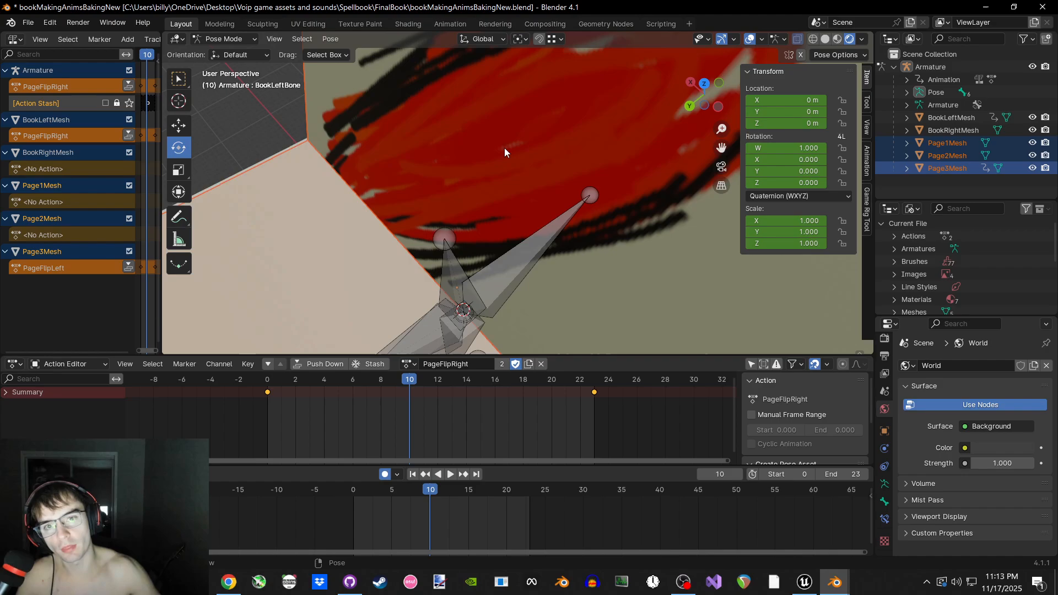
Replace the timeline with the Shader Editor and enlarge it over the Action Editor, with the whole book in view
scroll(504, 147, "down", 5)
middle_click_drag(433, 161, 582, 403)
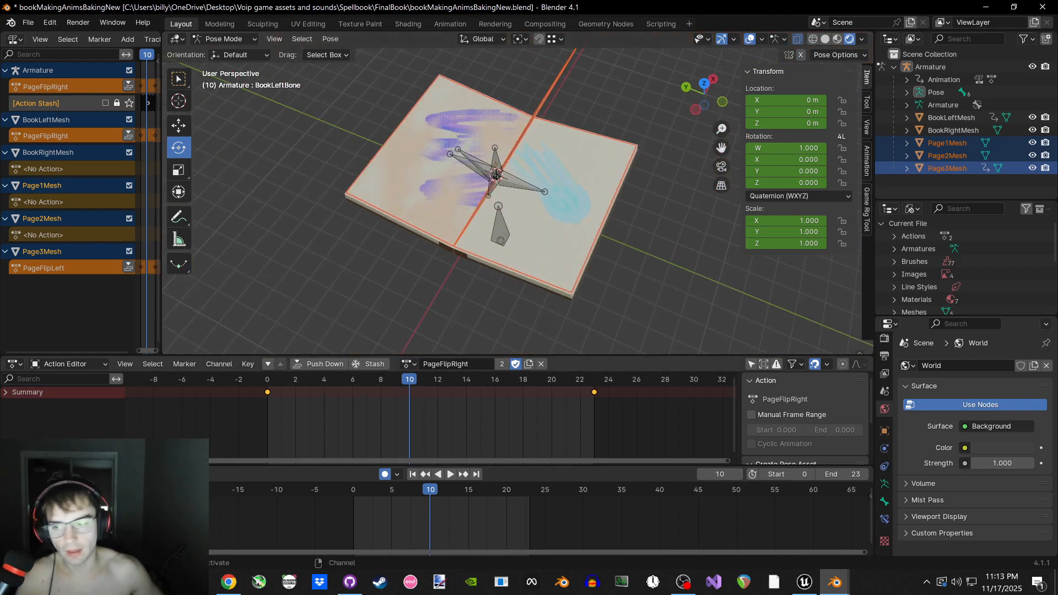
left_click(15, 474)
left_click(56, 432)
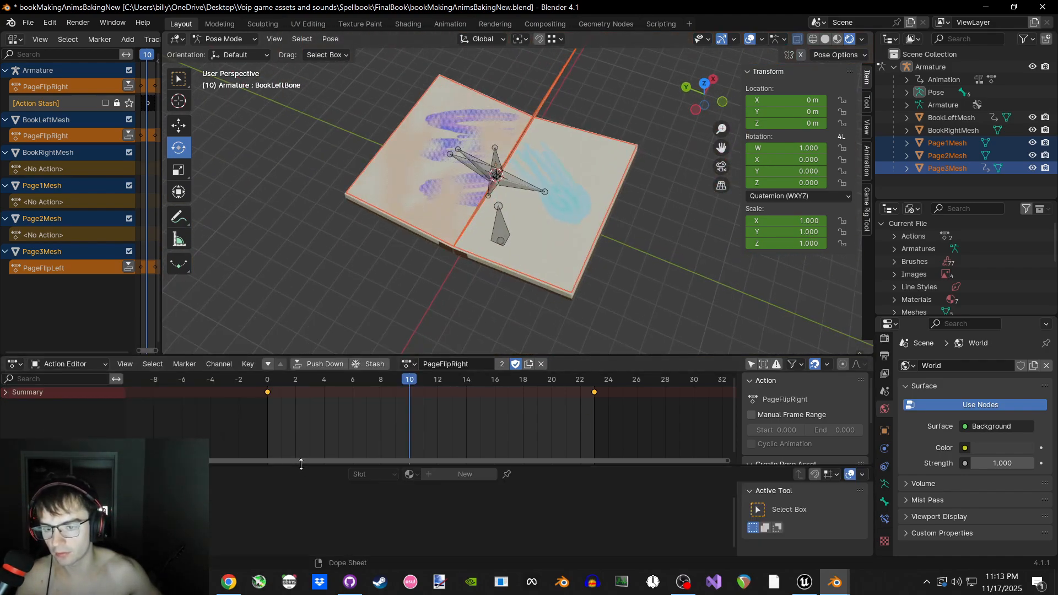
left_click_drag(301, 465, 292, 333)
scroll(920, 273, "down", 4)
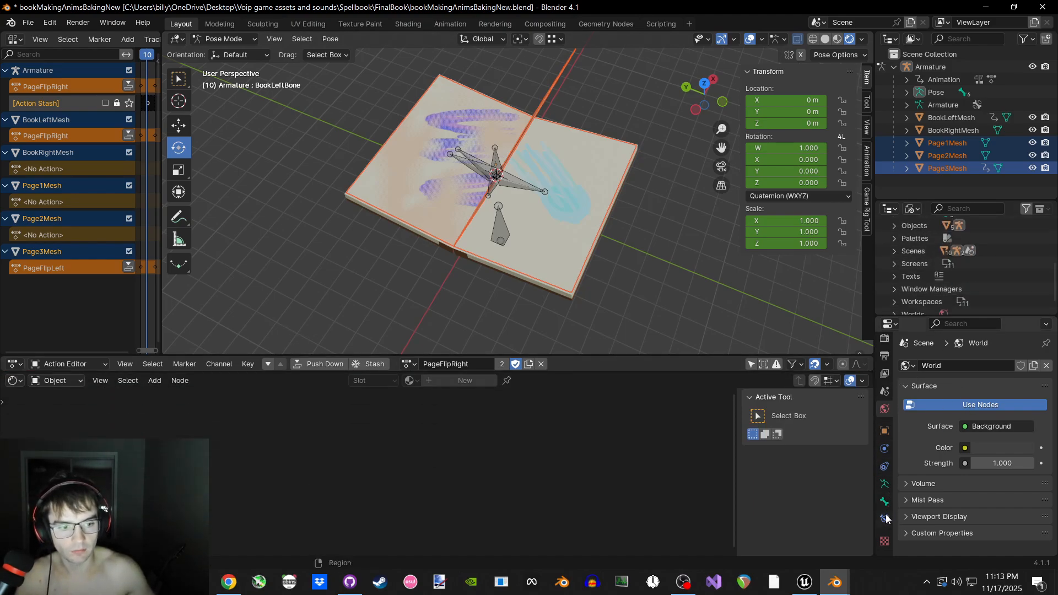
Leave Pose Mode for Object Mode and select only Page1Mesh so its material nodes are shown
scroll(885, 444, "up", 2)
left_click(946, 142)
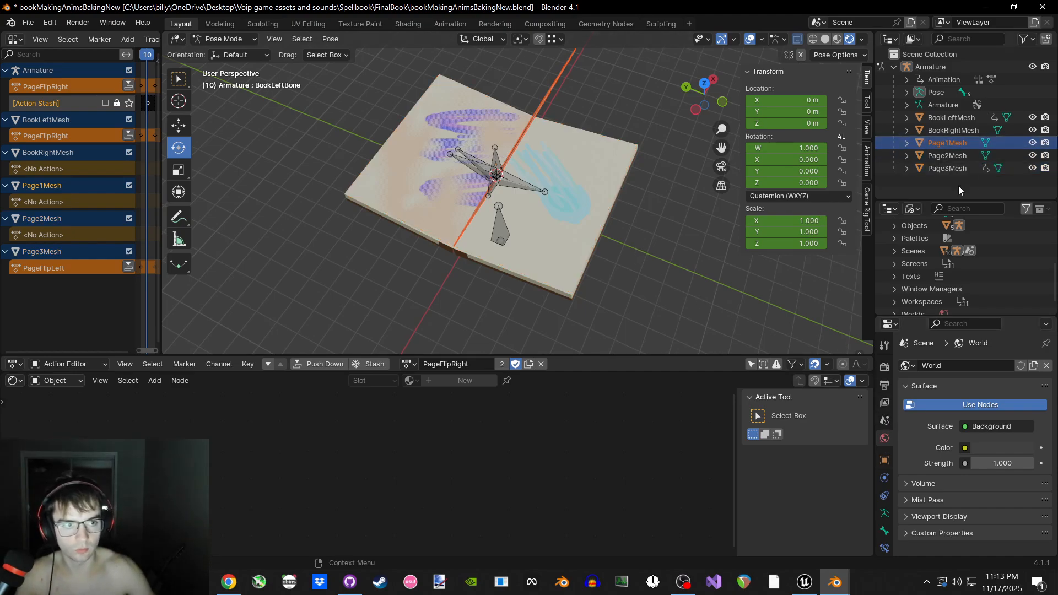
key("ctrl+Tab")
left_click(497, 297)
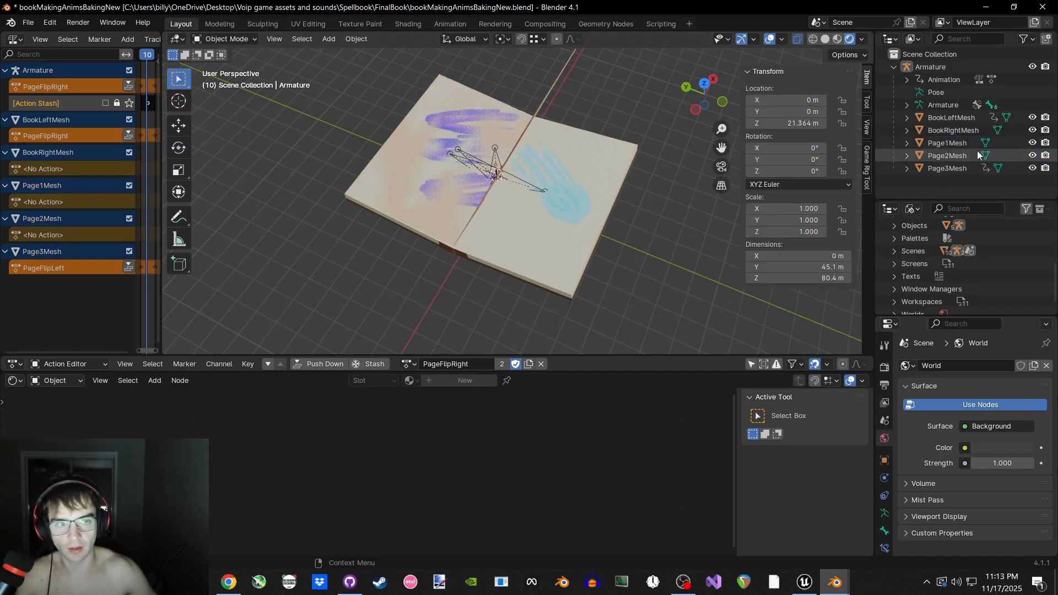
left_click(958, 143)
Examine Page1Material's texture inputs, from the fireball.png image node back through the Mapping and UV Map nodes
middle_click_drag(623, 452, 380, 470)
scroll(542, 451, "down", 4)
scroll(457, 417, "up", 13)
scroll(454, 411, "up", 3)
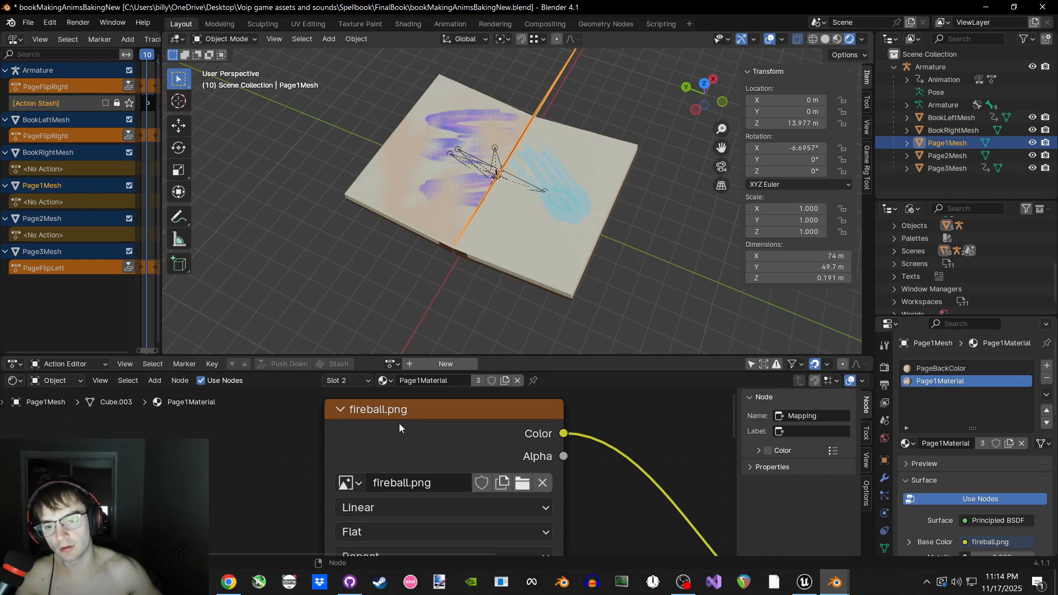
scroll(391, 434, "down", 4)
scroll(391, 434, "up", 2)
left_click(387, 421)
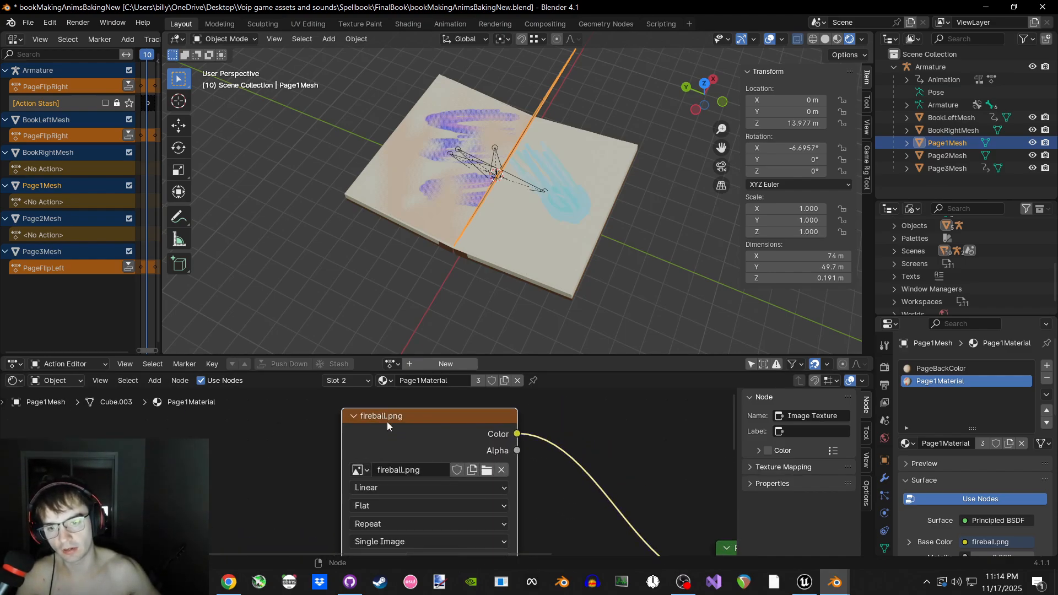
scroll(262, 457, "down", 3)
middle_click_drag(262, 457, 474, 375)
left_click(253, 484)
scroll(252, 483, "up", 2)
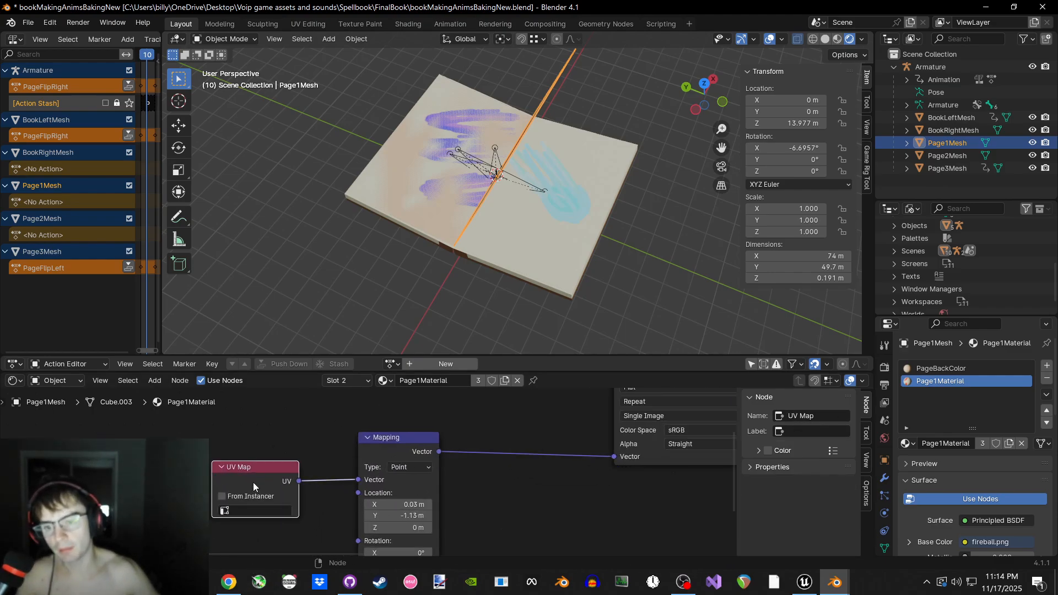
Compare the fireball page in the 3D view with the Mapping values and the chain through Principled BSDF to Material Output
middle_click_drag(389, 251, 426, 259)
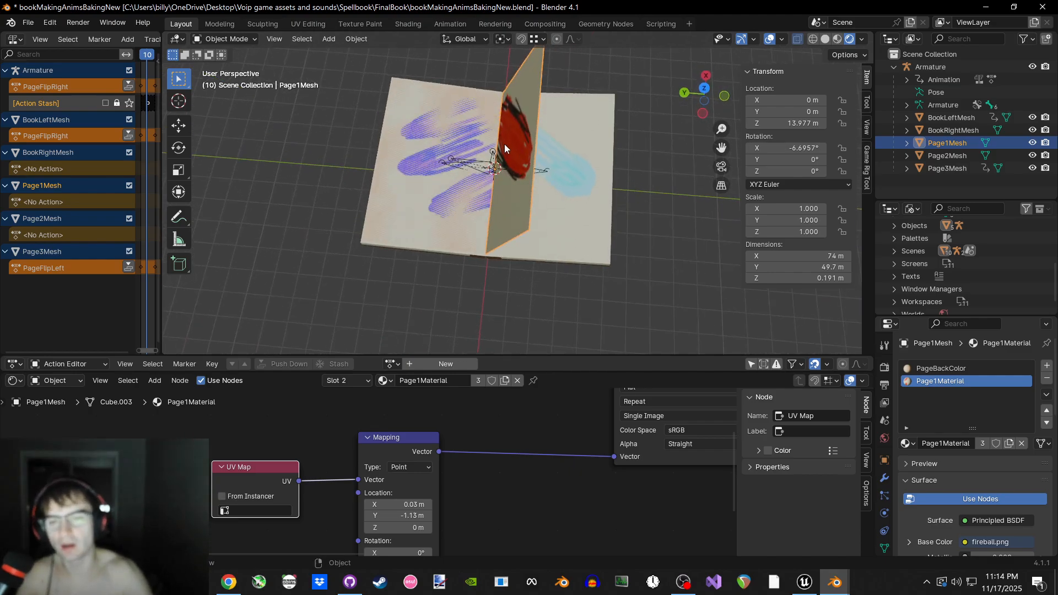
middle_click_drag(504, 143, 534, 160)
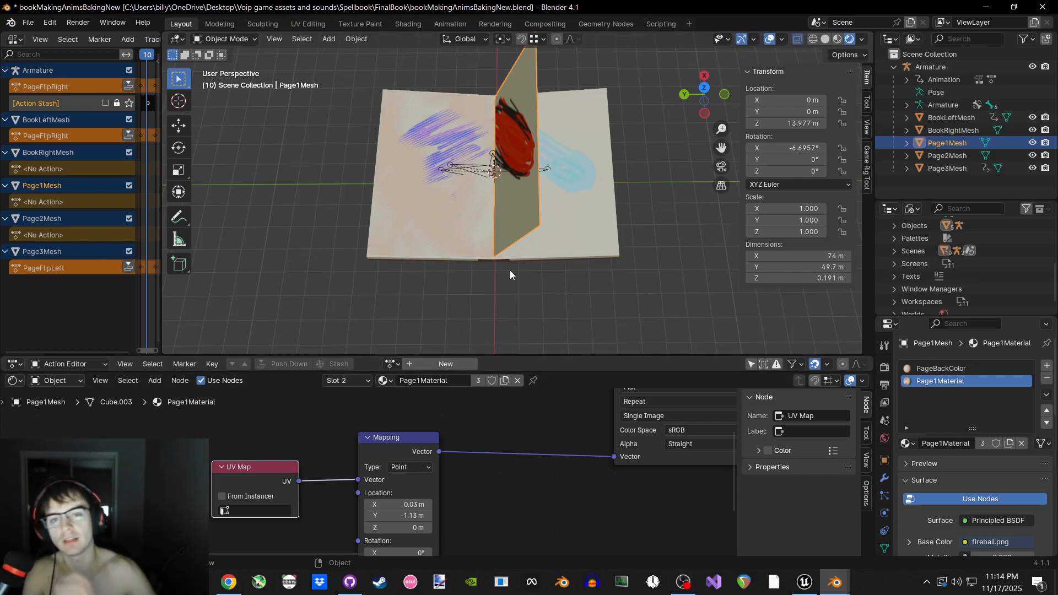
middle_click_drag(510, 270, 447, 336)
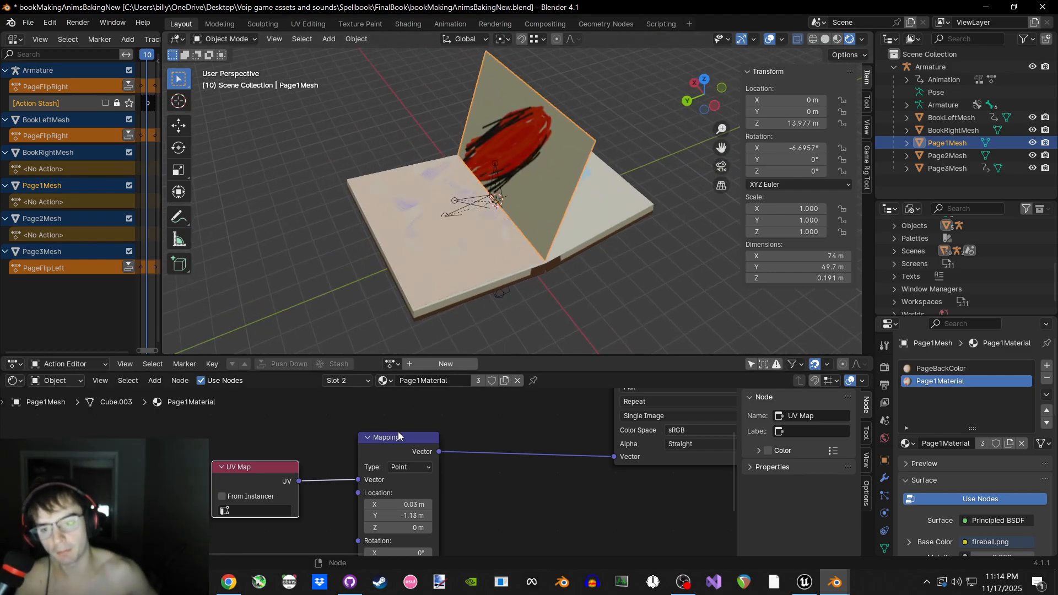
scroll(377, 439, "down", 2)
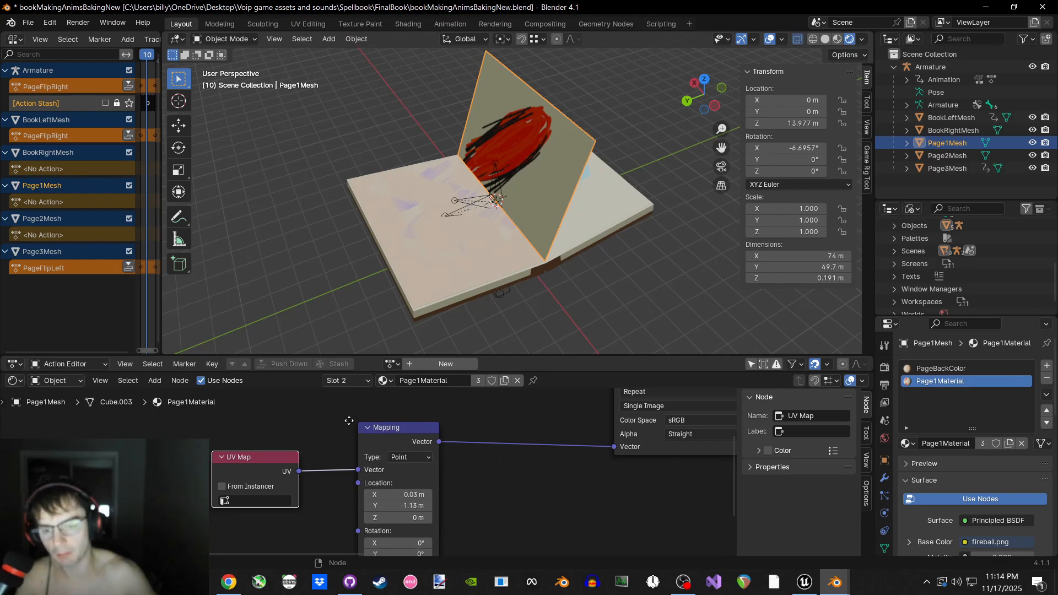
middle_click_drag(362, 488, 361, 448)
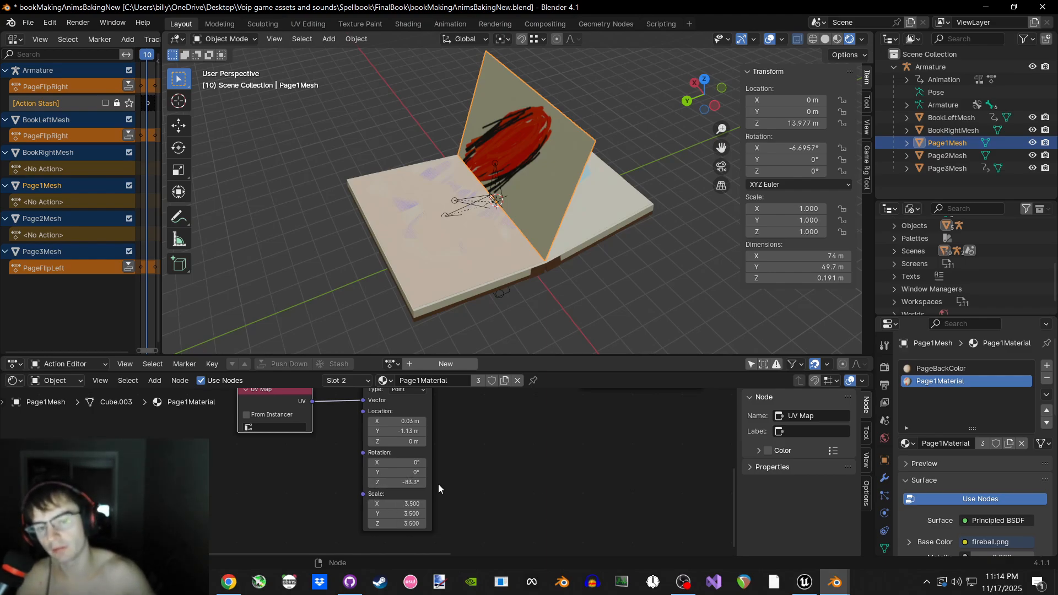
scroll(454, 494, "down", 3)
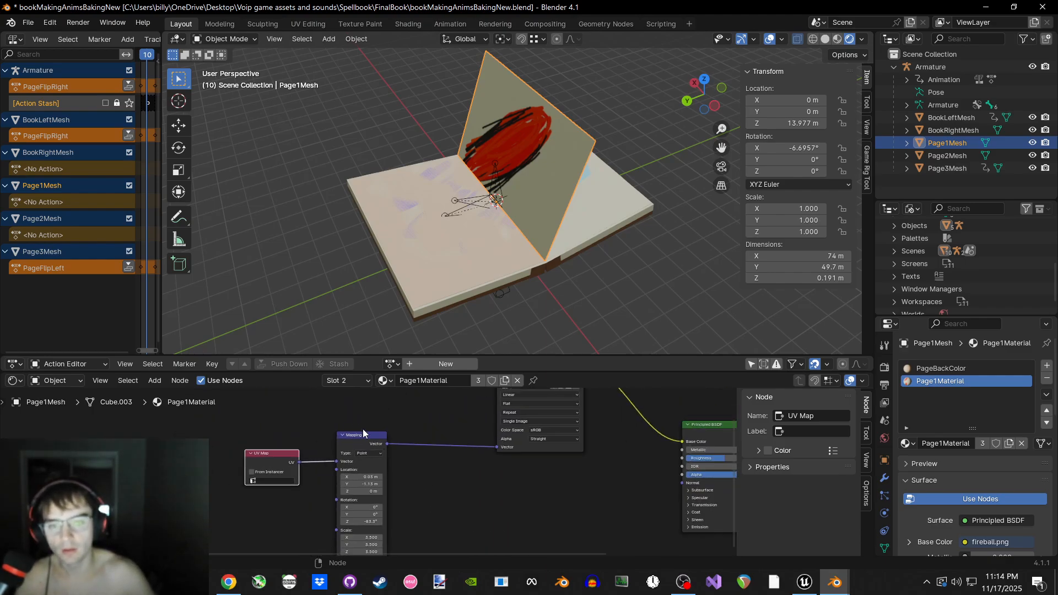
middle_click_drag(473, 453, 351, 526)
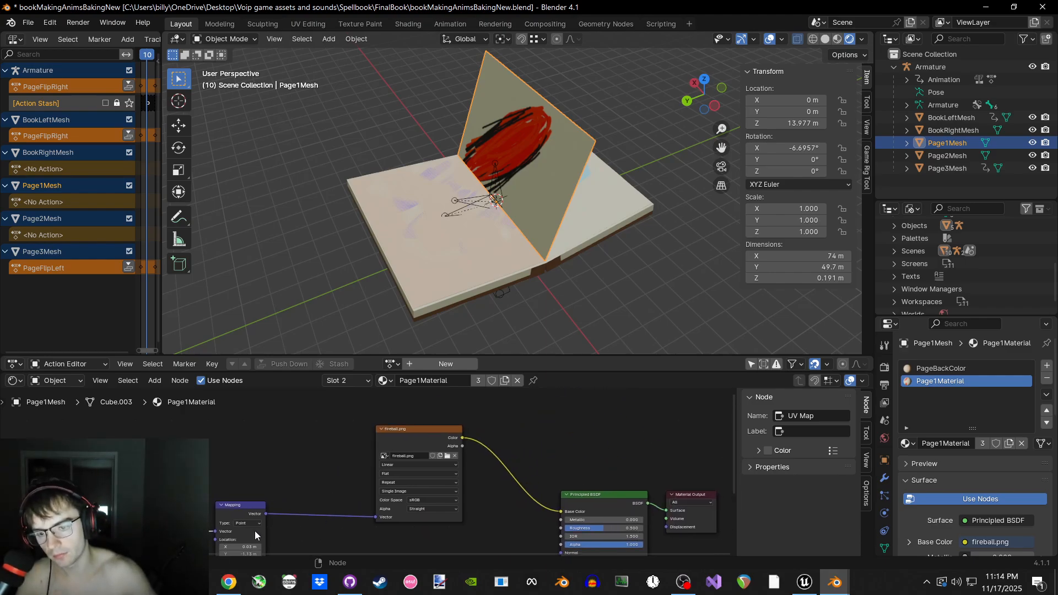
middle_click_drag(460, 498, 267, 459)
scroll(412, 490, "up", 2)
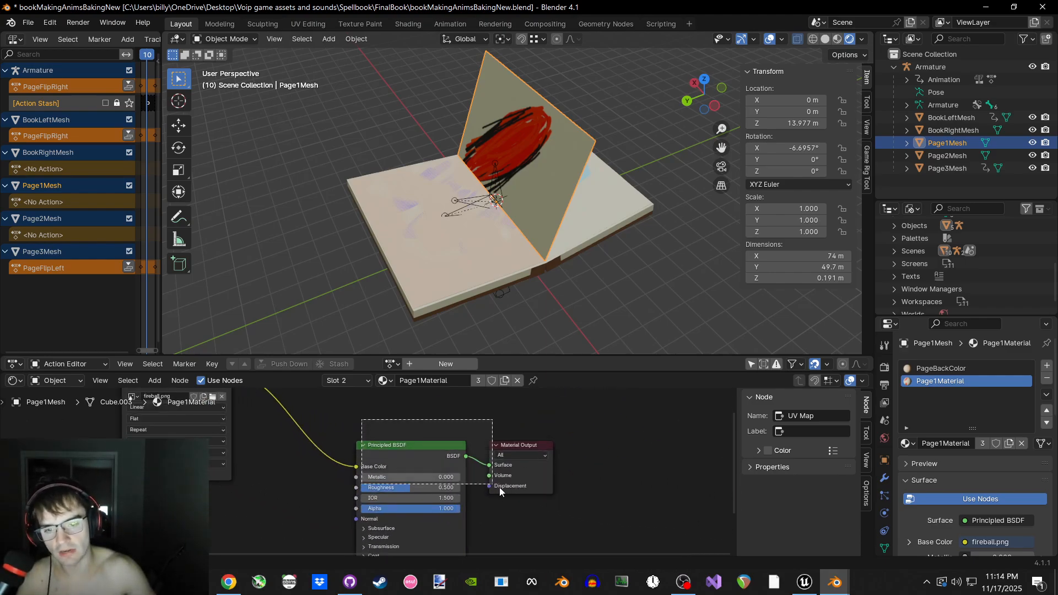
left_click_drag(427, 409, 591, 525)
left_click(590, 525)
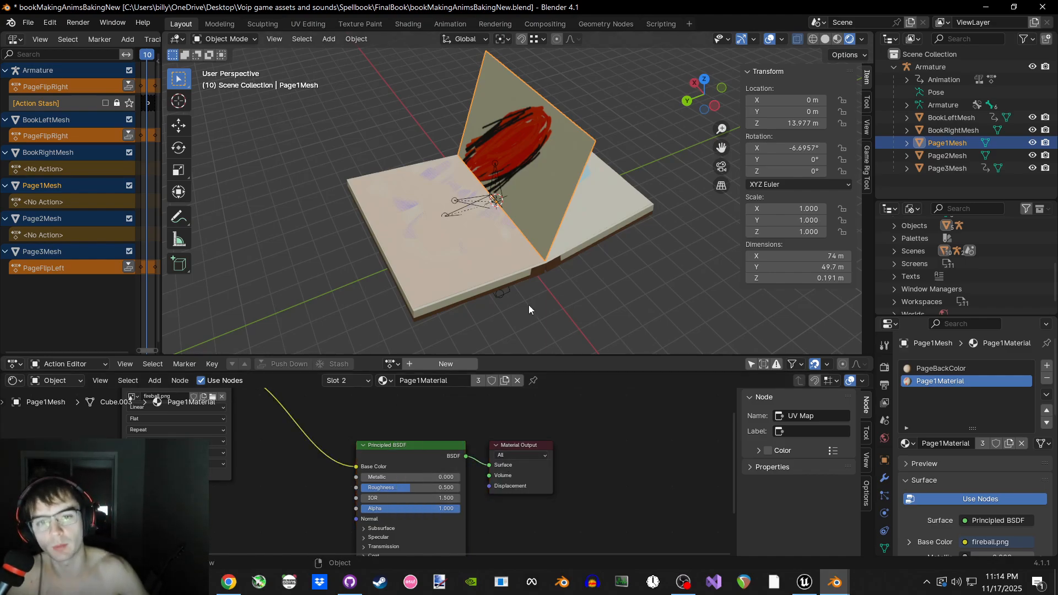
Disconnect the fireball.png colour from the Principled BSDF's Base Color, and restore the link
left_click_drag(359, 467, 289, 468)
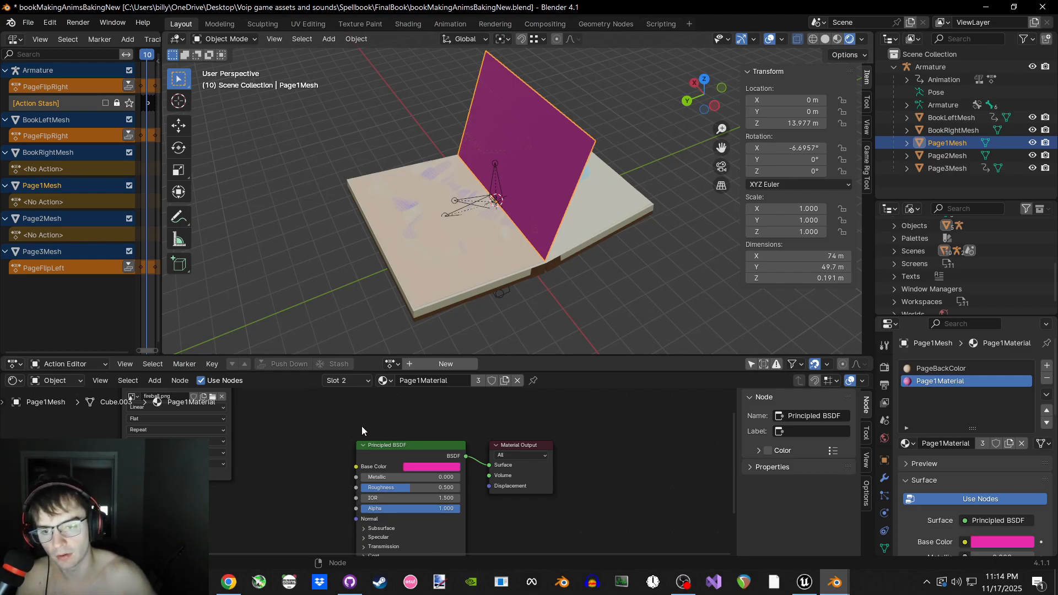
middle_click_drag(361, 425, 456, 473)
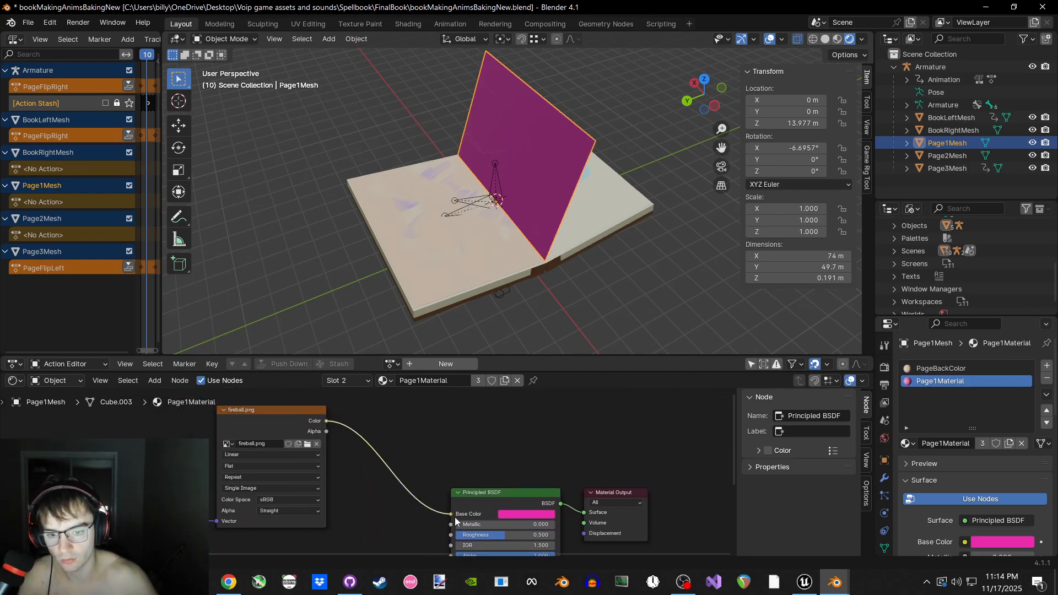
left_click_drag(454, 516, 453, 515)
mouse_move(497, 291)
middle_mouse_down()
mouse_move(438, 292)
mouse_move(518, 283)
mouse_move(487, 293)
middle_mouse_up()
scroll(449, 466, "down", 2)
scroll(448, 466, "down", 1)
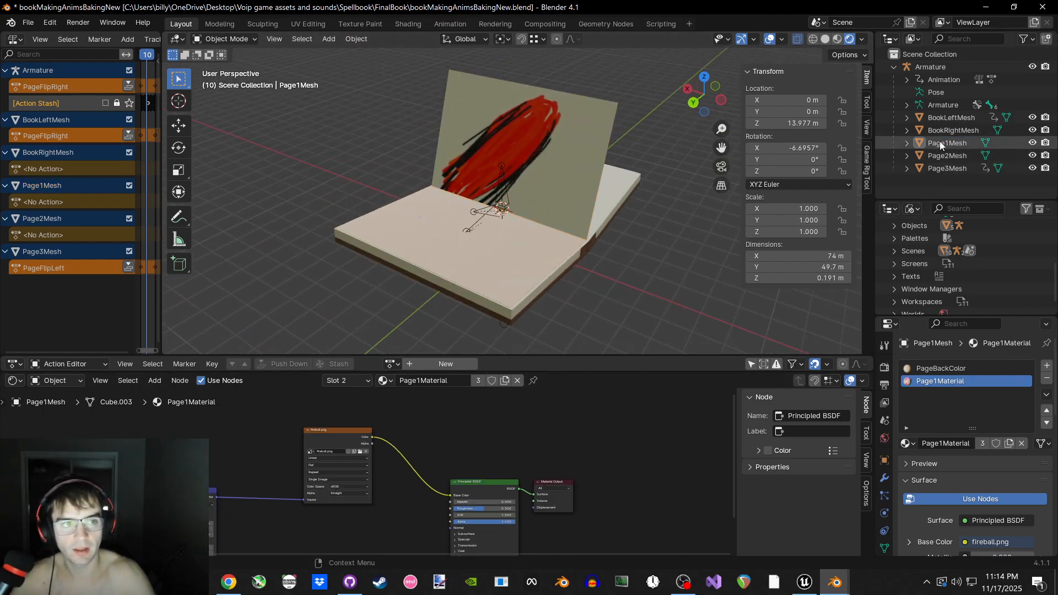
Start an FBX export of Page1Mesh named BadFireballTestTexture, using the 01UnrealNLAExport preset
left_click(48, 22)
mouse_move(28, 22)
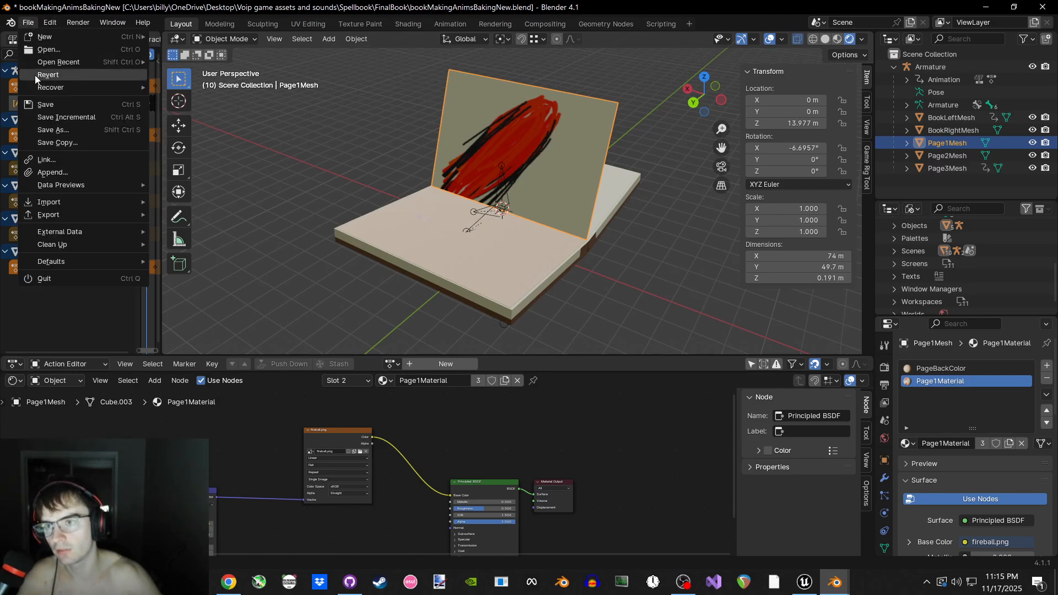
mouse_move(48, 215)
left_click(183, 340)
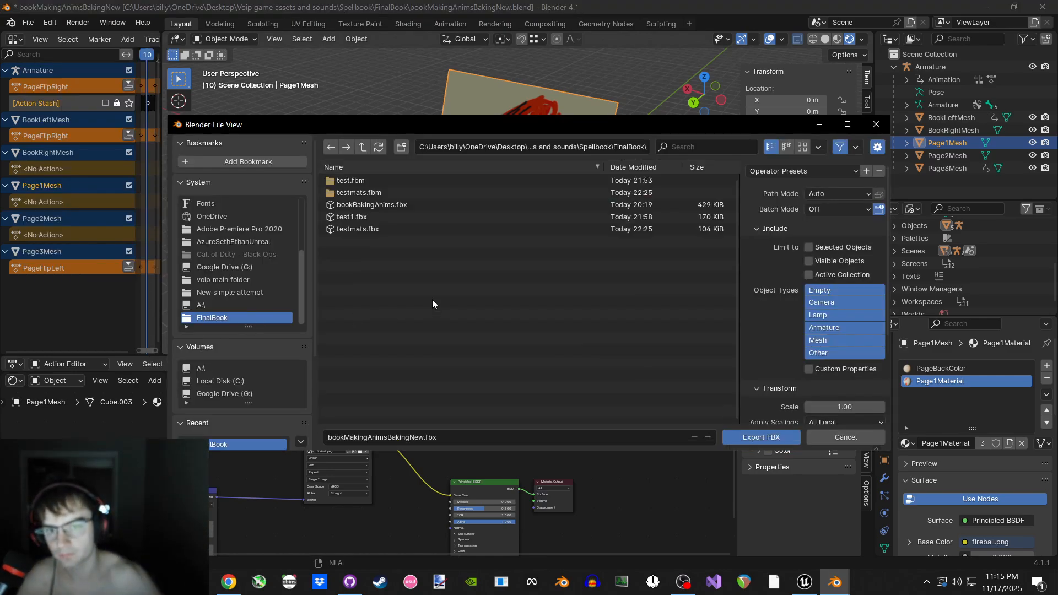
left_click(482, 436)
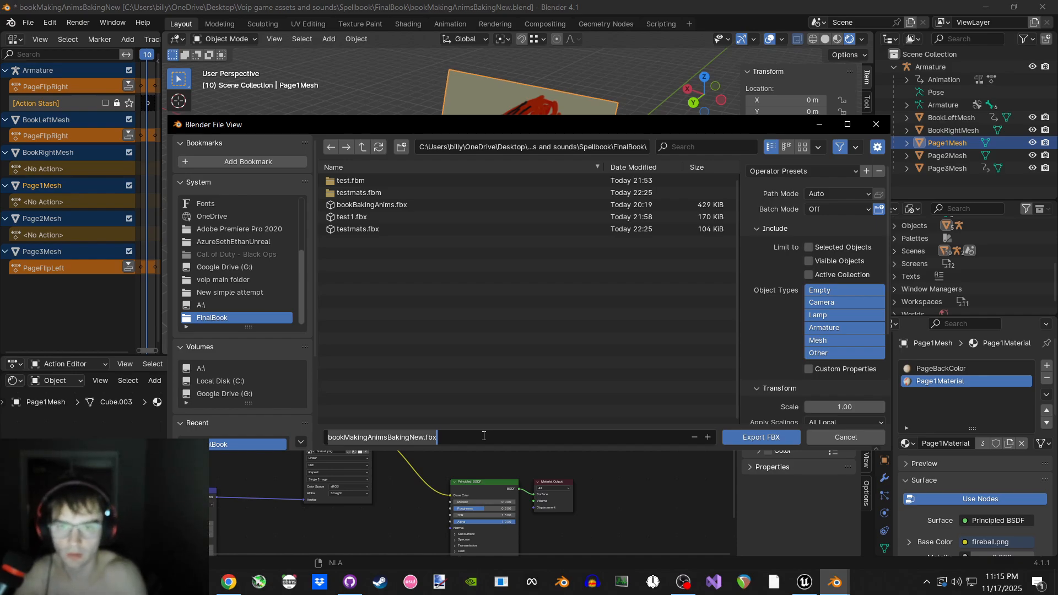
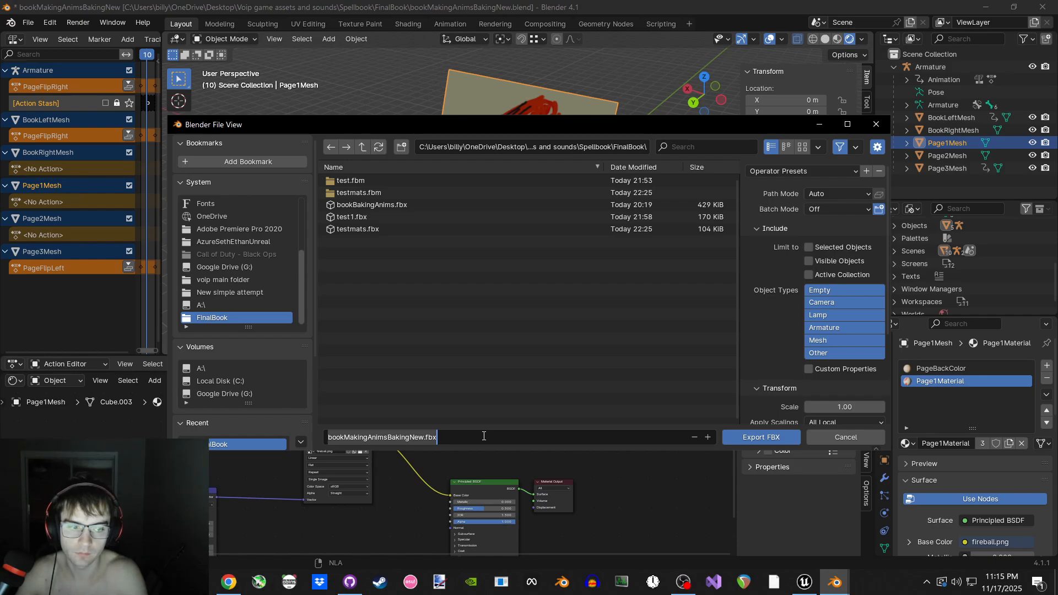
type("BadFireballTestTexture")
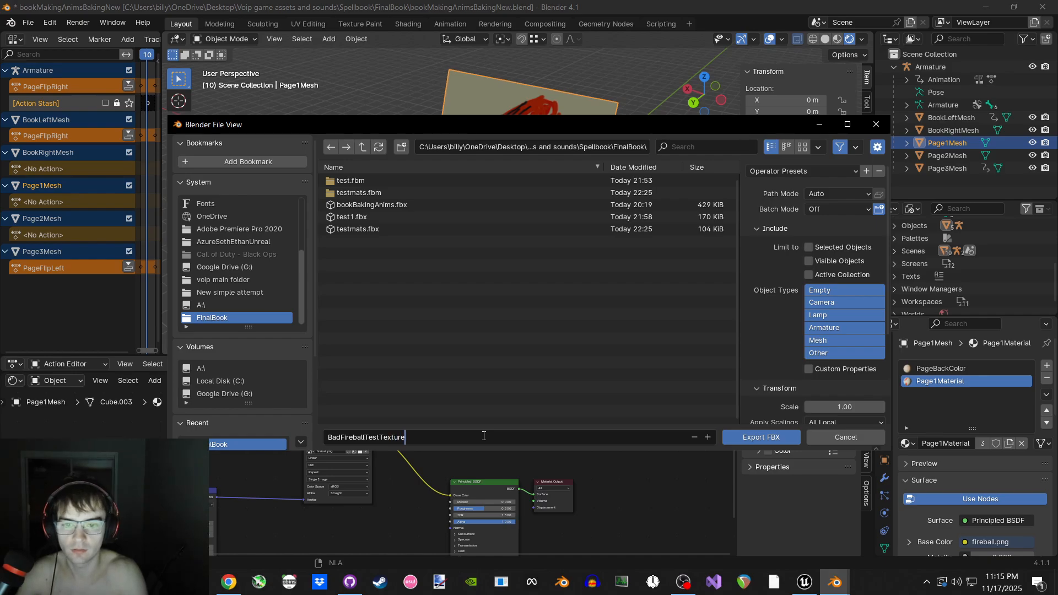
left_click(800, 171)
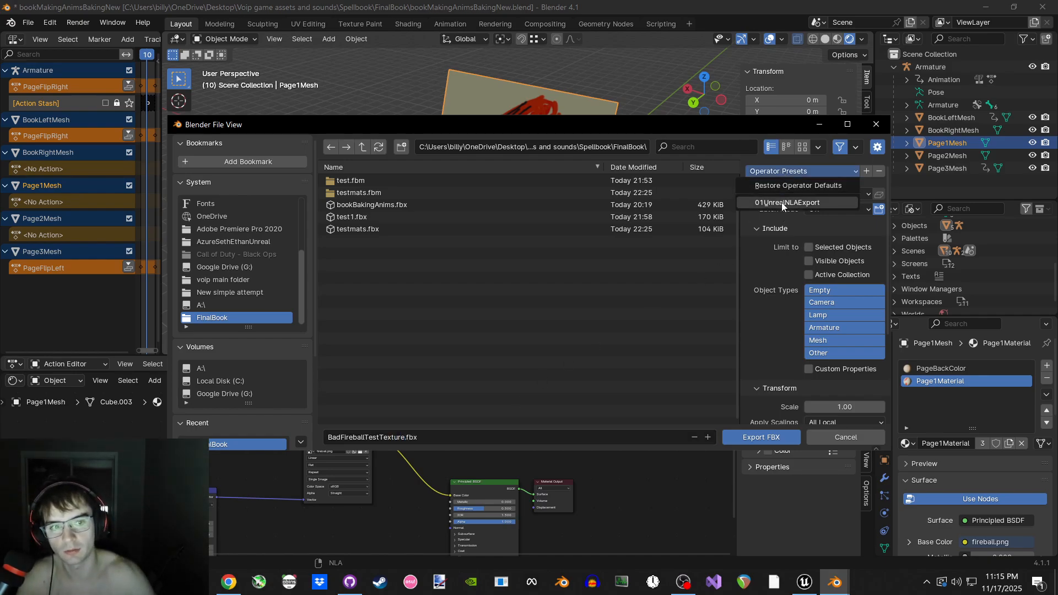
left_click(821, 208)
Review the FBX export's Include, Transform, Bake Animation, Armature and Geometry settings
scroll(789, 270, "down", 5)
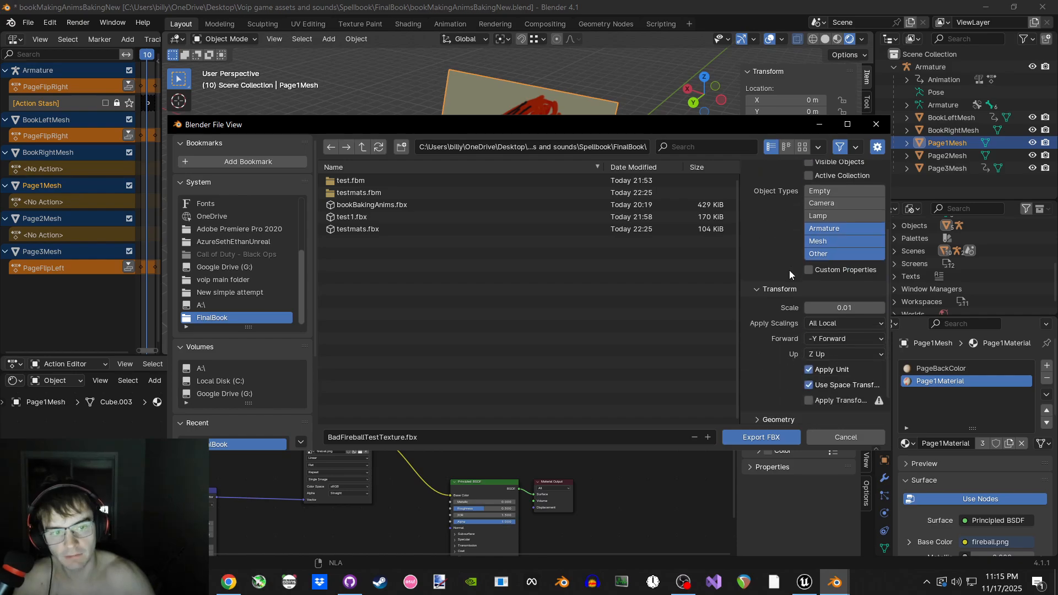
scroll(789, 270, "up", 5)
scroll(782, 286, "down", 5)
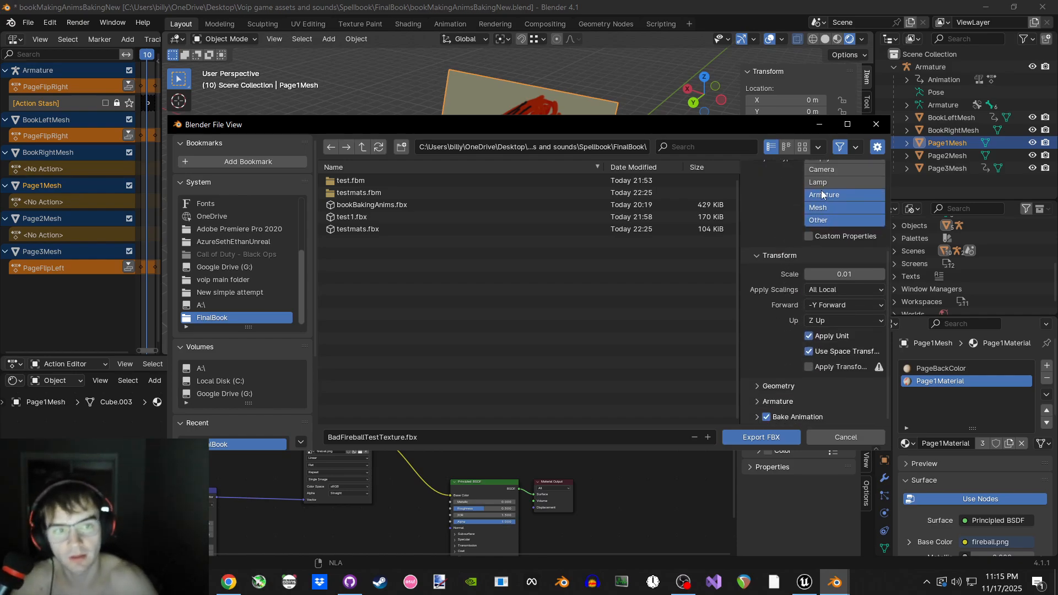
scroll(818, 209, "up", 2)
scroll(807, 254, "down", 2)
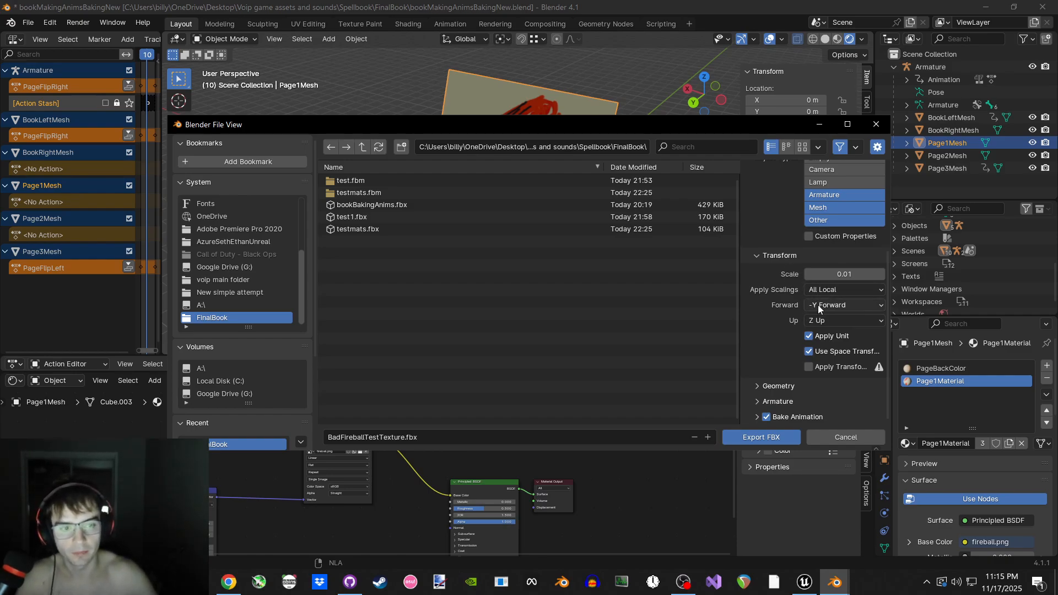
left_click(759, 416)
scroll(761, 380, "down", 4)
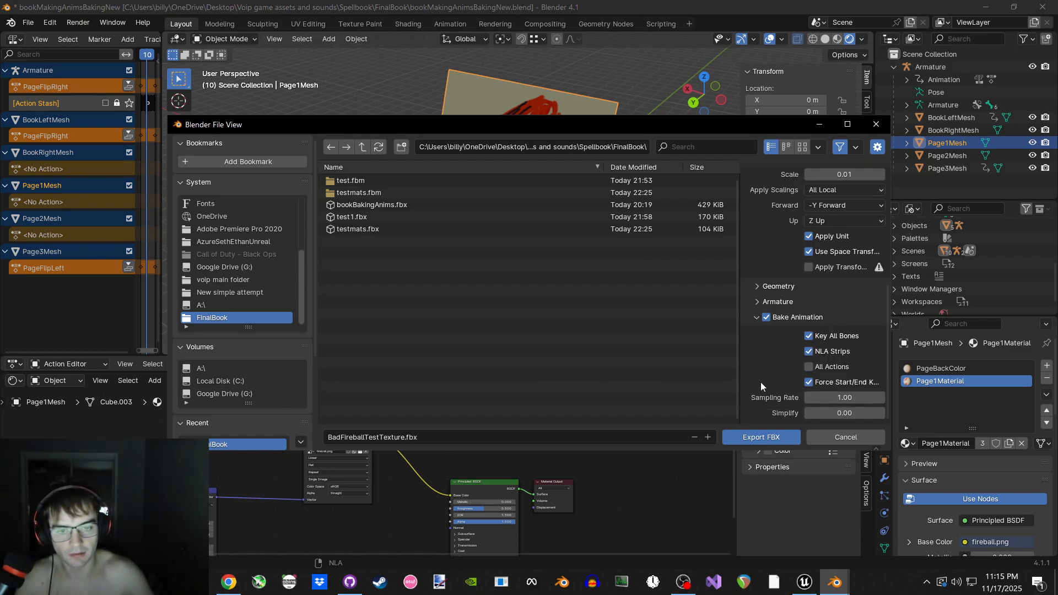
scroll(788, 353, "up", 2)
left_click(774, 326)
scroll(773, 330, "down", 1)
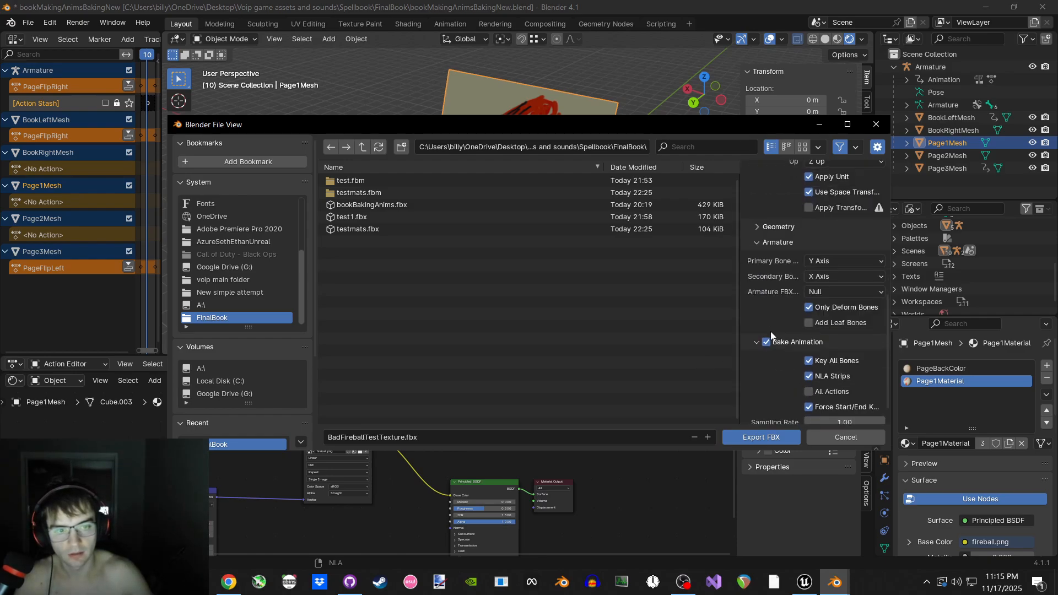
left_click(775, 303)
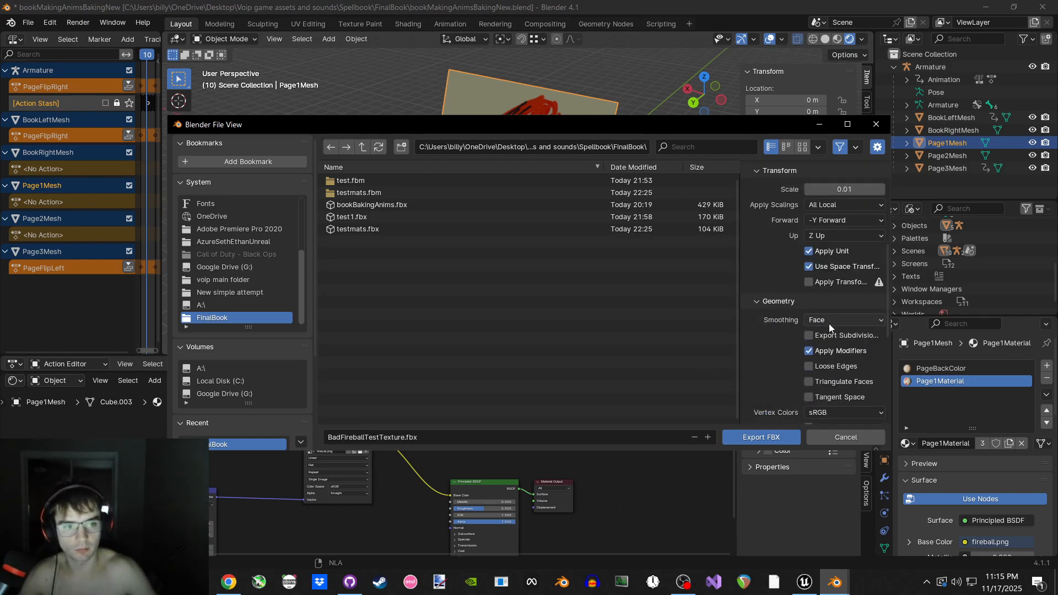
Export BadFireballTestTexture.fbx into the FinalBook folder, and switch to File Explorer showing that folder
scroll(817, 324, "up", 8)
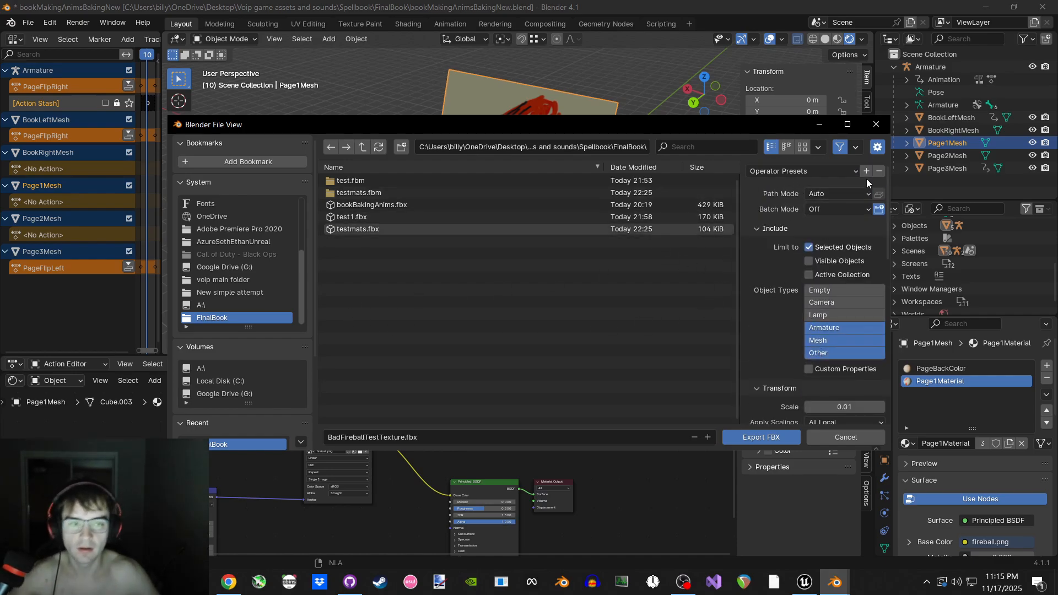
left_click(759, 438)
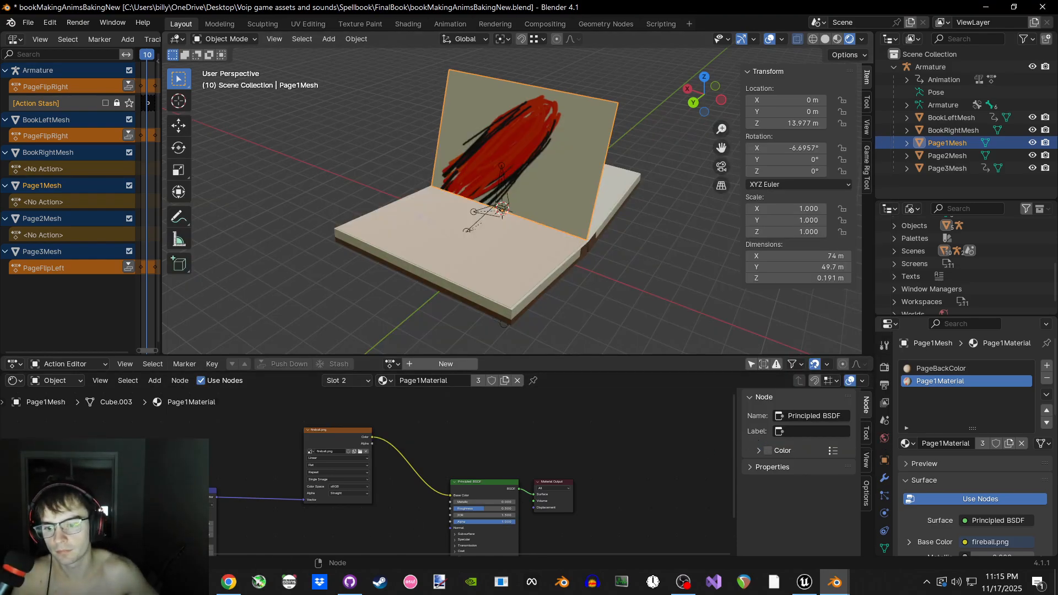
left_click(804, 582)
key("alt+Tab")
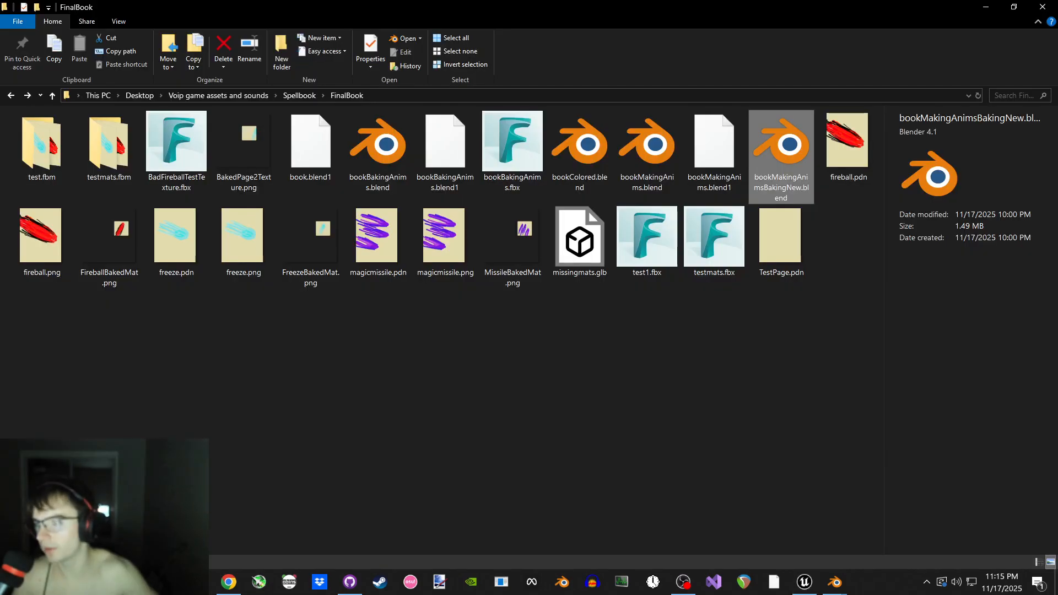
Switch to Unreal, preview BadFireballTestTexture.fbx and import it into the 11-17-25-BookTextureTest folder with Import Static Meshes off
key("alt+Tab")
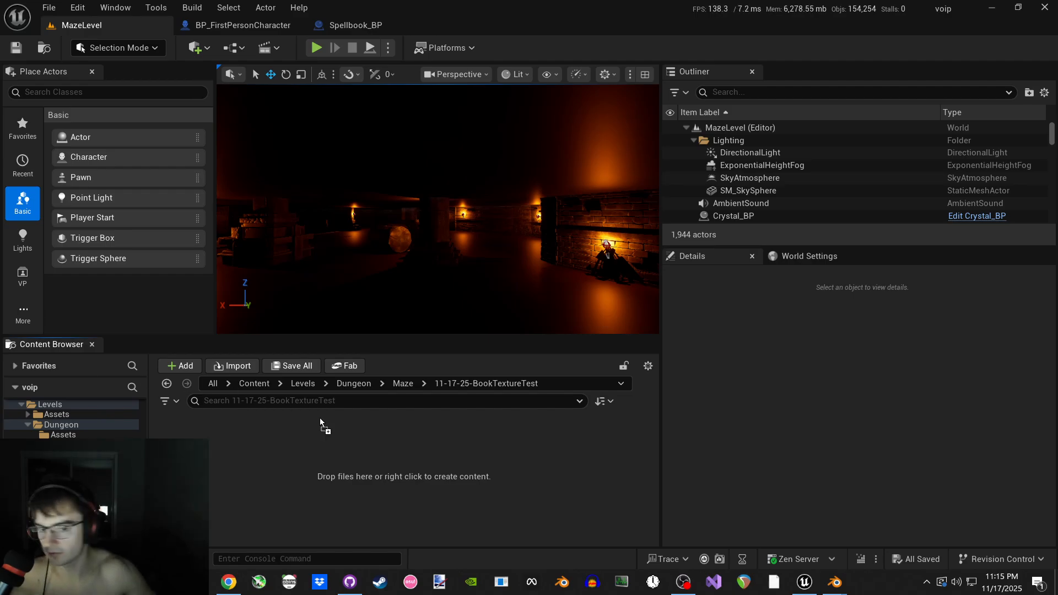
scroll(398, 323, "down", 15)
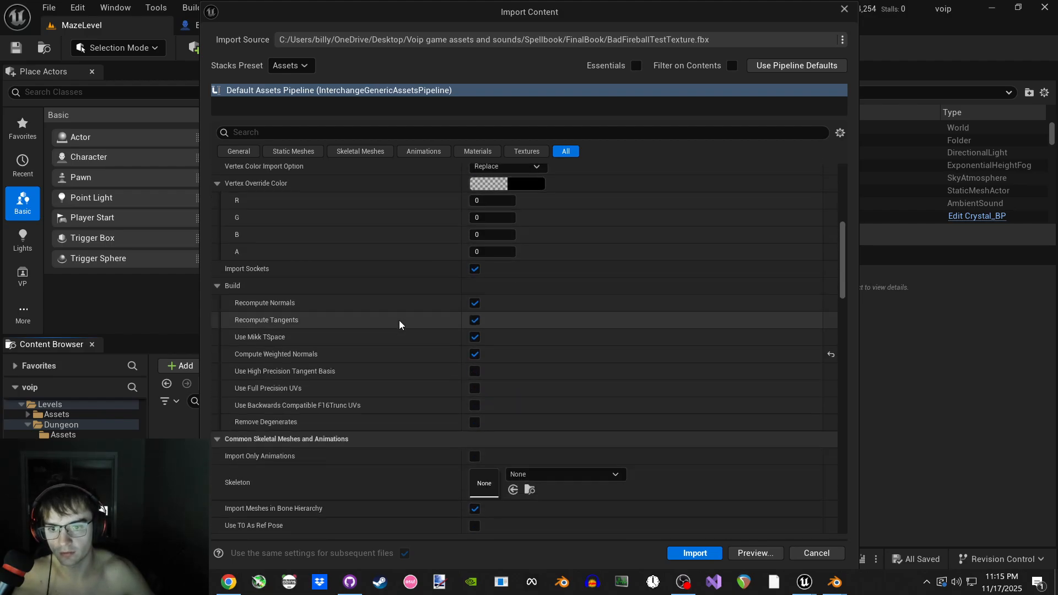
left_click(753, 552)
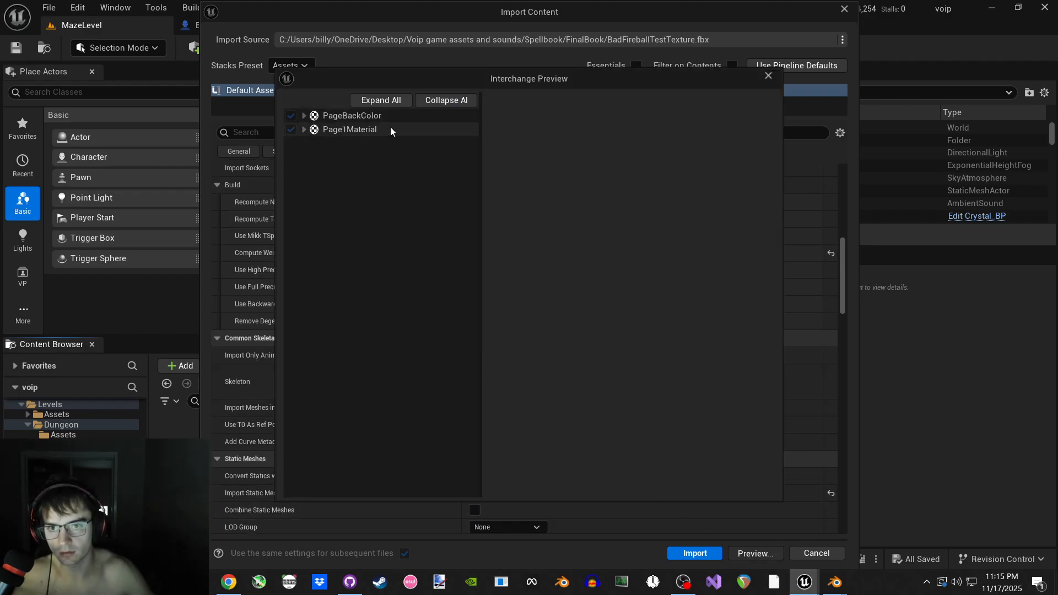
left_click(769, 75)
left_click(694, 553)
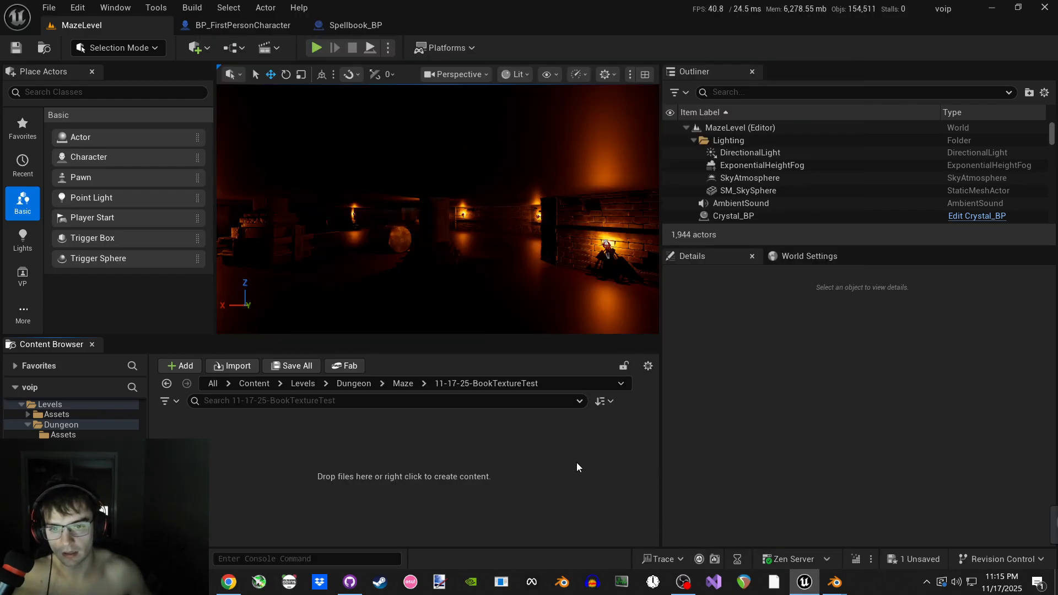
left_click(501, 416)
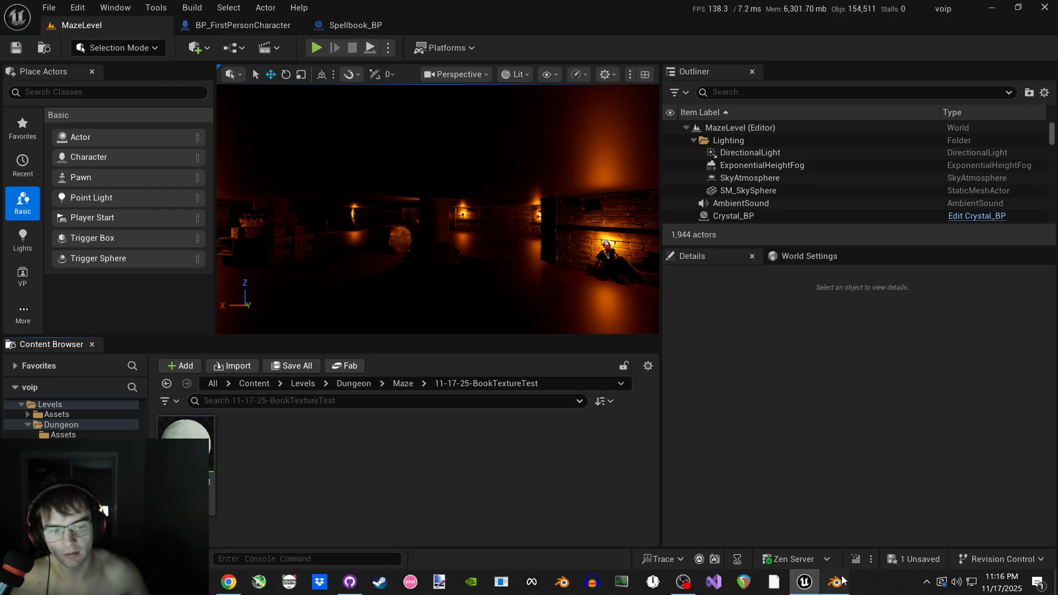
Switch to Blender and compare the open bookBakingAnims and bookMakingAnimsBakingNew files, examining the fireball page and the exported FBX file
mouse_move(835, 581)
left_click(795, 523)
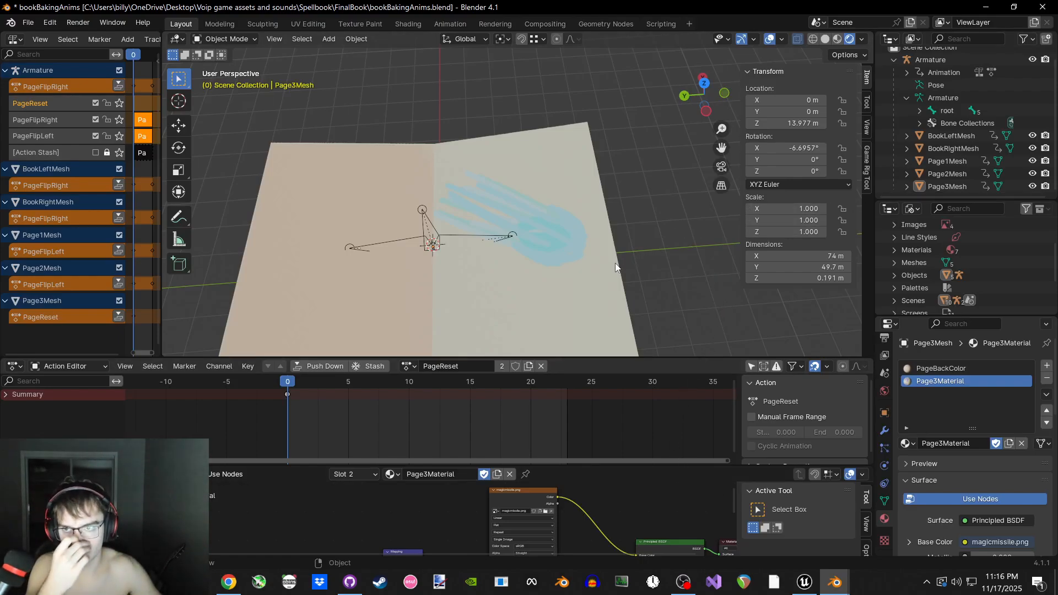
mouse_move(835, 581)
left_click(878, 526)
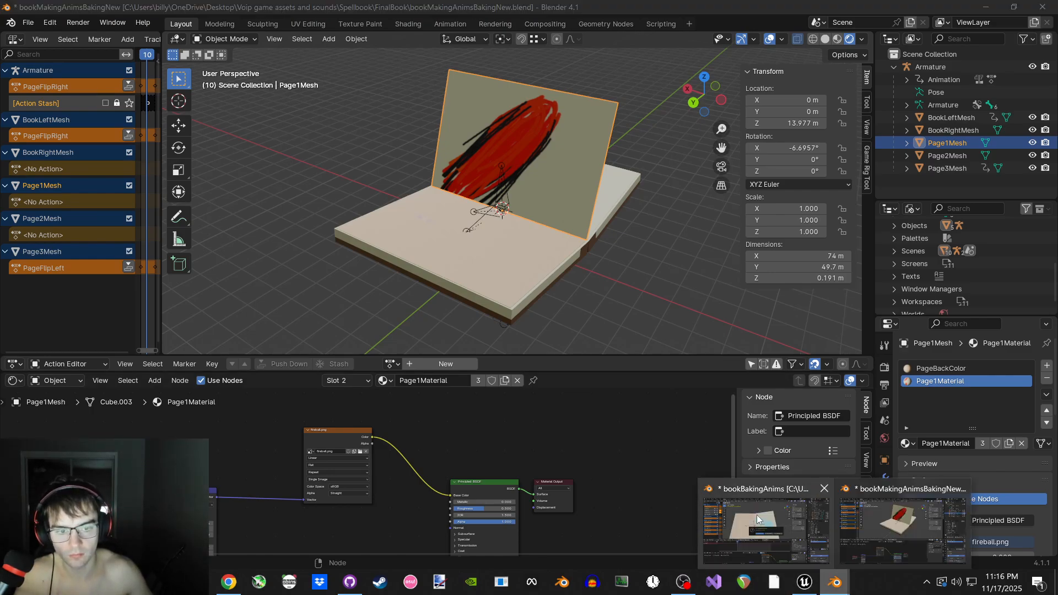
left_click(756, 519)
left_click(555, 313)
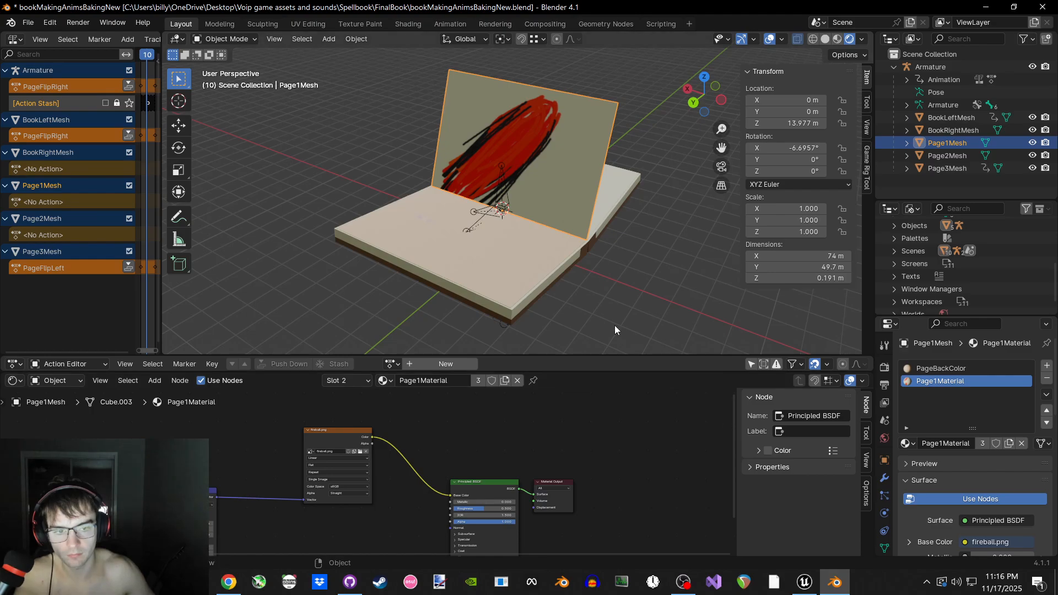
middle_click_drag(620, 308, 600, 262)
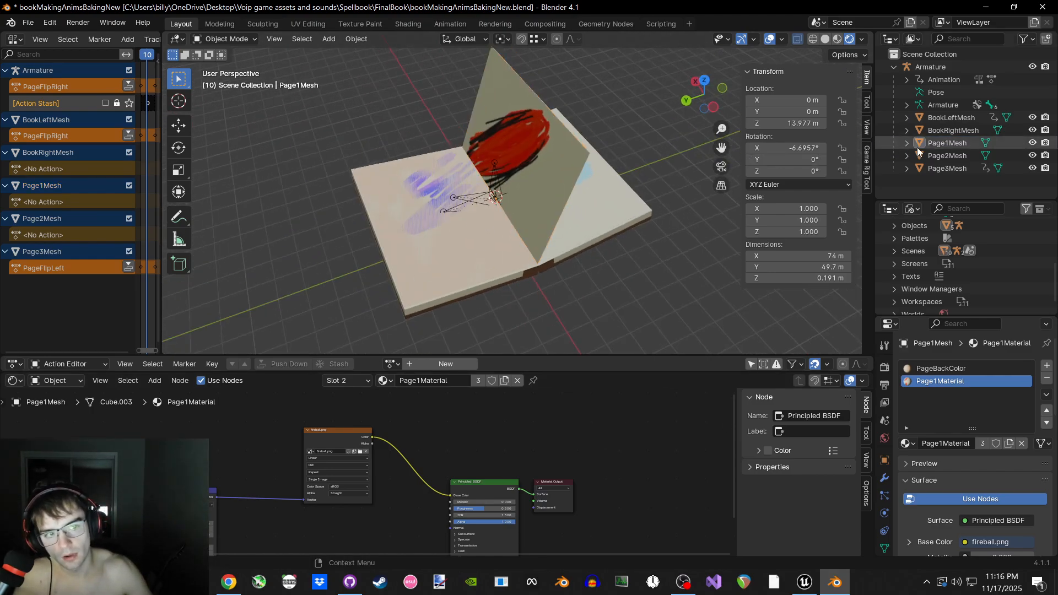
left_click(27, 22)
mouse_move(50, 22)
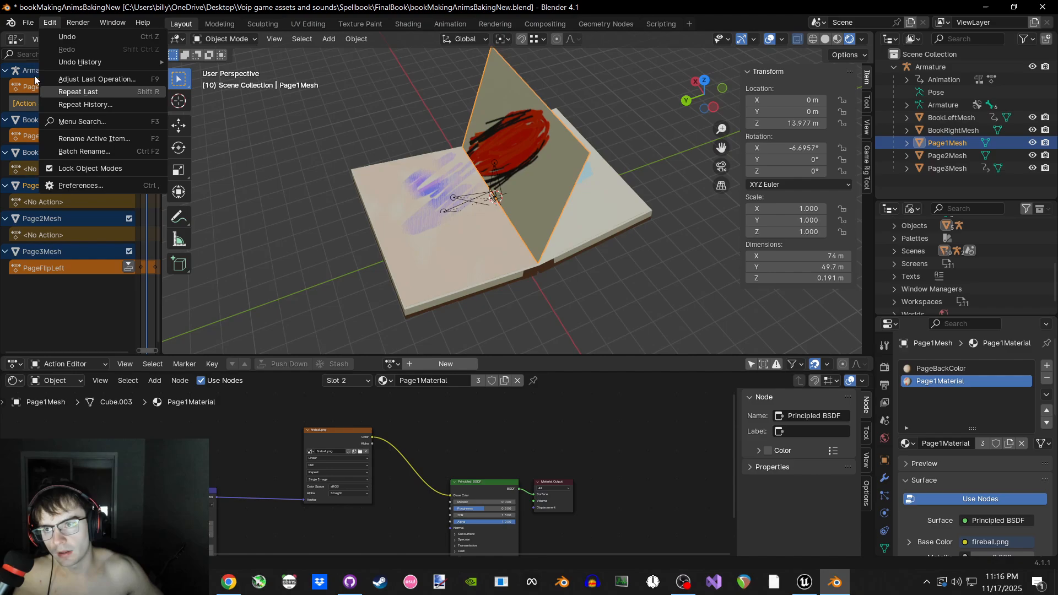
key("alt+Tab")
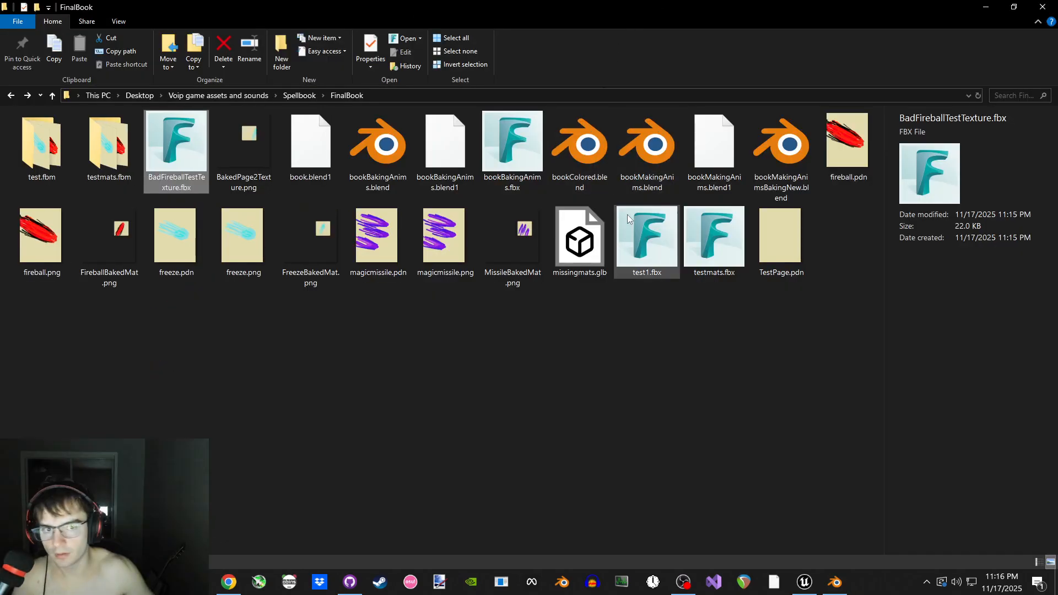
key("alt+Tab")
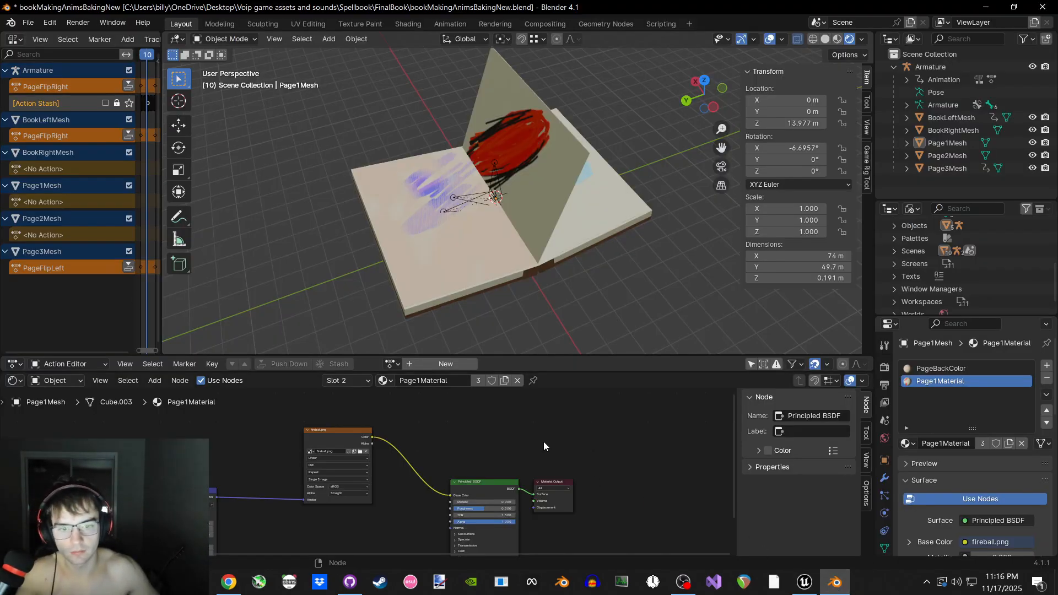
Switch to Unreal and import BadFireballTestTexture.fbx into the 11-17-25-BookTextureTest folder with Import Static Meshes enabled
left_click(804, 581)
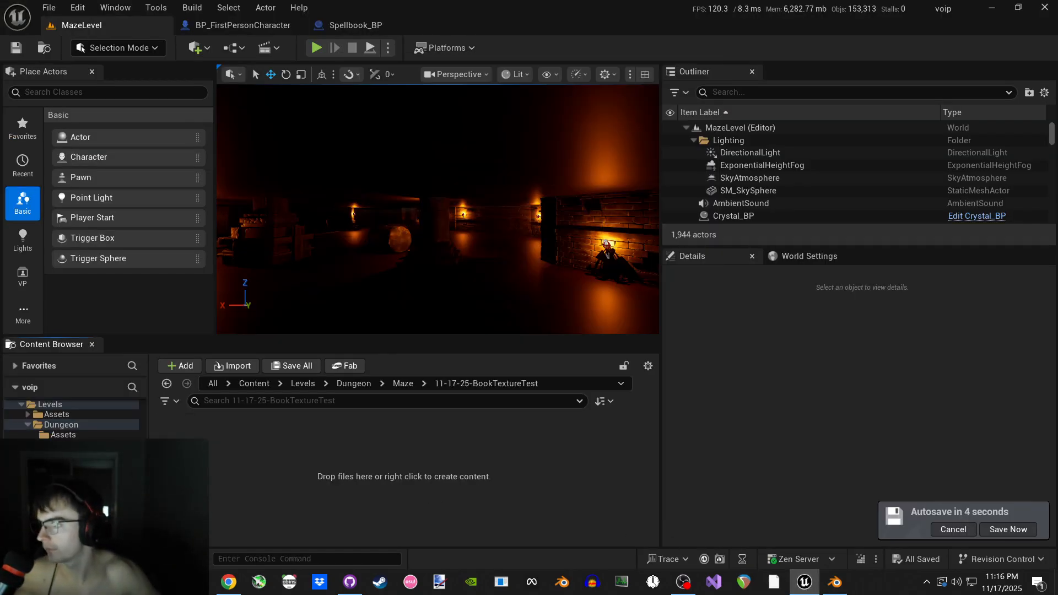
left_click_drag(1, 107, 1, 66)
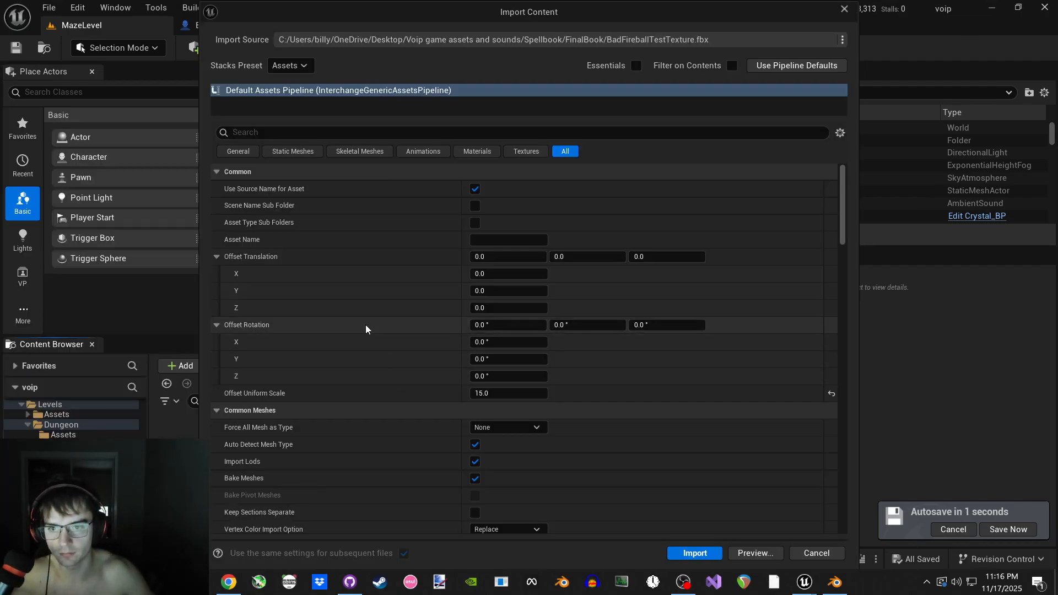
scroll(355, 265, "down", 15)
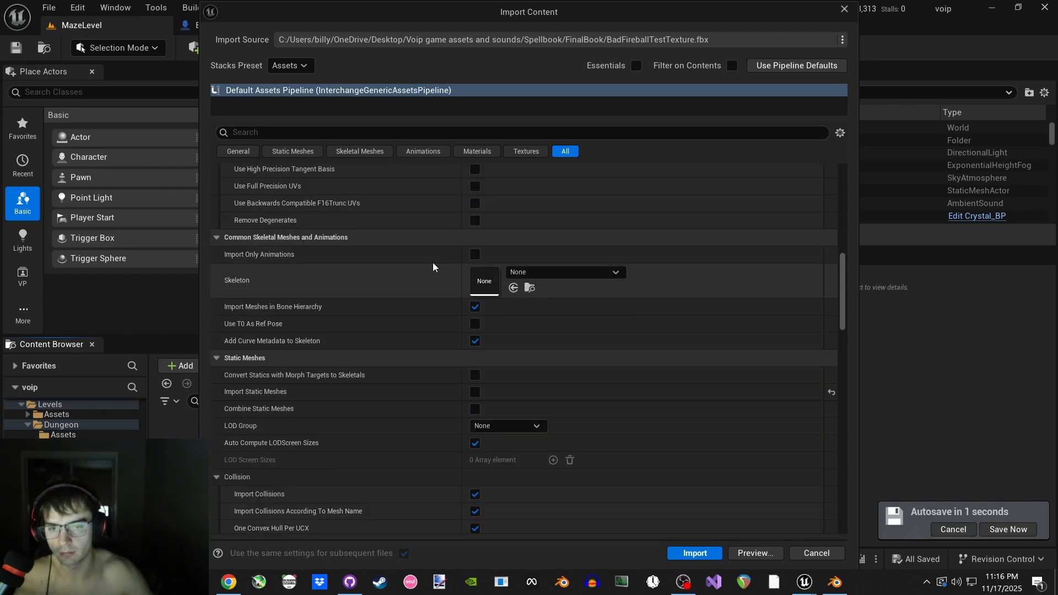
scroll(339, 348, "down", 3)
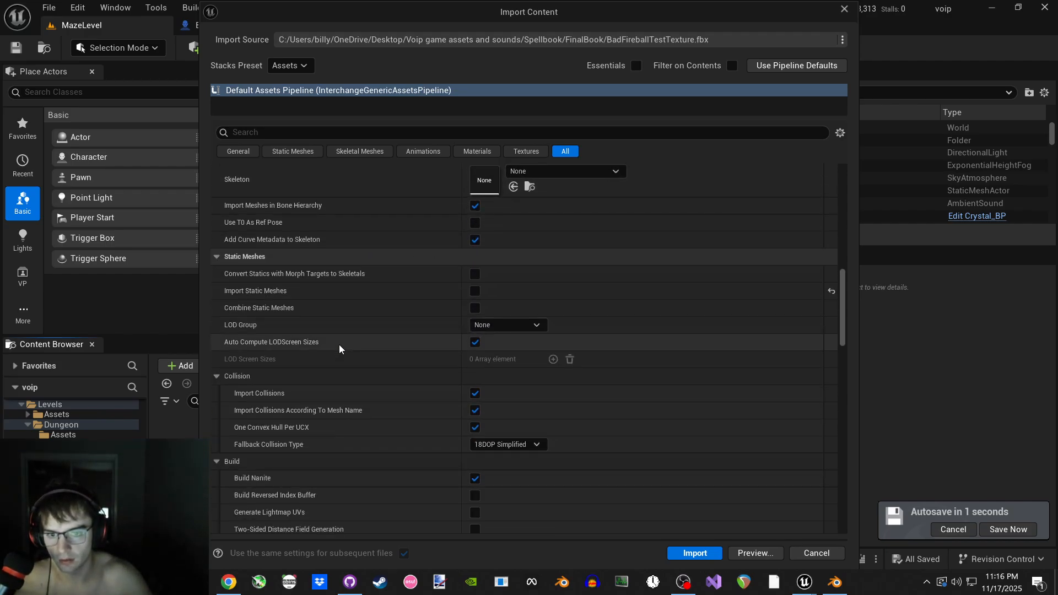
left_click(475, 290)
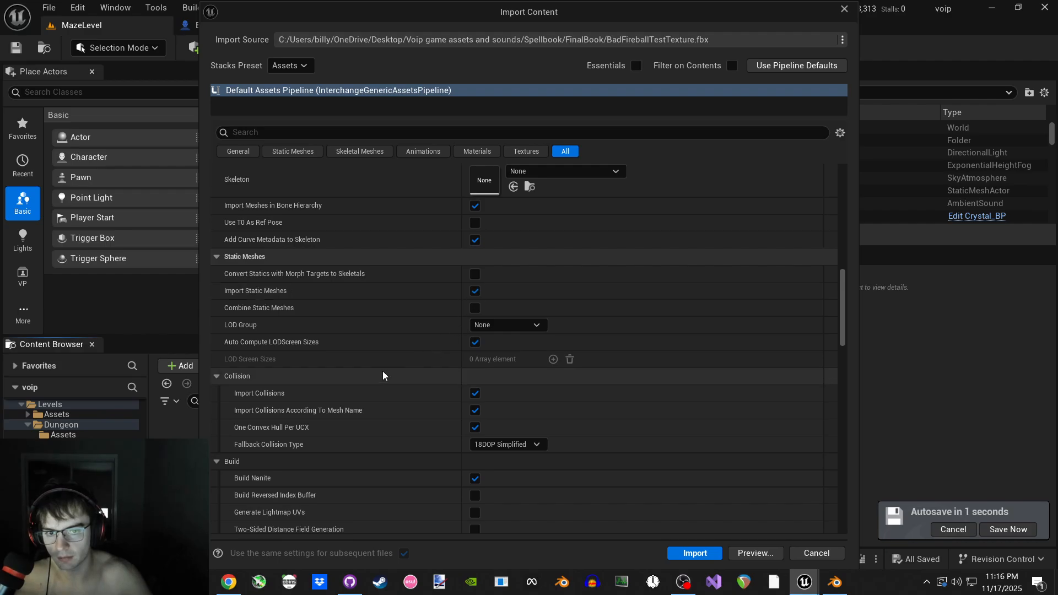
left_click(694, 552)
Open the imported Page1Material and BadFireballTestTexture mesh, and inspect both sides of the page mesh
double_click(246, 458)
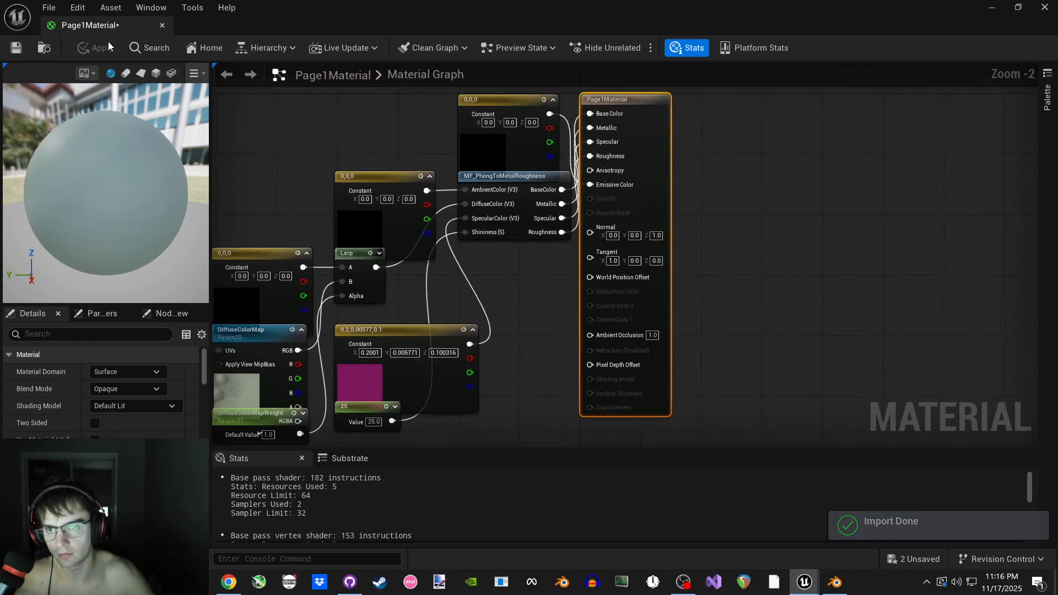
left_click(162, 26)
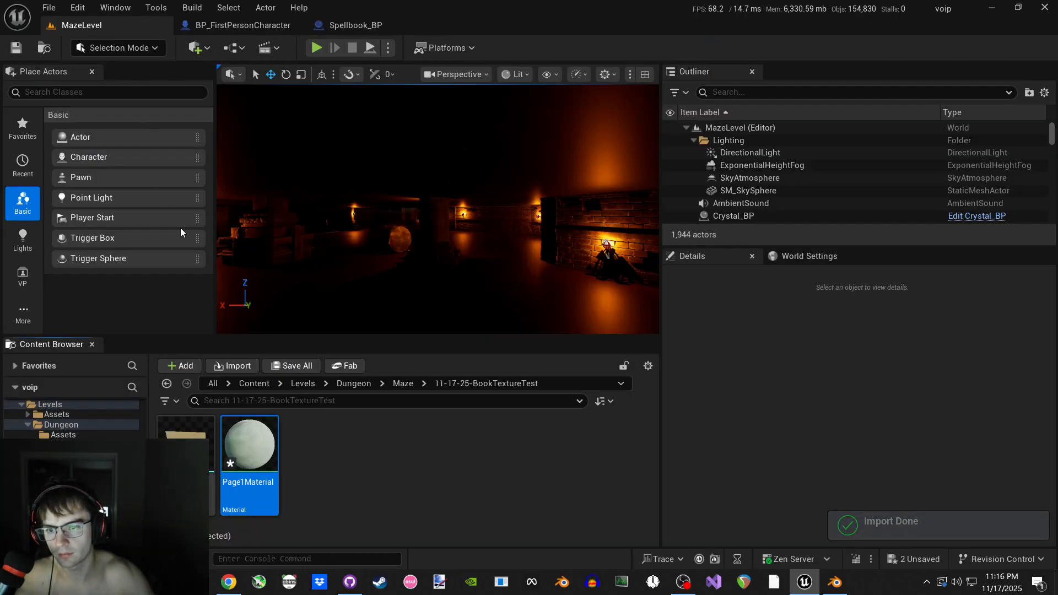
double_click(246, 458)
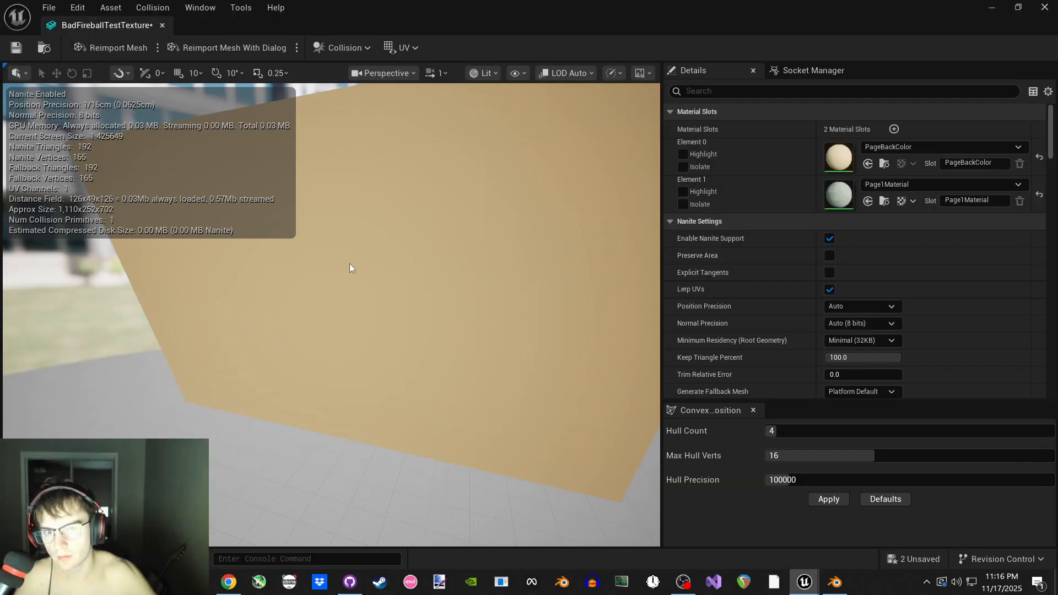
middle_click_drag(372, 285, 380, 264)
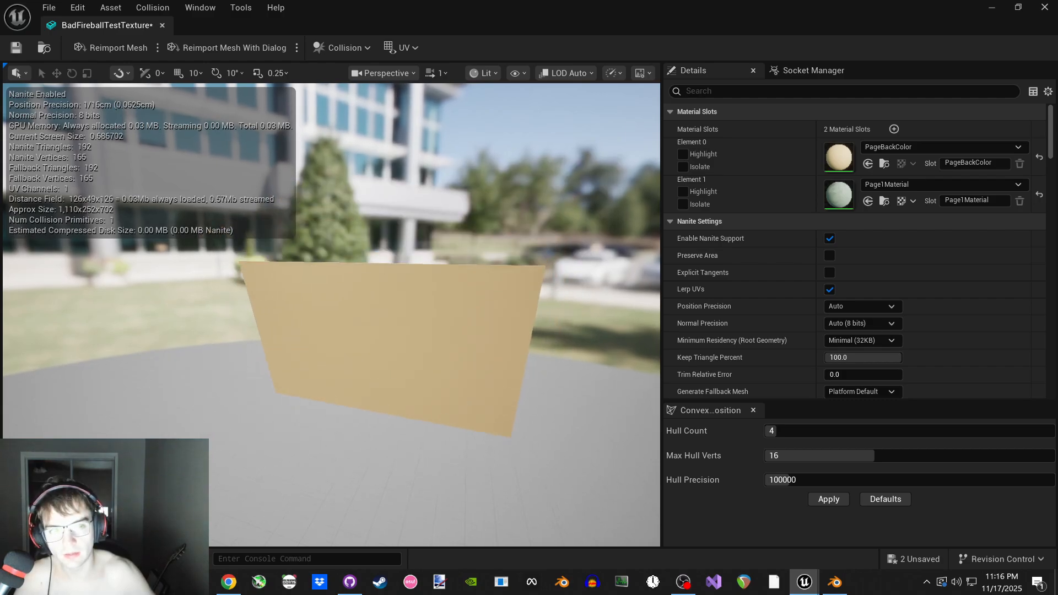
right_click_drag(380, 265, 262, 297)
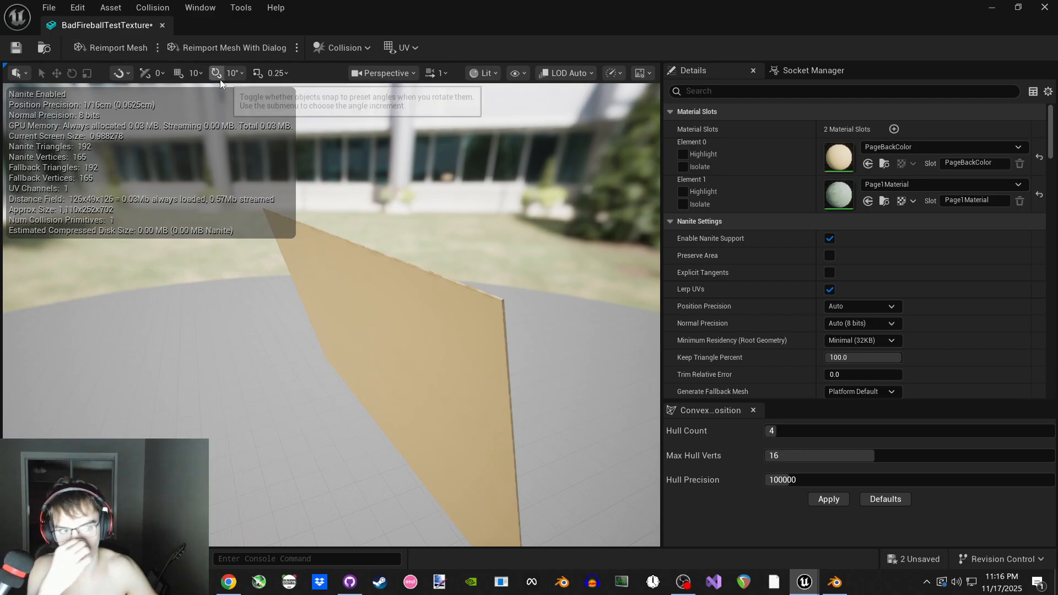
right_click_drag(241, 94, 110, 127)
left_click_drag(231, 187, 478, 207, "alt")
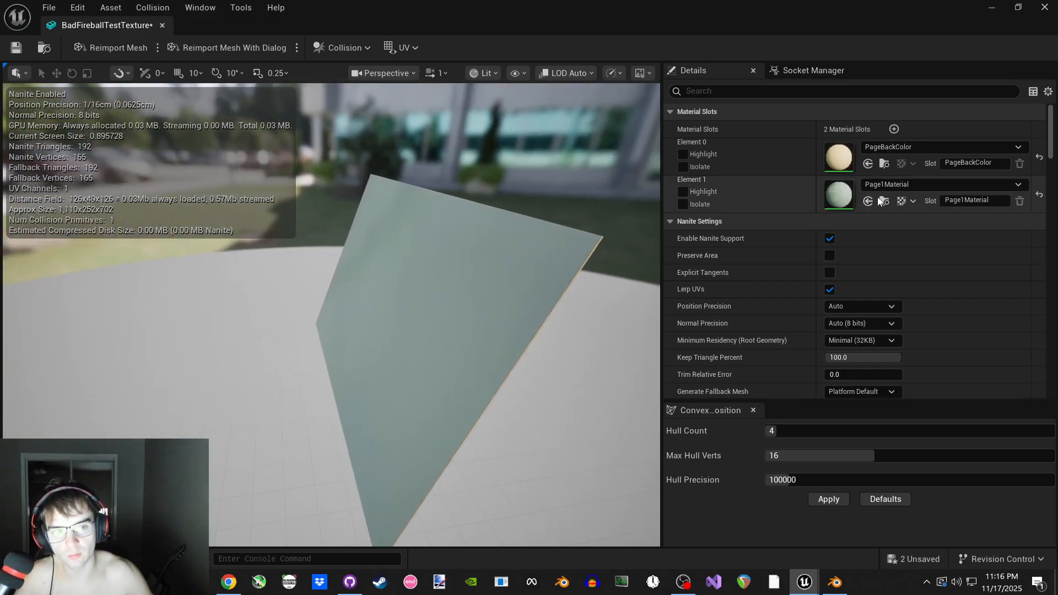
middle_click(136, 28)
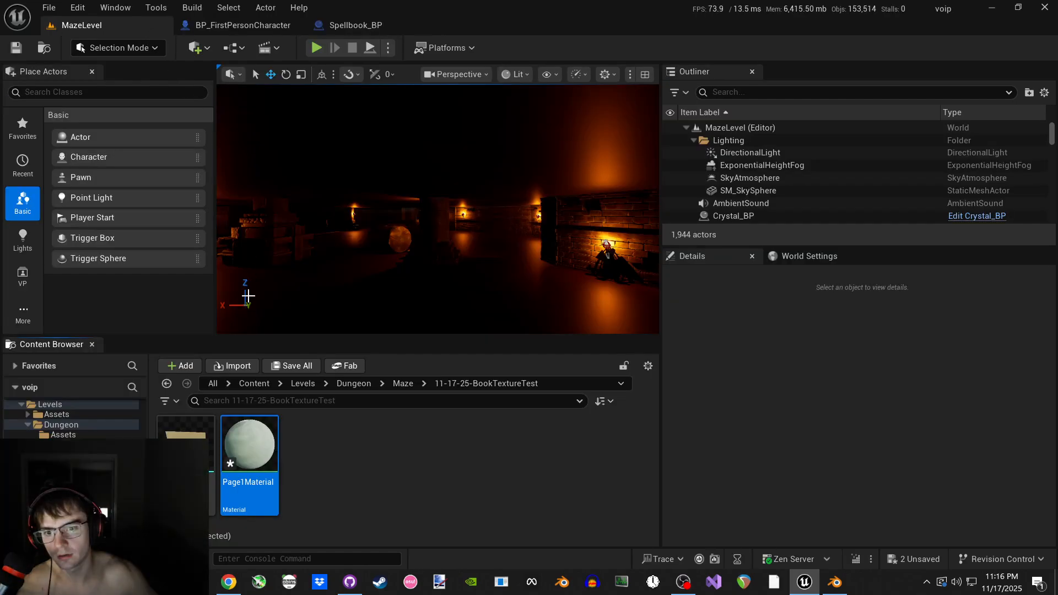
Examine the Page1Material graph, checking the DiffuseColorMap texture parameter and its TexCoord input
double_click(235, 467)
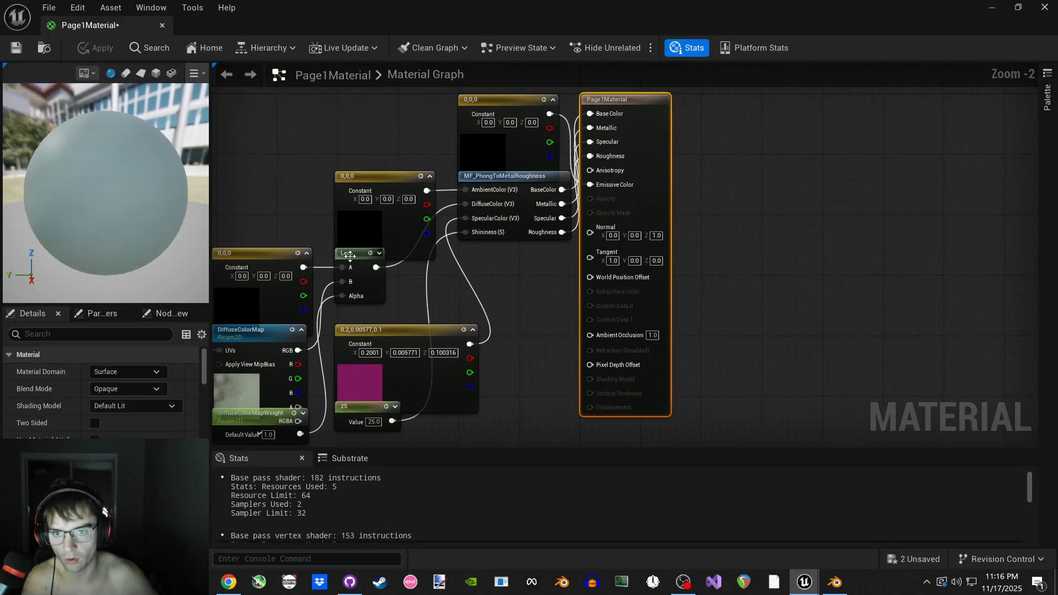
scroll(381, 283, "down", 1)
scroll(498, 293, "down", 1)
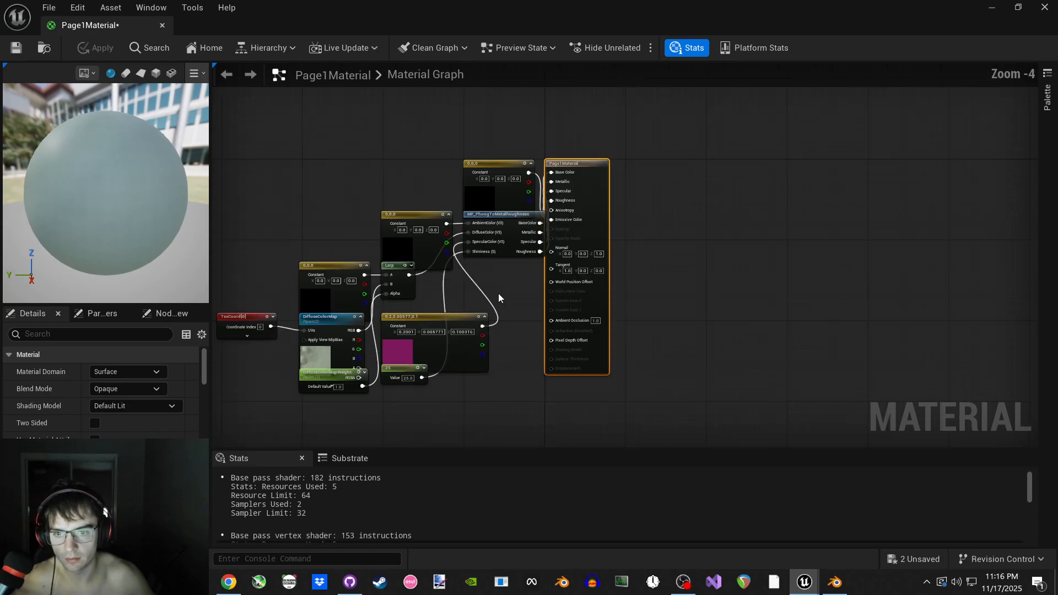
right_click_drag(498, 293, 589, 274)
scroll(442, 345, "up", 4)
left_click(410, 315)
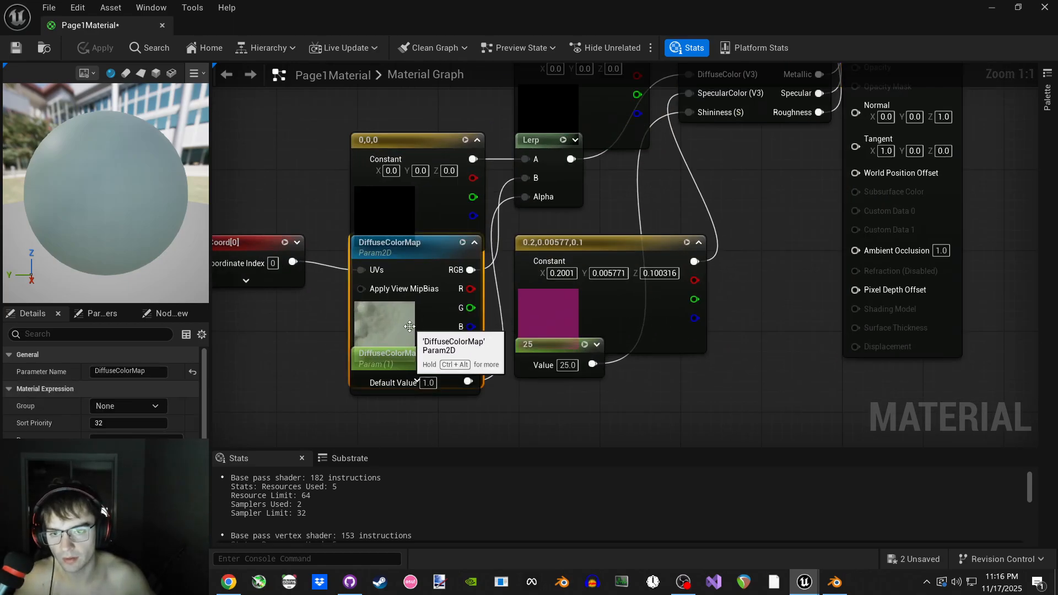
scroll(411, 314, "down", 1)
scroll(335, 329, "down", 1)
mouse_move(62, 116)
left_mouse_down()
mouse_move(121, 88)
mouse_move(61, 115)
left_mouse_up()
middle_click(98, 28)
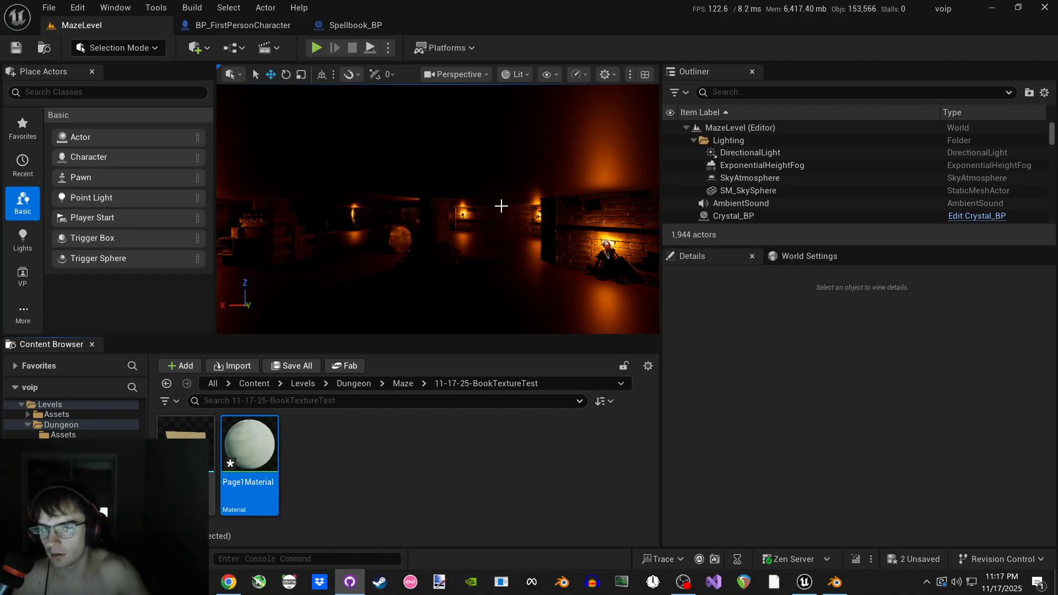
Close the Unreal project without saving BadFireballTestTexture and Page1Material, and return to the bookMakingAnimsBakingNew file in Blender
left_click(342, 437)
key("ctrl+shift+s")
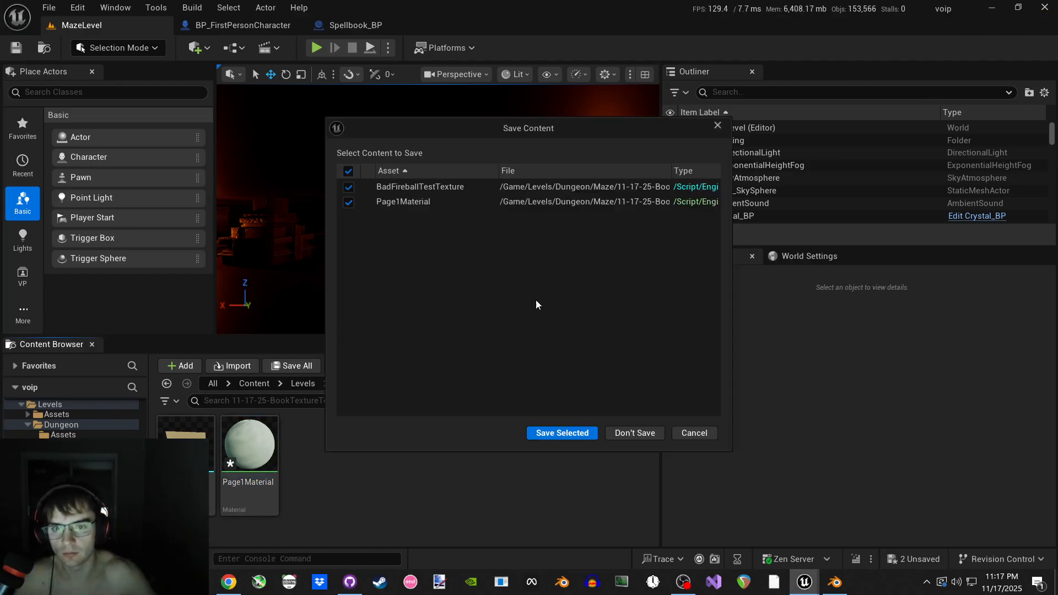
left_click(627, 433)
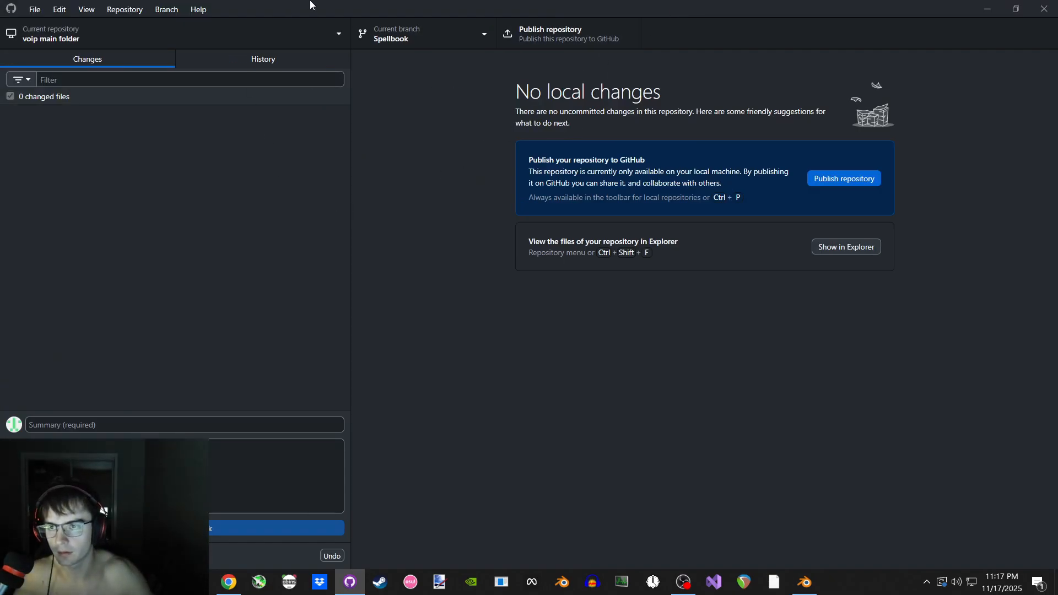
left_click_drag(310, 4, 0, 83)
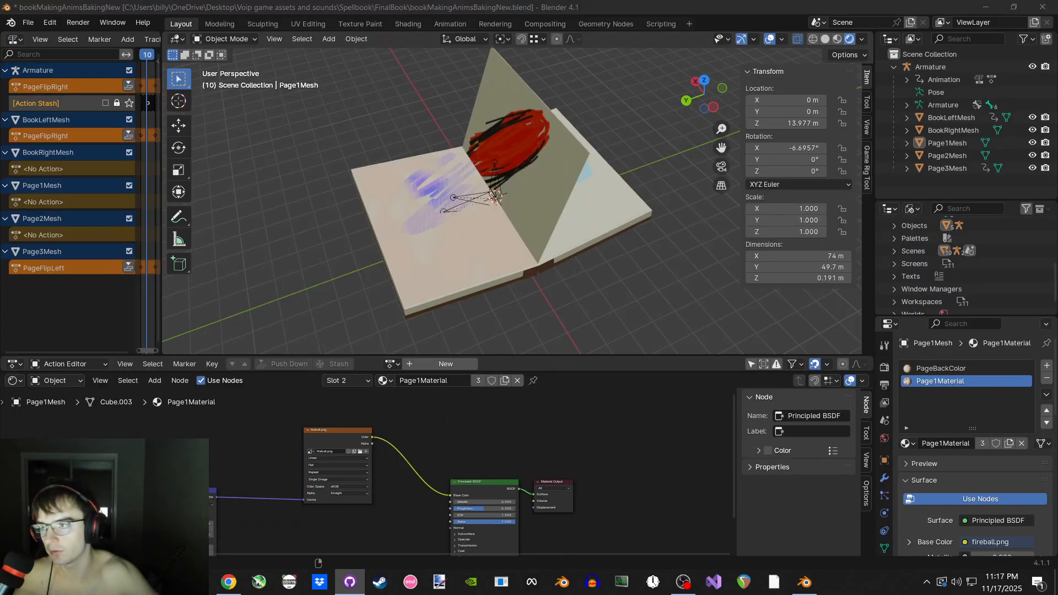
Examine the fireball page and the Page1Material node chain, from the Mapping node through the Image Texture to the Material Output
middle_click_drag(349, 136, 546, 259)
scroll(345, 440, "down", 3)
middle_click_drag(185, 462, 209, 431)
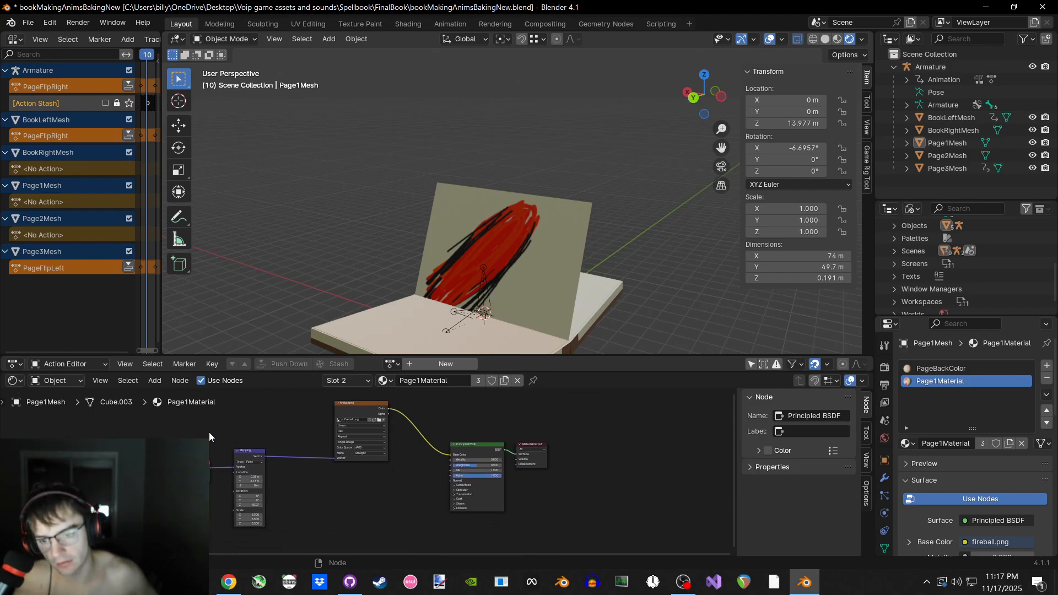
left_click(341, 418)
left_click_drag(131, 405, 574, 526)
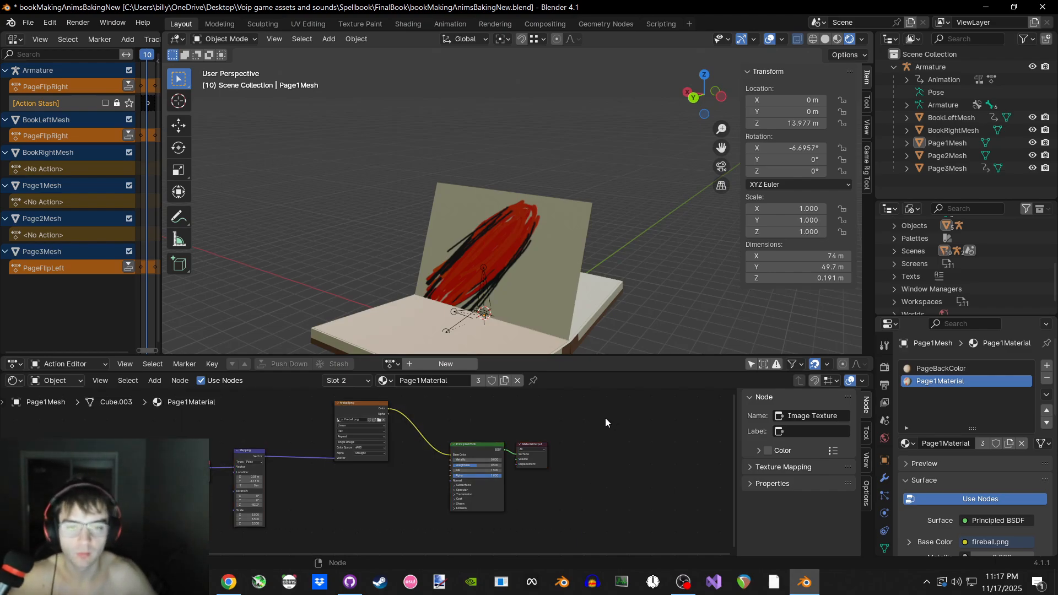
left_click_drag(151, 418, 588, 540)
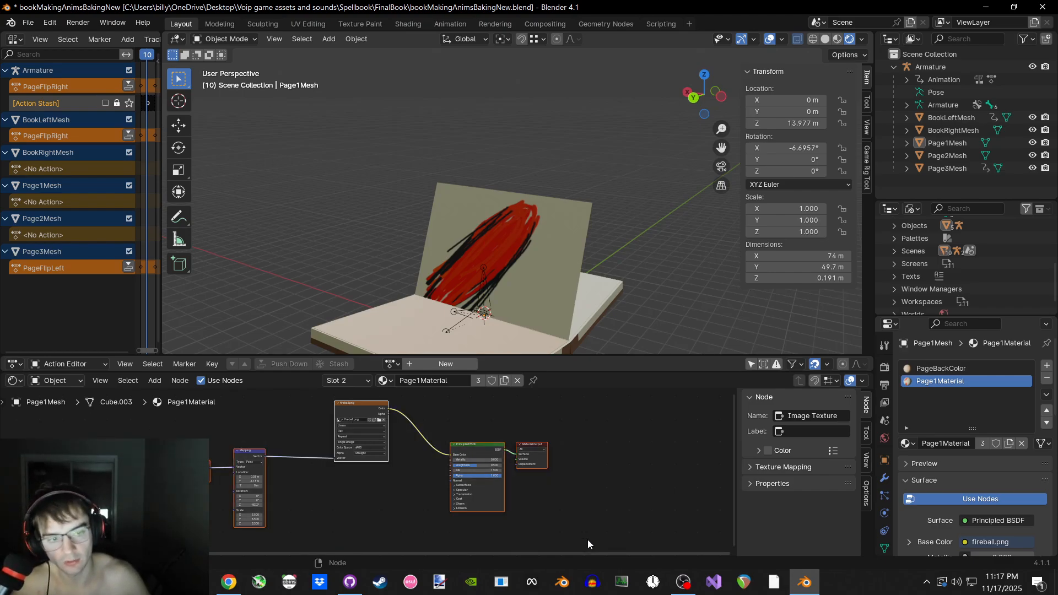
left_click(587, 540)
left_click_drag(205, 413, 580, 502)
middle_click_drag(390, 504, 414, 447)
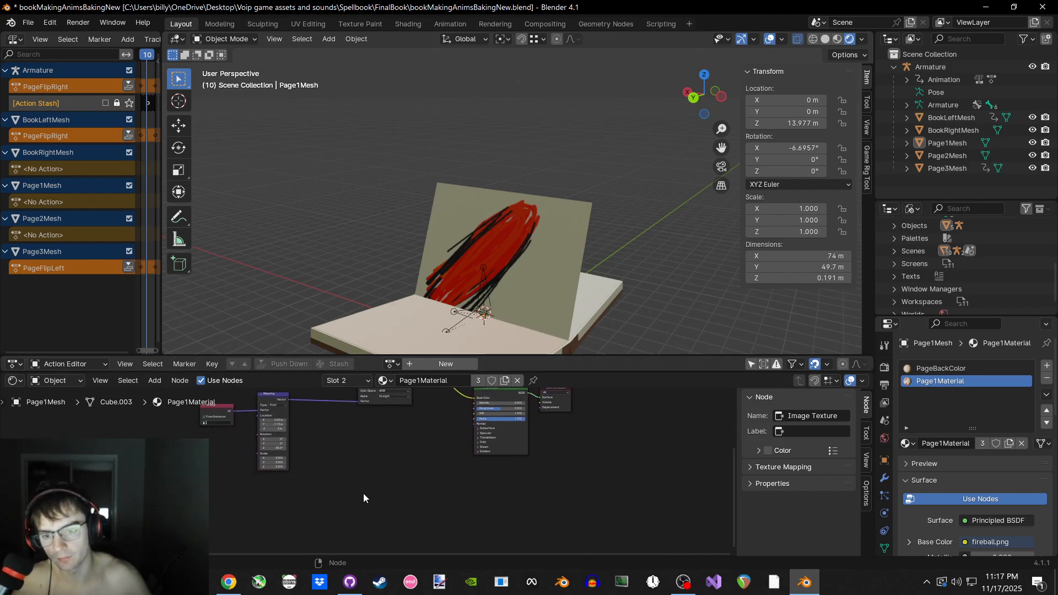
Add an Image Texture node to Page1Material and create a new 1024 x 1024 px image named BakedFireballTexture in it
key("F3")
type("tex")
key("Return")
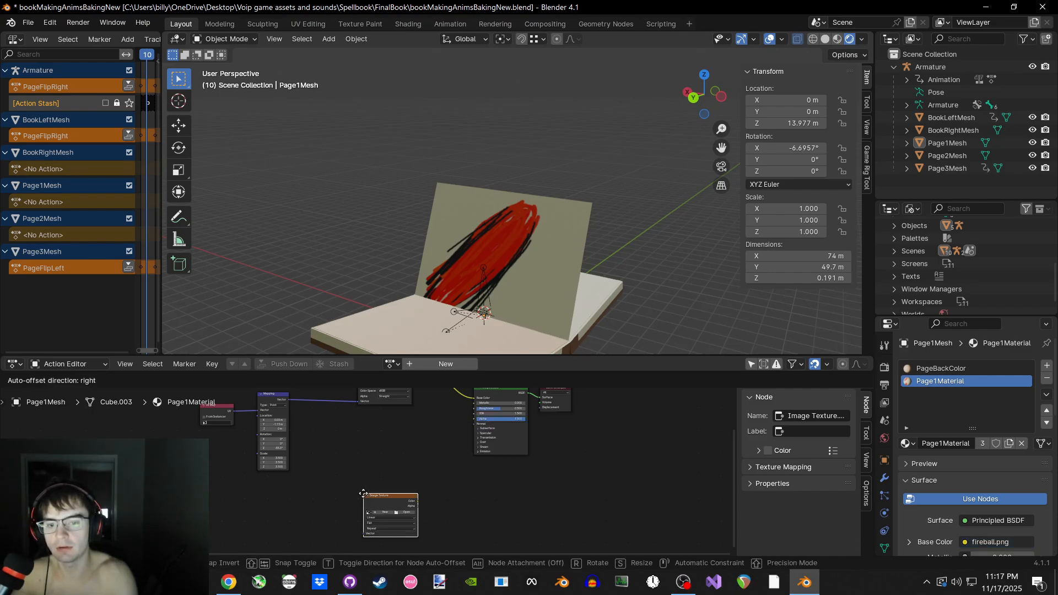
left_click(342, 437)
scroll(365, 460, "up", 7)
left_click(366, 447)
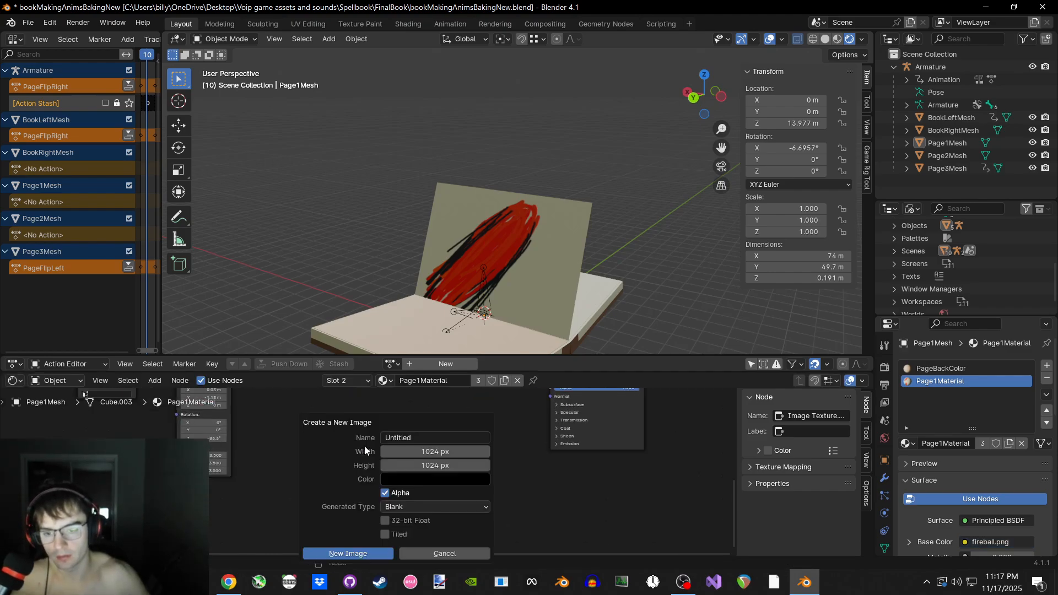
left_click(425, 433)
type("BakedFireballTexture")
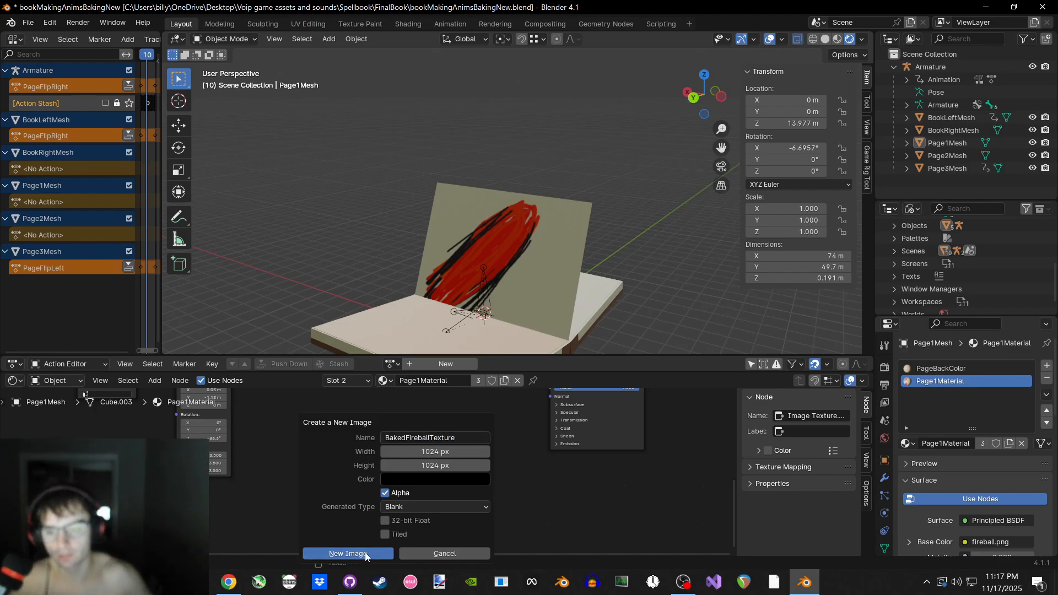
left_click(364, 552)
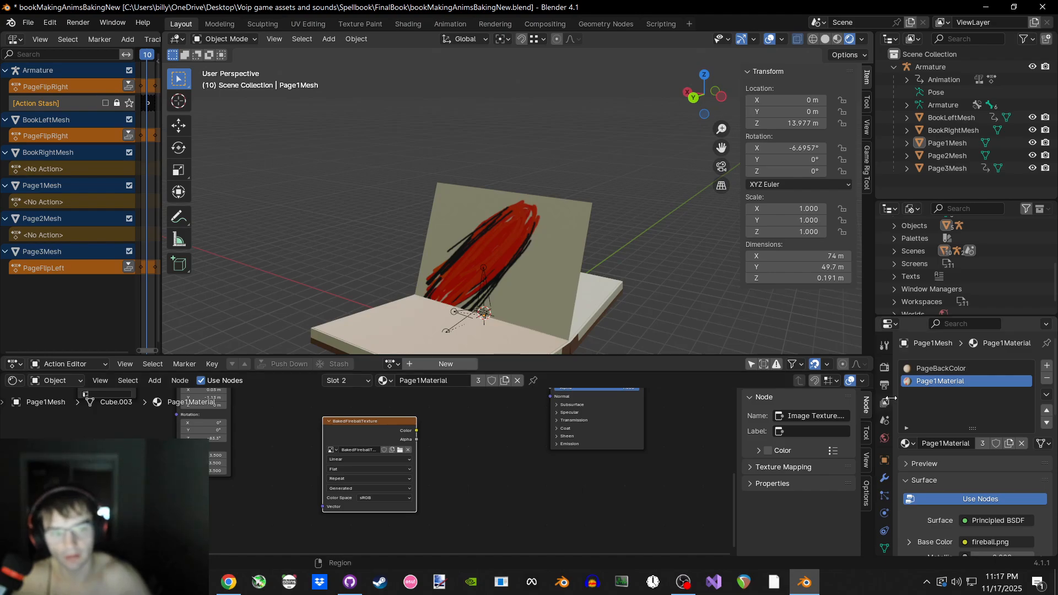
Set the render engine to Cycles and expand the Bake settings
left_click(885, 368)
left_click(980, 364)
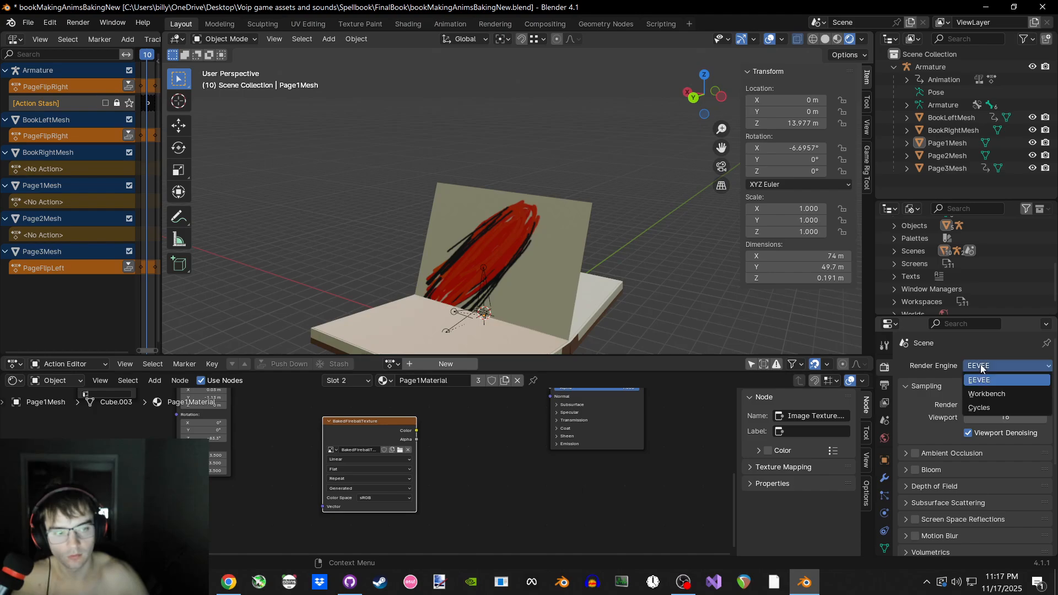
left_click(983, 407)
scroll(939, 467, "down", 5)
scroll(935, 466, "down", 2)
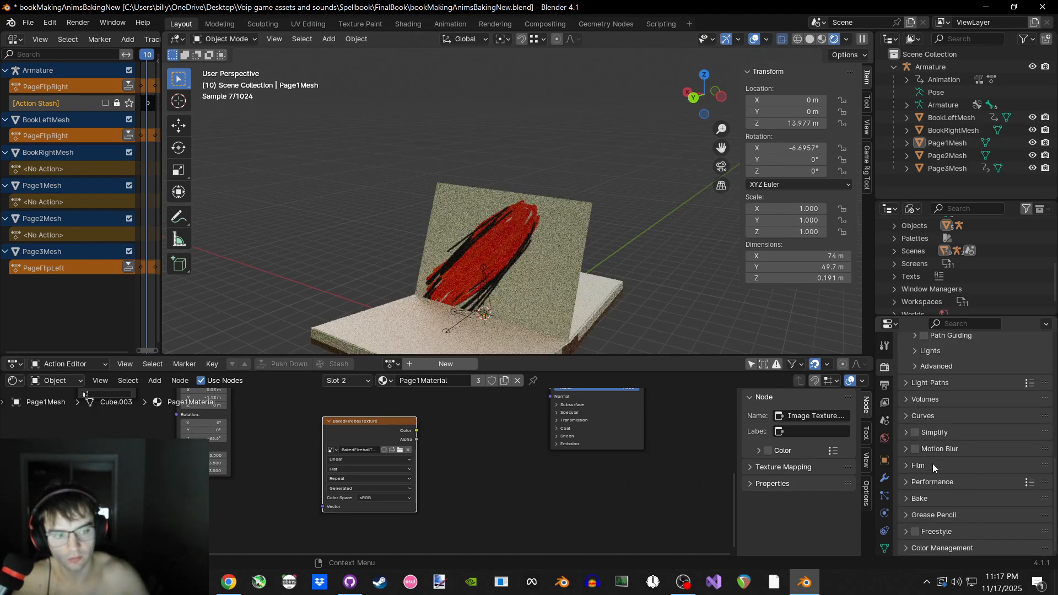
left_click(909, 498)
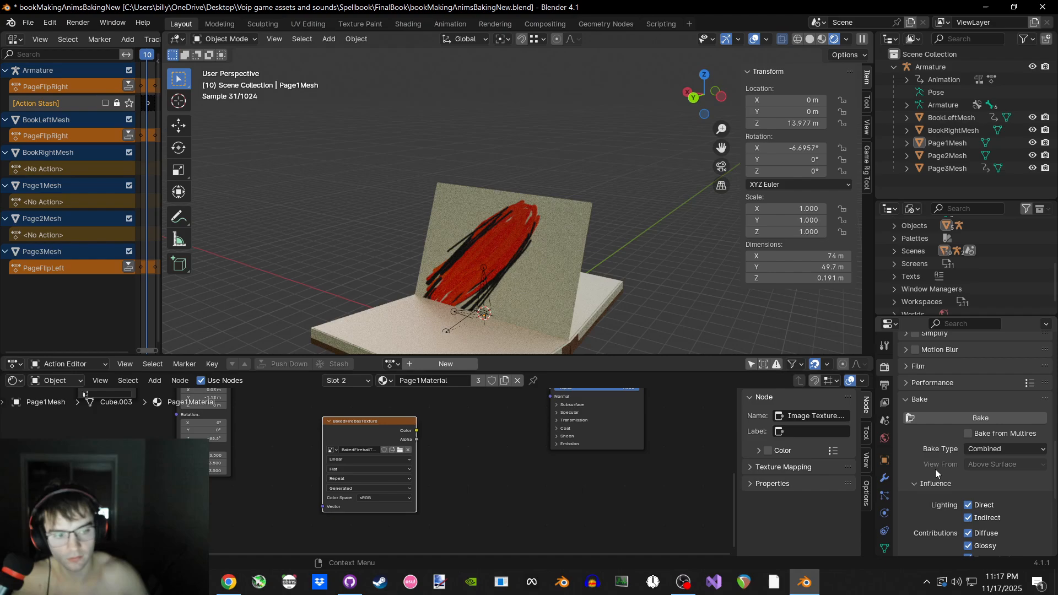
Set the bake type to Diffuse with Direct and Indirect lighting disabled and only Color contributing, and try to bake
scroll(934, 468, "down", 8)
left_click_drag(974, 435, 970, 442)
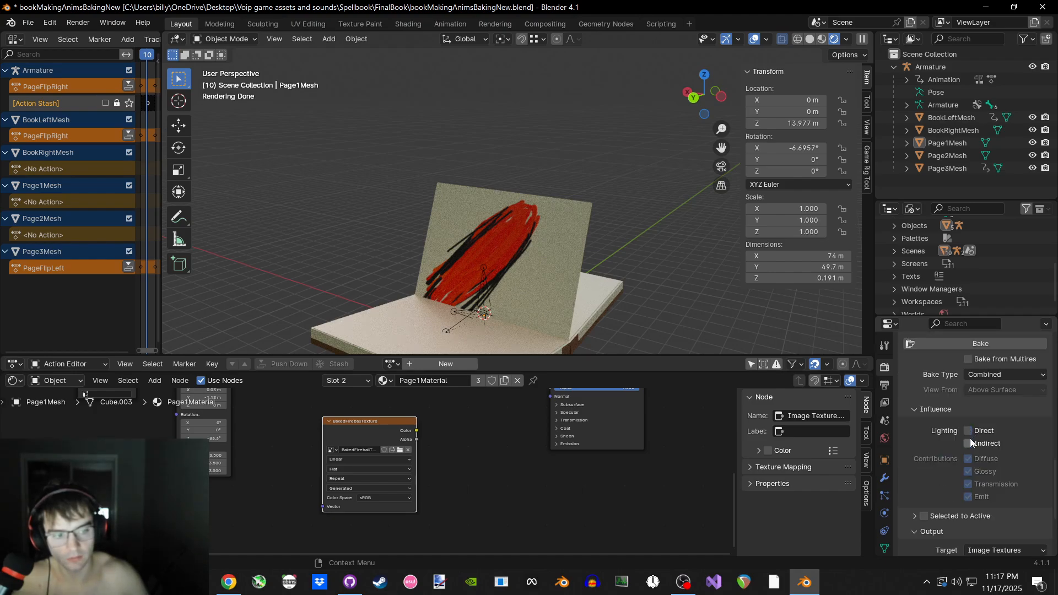
left_click(983, 378)
left_click(983, 513)
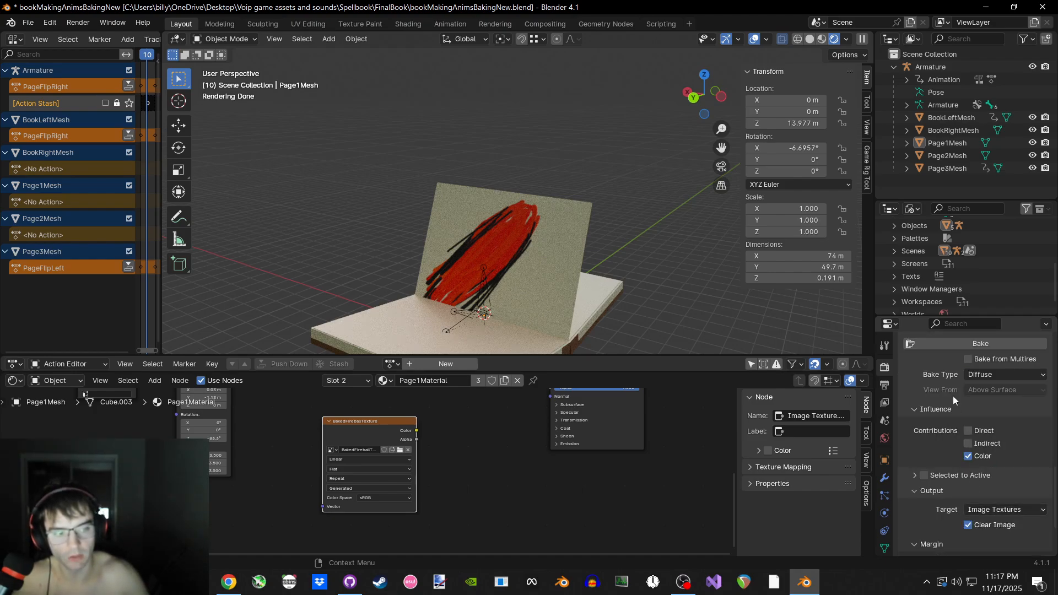
left_click(949, 341)
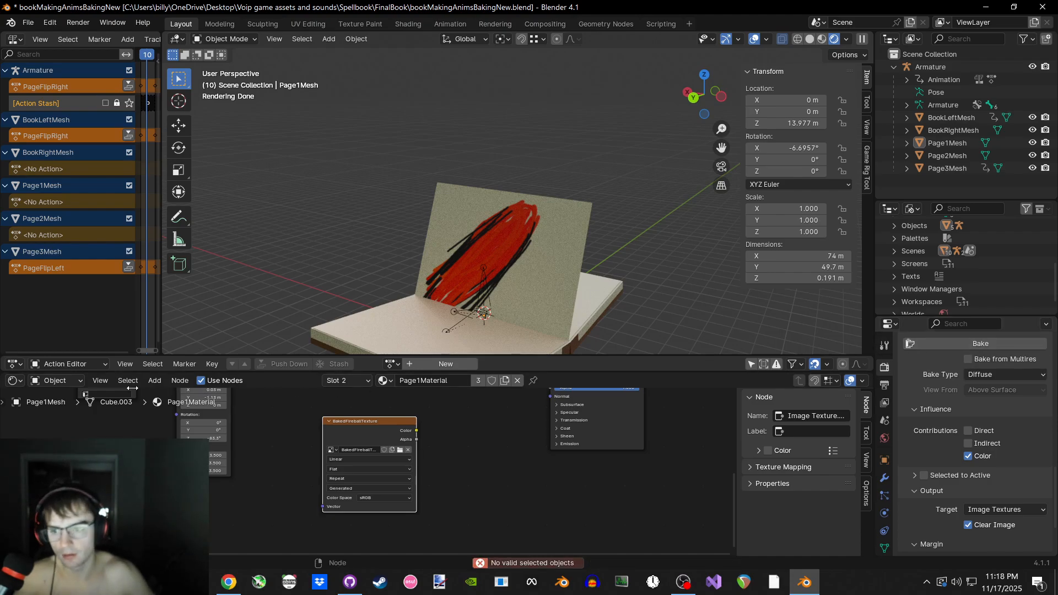
Display BakedFireballTexture in the Image Editor and check whether it holds a baked result
left_click(15, 380)
left_click(47, 427)
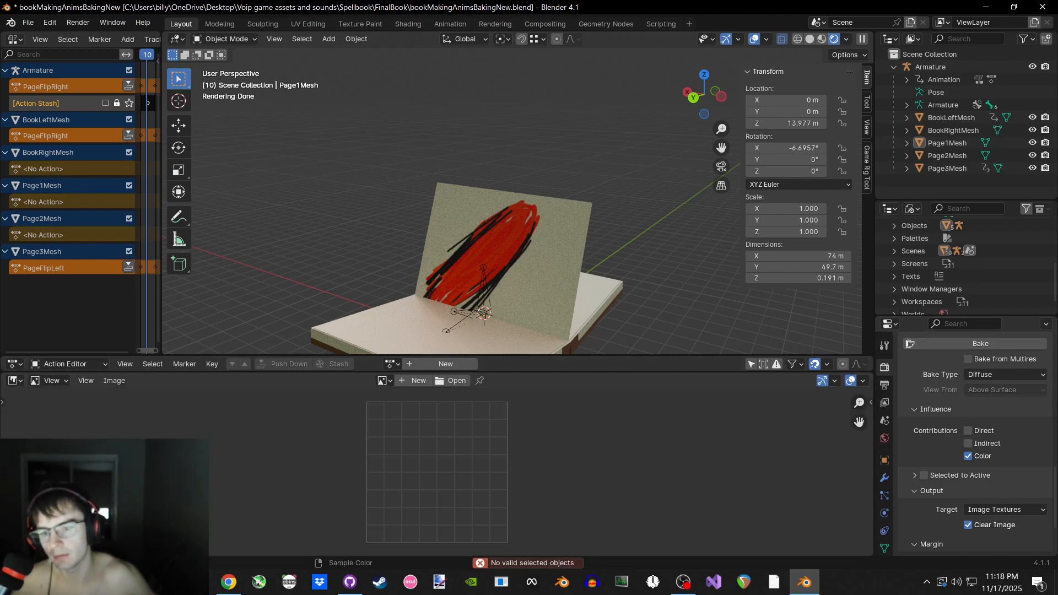
left_click(381, 382)
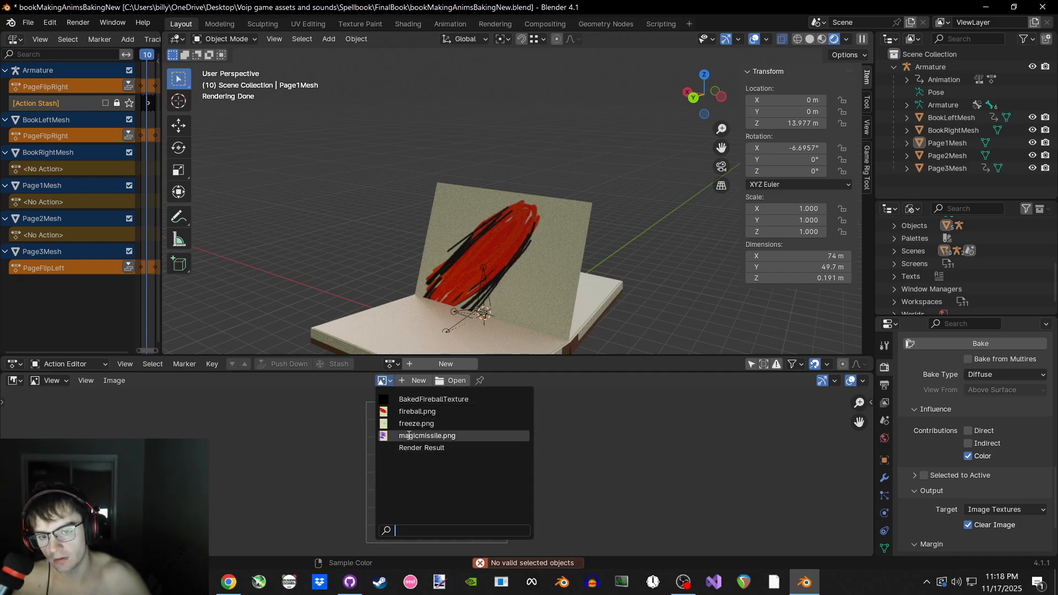
left_click(417, 399)
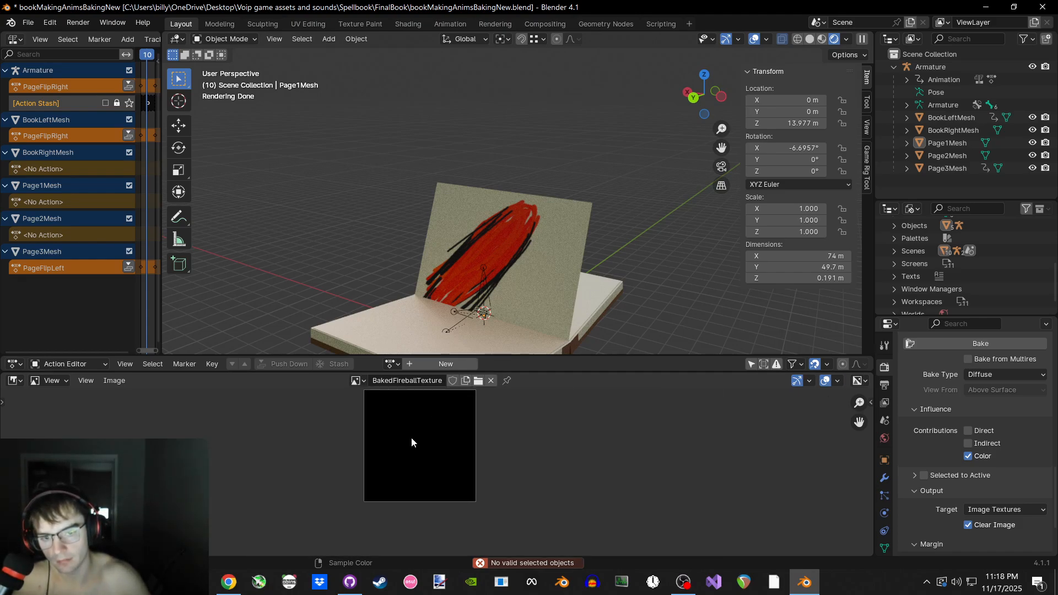
scroll(411, 437, "up", 3)
scroll(411, 437, "down", 1)
Select Page1Mesh and make the BakedFireballTexture node the active node in the Shader Editor
middle_click_drag(361, 302, 359, 181)
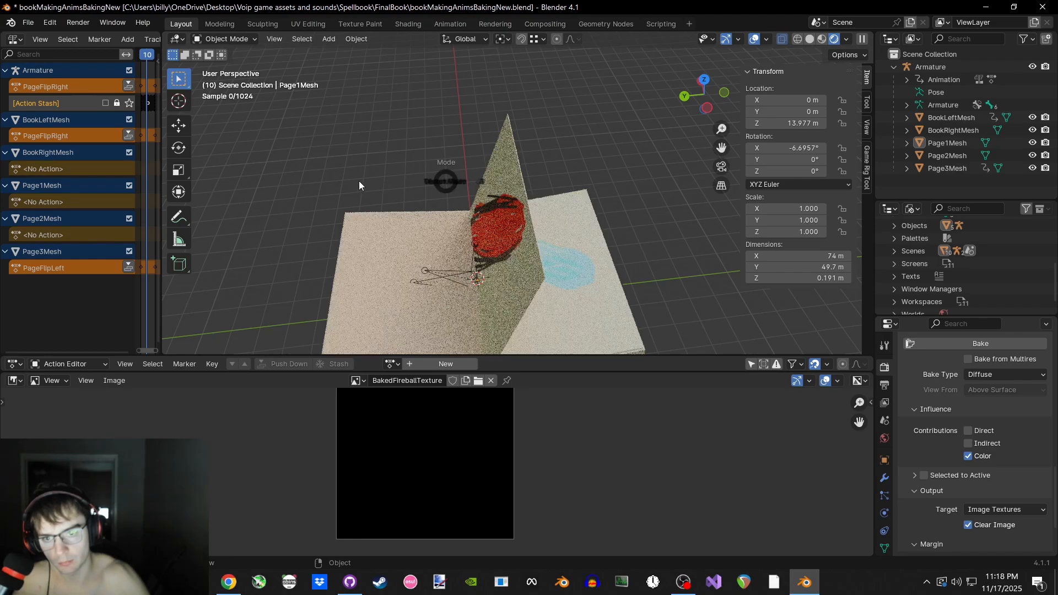
left_click(491, 183)
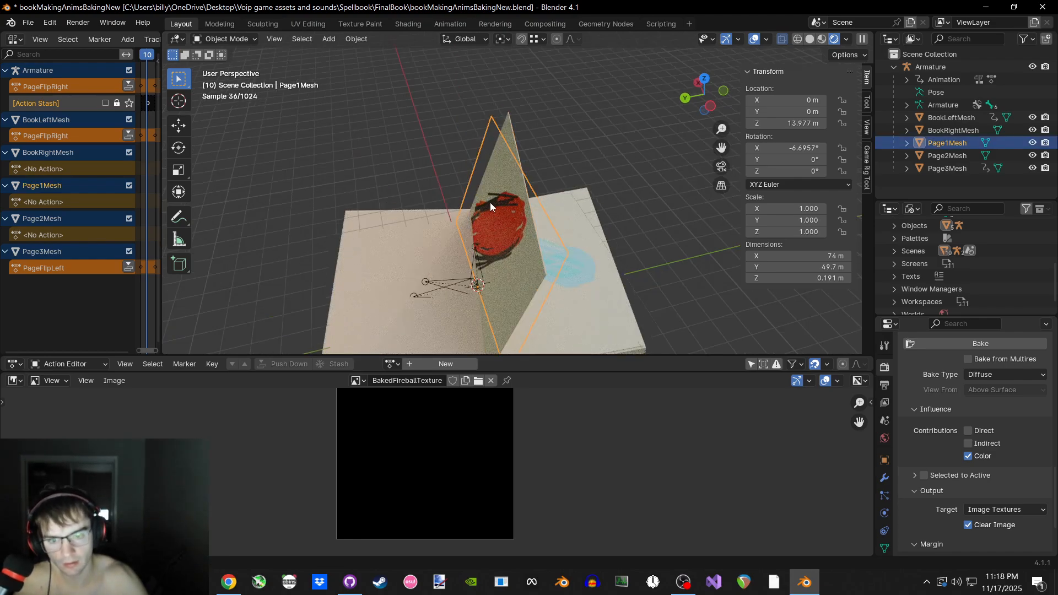
middle_click_drag(490, 203, 477, 392)
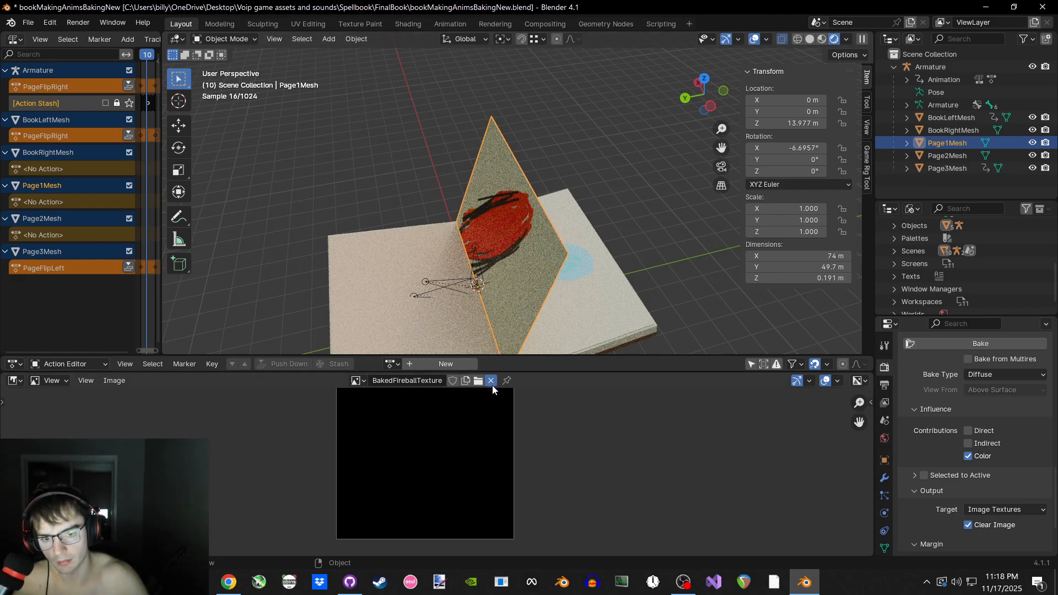
left_click(14, 380)
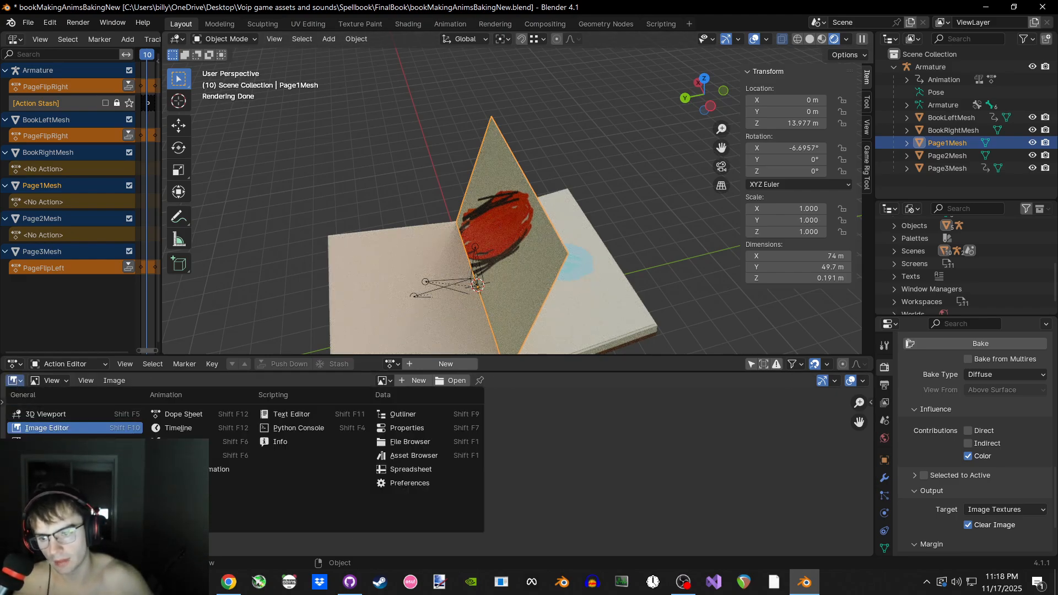
left_click(61, 479)
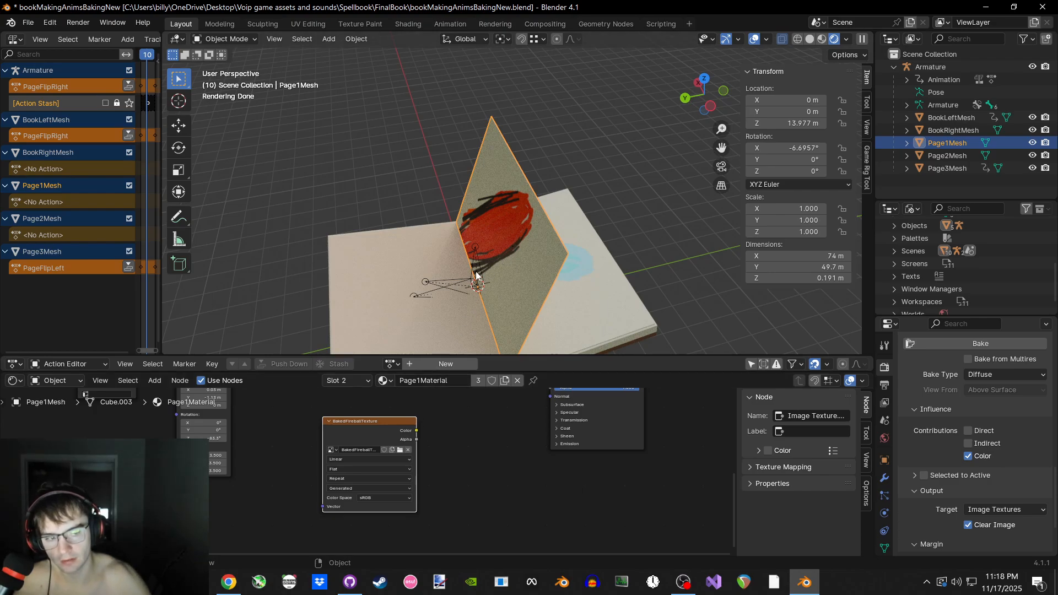
middle_click_drag(476, 275, 492, 260)
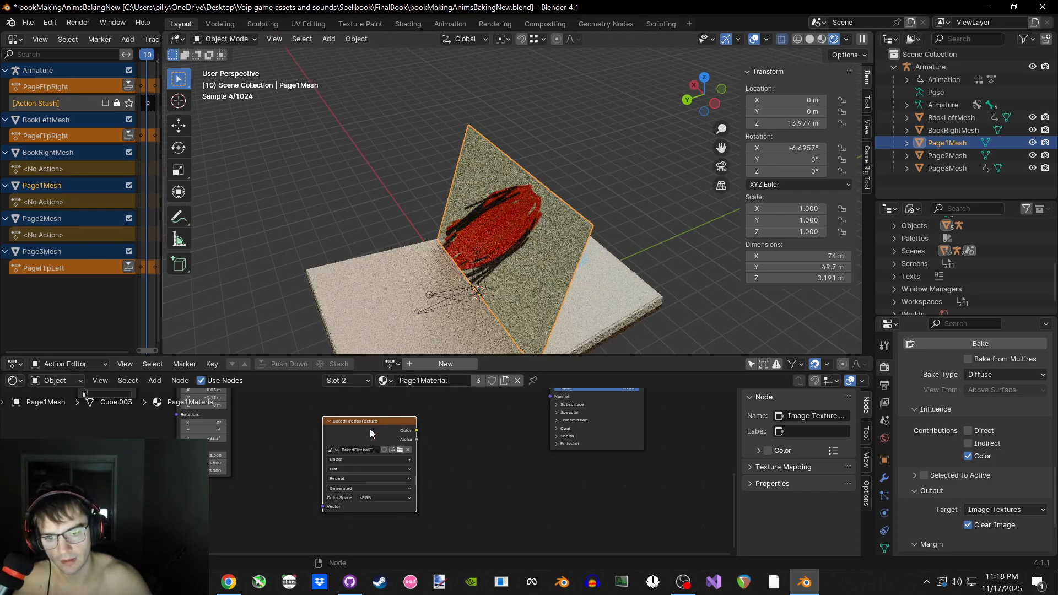
left_click(453, 428)
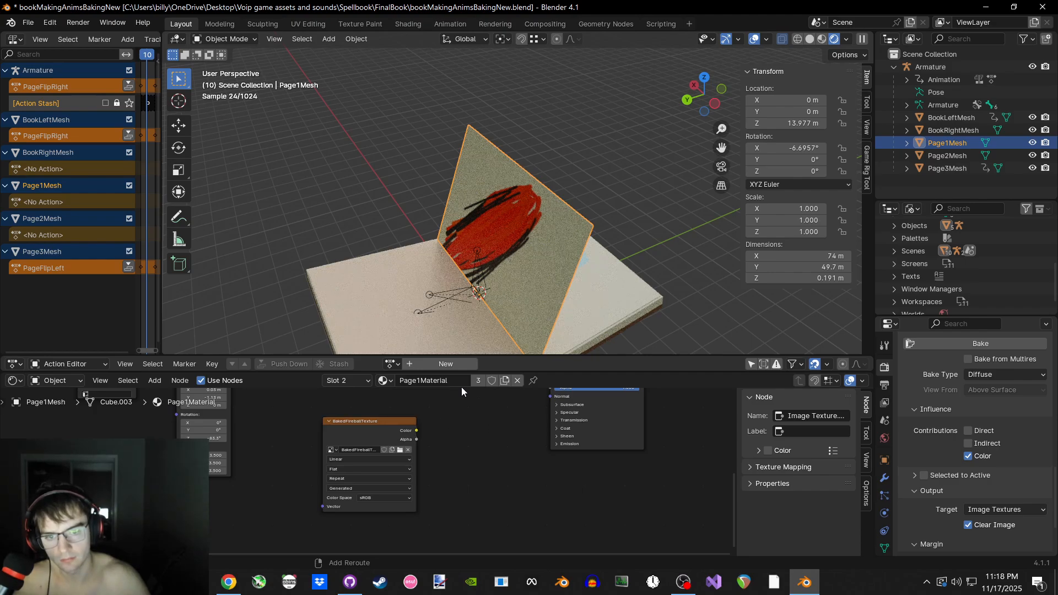
left_click(370, 427)
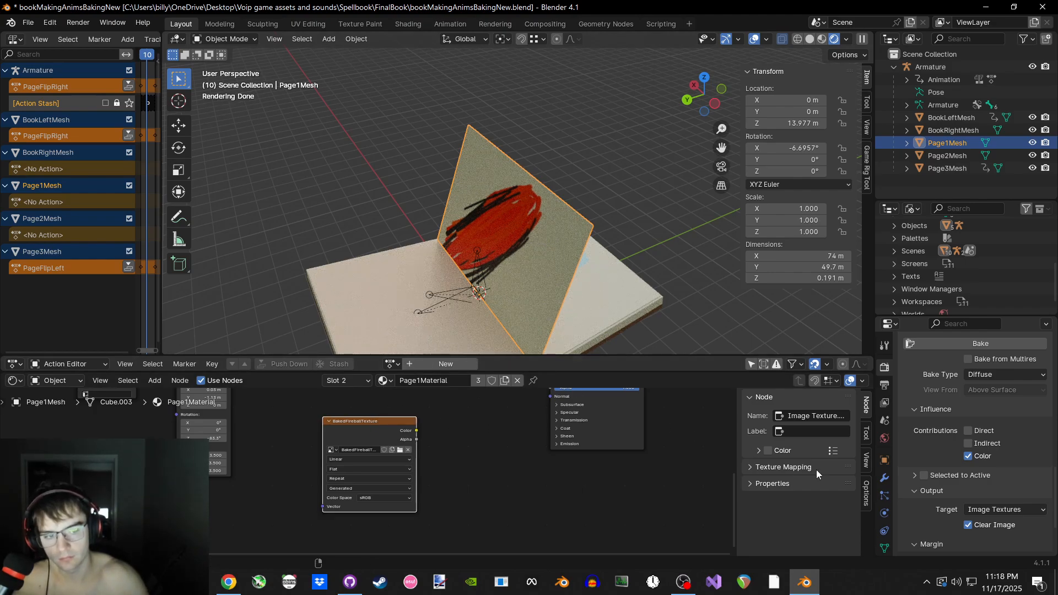
Review the bake settings and bake Page1Mesh's diffuse color into BakedFireballTexture
scroll(927, 451, "up", 15)
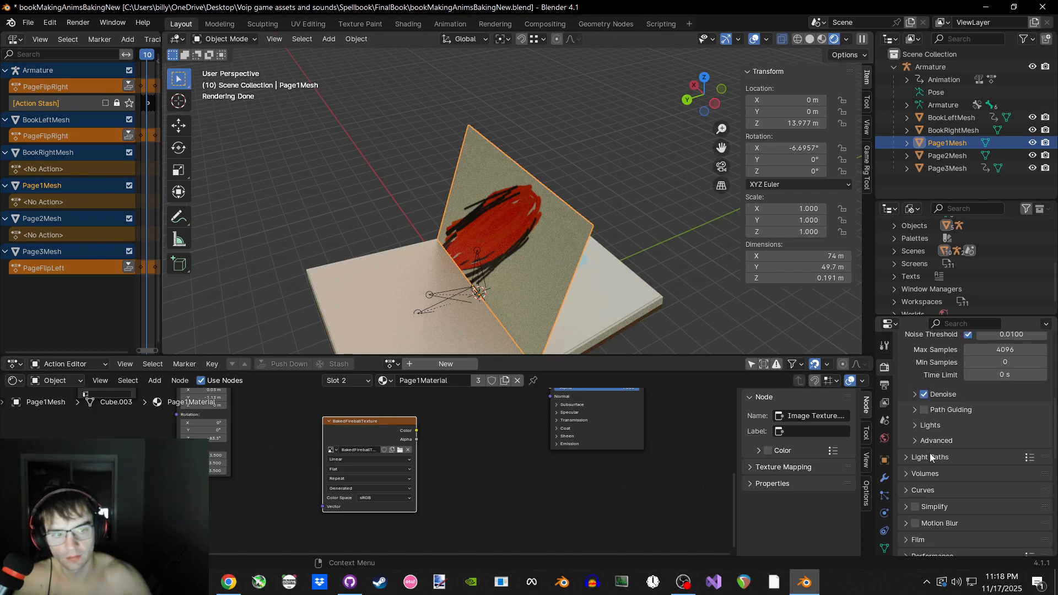
scroll(947, 434, "down", 15)
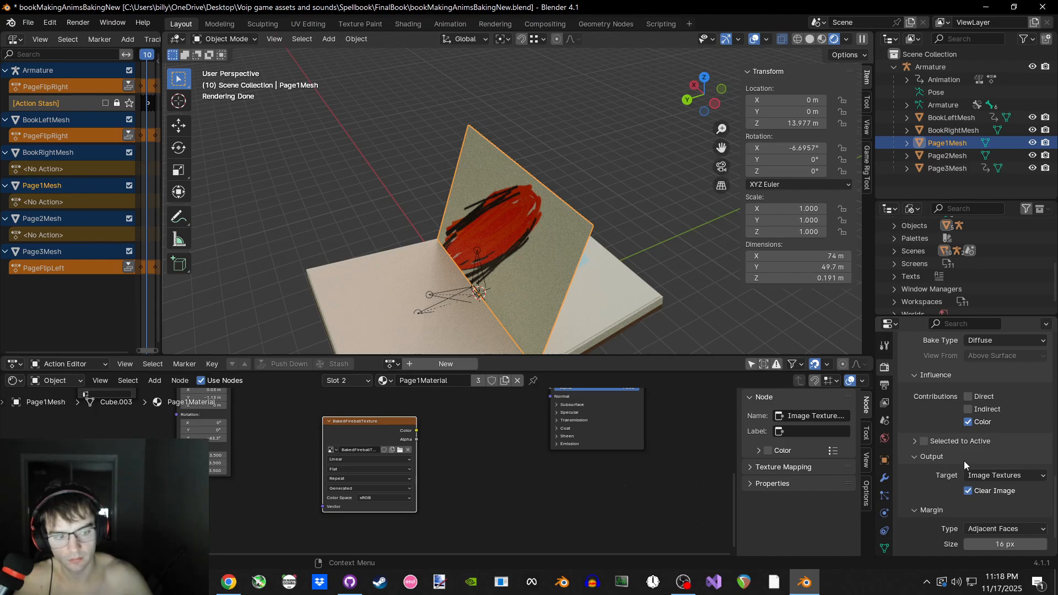
scroll(964, 460, "up", 1)
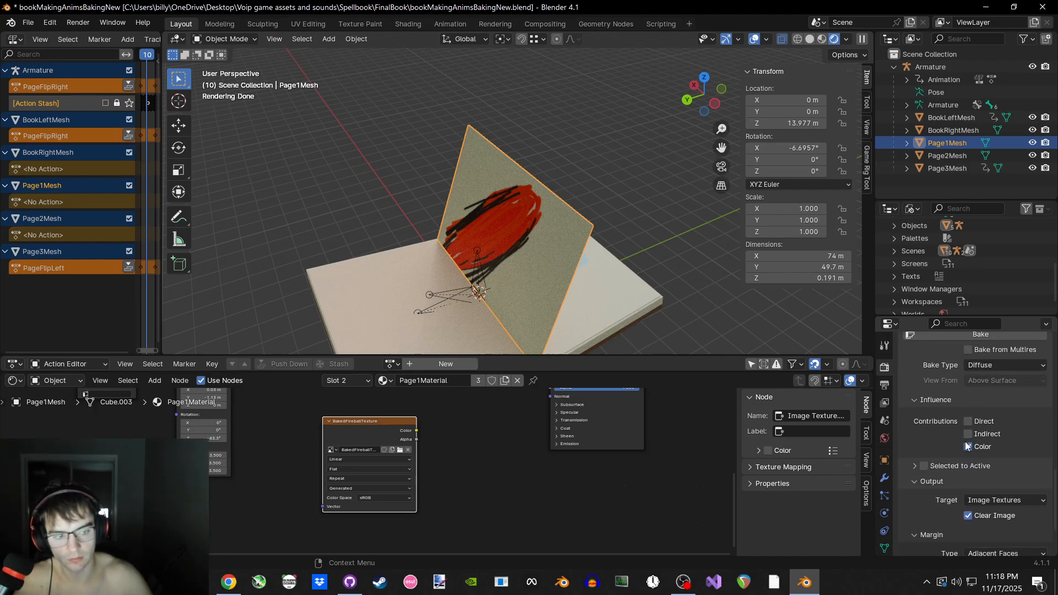
scroll(965, 450, "up", 3)
left_click(969, 411)
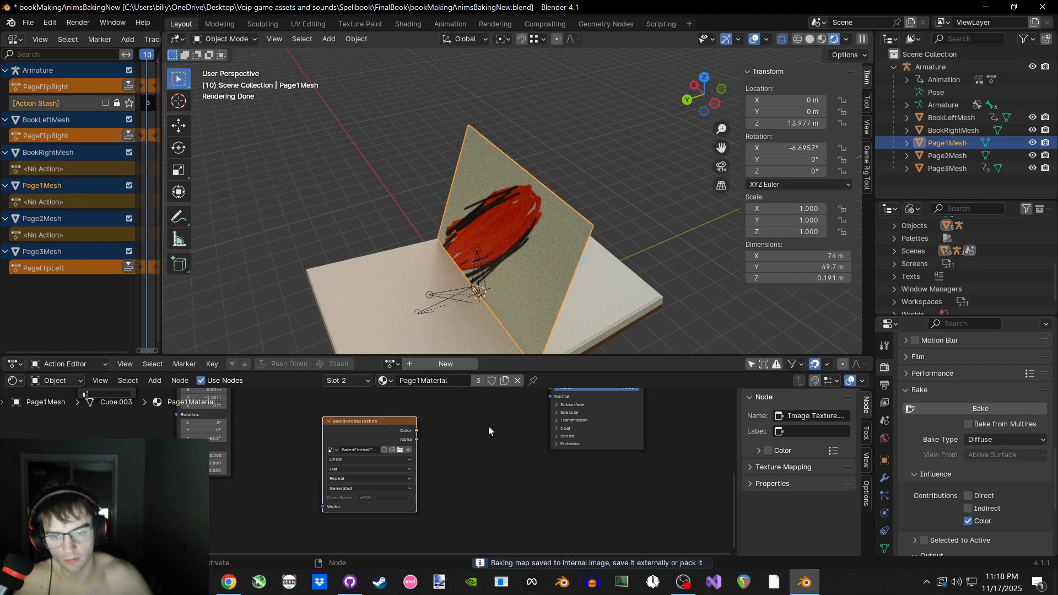
Show BakedFireballTexture in the Image Editor, inspect the baked fireball, and unlink and reload the image there
left_click(14, 380)
left_click(42, 429)
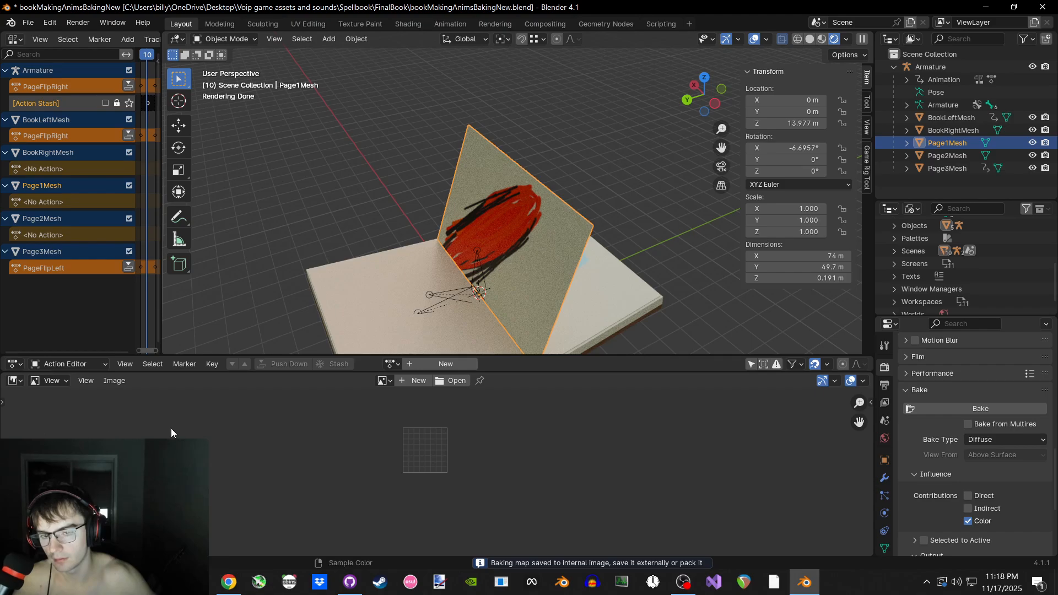
left_click(384, 380)
left_click(419, 399)
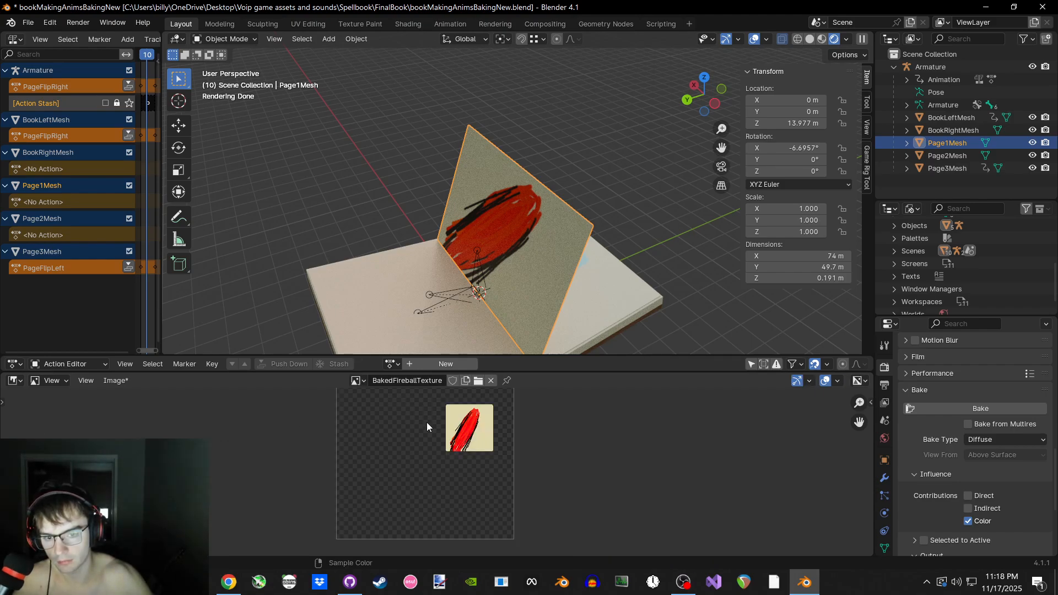
scroll(434, 445, "up", 3)
scroll(434, 445, "down", 4)
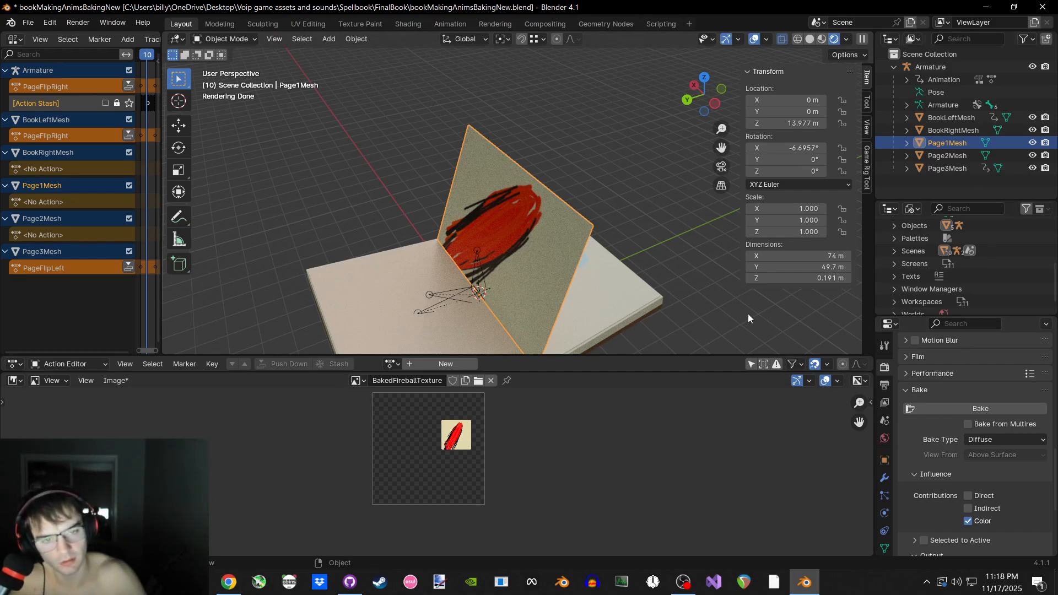
left_click(490, 380)
left_click(382, 380)
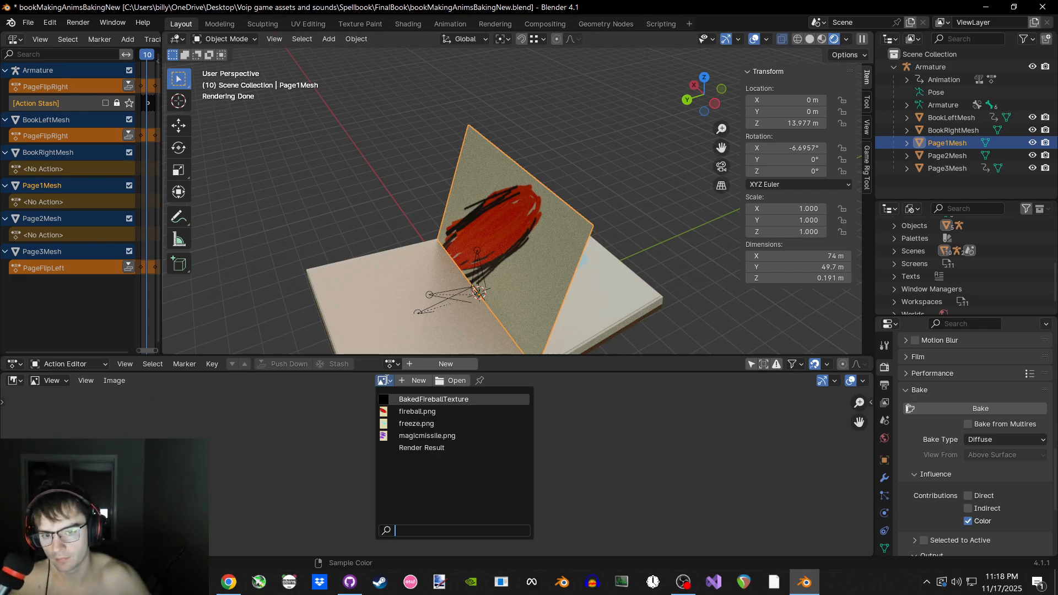
left_click(414, 398)
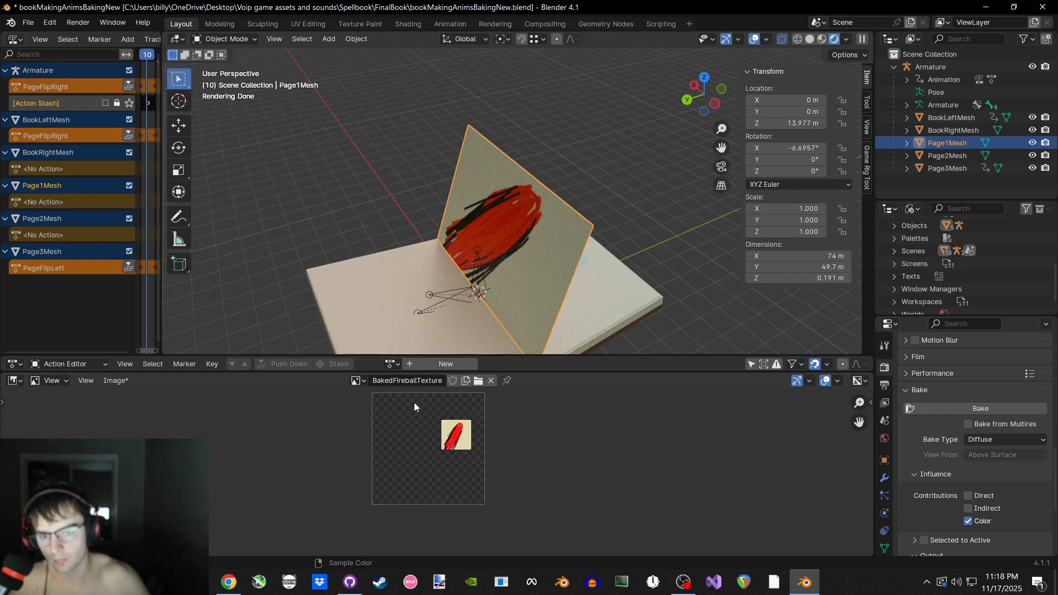
Return to the Shader Editor and delete the BakedFireballTexture node from Page1Material
left_click(14, 382)
left_click(47, 496)
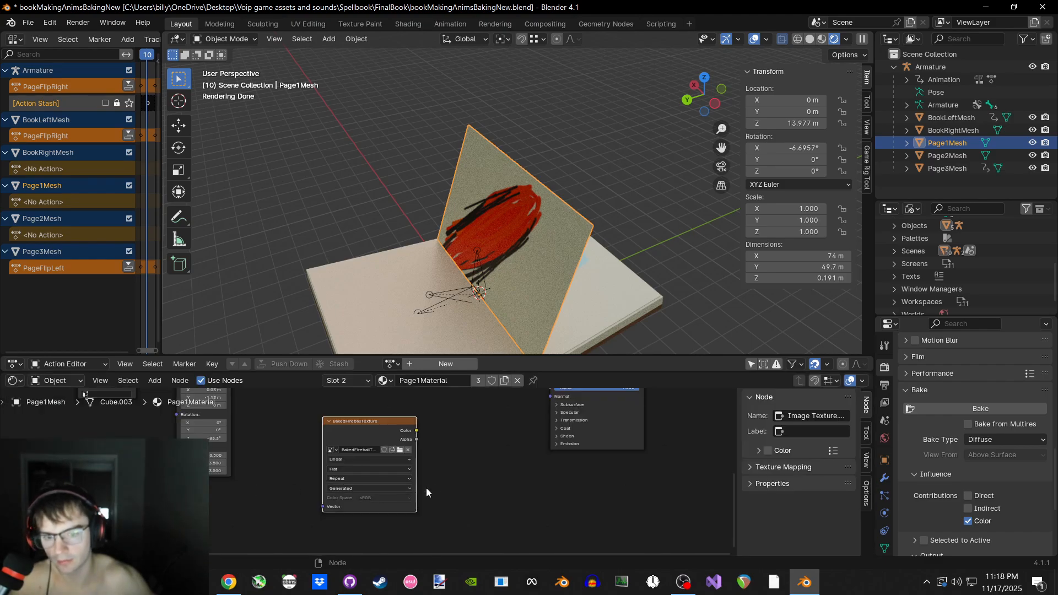
left_click(352, 427)
key("x")
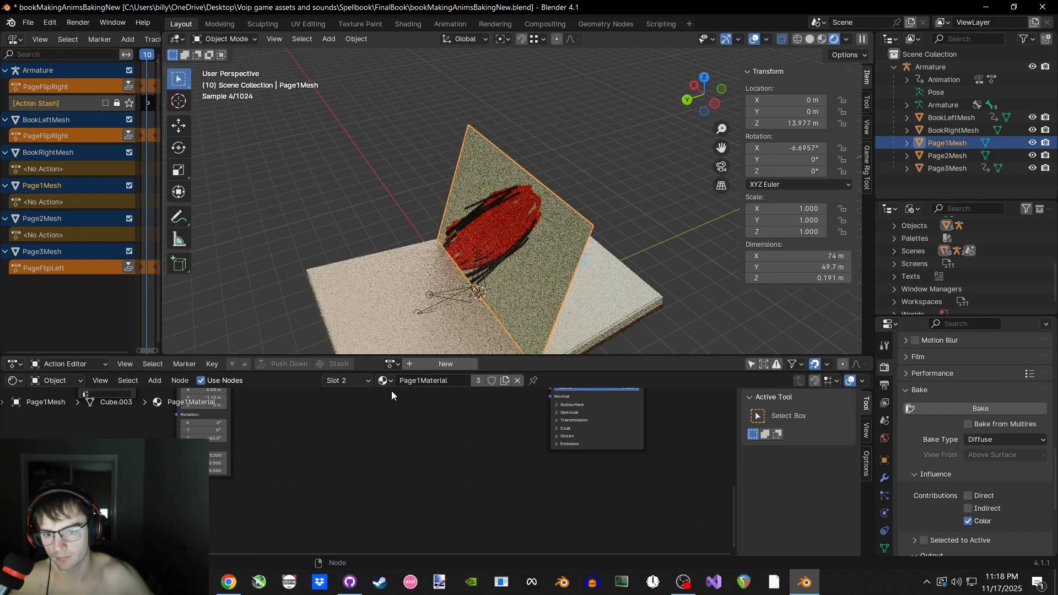
Unlink BakedFireballTexture from the Image Editor and return to the Shader Editor
left_click(14, 381)
left_click(83, 425)
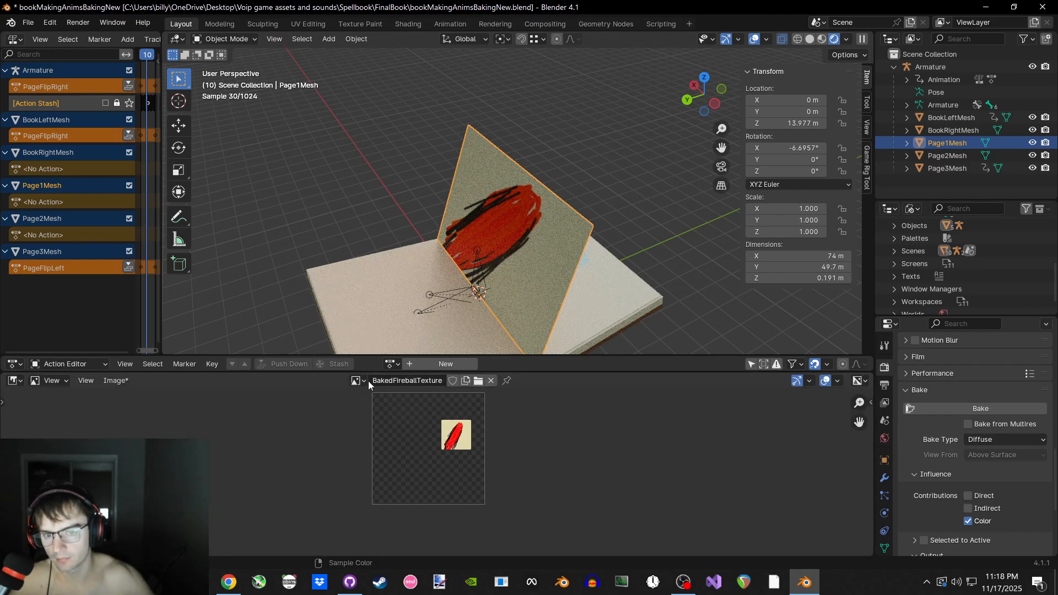
left_click(491, 380)
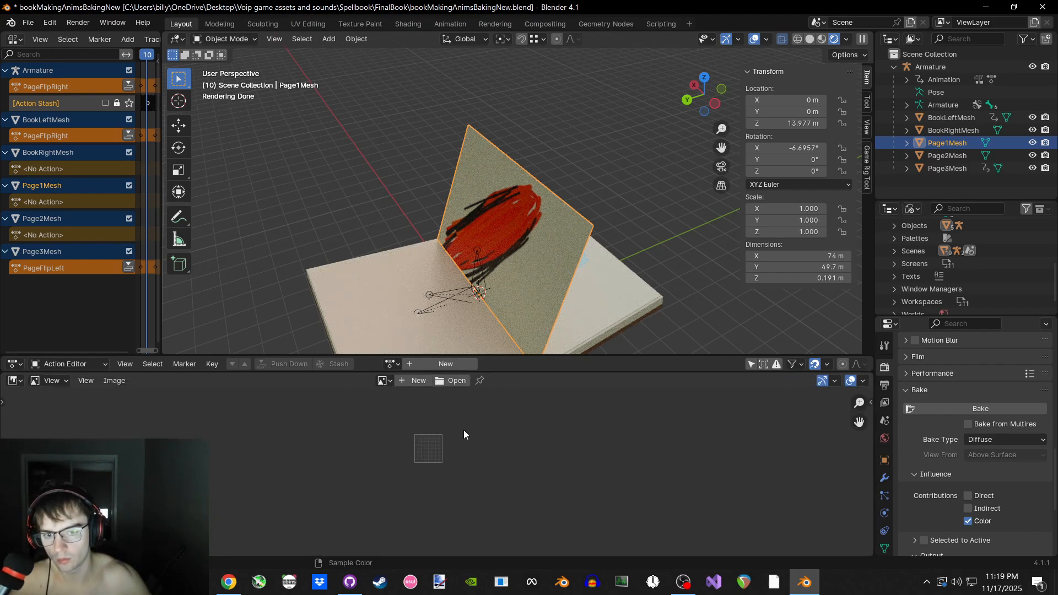
left_click(380, 380)
left_click(15, 381)
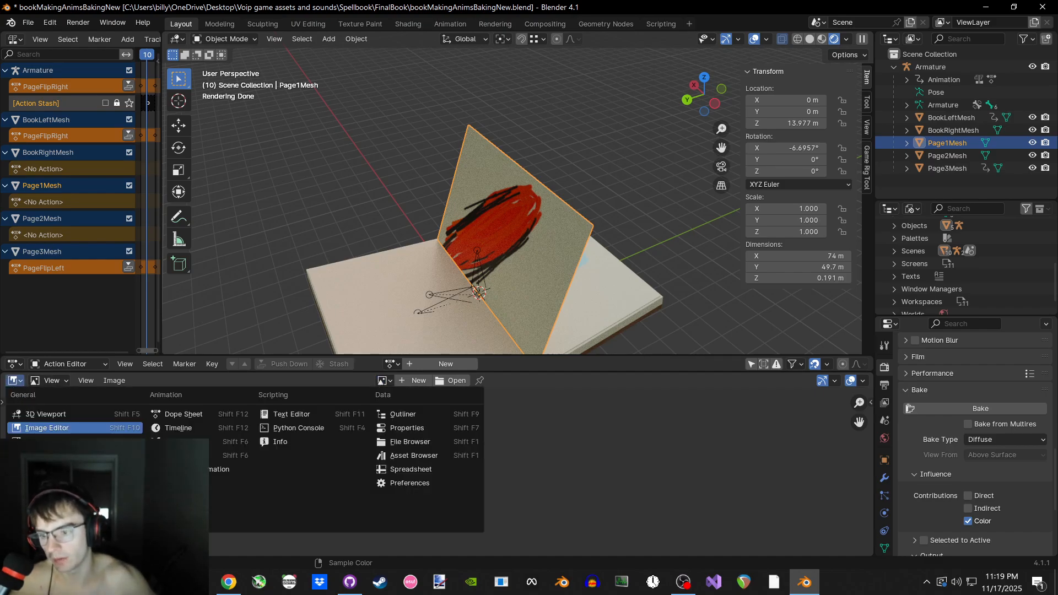
left_click(47, 496)
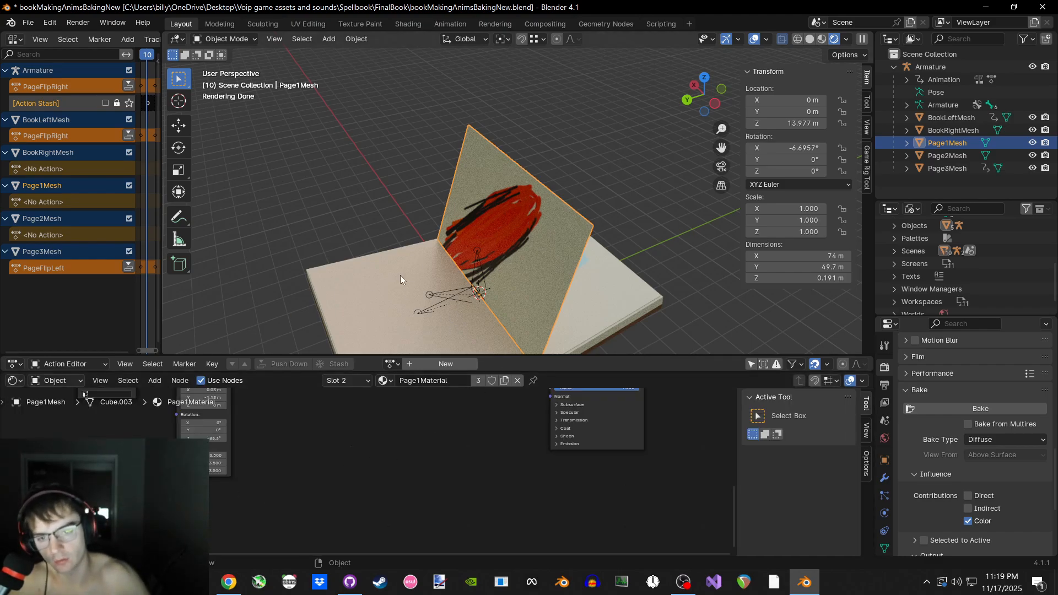
Switch the lower area back to the Image Editor and set the 3D viewport to solid shading
left_click(14, 380)
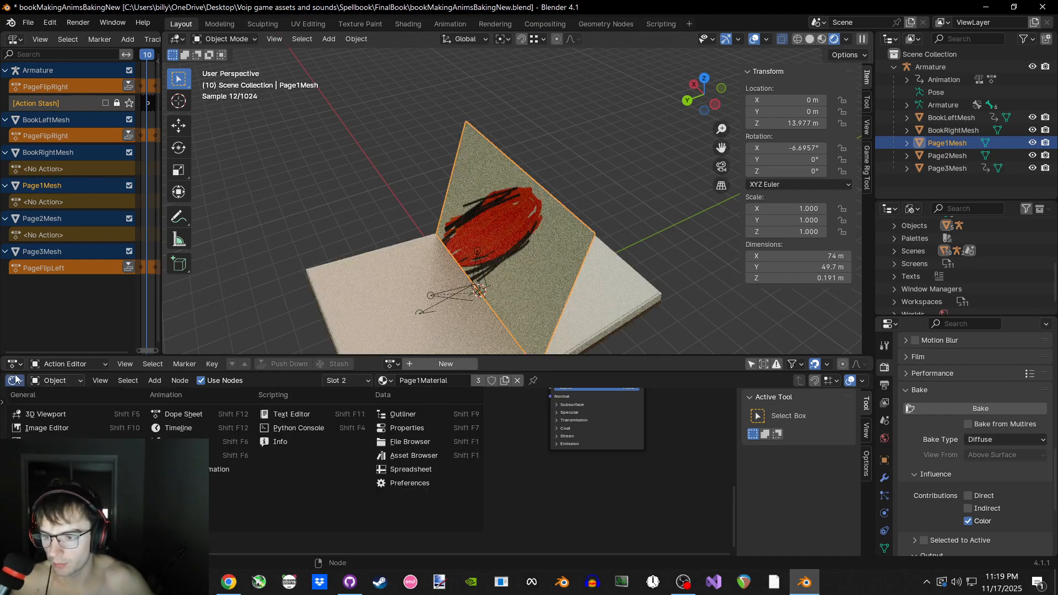
left_click(48, 429)
key("z")
left_click(395, 268)
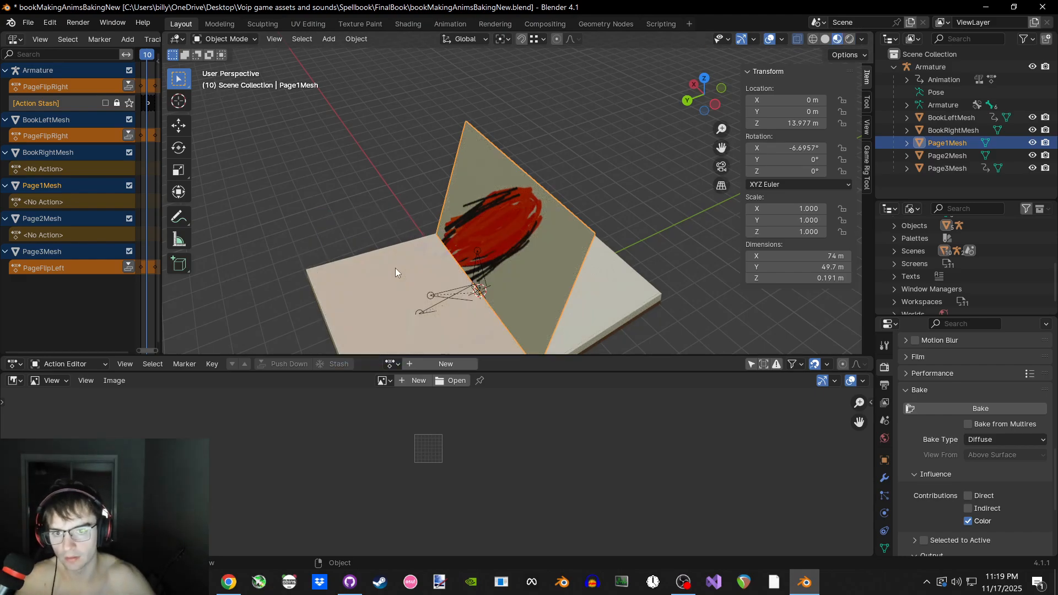
key("z")
key("6")
mouse_move(447, 240)
middle_mouse_down()
mouse_move(421, 226)
mouse_move(471, 230)
middle_mouse_up()
Show fireball.png in the Image Editor and inspect the original fireball drawing up close
left_click(380, 380)
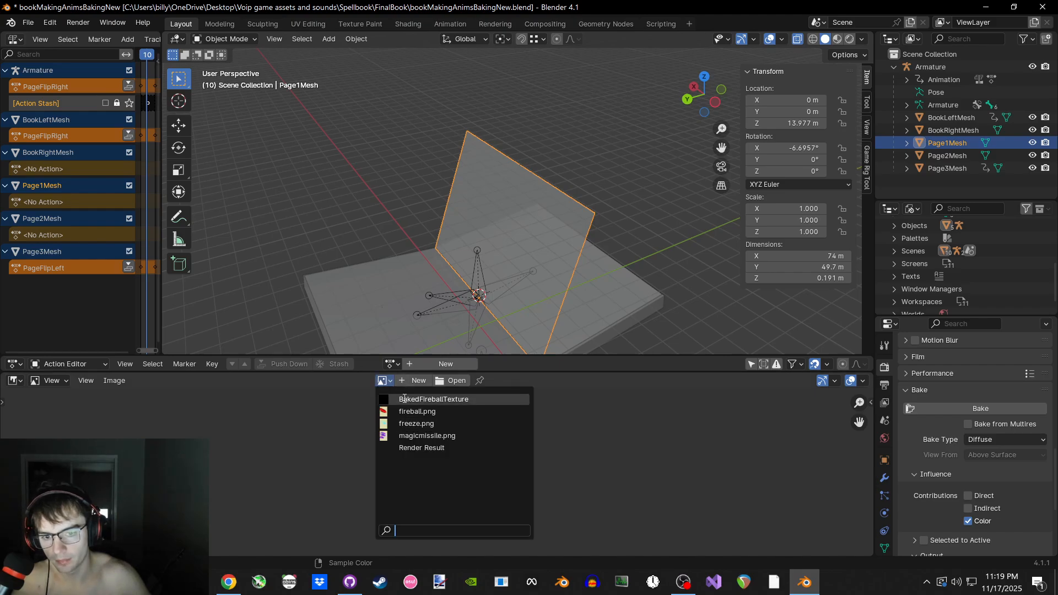
left_click(429, 396)
left_click(357, 380)
left_click(366, 413)
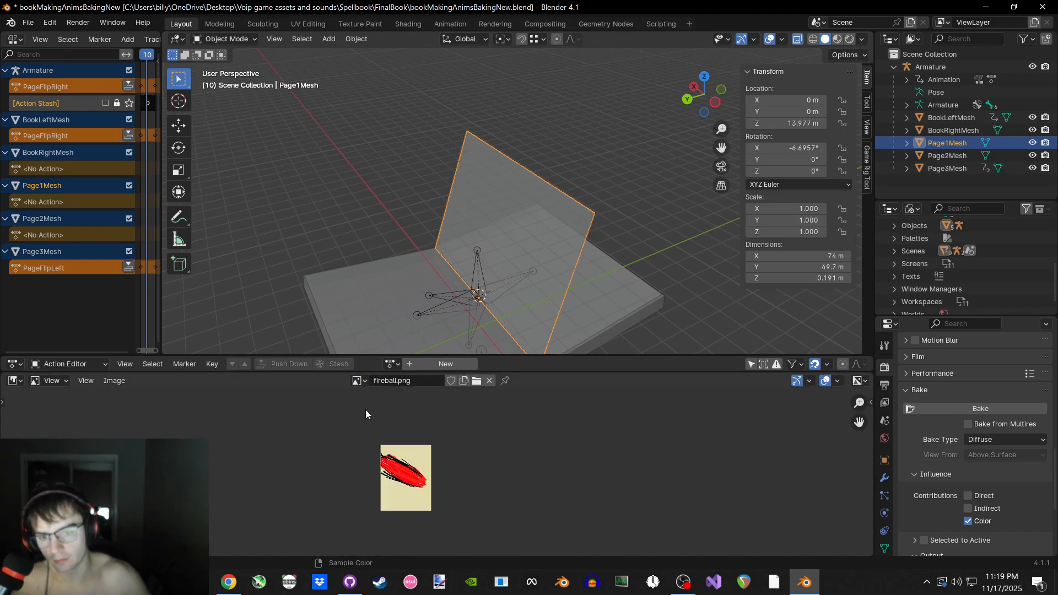
scroll(396, 487, "up", 10)
scroll(396, 487, "down", 6)
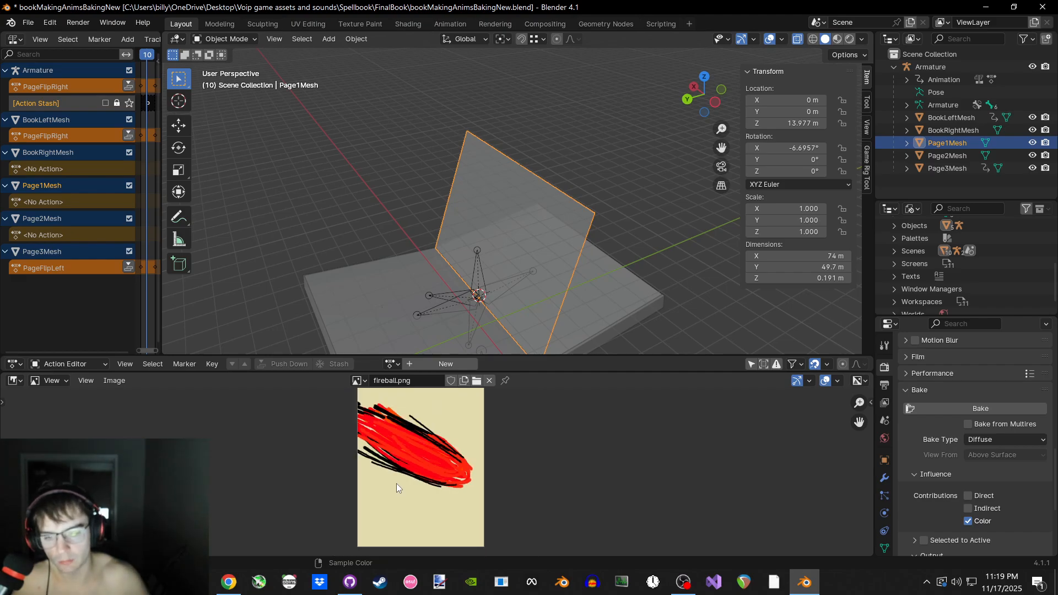
Show BakedFireballTexture in the Image Editor and examine the baked fireball's orientation and the area it fills
middle_click_drag(509, 229, 429, 331)
left_click(358, 380)
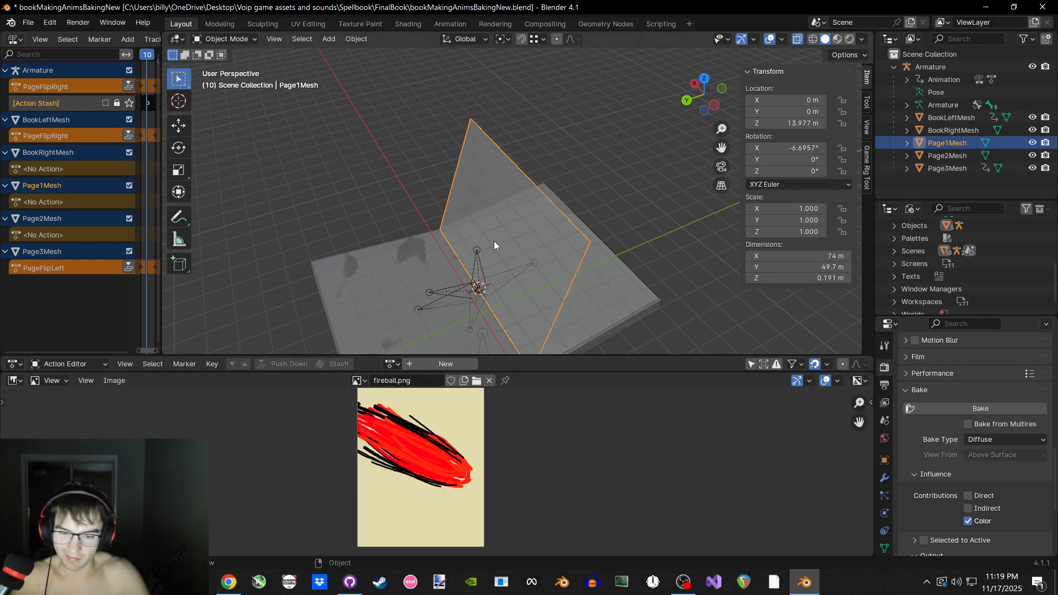
left_click(358, 380)
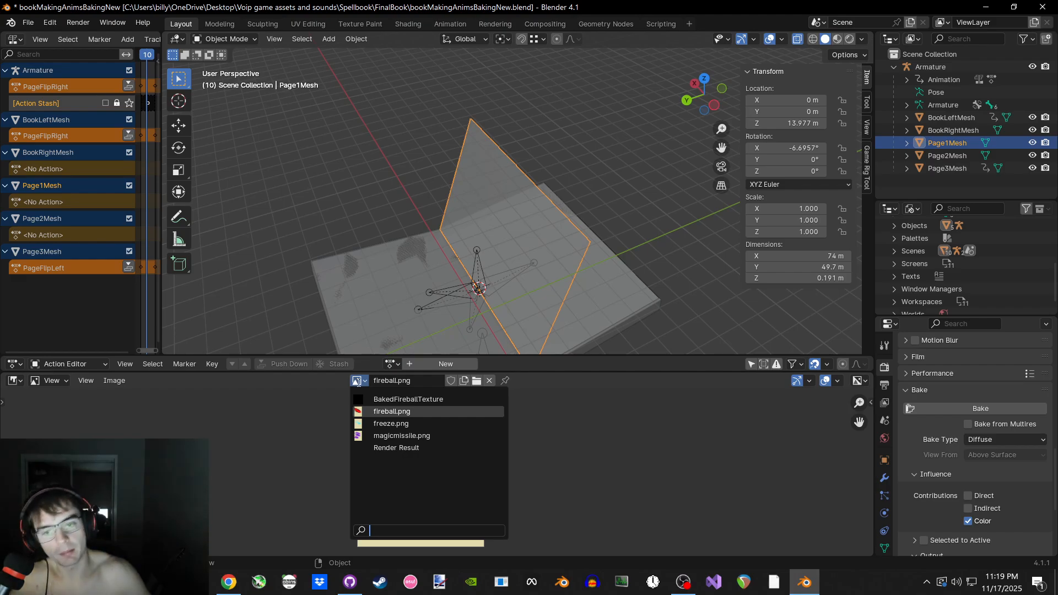
left_click(397, 399)
scroll(438, 500, "down", 5)
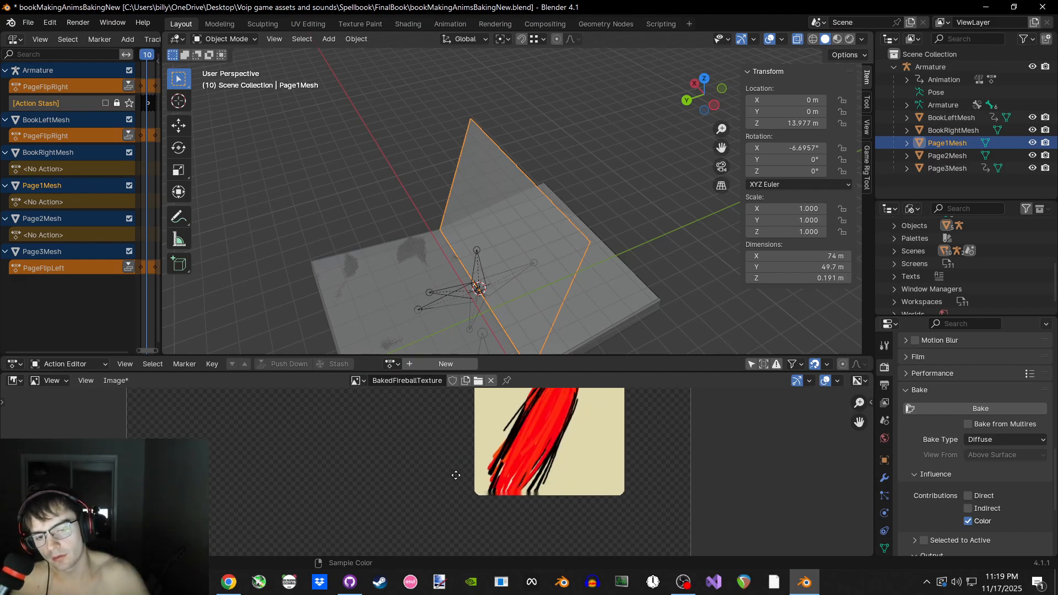
middle_click_drag(438, 500, 431, 453)
scroll(457, 442, "up", 7)
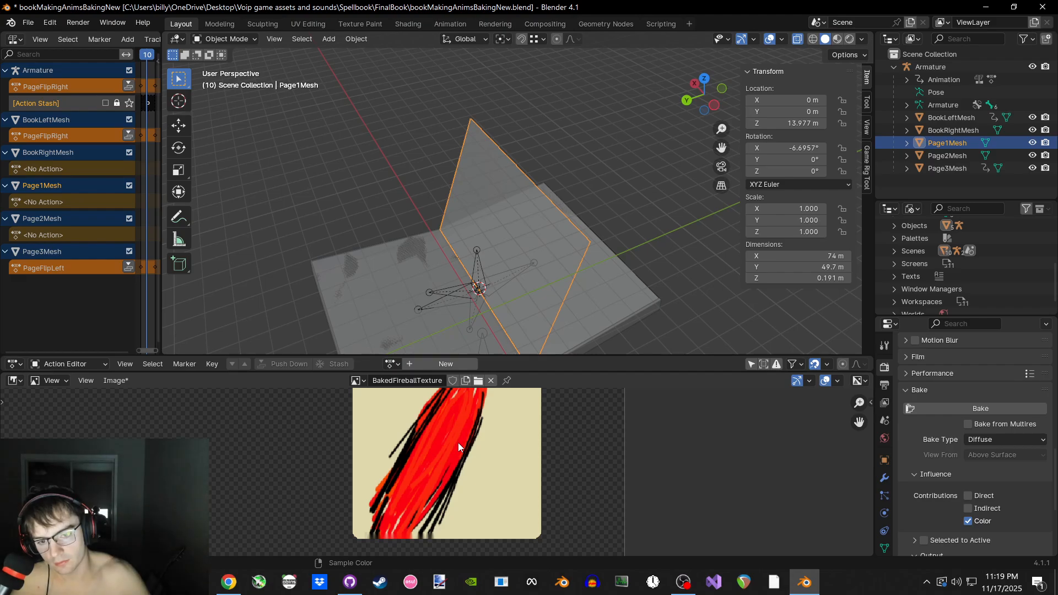
scroll(458, 442, "down", 7)
scroll(460, 446, "up", 7)
scroll(459, 446, "down", 7)
scroll(460, 446, "up", 7)
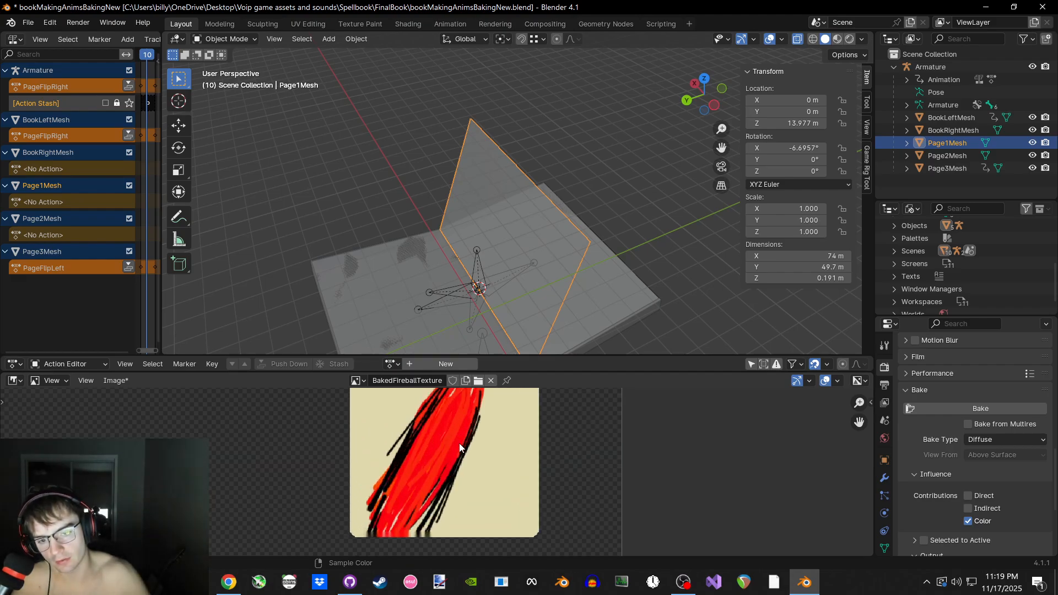
scroll(459, 446, "down", 2)
scroll(459, 446, "down", 7)
scroll(459, 446, "up", 7)
scroll(460, 446, "down", 7)
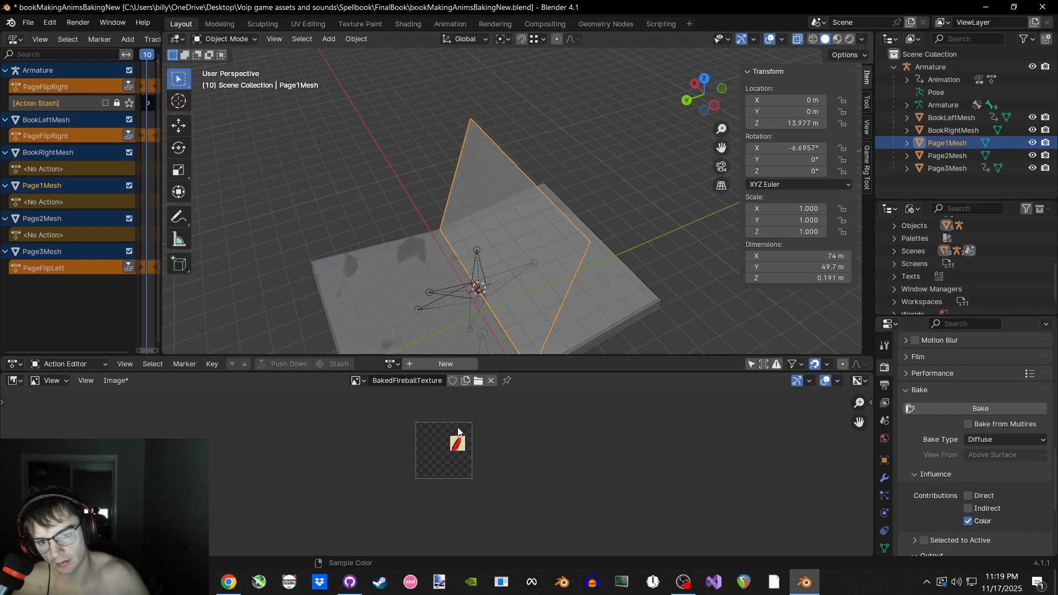
scroll(459, 447, "down", 2)
Examine Page1Mesh from its other side and compare its shape with the baked area of BakedFireballTexture
middle_click_drag(517, 228, 575, 189)
middle_click_drag(353, 276, 544, 280)
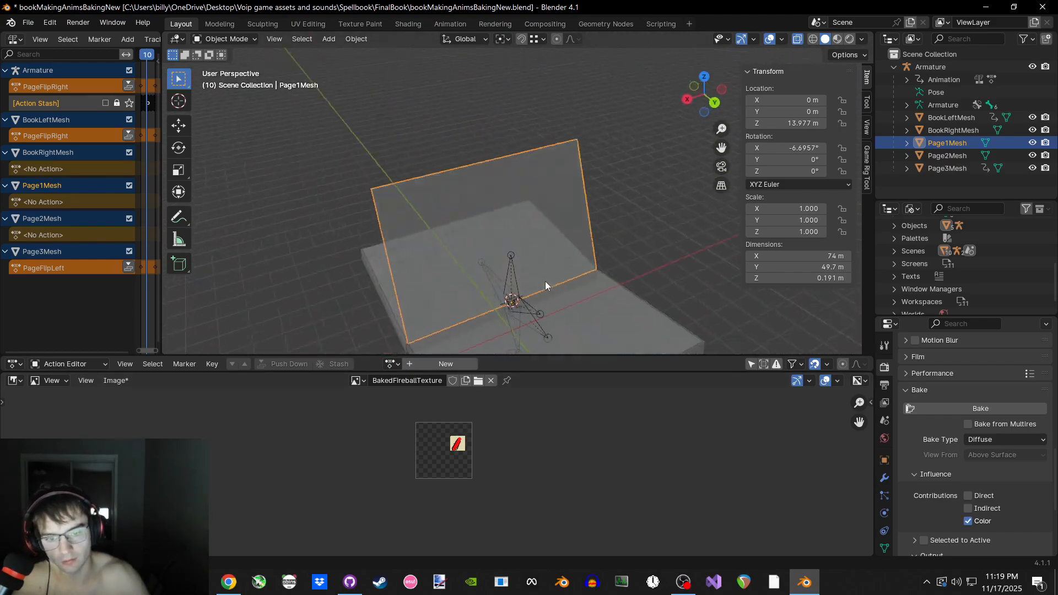
scroll(455, 449, "up", 3)
scroll(571, 433, "up", 4)
scroll(629, 451, "down", 5)
scroll(629, 451, "down", 2)
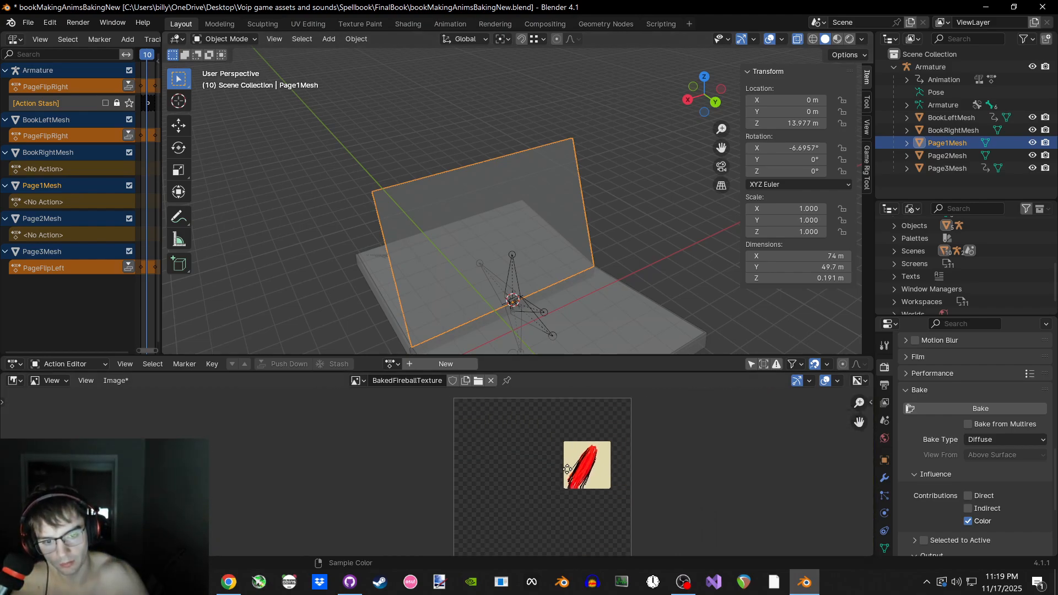
middle_click_drag(543, 336, 511, 300)
scroll(504, 305, "down", 4)
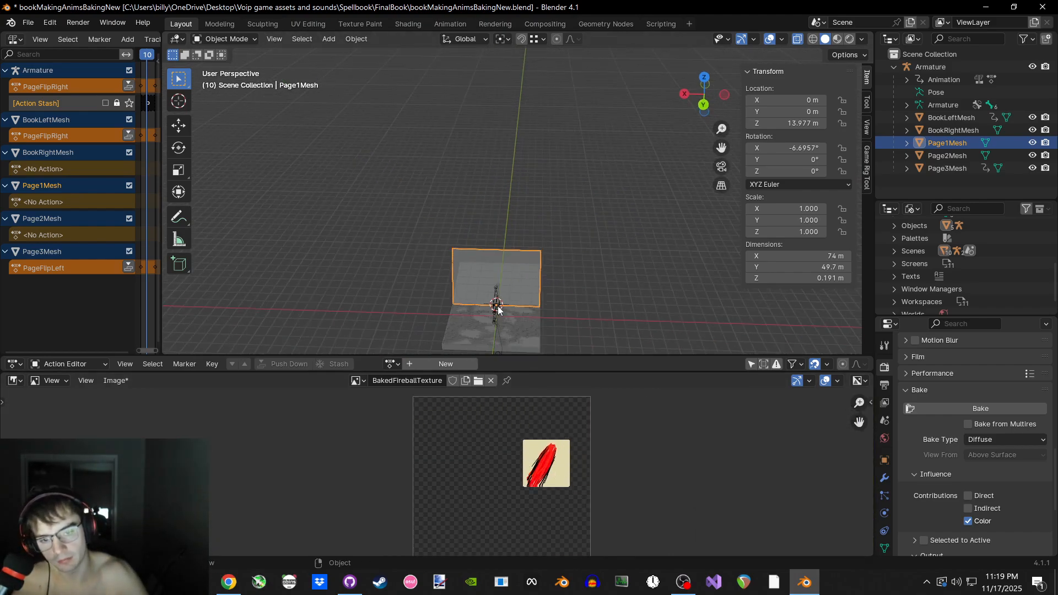
scroll(525, 311, "up", 3)
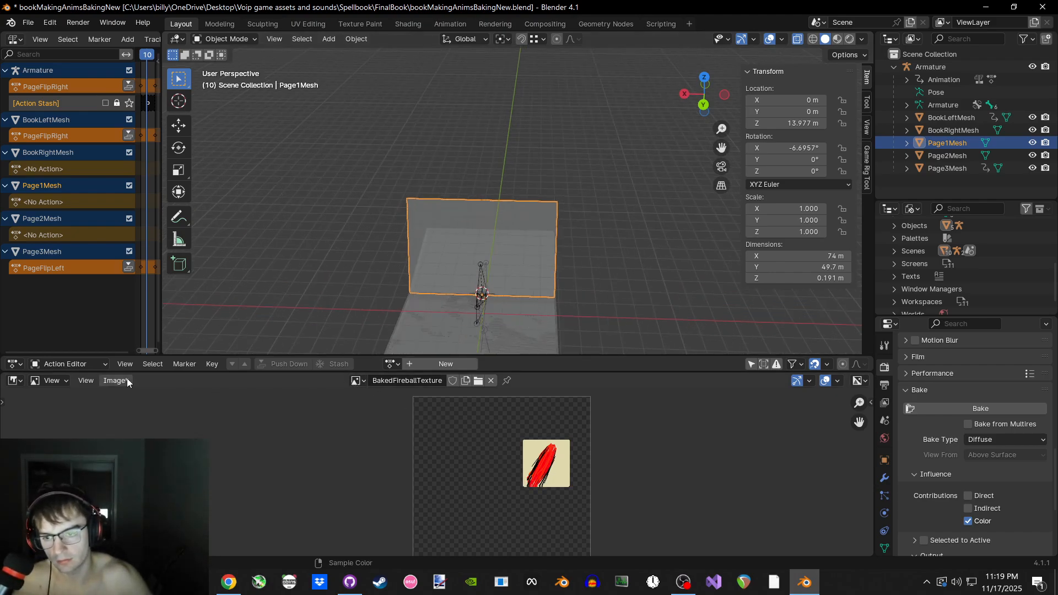
Close the current Blender session and return to the desktop
left_click(112, 381)
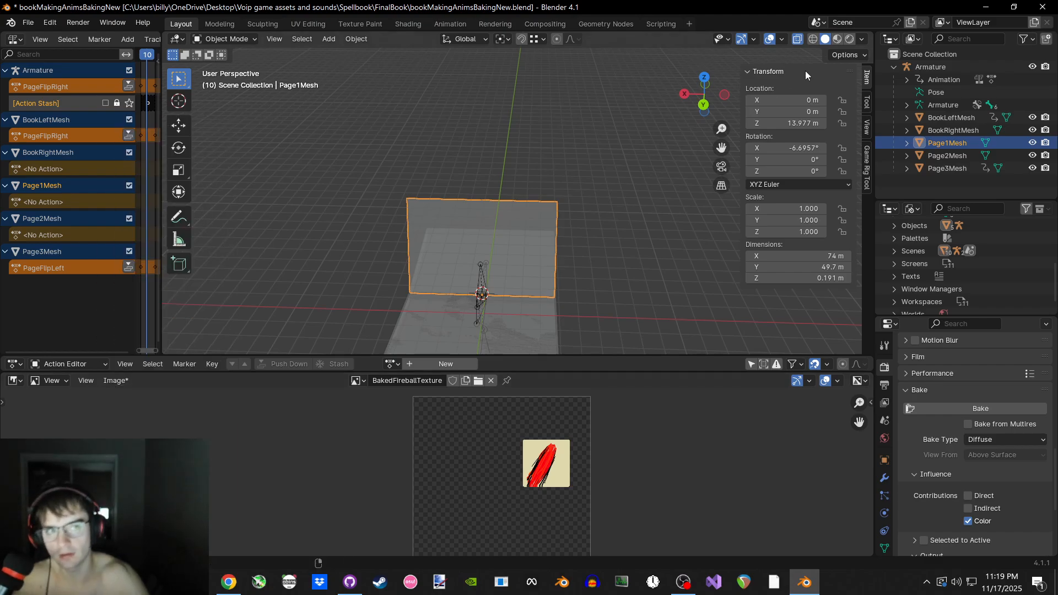
left_click(1042, 6)
left_click(570, 318)
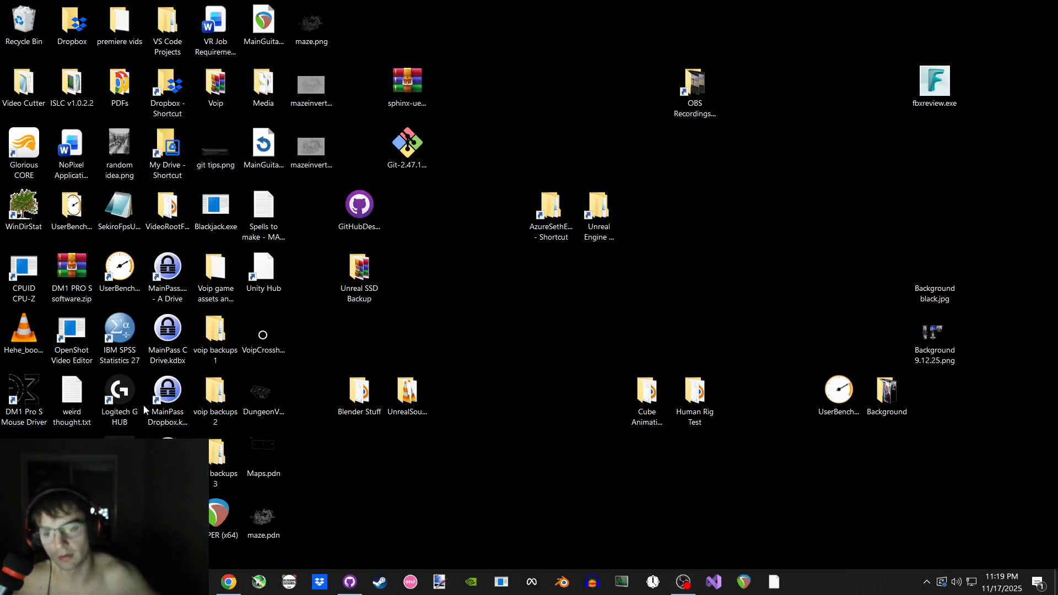